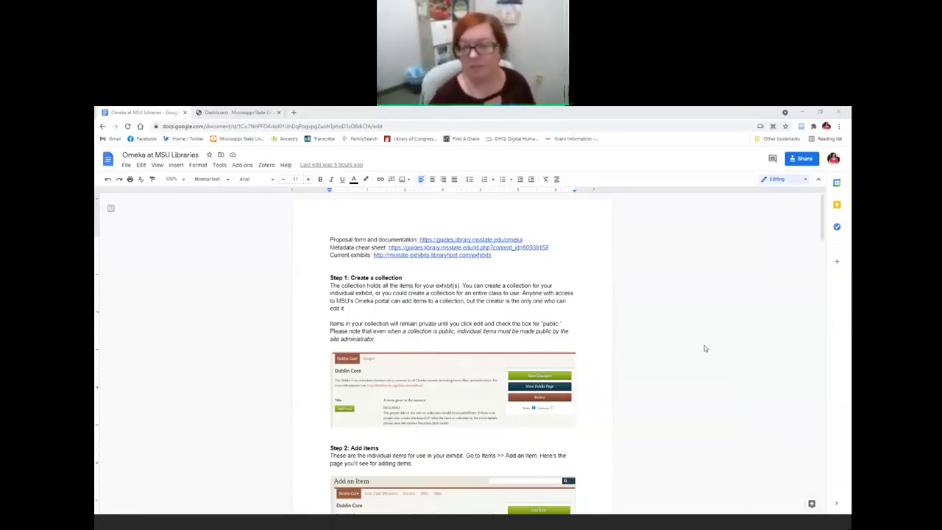
Step: Open the guides.library.msstate.edu/omeka Online Exhibitions guide from the doc's link preview in a new tab
scroll(567, 368, "down", 1)
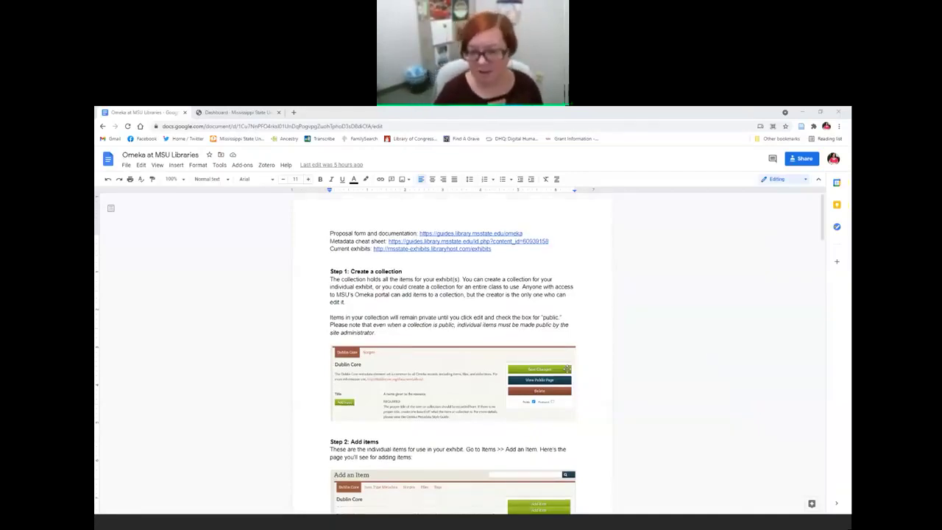
scroll(566, 369, "down", 3)
scroll(515, 331, "up", 3)
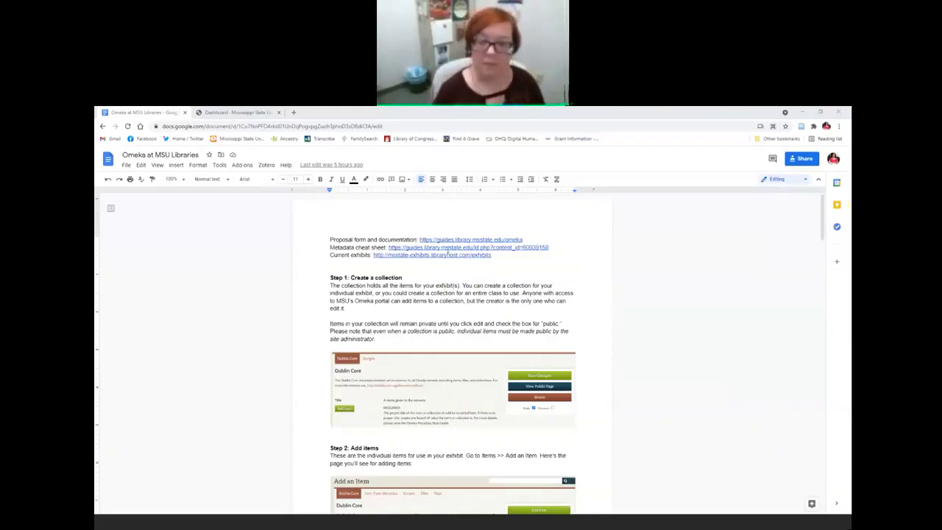
left_click(449, 239)
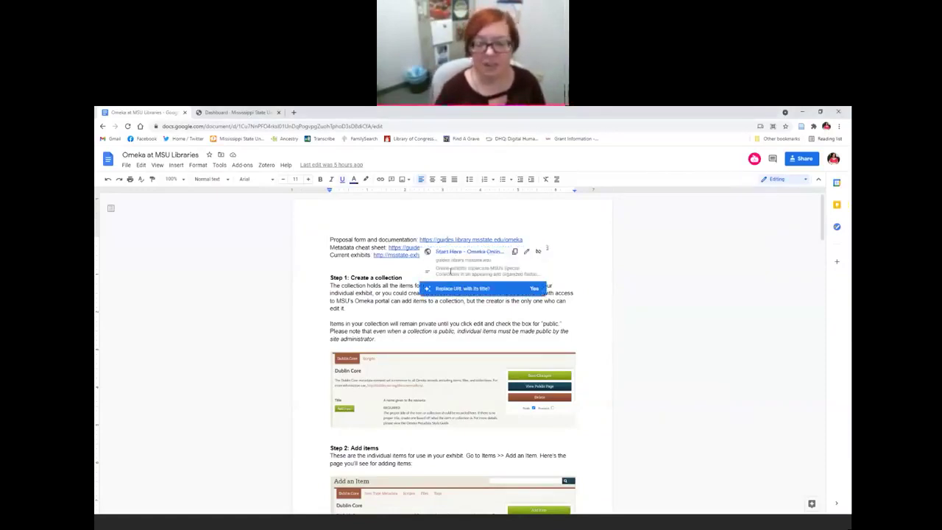
left_click(455, 252)
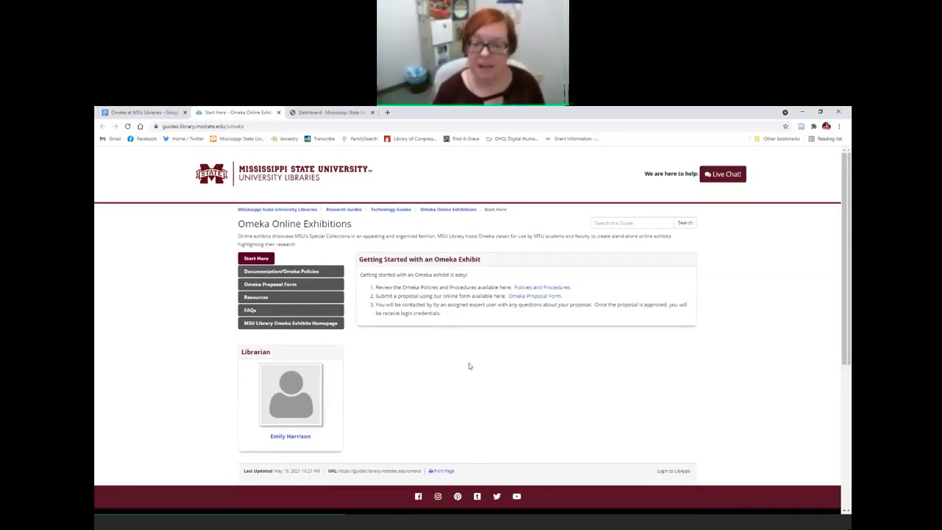
Step: Look at the Omeka Proposal Form and Documentation/Omeka Policies pages, then return to the Google Doc
left_click(527, 297)
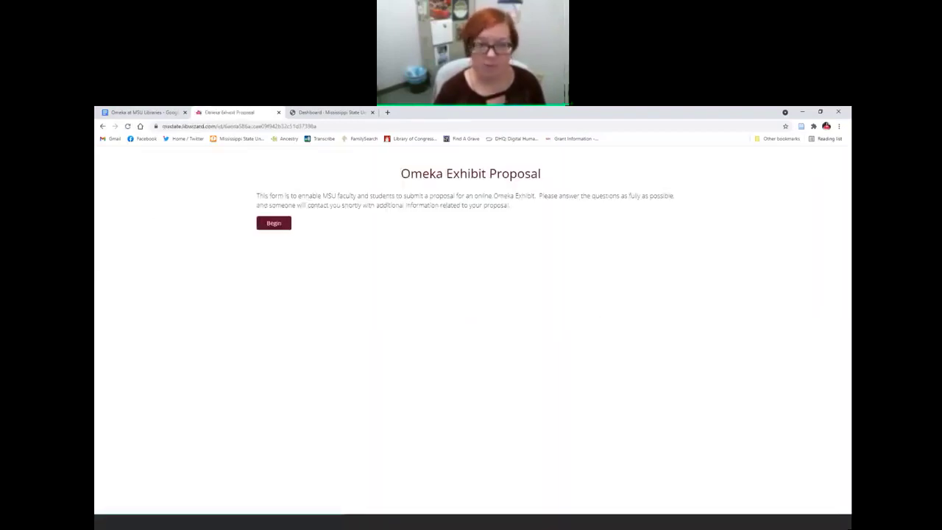
left_click(102, 126)
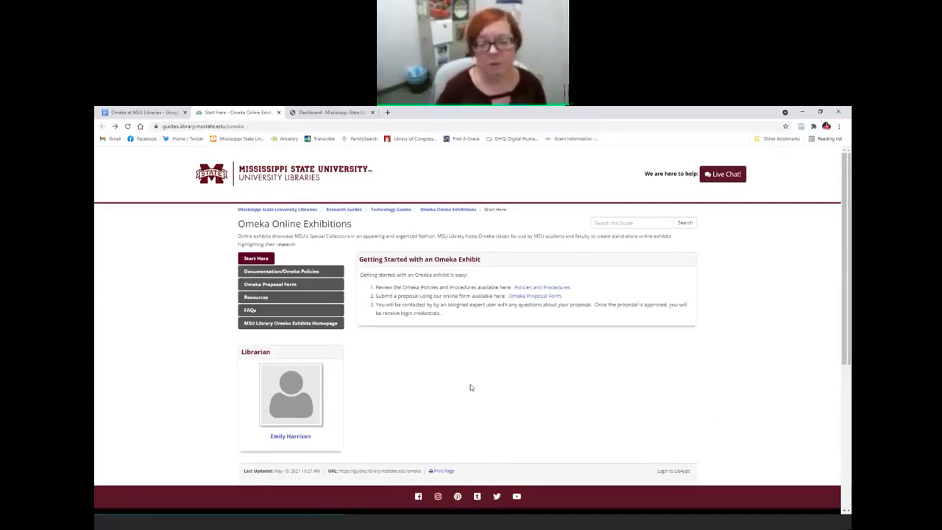
left_click(265, 274)
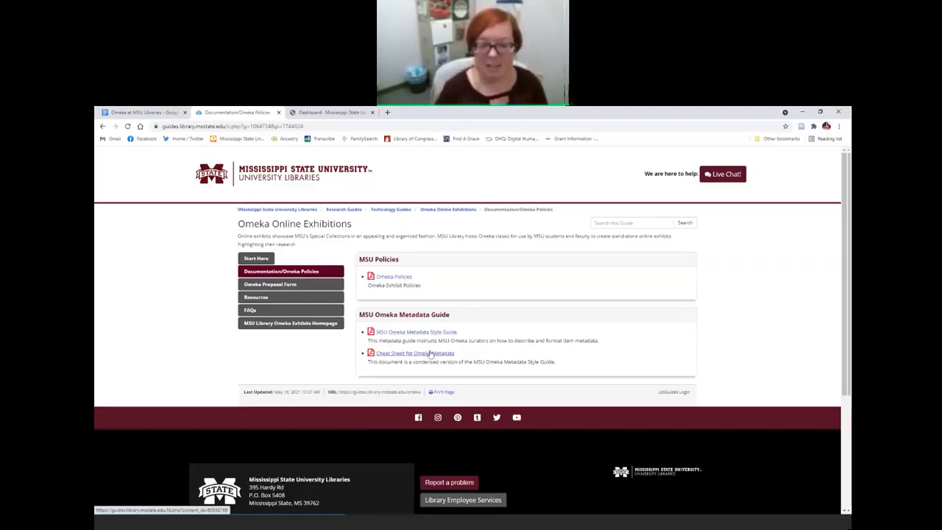
left_click(147, 113)
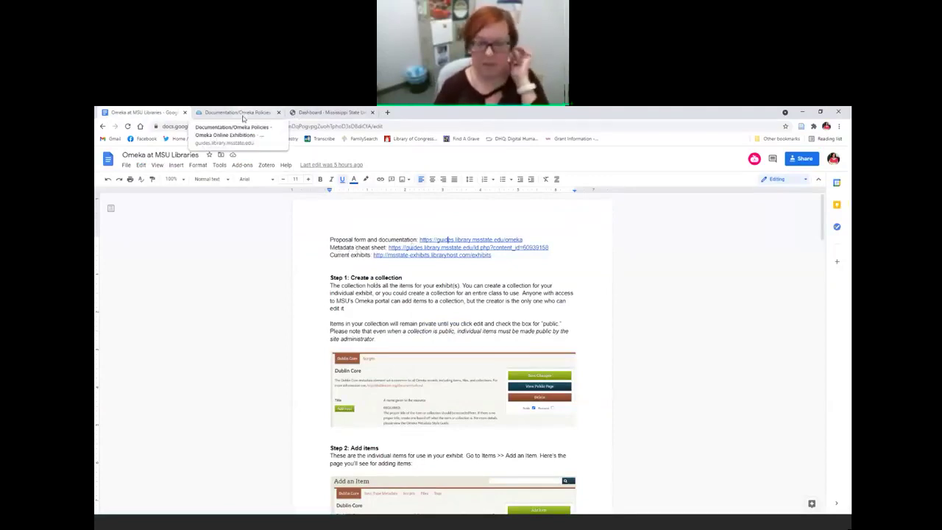
Step: Close the Documentation/Omeka Policies tab and switch to the Omeka admin Dashboard
left_click(278, 113)
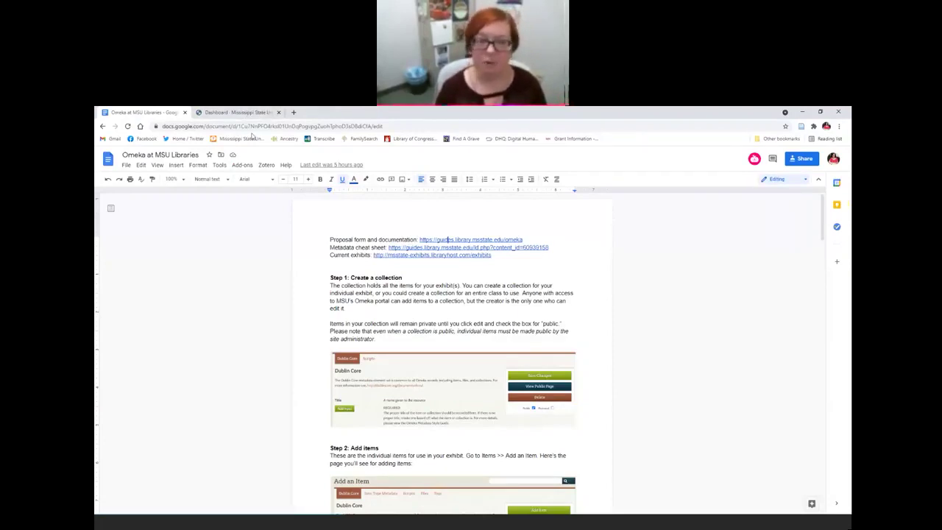
left_click(236, 112)
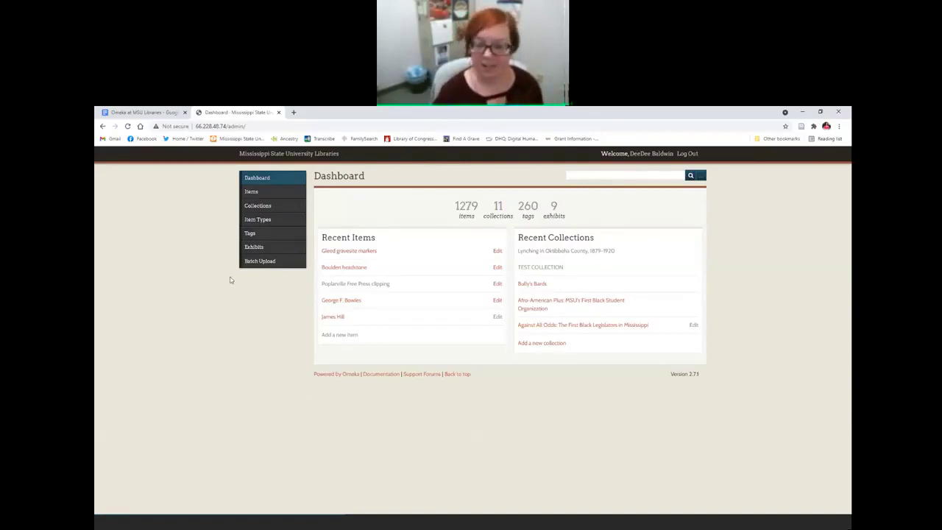
Step: Open Collection #7, Against All Odds: The First Black Legislators in Mississippi, from the Collections list
left_click(259, 208)
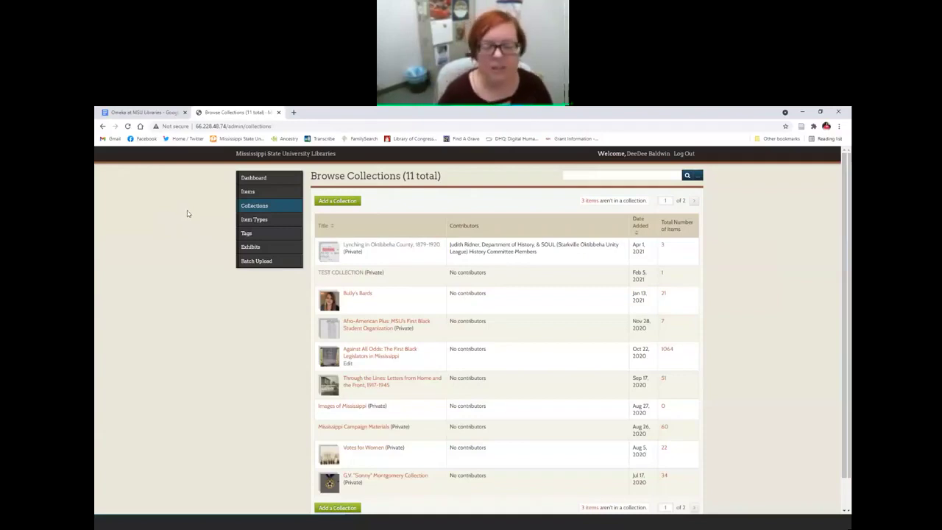
scroll(336, 374, "down", 1)
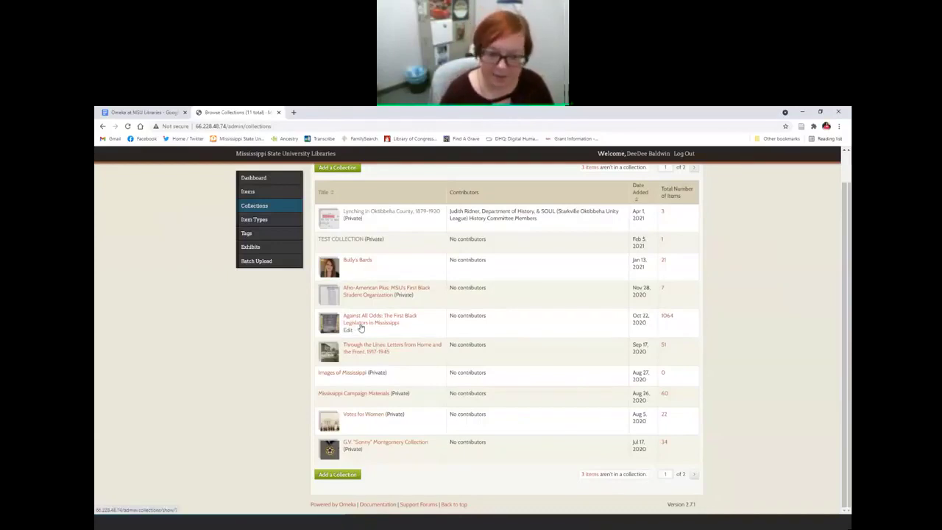
left_click(361, 328)
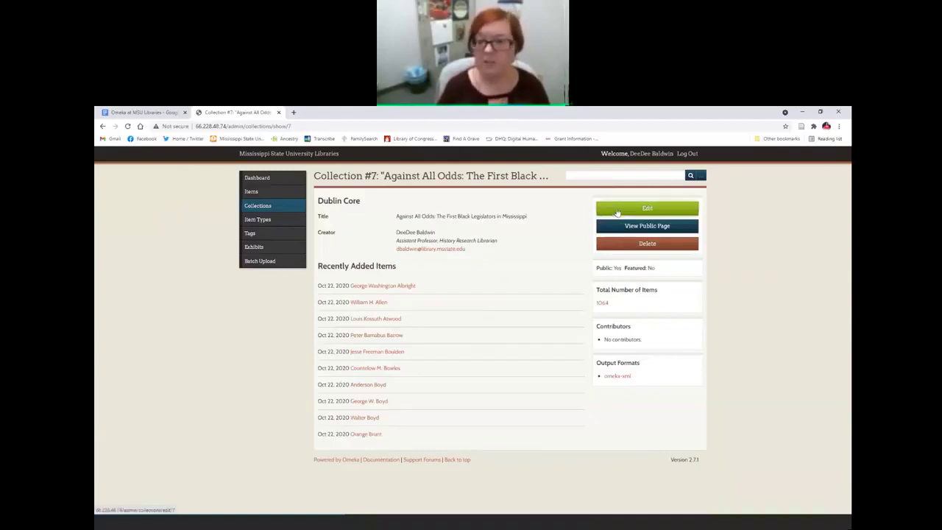
Step: View the Against All Odds collection's edit form, then go to the Browse Items list
left_click(618, 212)
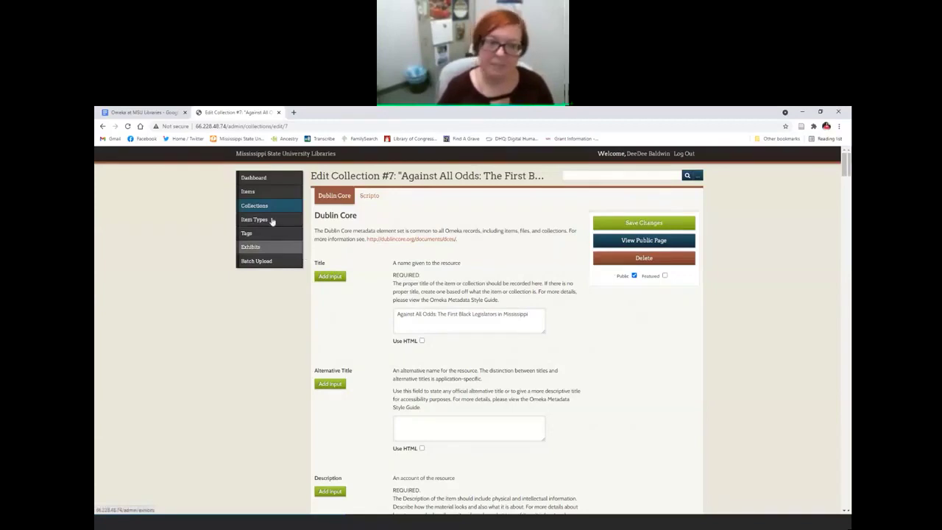
left_click(249, 193)
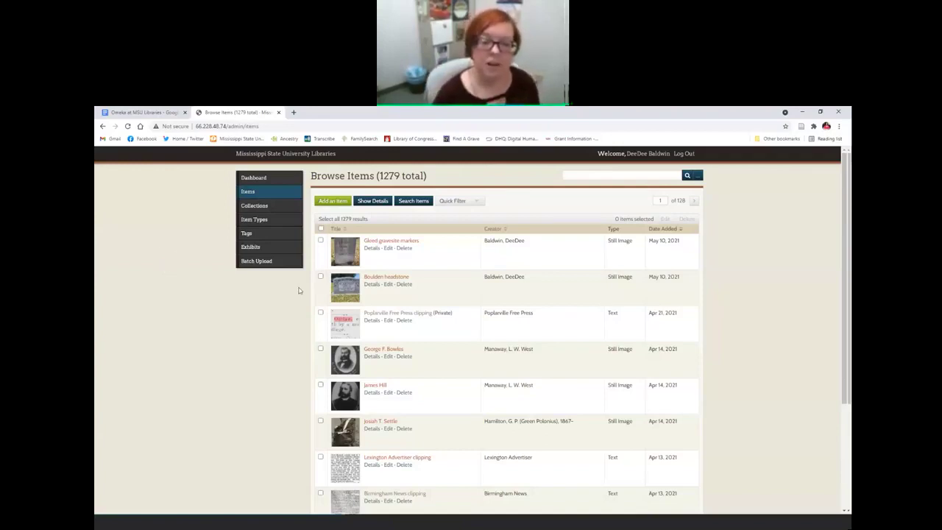
Step: Check the item search form's Search By Collection options, then start a new item via Add an Item
scroll(421, 293, "down", 3)
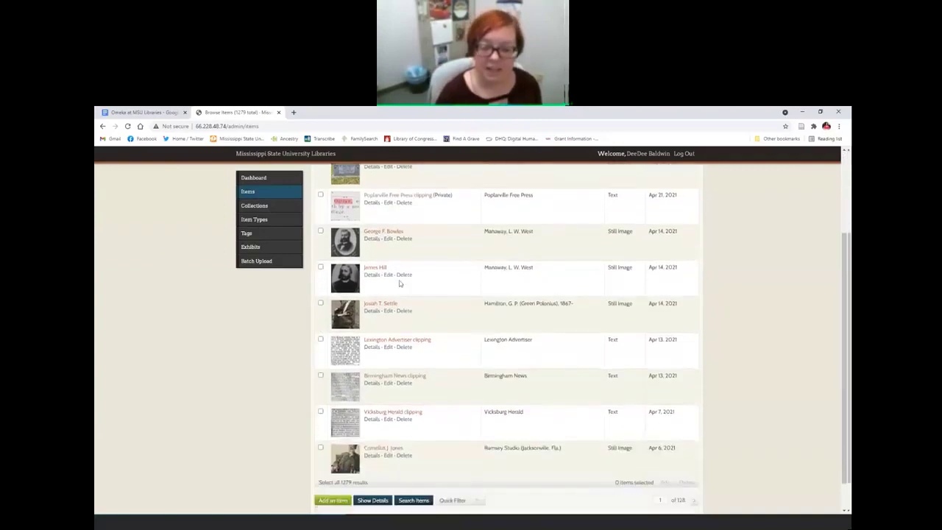
scroll(433, 406, "up", 3)
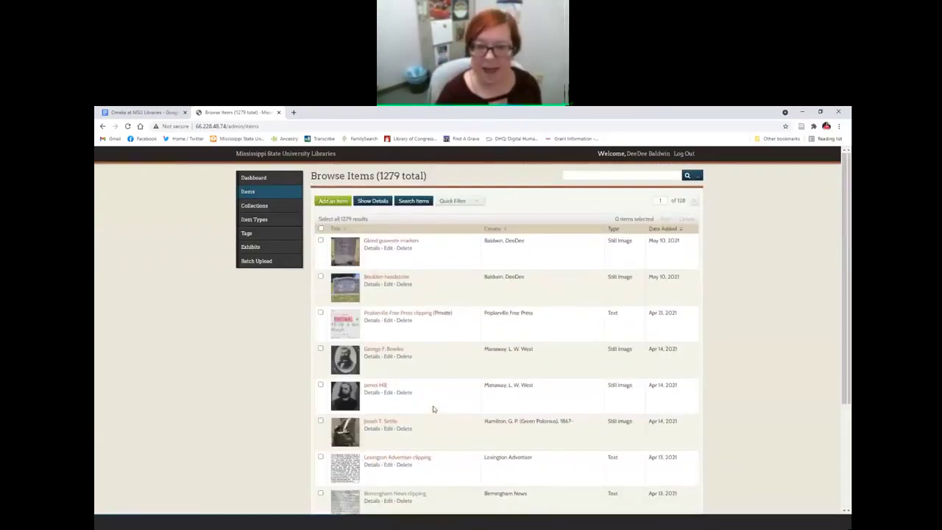
left_click(411, 204)
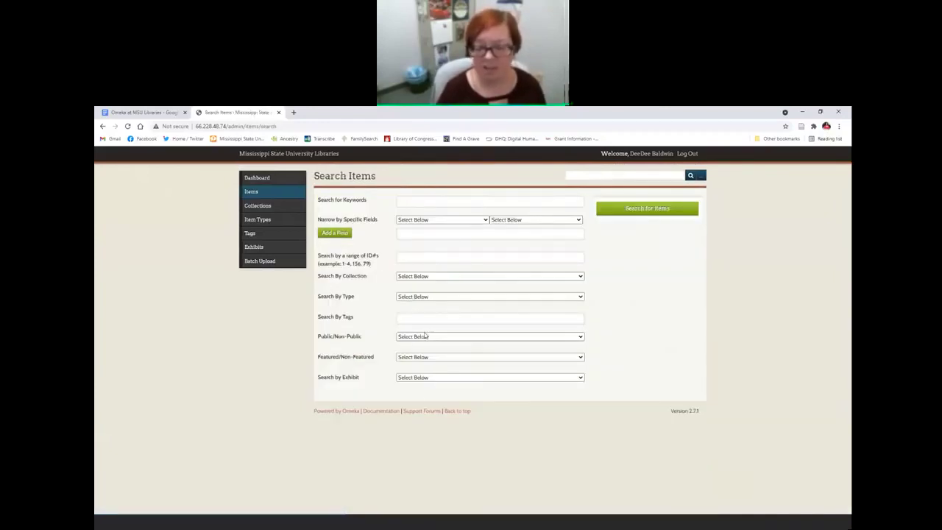
left_click(417, 278)
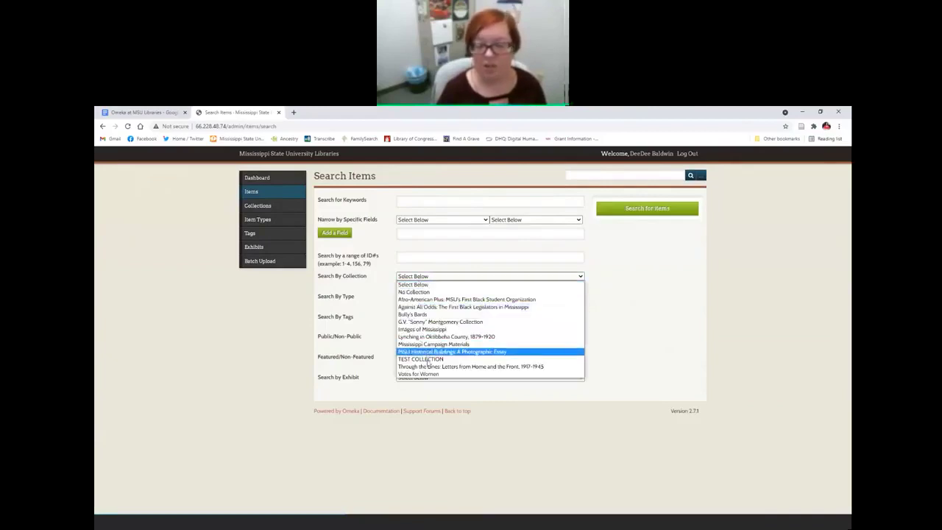
left_click(249, 315)
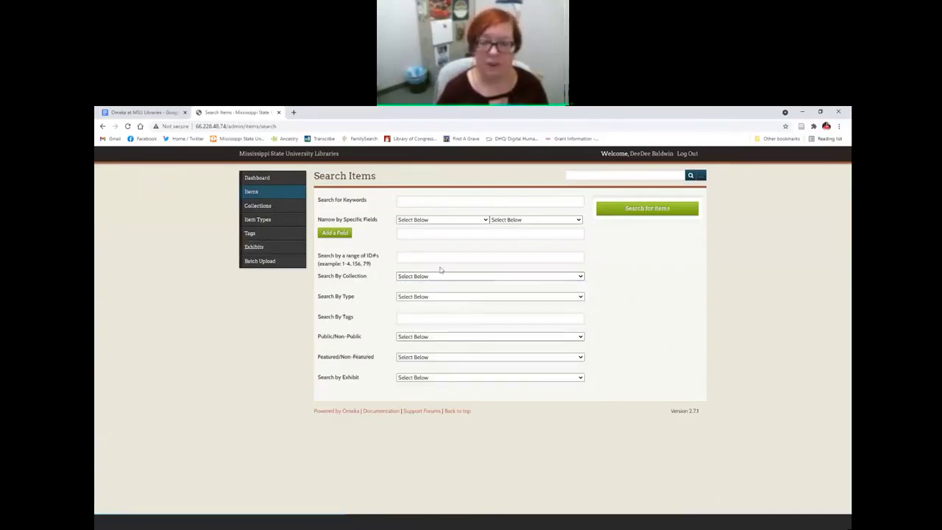
left_click(102, 126)
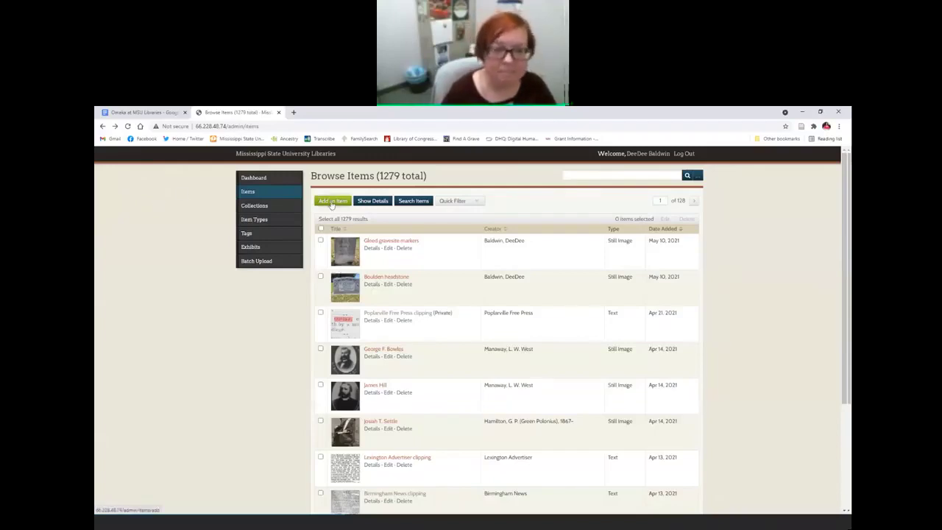
left_click(331, 203)
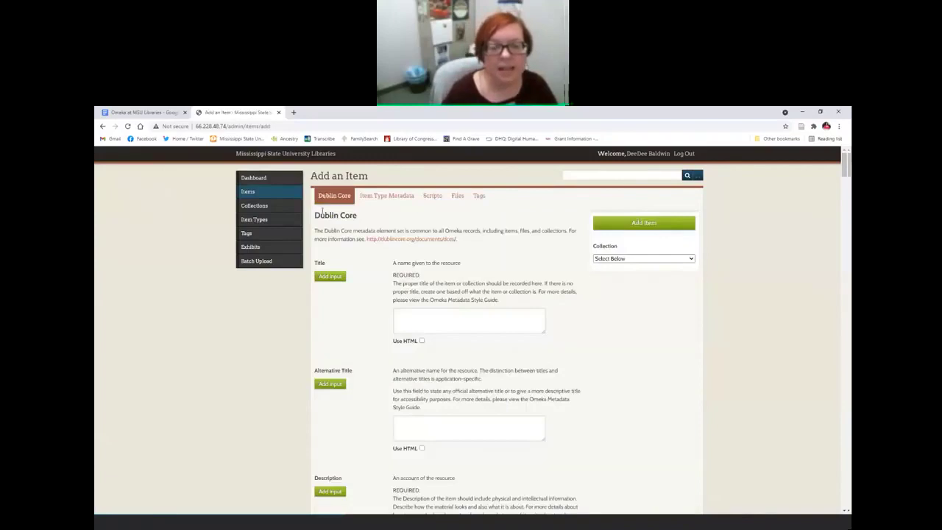
Step: Review Step 2 in the Omeka at MSU Libraries Google Doc
left_click(144, 112)
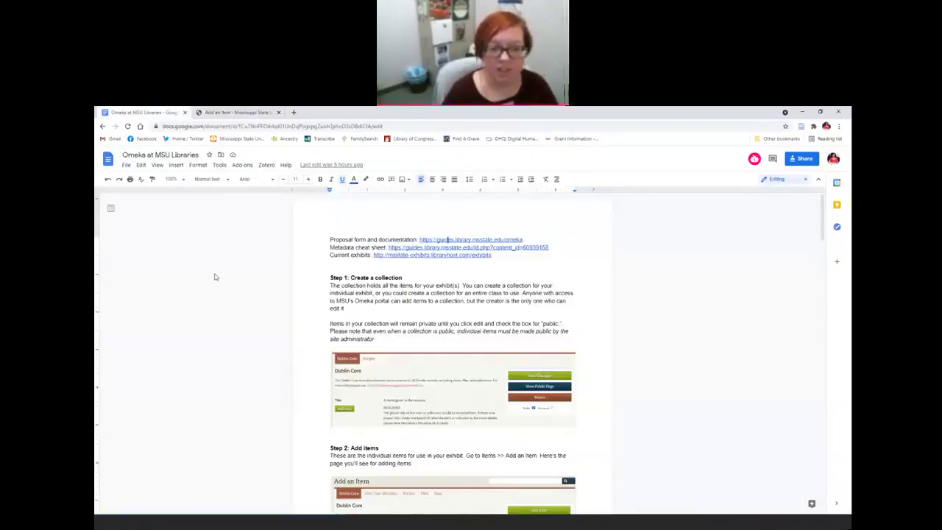
scroll(215, 277, "down", 2)
scroll(215, 277, "down", 5)
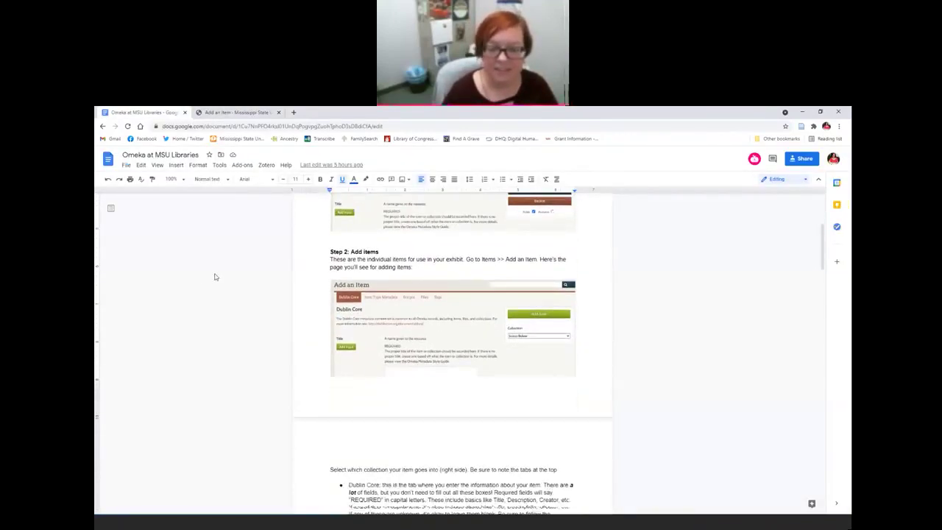
scroll(490, 395, "up", 4)
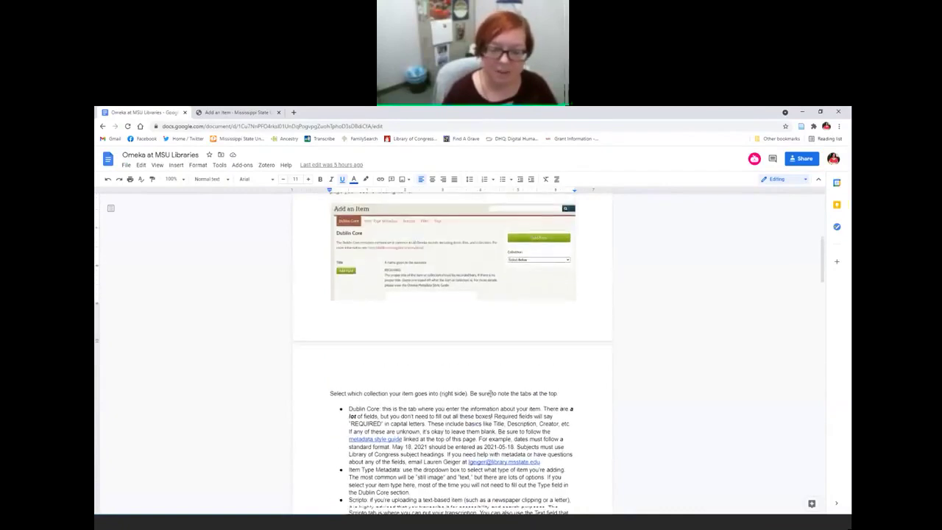
Step: Assign the new item to TEST COLLECTION, then open a blank browser tab
key("ctrl+Tab")
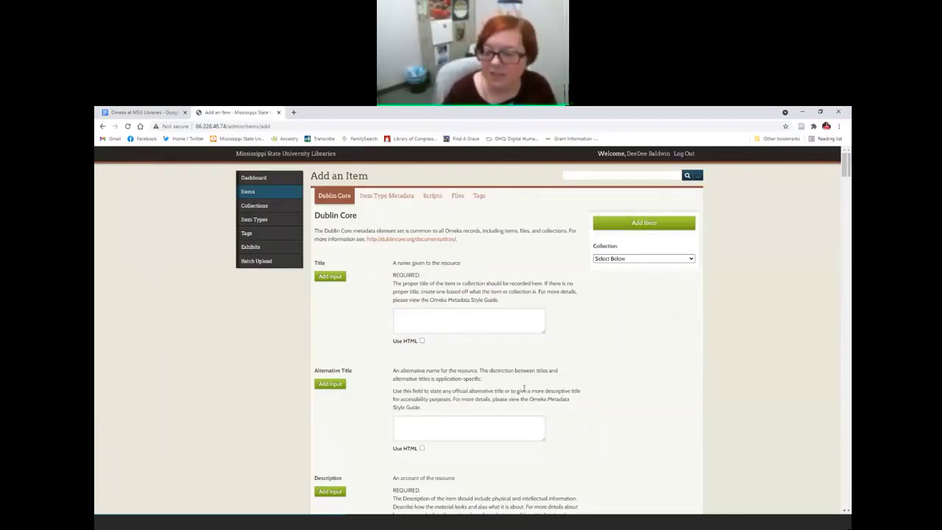
left_click(618, 260)
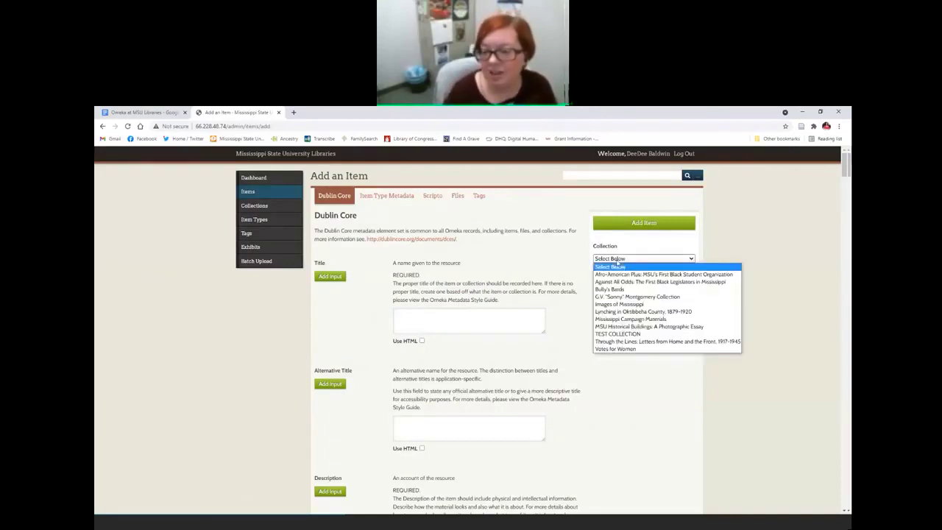
left_click(613, 336)
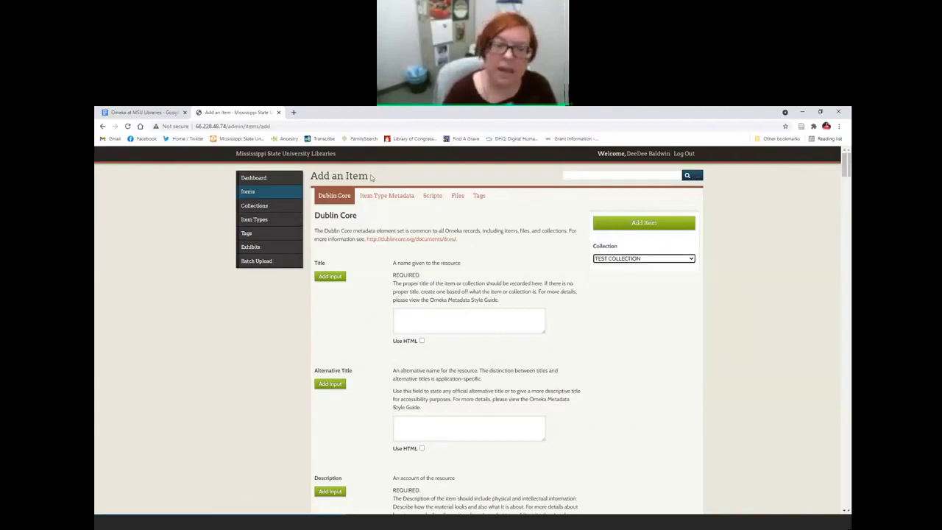
left_click(294, 113)
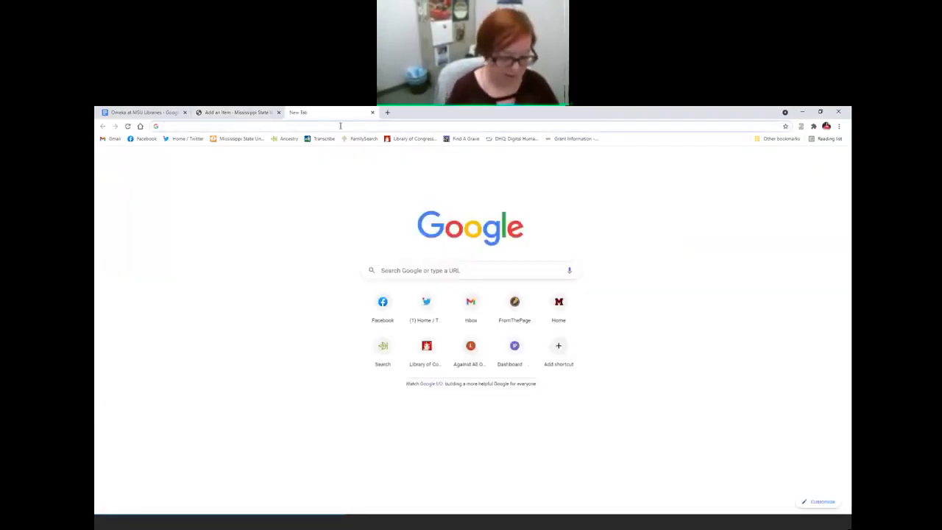
Step: Search Google Images for 'sloths' and preview the sloth family tree photo
type("sloths")
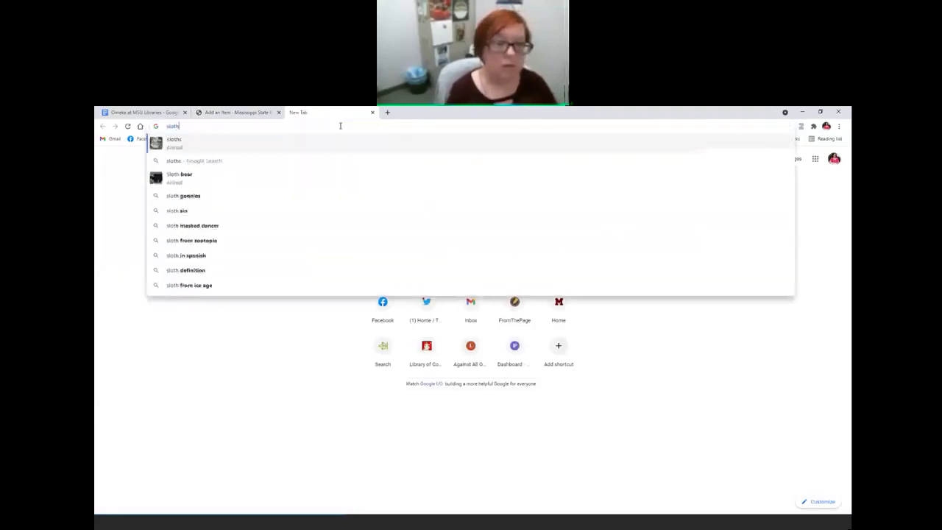
key("Return")
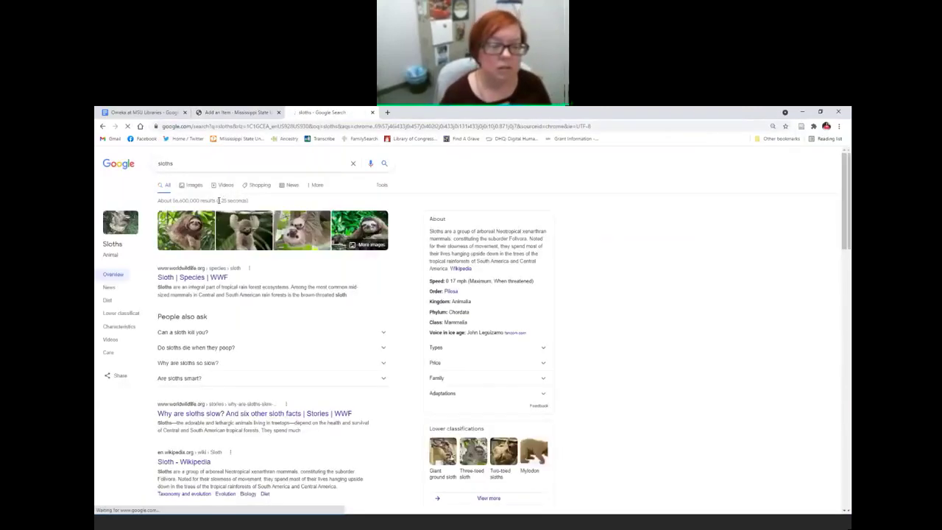
left_click(195, 190)
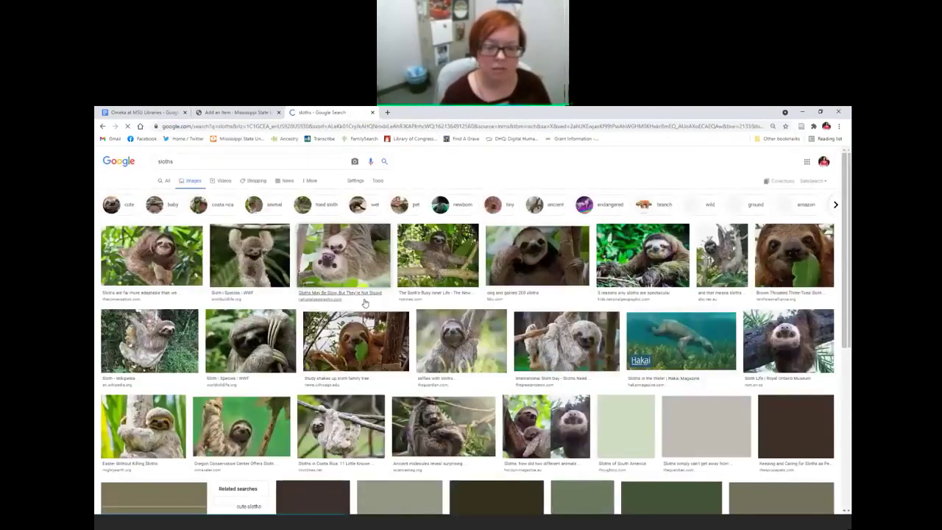
left_click(359, 328)
Step: Save the photo as sloth_family_tree.jpg and close the search tab
right_click(614, 244)
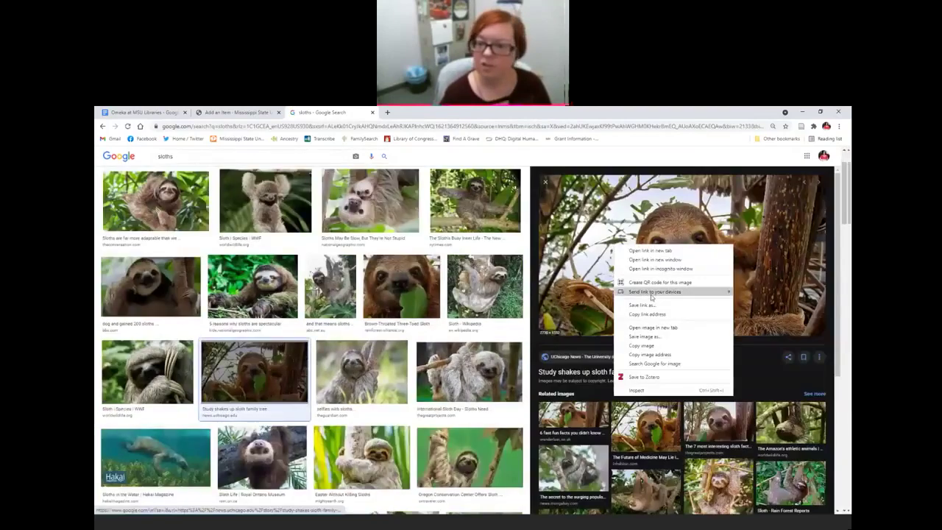
left_click(652, 336)
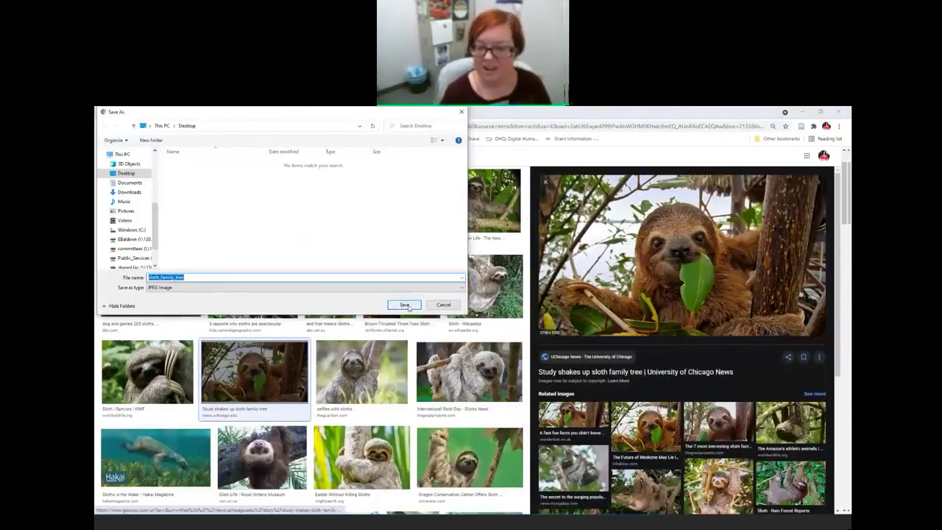
left_click(406, 305)
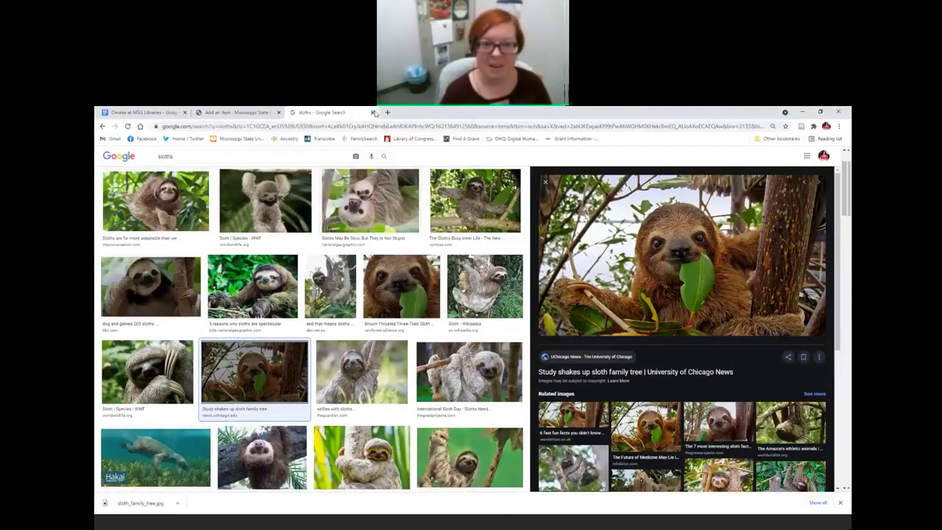
left_click(373, 112)
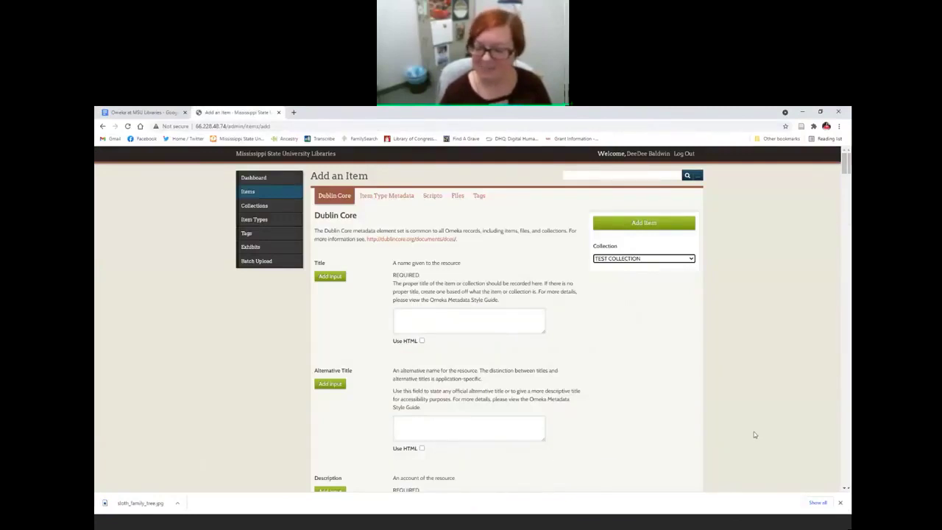
Step: Dismiss the download bar and attach sloth_family_tree.jpg from the Desktop under the item's Files
left_click_drag(806, 487, 804, 453)
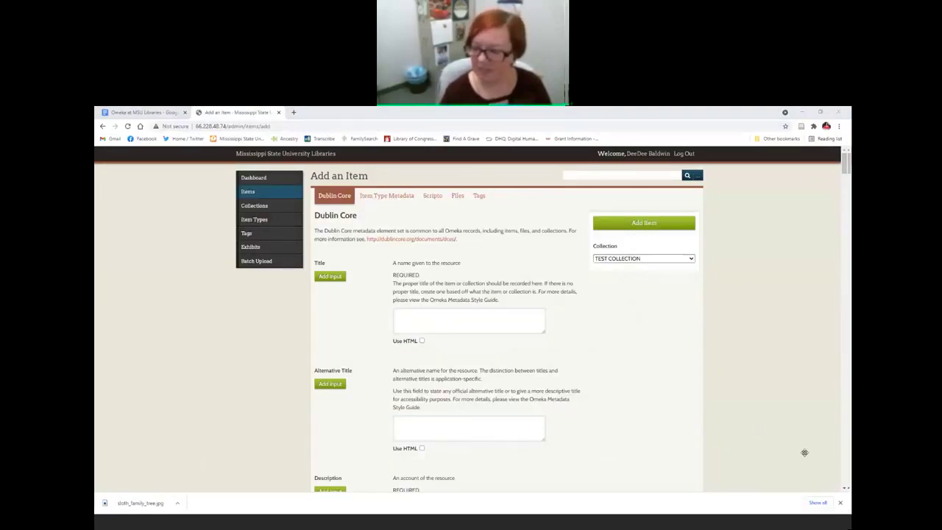
left_click(840, 503)
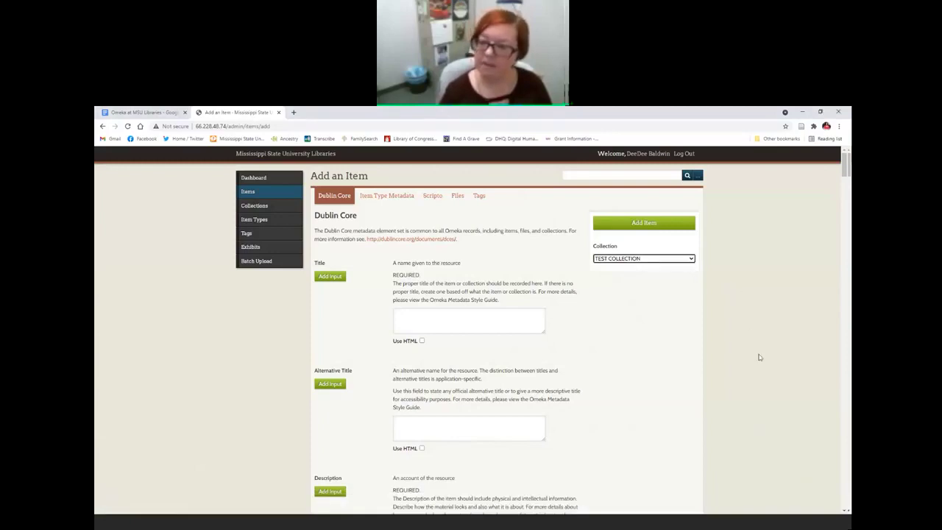
left_click(577, 272)
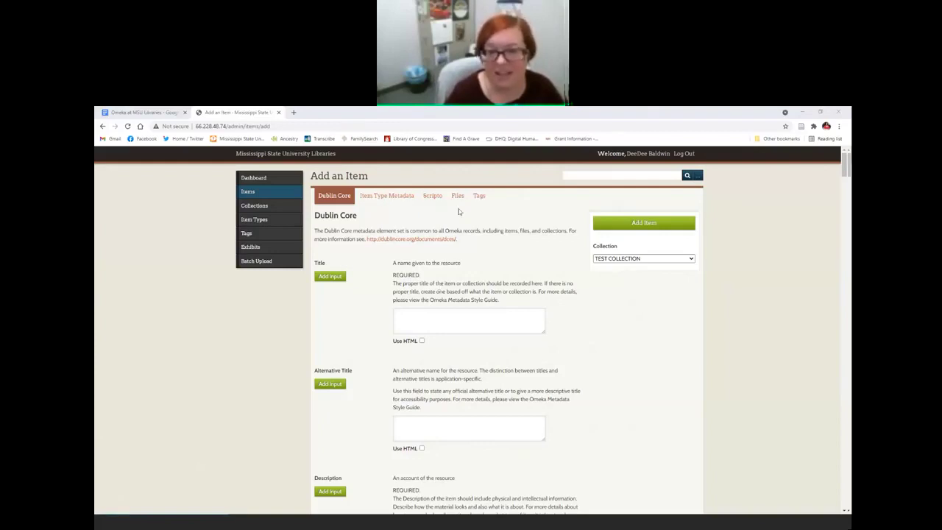
left_click(457, 196)
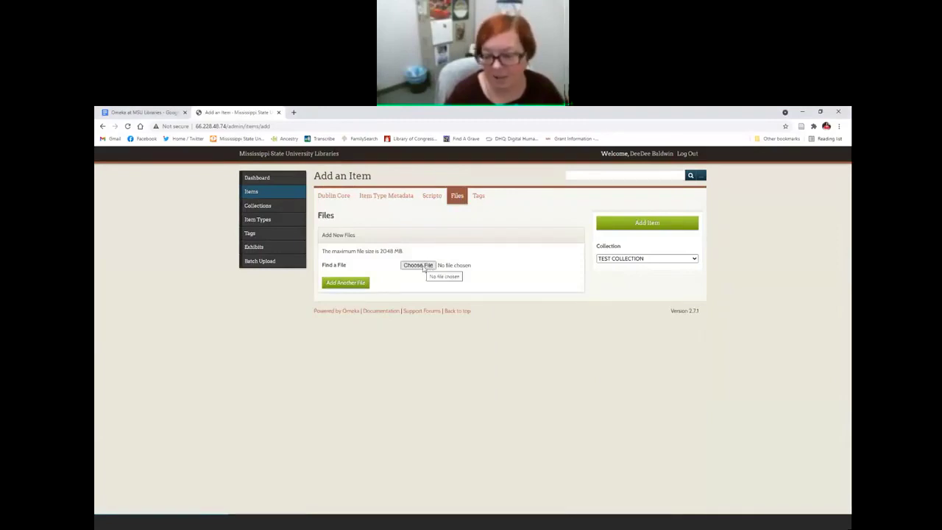
left_click(425, 266)
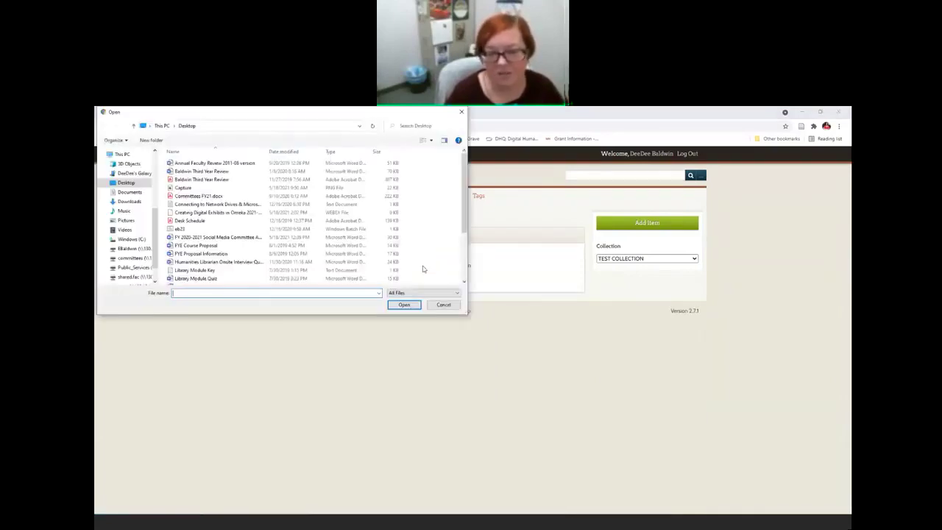
scroll(285, 273, "down", 2)
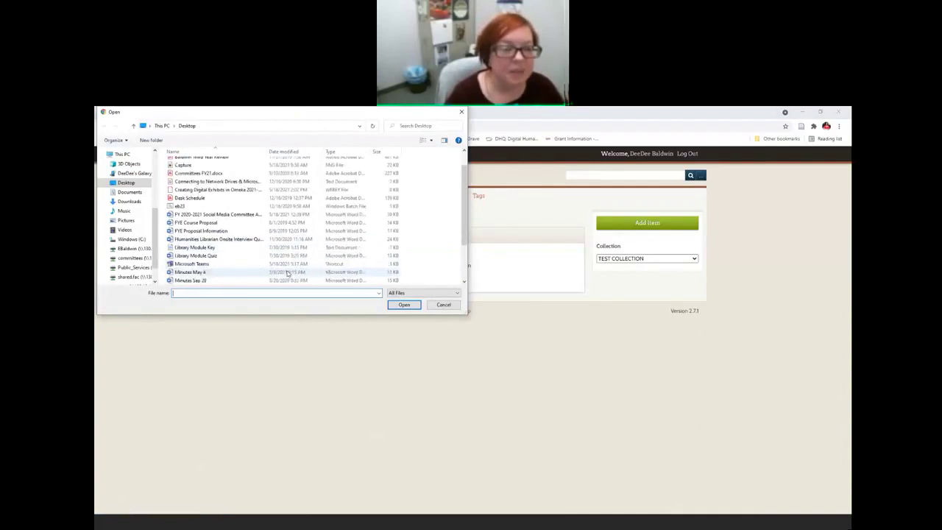
scroll(287, 272, "down", 1)
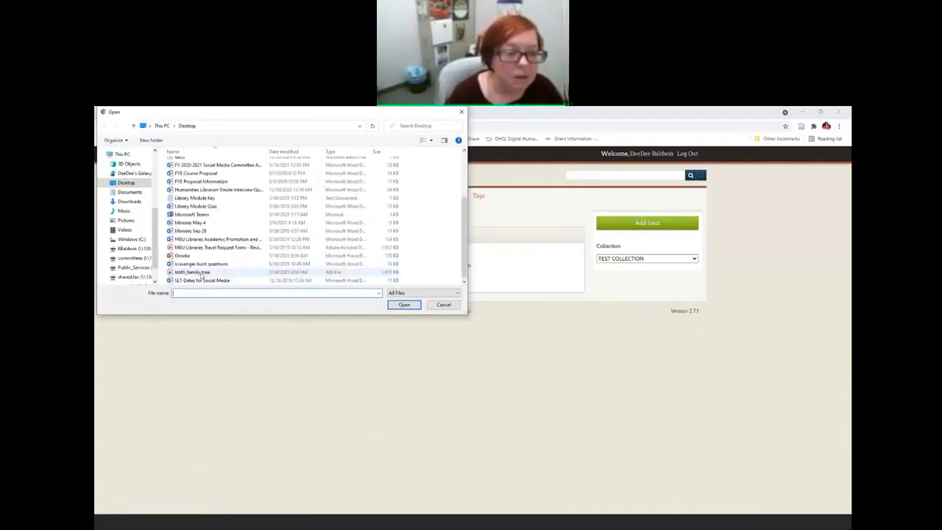
double_click(195, 272)
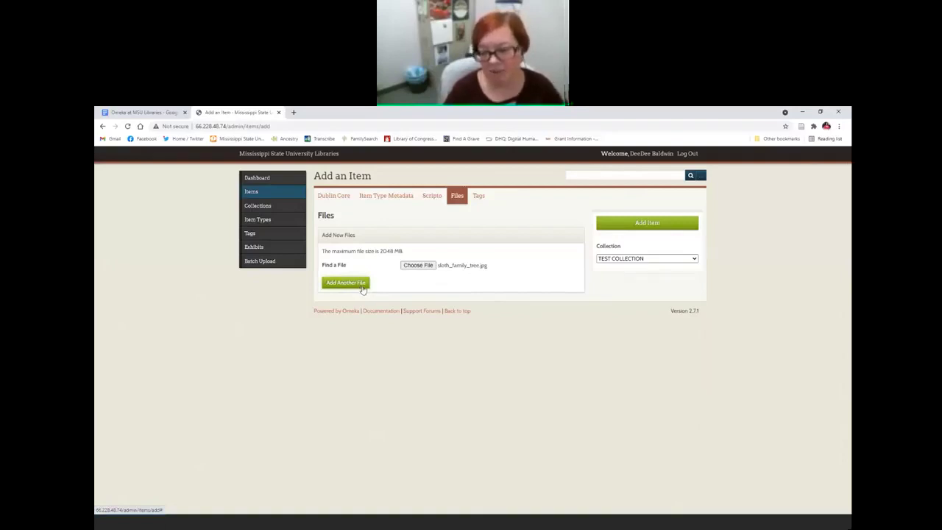
Step: Return to the Dublin Core fields and scroll through them back up to the empty Title
left_click(337, 198)
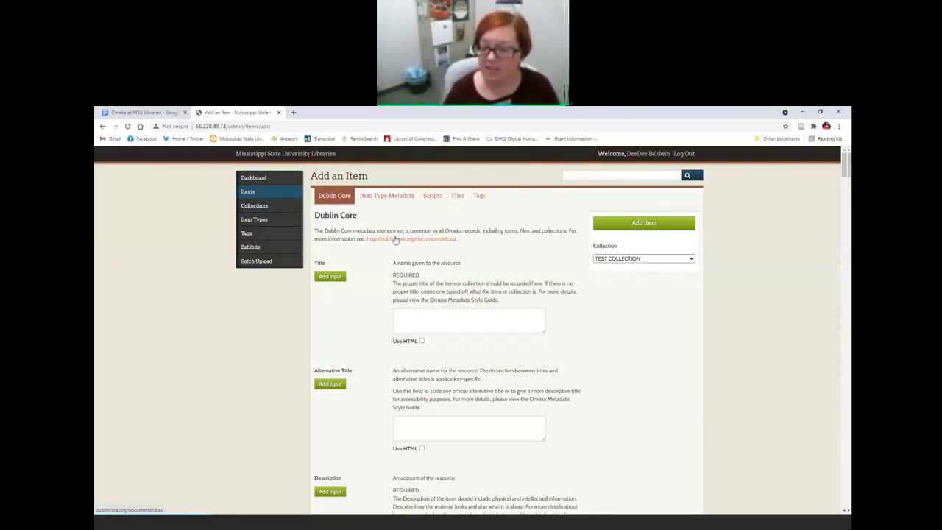
scroll(396, 240, "down", 20)
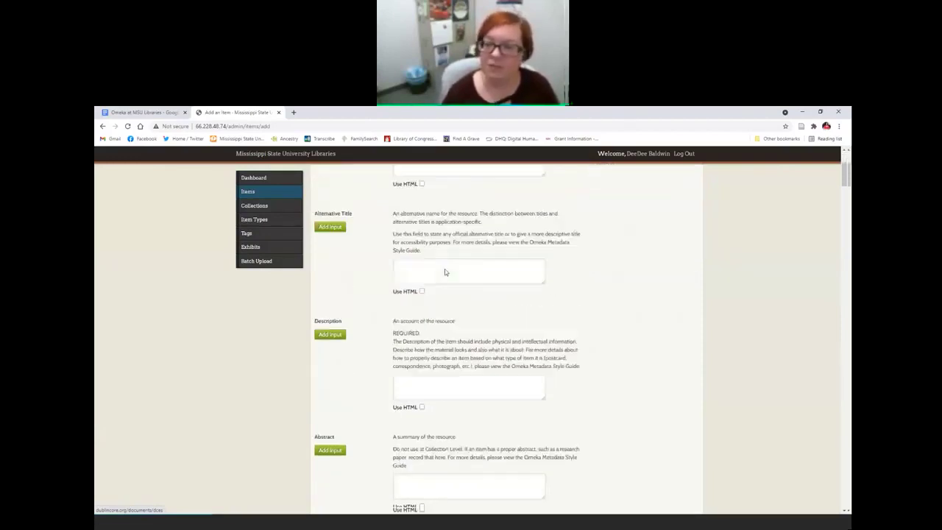
scroll(466, 294, "down", 20)
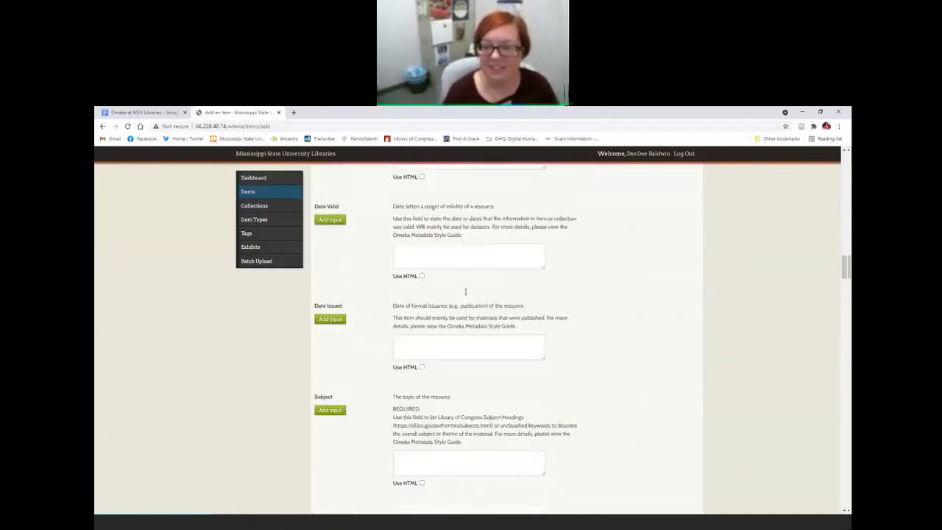
scroll(465, 293, "up", 7)
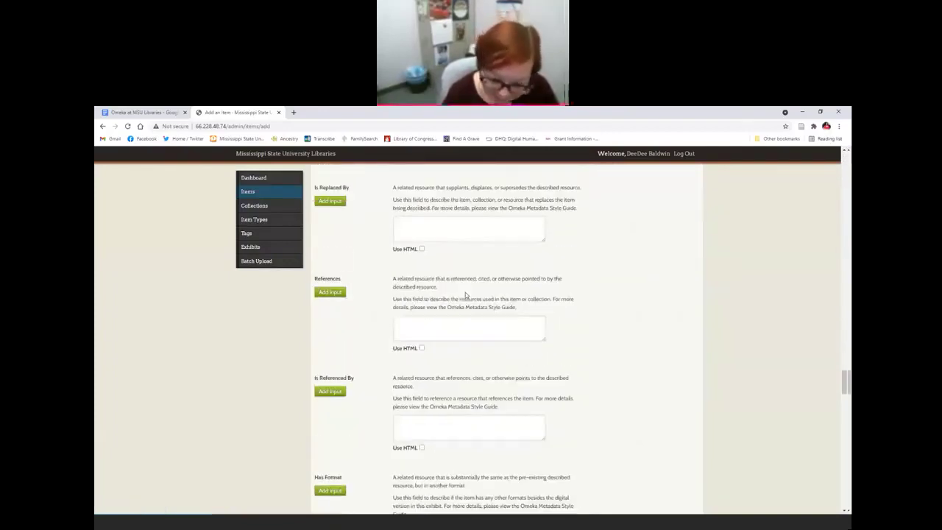
scroll(475, 294, "up", 11)
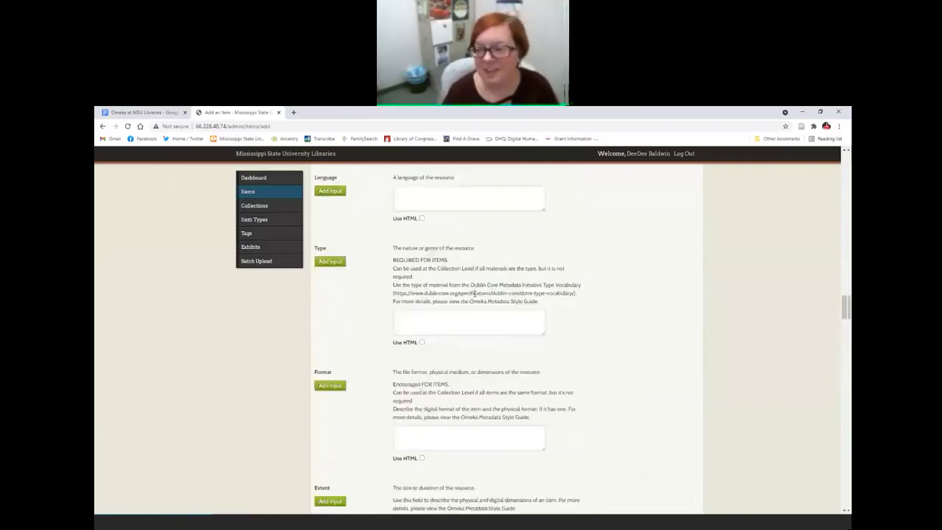
left_click_drag(848, 284, 847, 158)
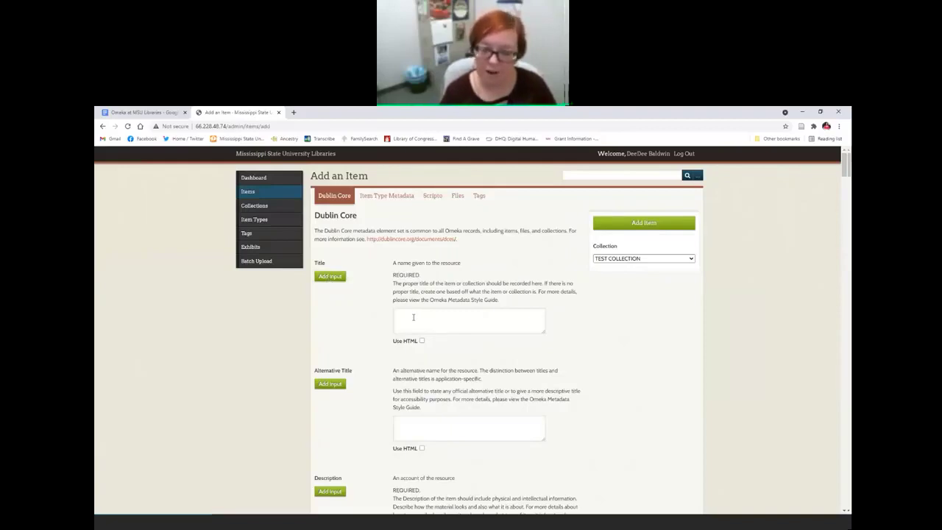
Step: Enter the Title 'Clarion-Ledger clipping' with HTML enabled and Clarion-Ledger italicized
scroll(413, 317, "down", 2)
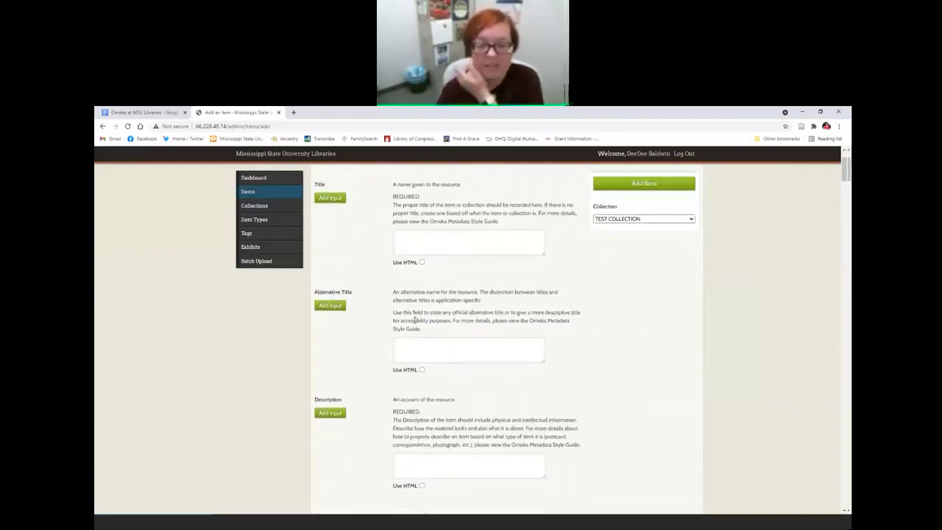
scroll(419, 338, "up", 2)
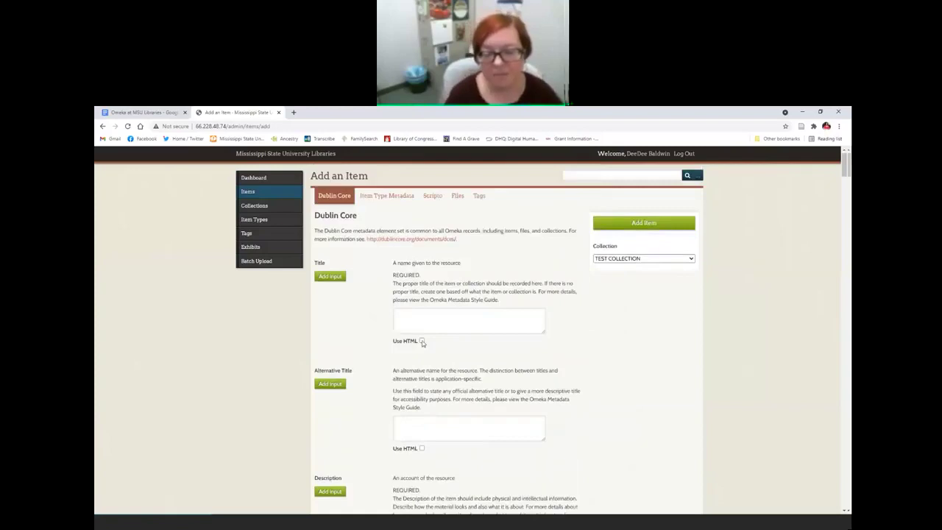
left_click(422, 341)
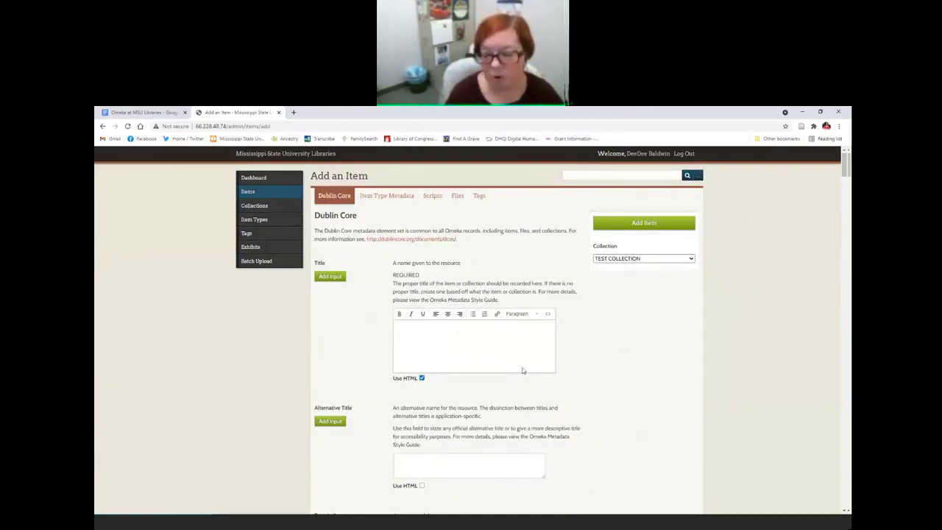
left_click(474, 347)
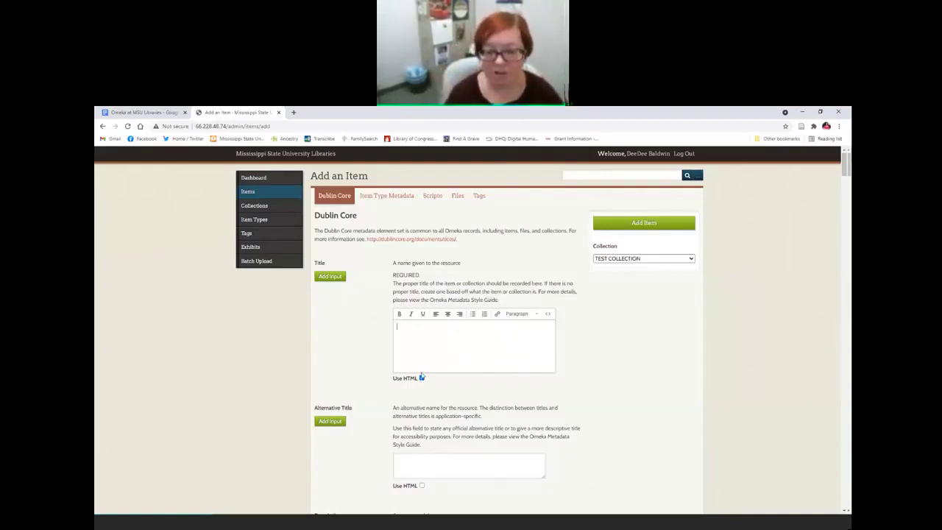
left_click(412, 314)
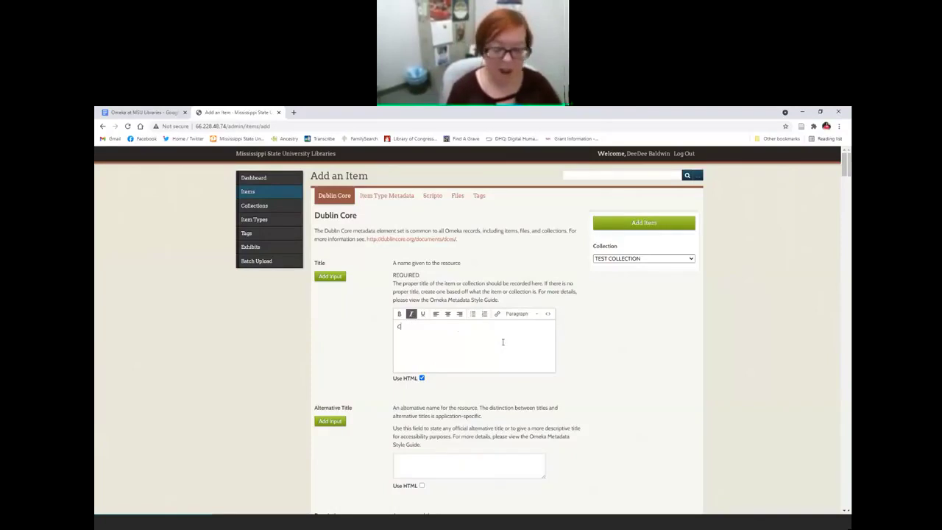
type("Clarion-Ledger")
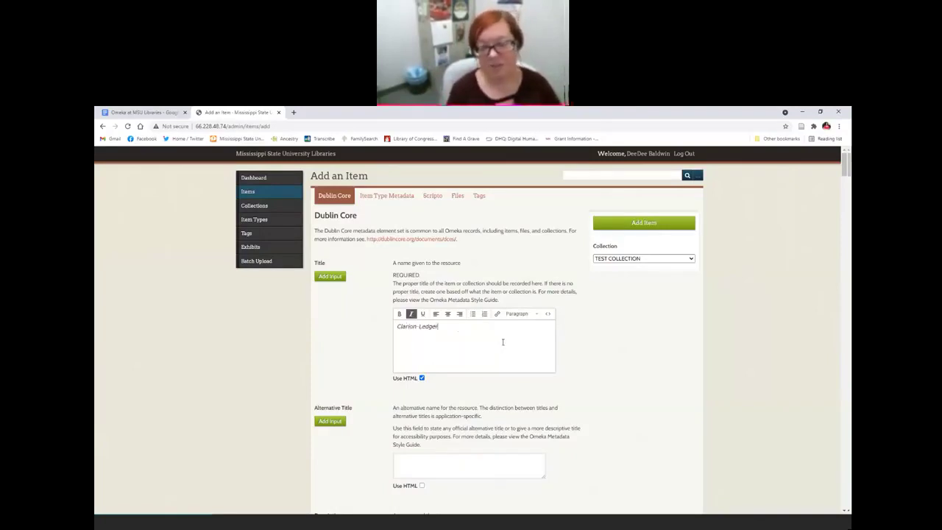
key("ctrl+i")
type("clipping")
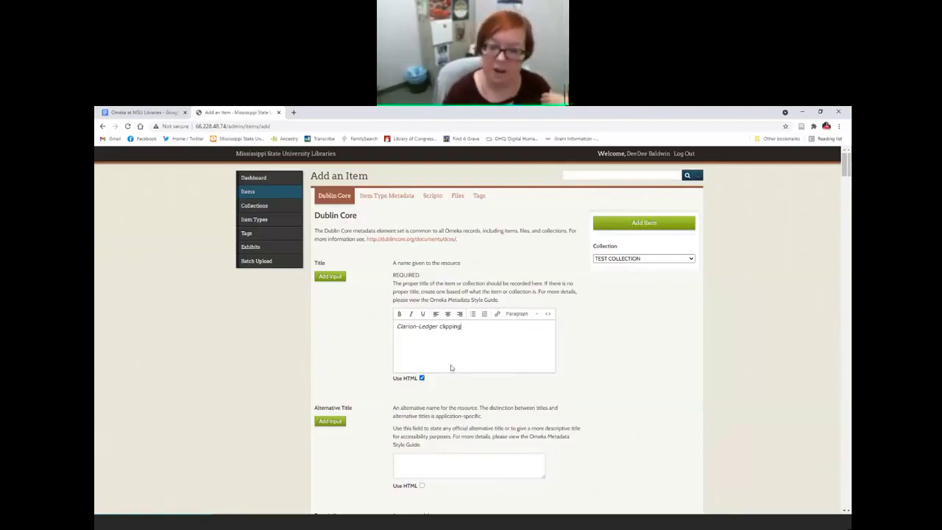
scroll(423, 382, "down", 2)
scroll(423, 451, "down", 1)
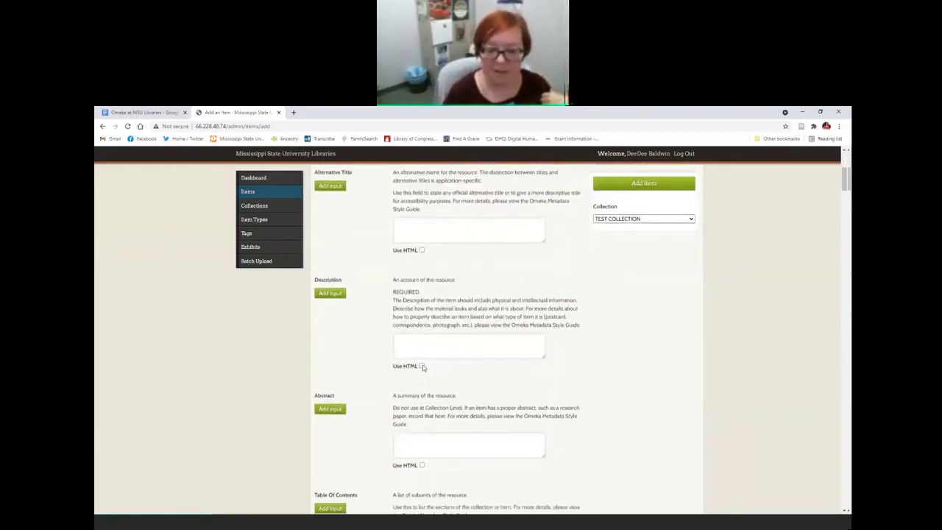
scroll(535, 418, "up", 1)
scroll(534, 418, "up", 2)
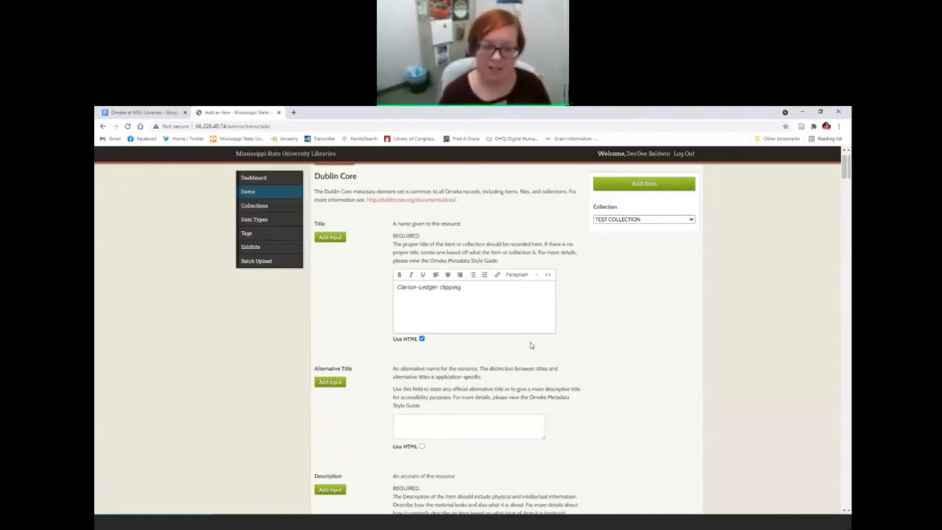
Step: Enter 'Picture of a sloth' as the item's Description
scroll(530, 345, "down", 2)
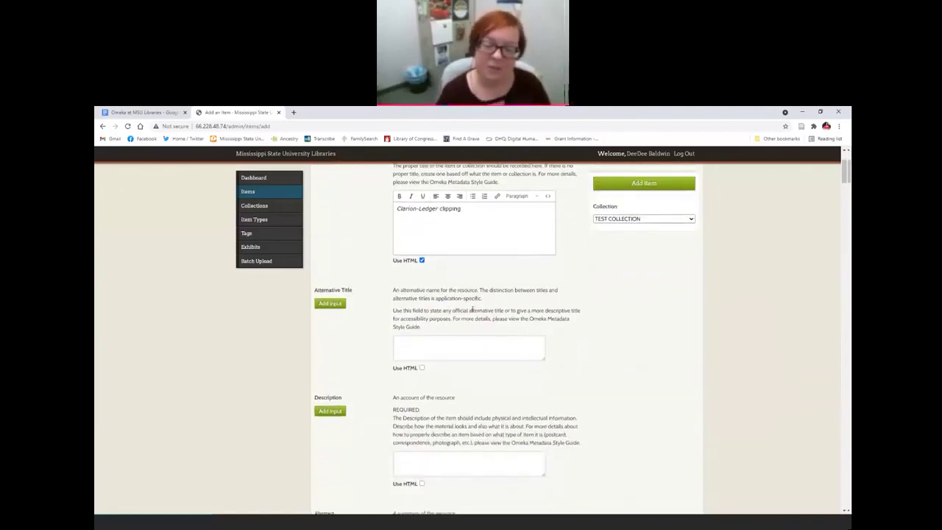
scroll(472, 310, "down", 4)
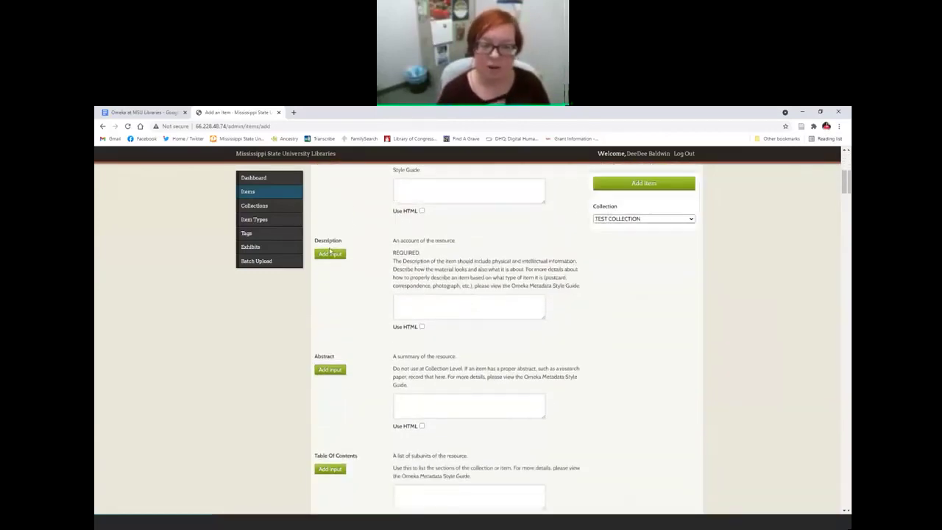
left_click(484, 310)
type("P")
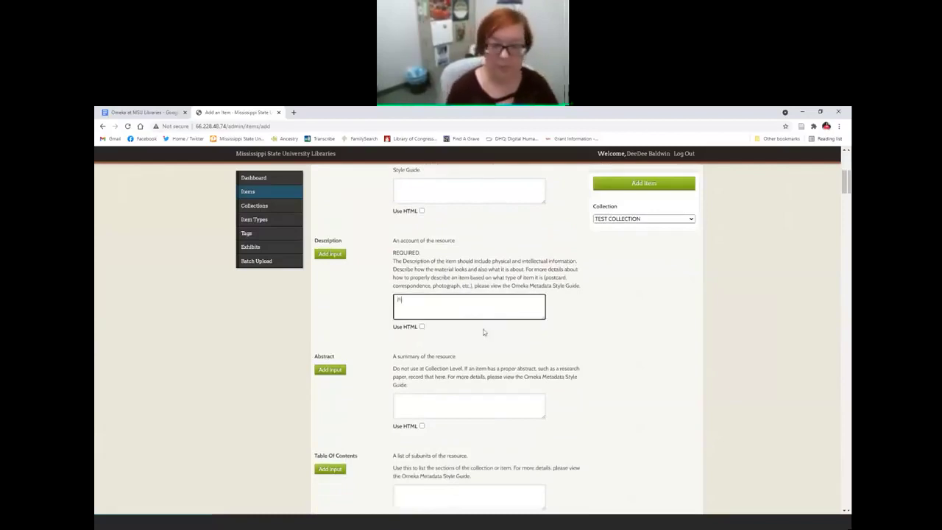
type("icture of a sloth")
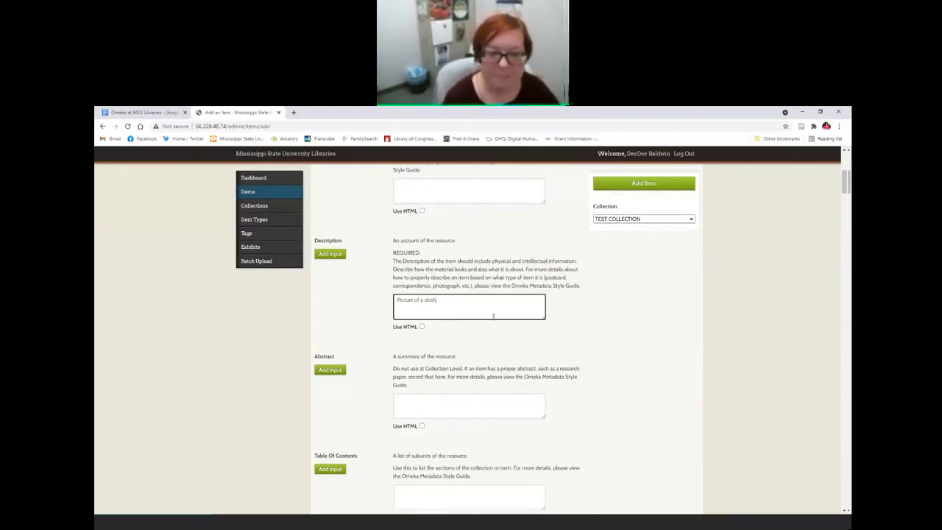
scroll(492, 316, "down", 1)
scroll(493, 317, "down", 2)
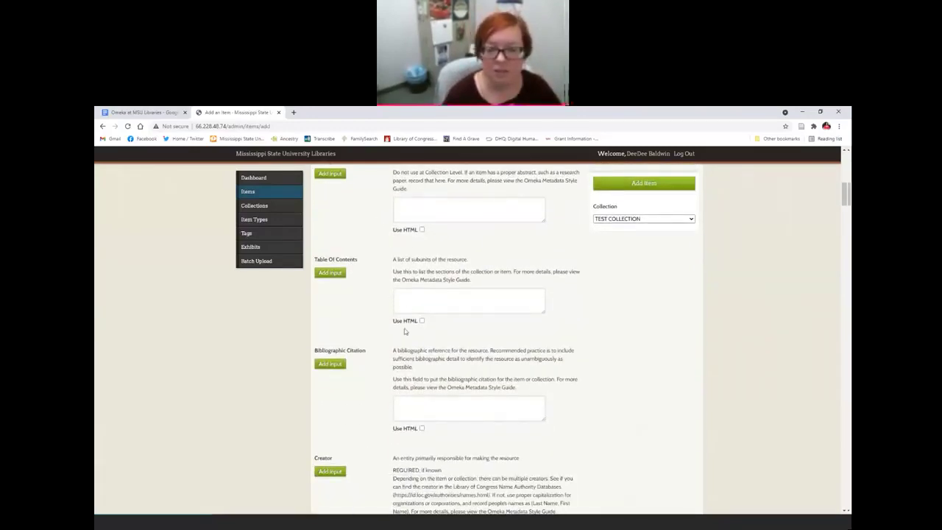
scroll(404, 332, "down", 3)
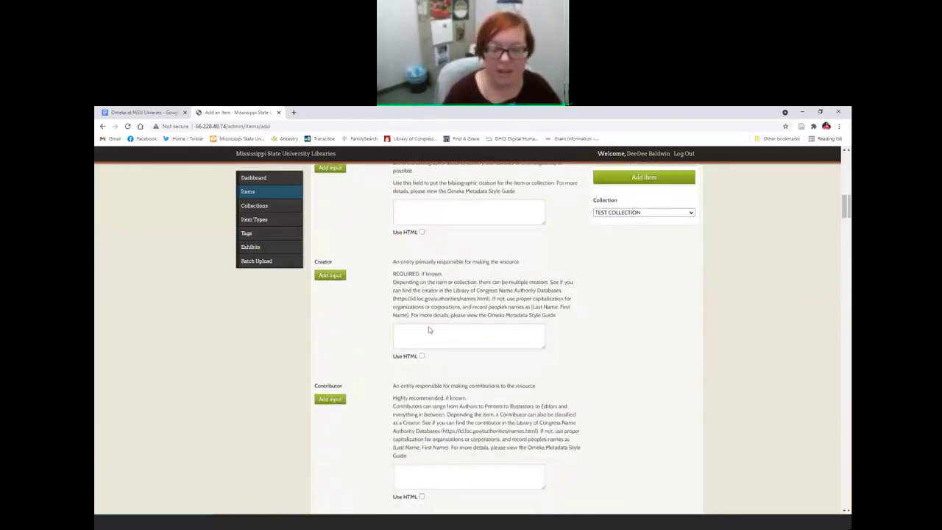
Step: Type a sample name in Last, First form into Creator to see authority-name suggestions
left_click(495, 341)
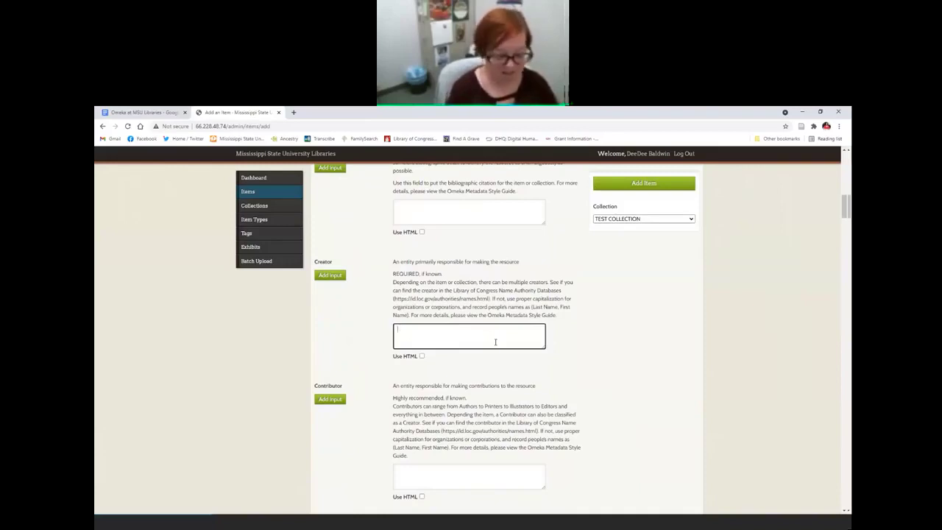
type("Smith, John")
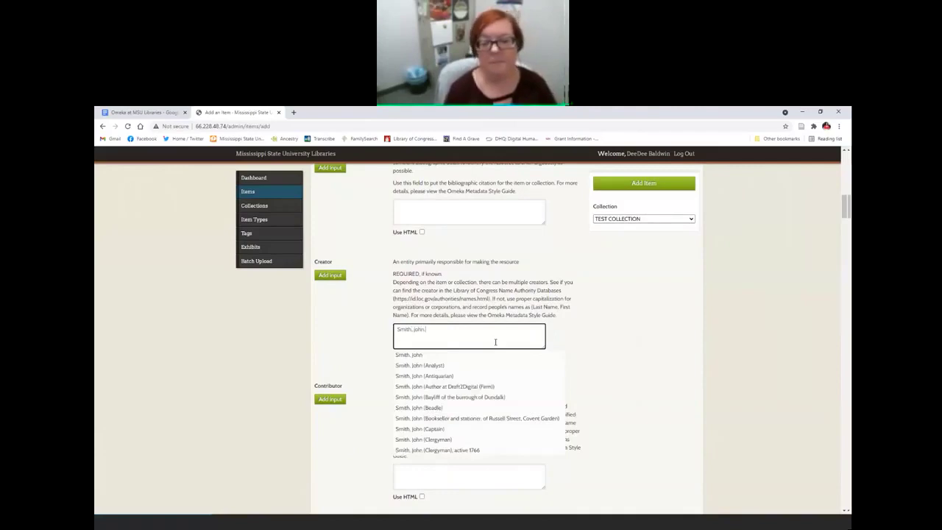
type(".")
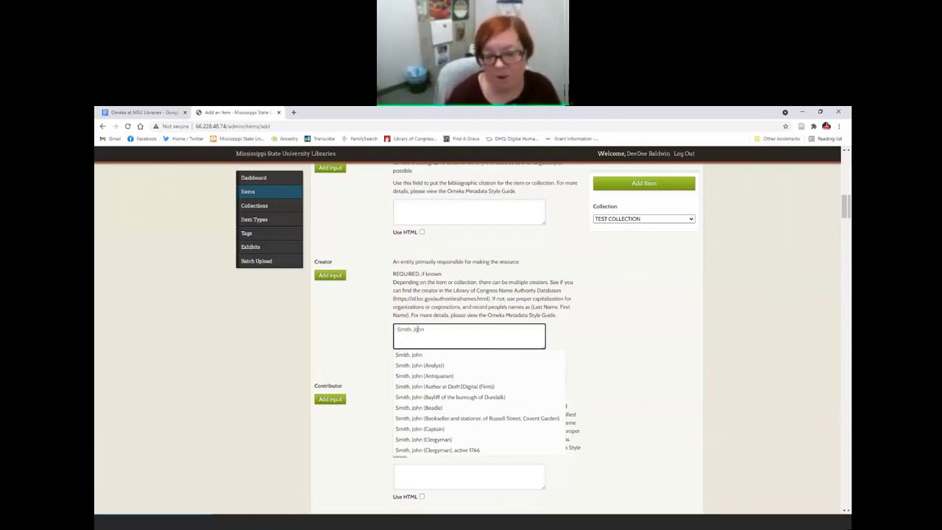
scroll(455, 402, "down", 1)
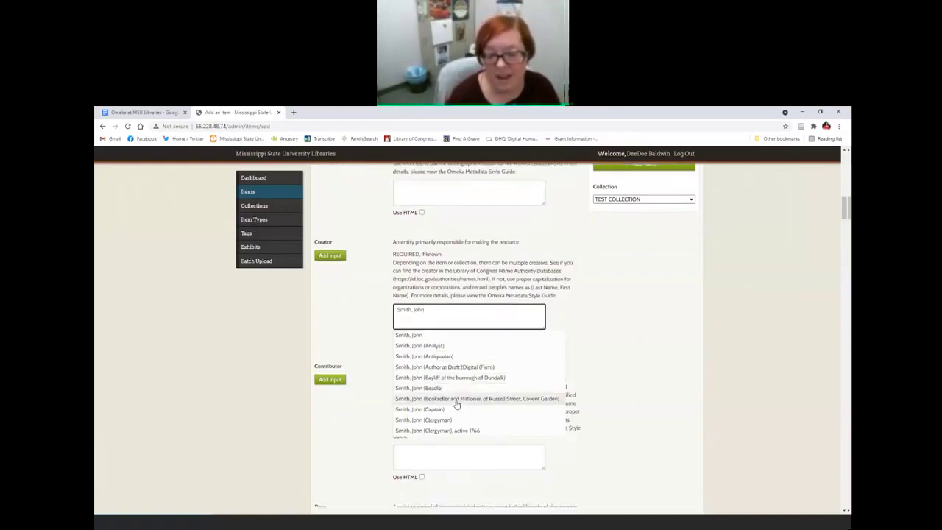
scroll(456, 404, "up", 1)
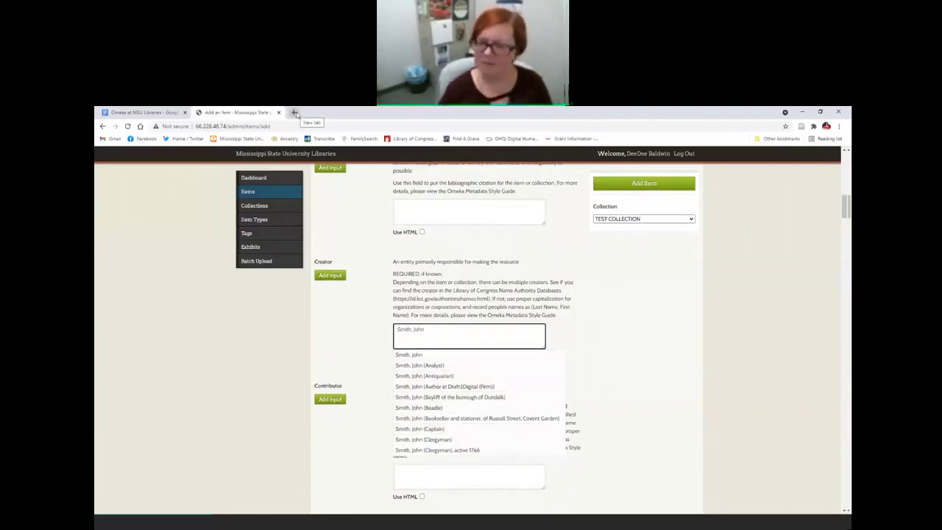
Step: In a new tab, search Google for 'lc authorities' and open the LC Authorities site
left_click(294, 112)
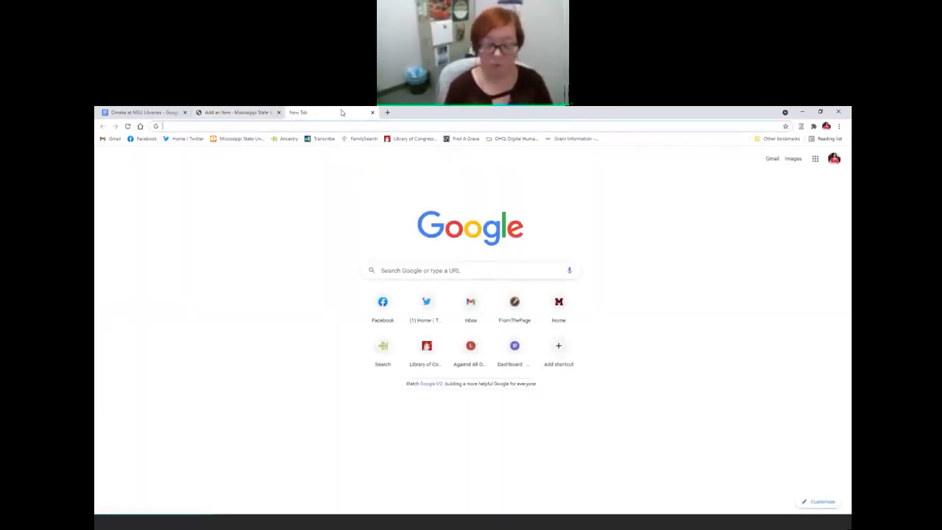
type("l")
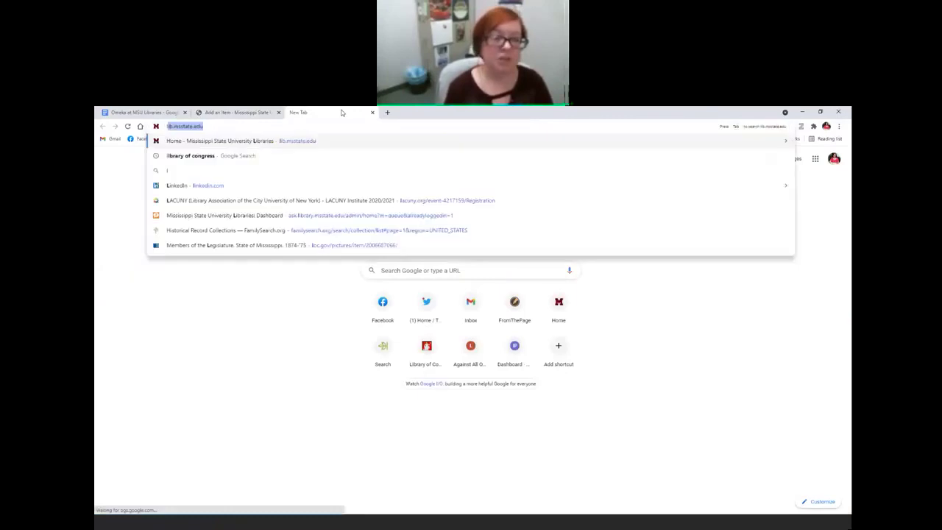
type("c authorities")
key("Return")
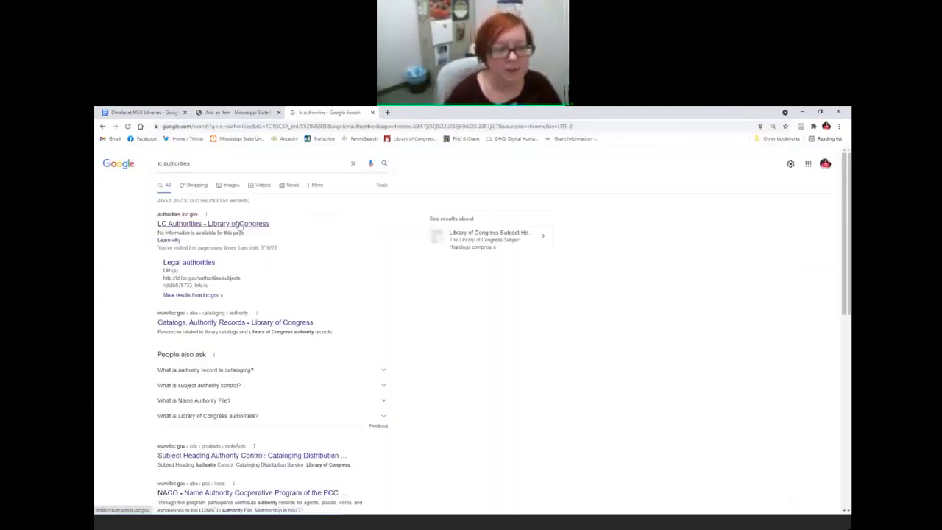
left_click(240, 224)
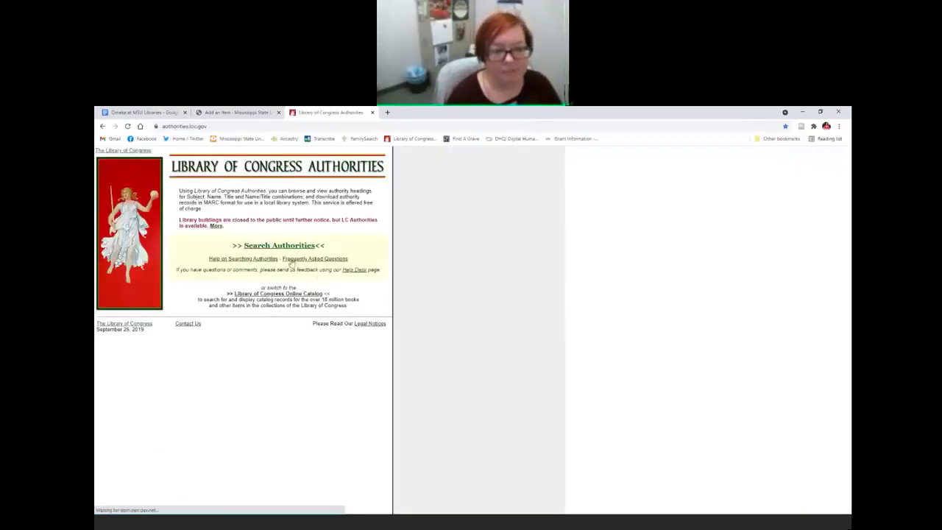
Step: Search the Library of Congress subject authority headings for 'sloths'
left_click(260, 248)
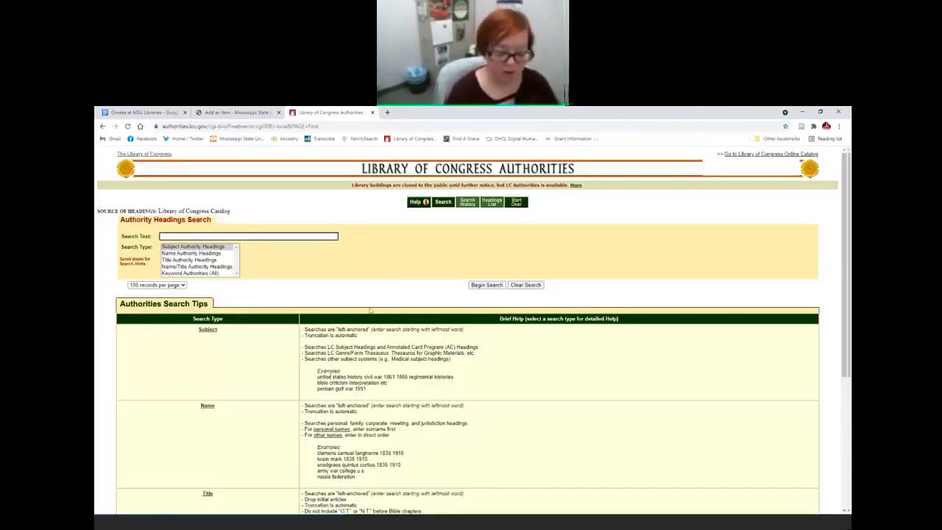
type("sloths")
key("Return")
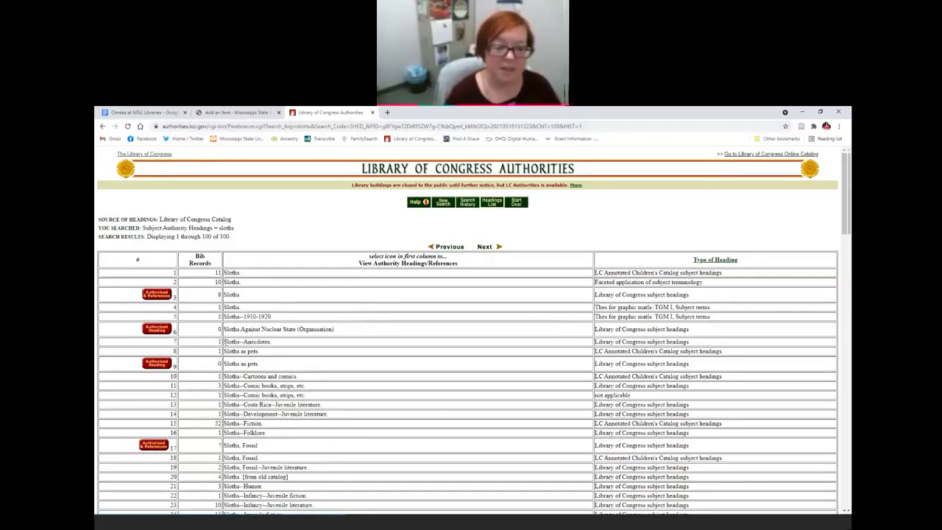
Step: Select the 'Sloths.' heading in the results, then close the Library of Congress tab
left_click_drag(224, 272, 241, 272)
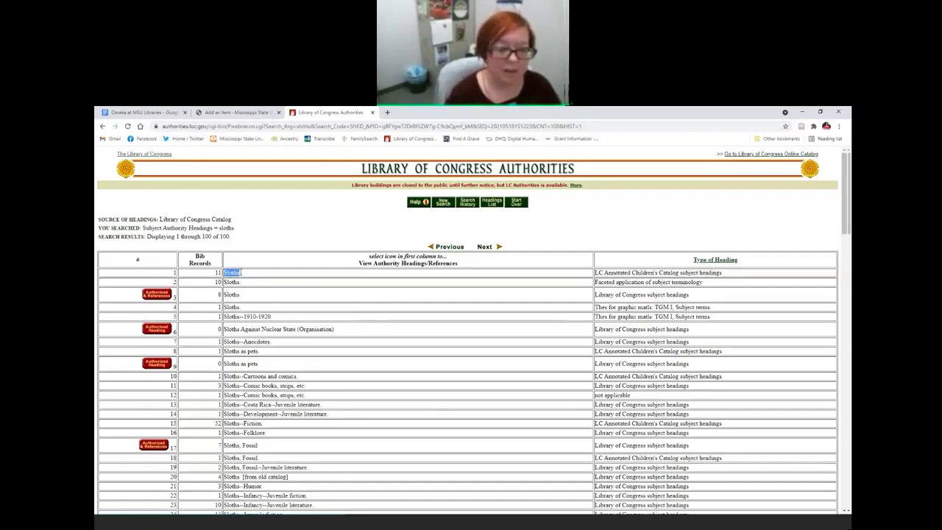
left_click(294, 226)
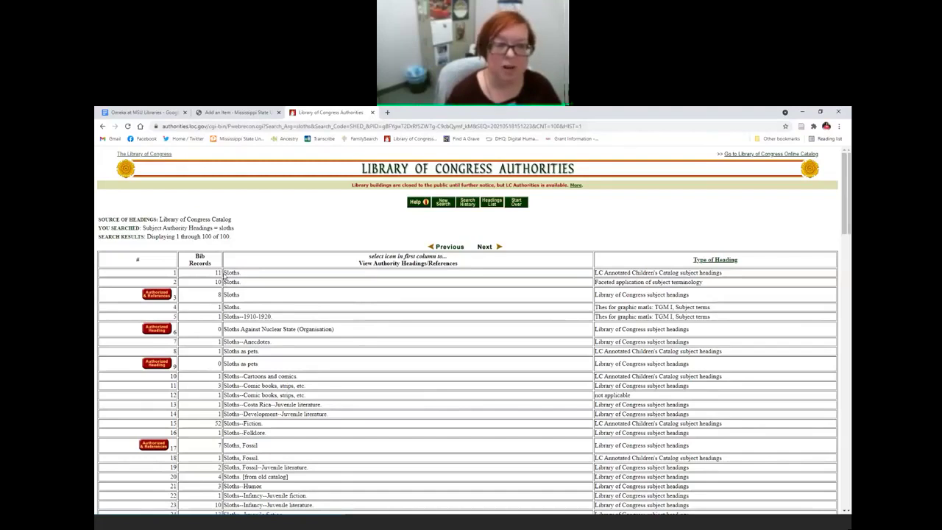
left_click_drag(226, 273, 242, 273)
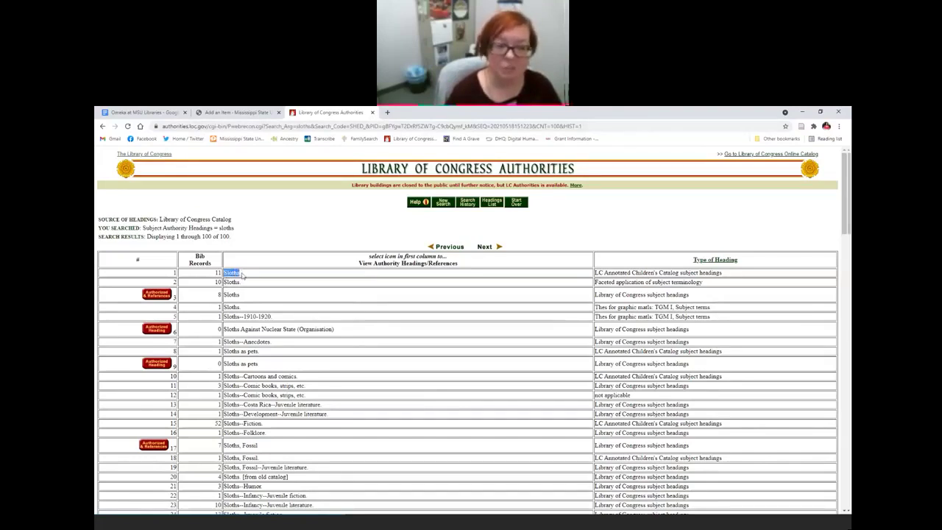
left_click(244, 276)
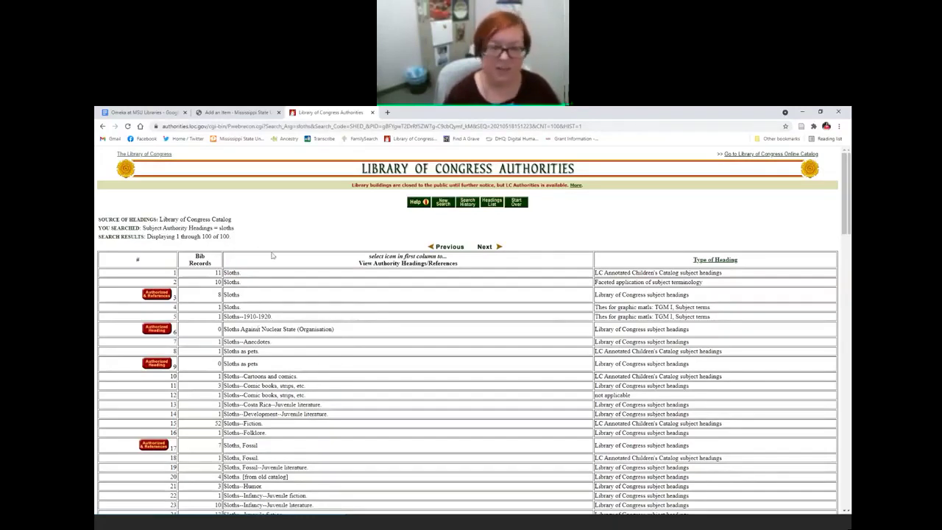
left_click(372, 113)
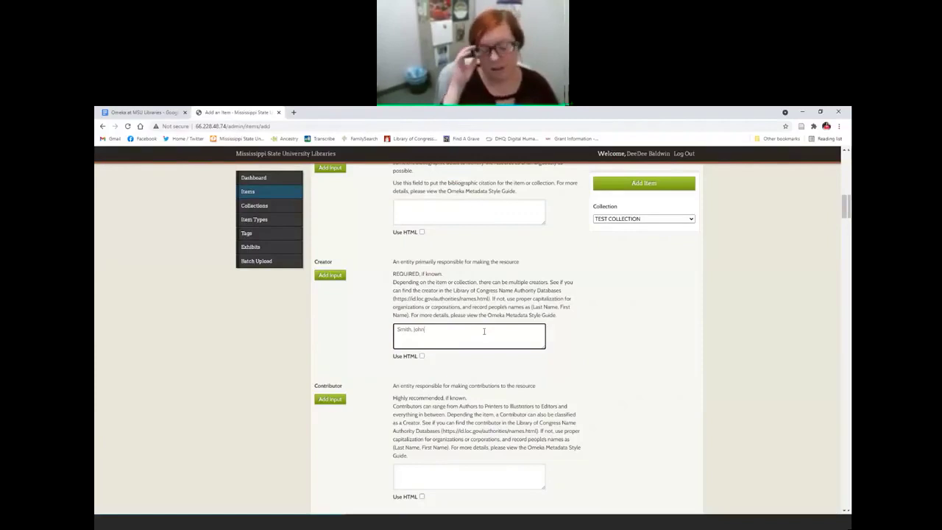
Step: Replace the Creator entry with a sample name in Last, First form
key("BackSpace")
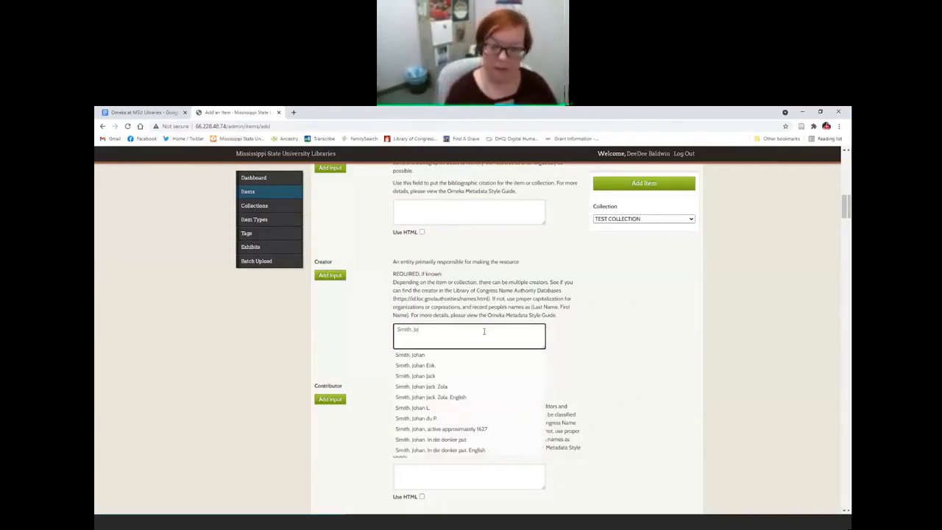
key("BackSpace")
key("BackSpace")
key("BackSpace")
key("BackSpace")
key("BackSpace")
key("BackSpace")
key("BackSpace")
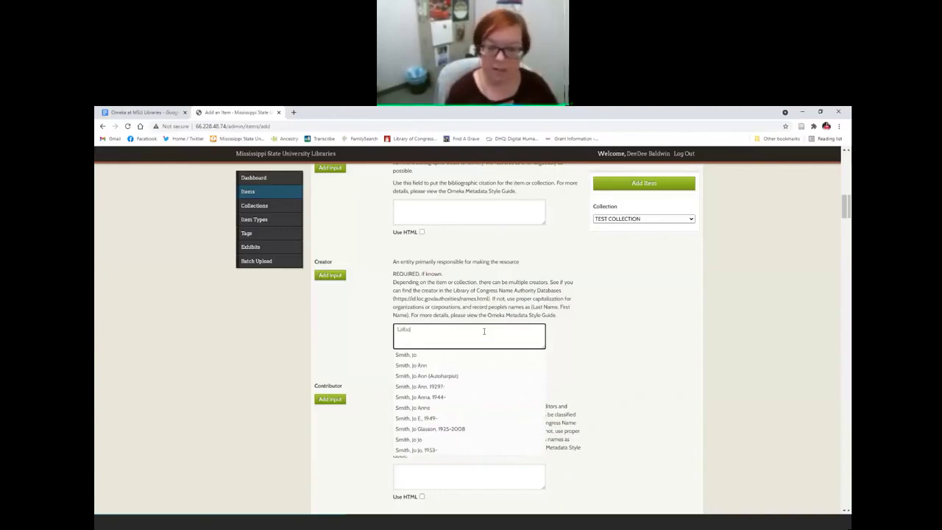
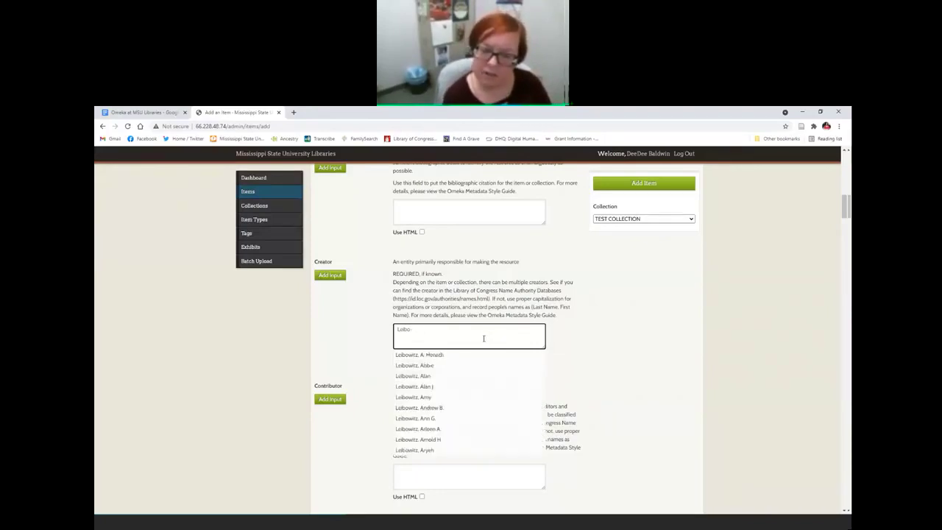
type("S")
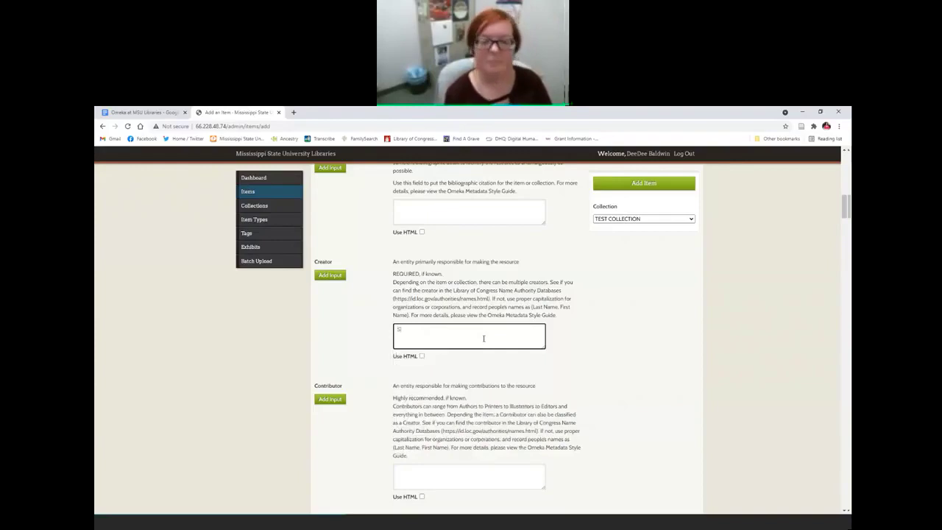
type("mith, John")
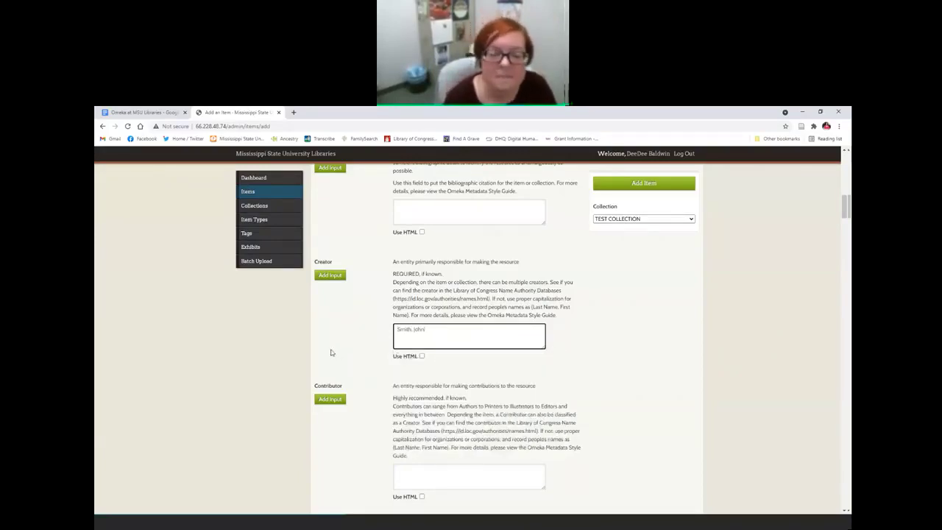
scroll(350, 308, "down", 1)
scroll(349, 304, "down", 4)
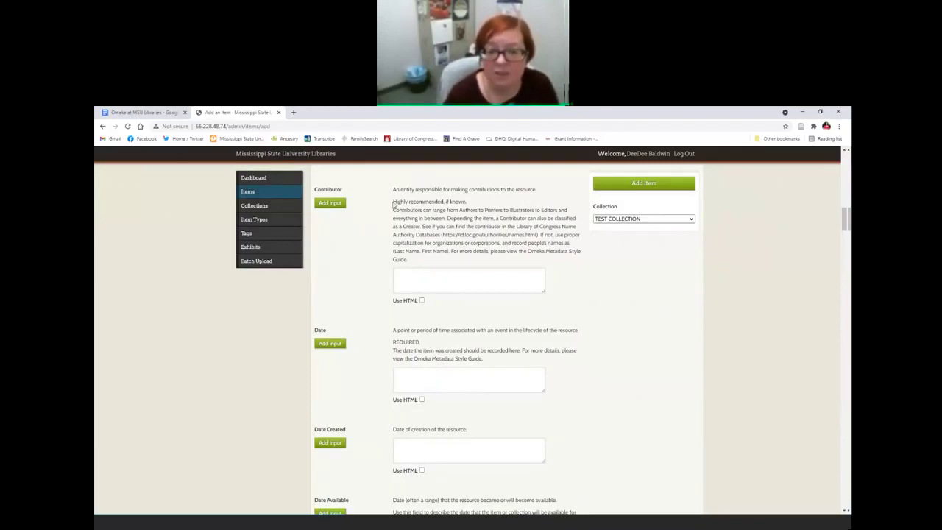
Step: Enter 2021-05-18 in the item's Date field
left_click_drag(394, 202, 442, 202)
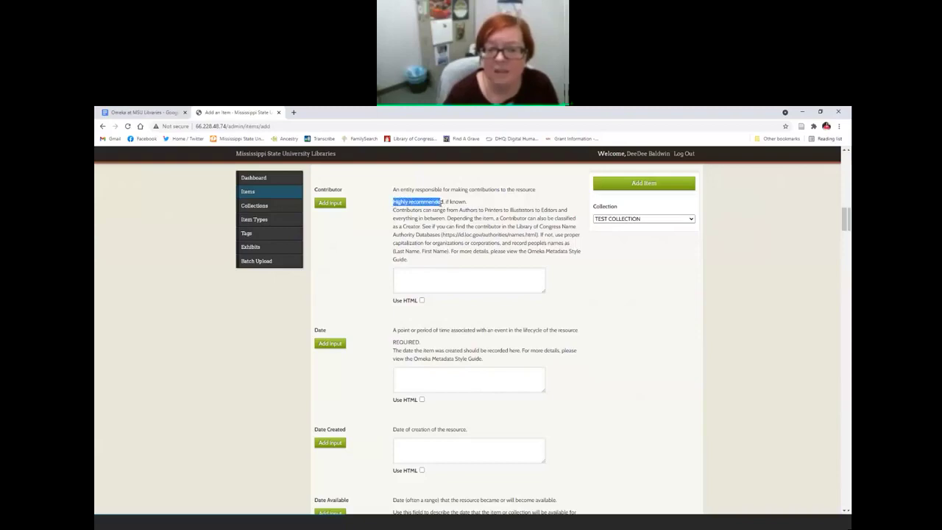
left_click(442, 202)
scroll(373, 280, "down", 2)
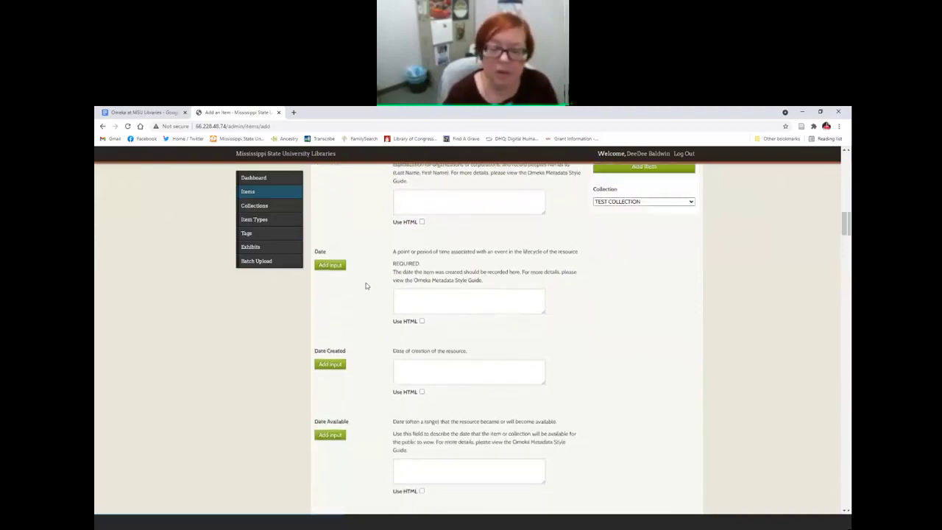
scroll(366, 286, "down", 1)
left_click(408, 262)
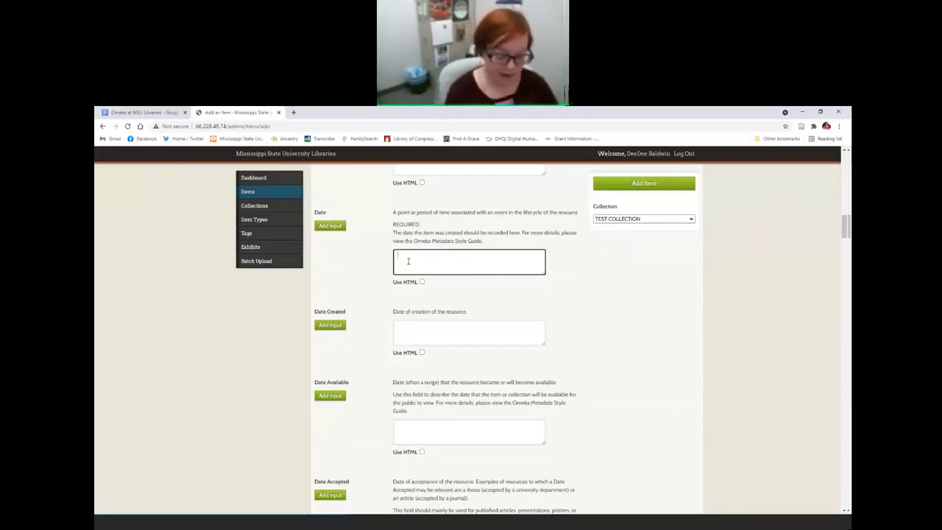
type("2021")
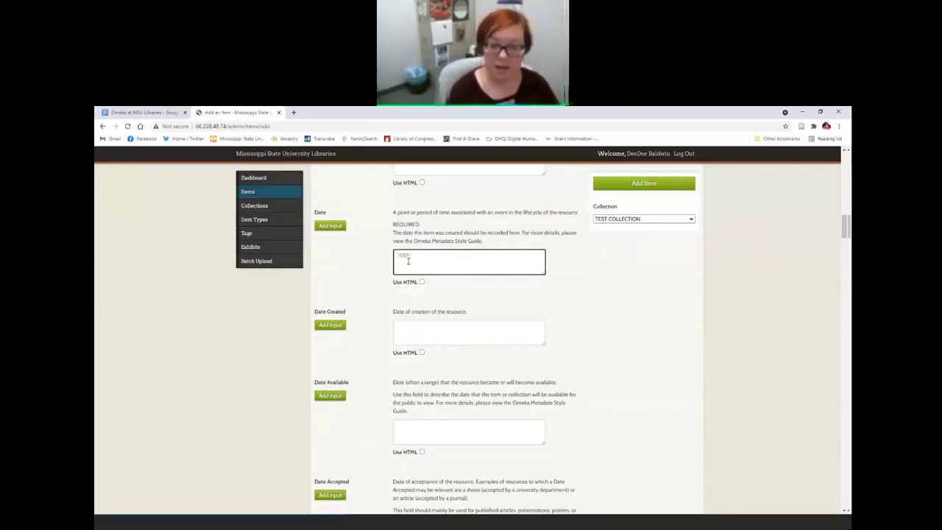
type("-05-")
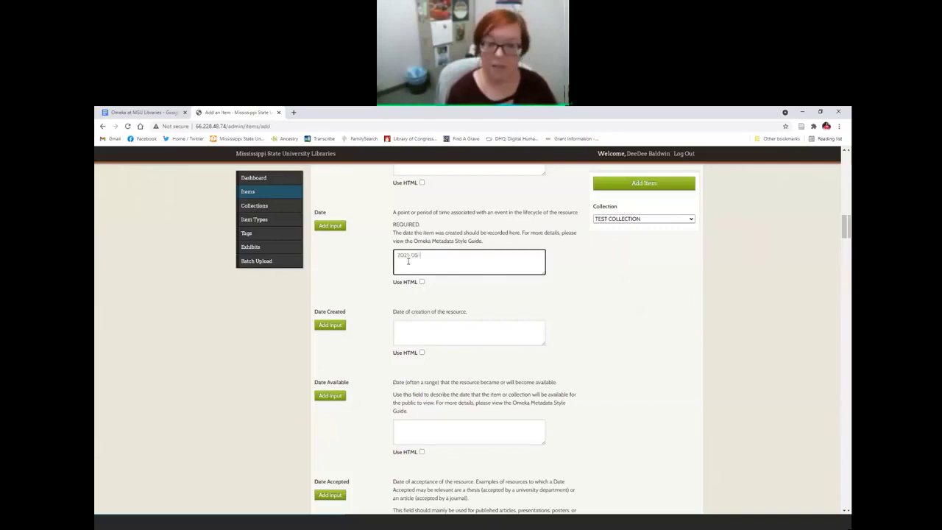
type("18")
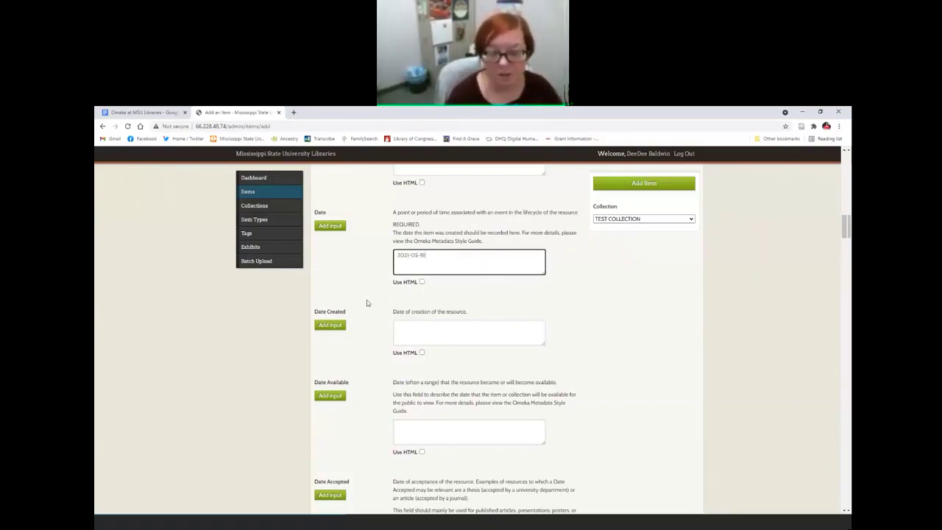
Step: Set Subject to 'Sloths; Wildlife -- photographs' using the Sloths autocomplete suggestion
scroll(368, 307, "down", 10)
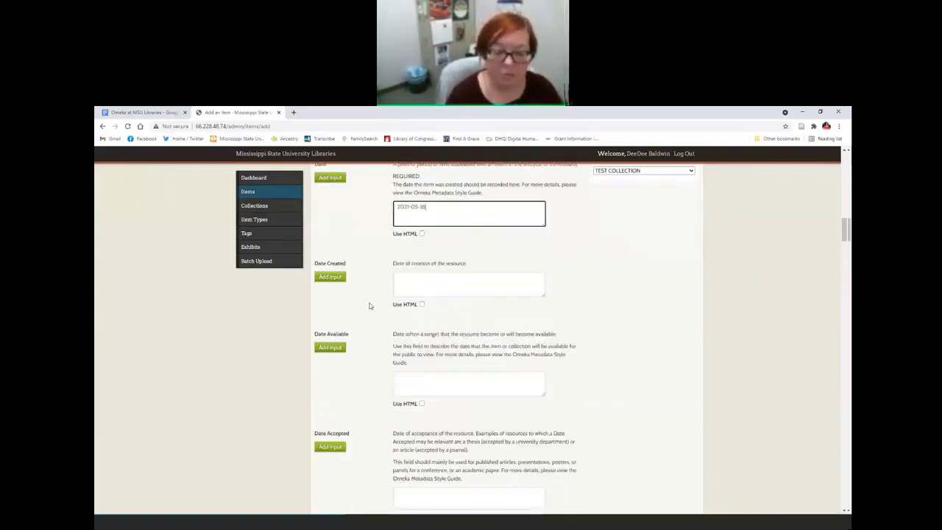
scroll(370, 305, "down", 8)
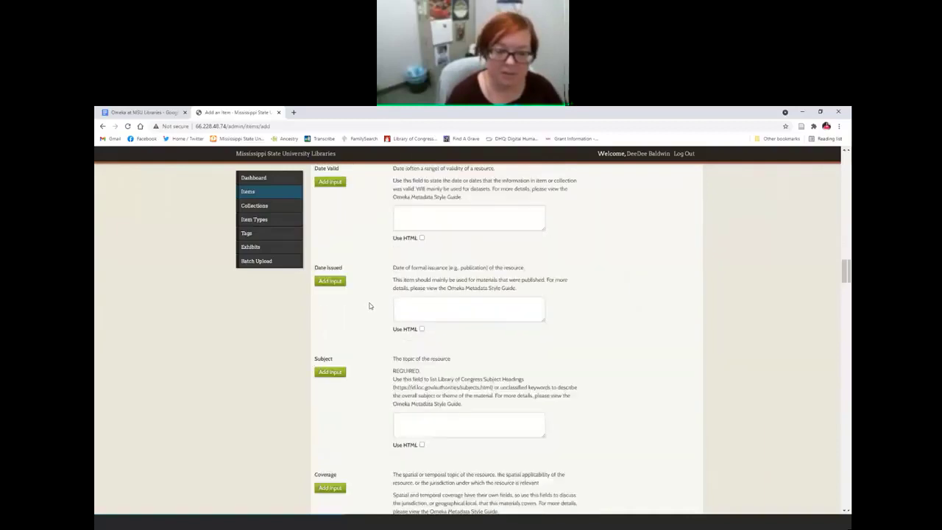
scroll(370, 249, "down", 1)
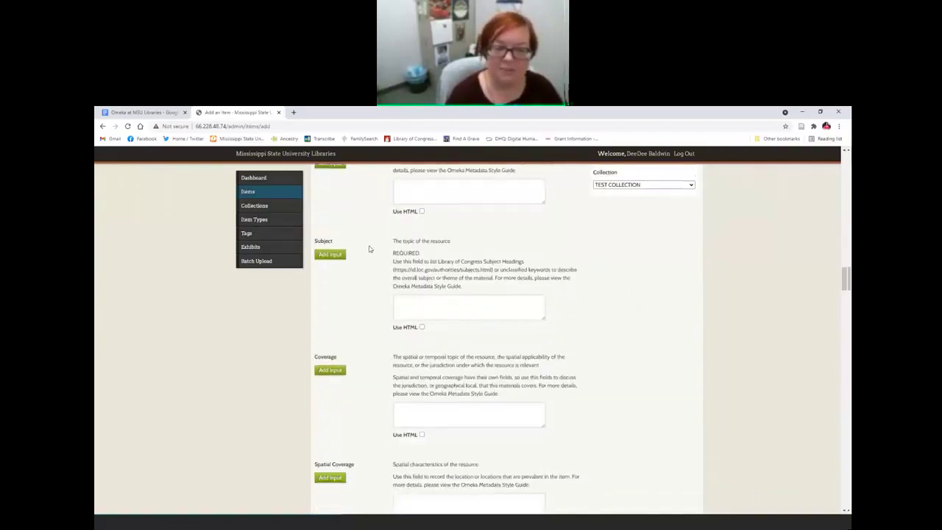
left_click(444, 314)
type("Si")
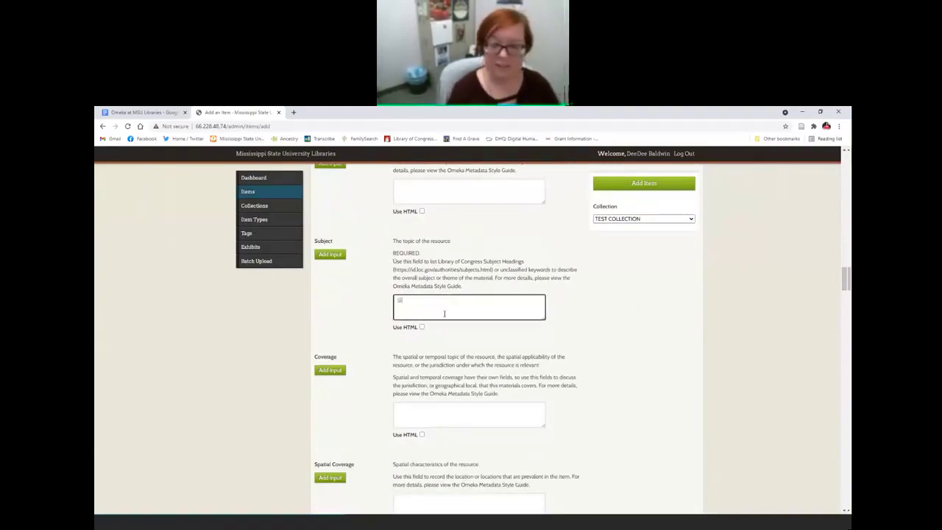
type("oth")
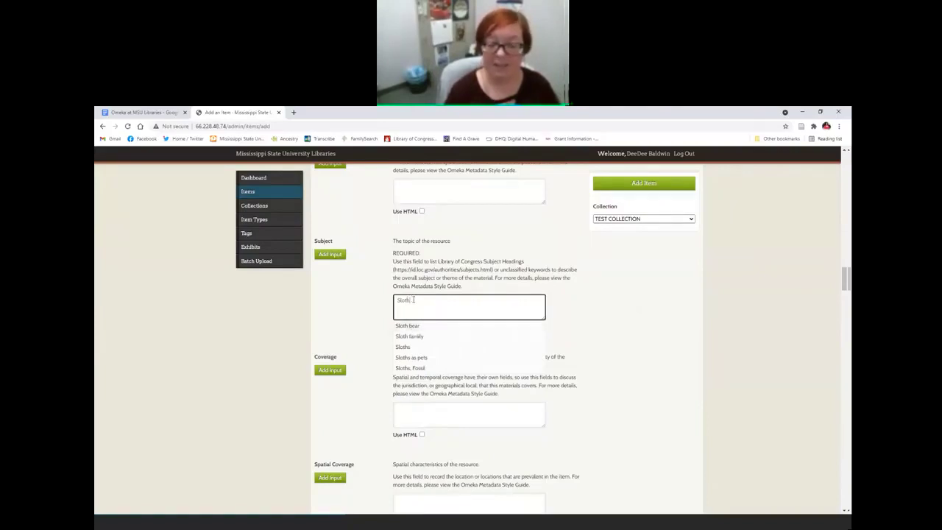
left_click(405, 349)
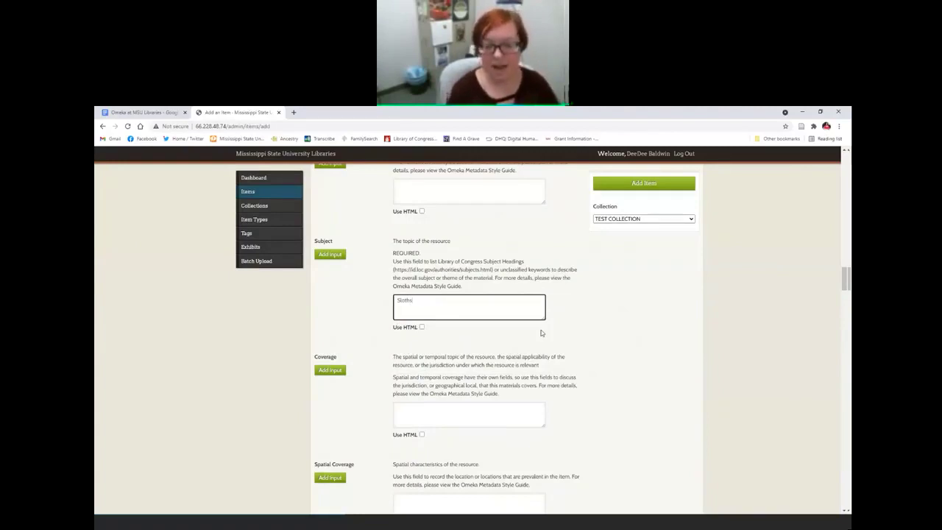
type("; Wildlife")
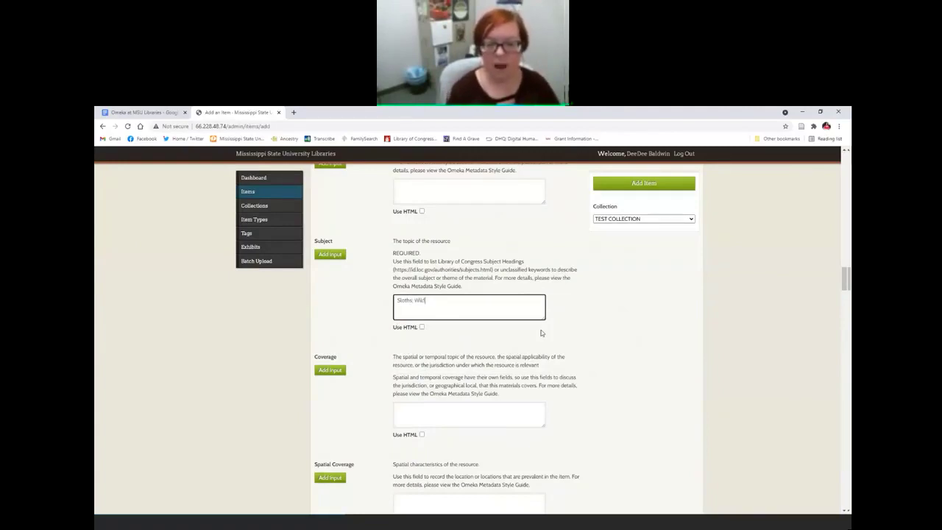
type(" -")
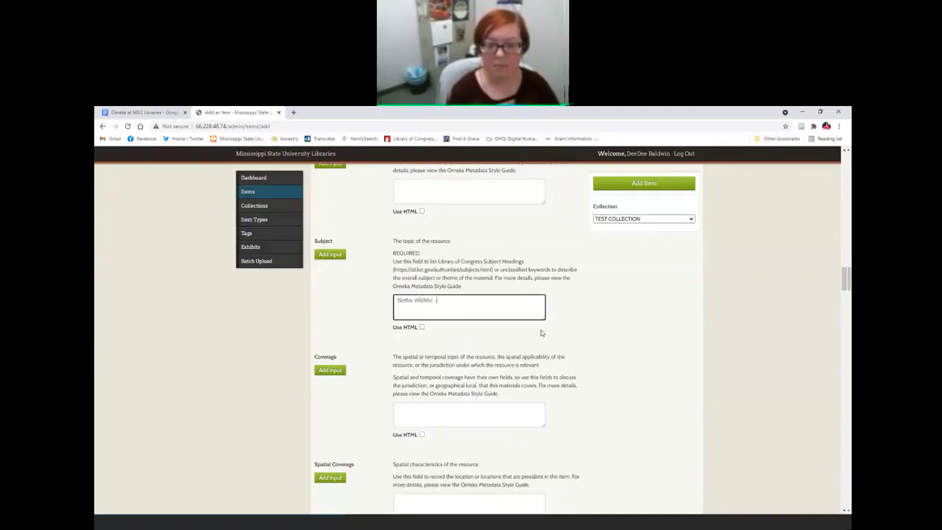
type("- photographs")
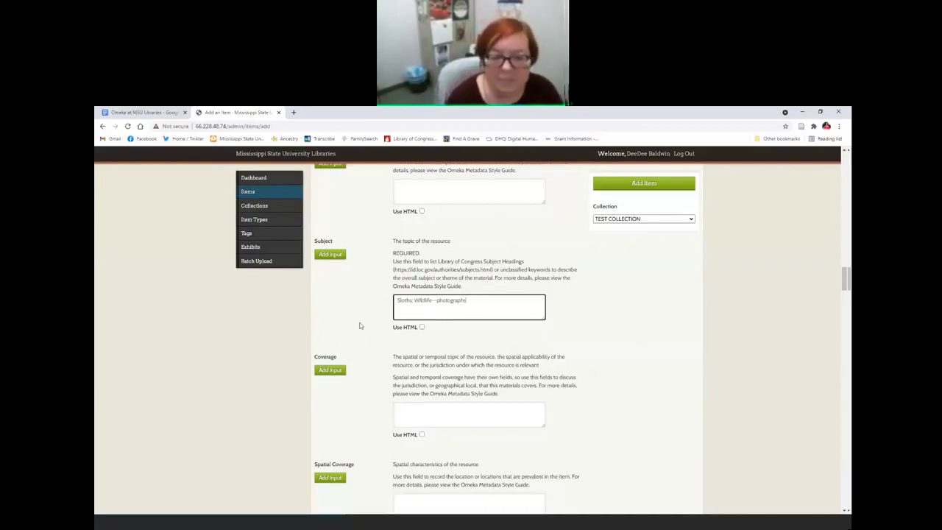
Step: Scroll down to the item's Type field and place the cursor in it
scroll(360, 325, "down", 5)
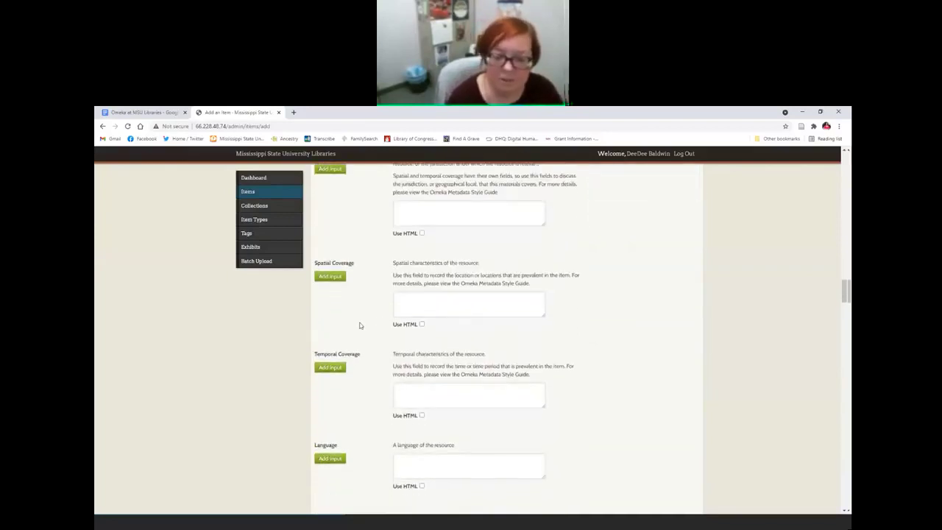
scroll(360, 326, "down", 4)
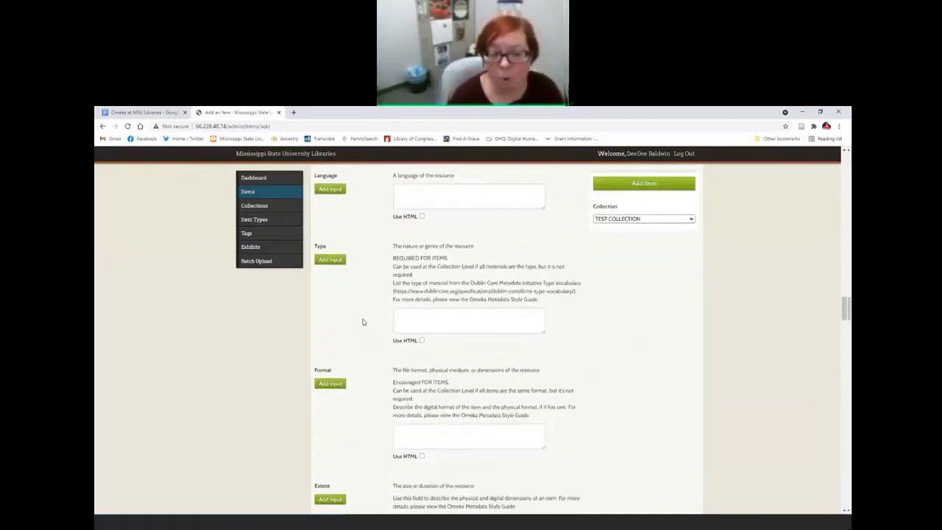
left_click(424, 315)
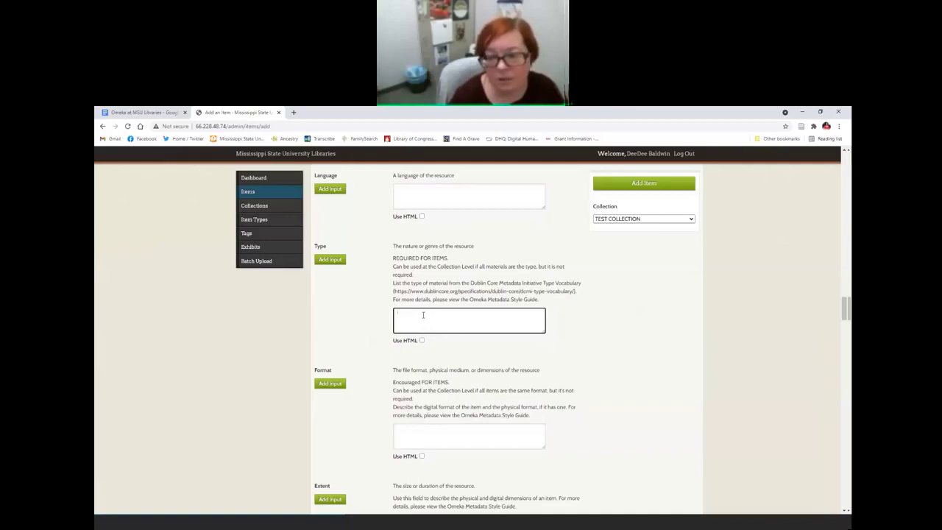
left_click_drag(847, 309, 847, 154)
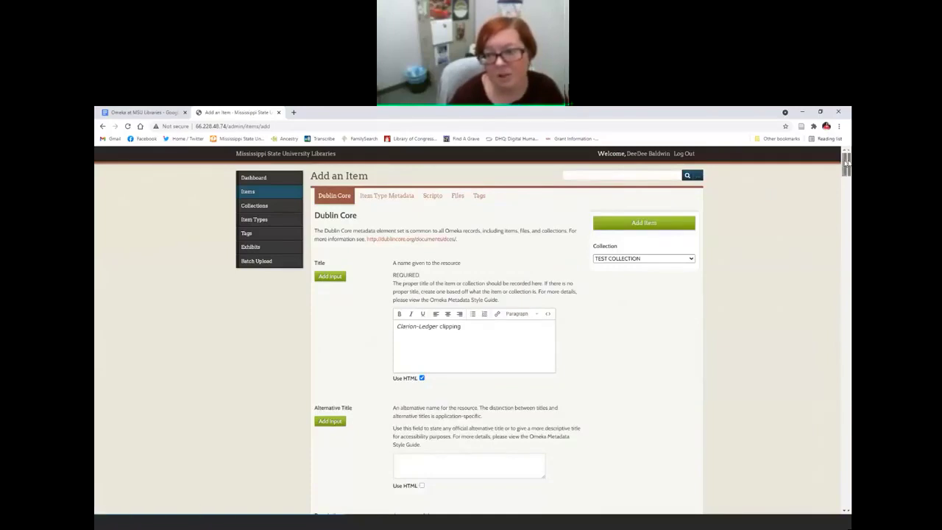
left_click_drag(847, 163, 847, 347)
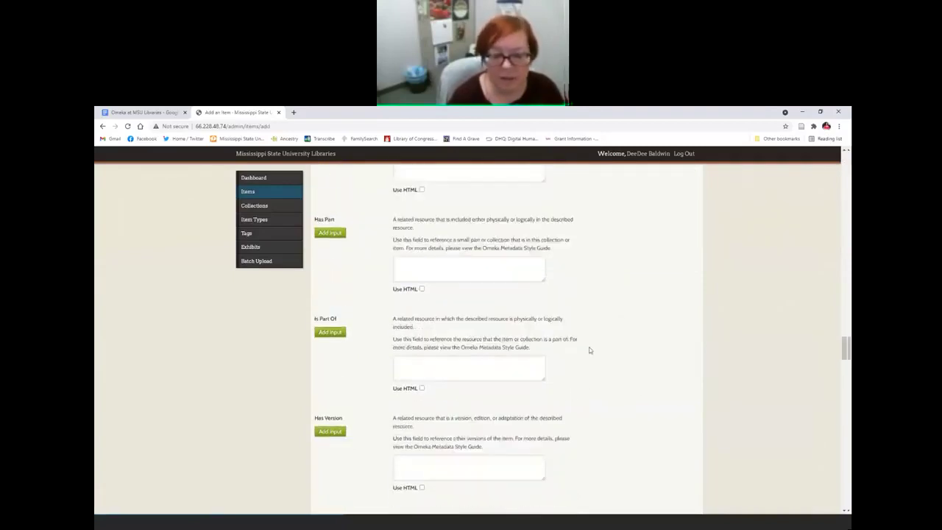
scroll(608, 338, "down", 5)
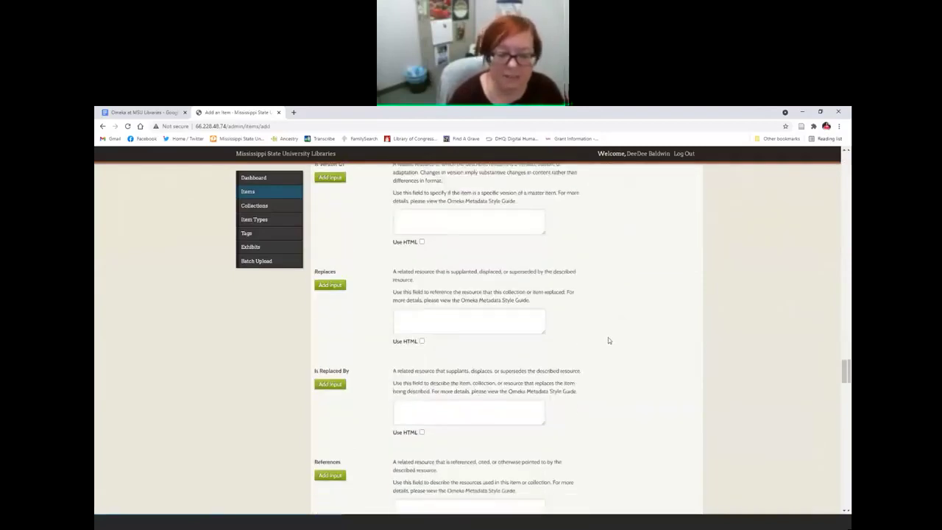
scroll(608, 340, "up", 10)
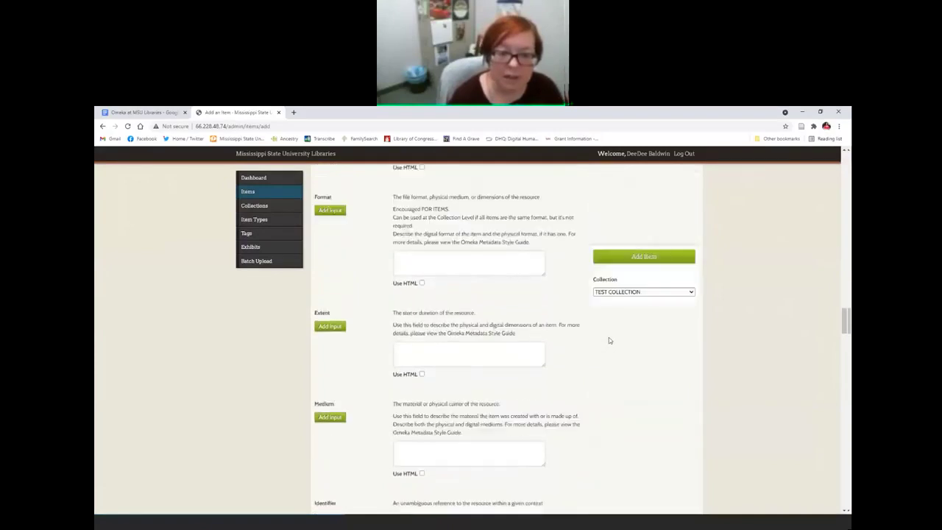
scroll(608, 340, "up", 5)
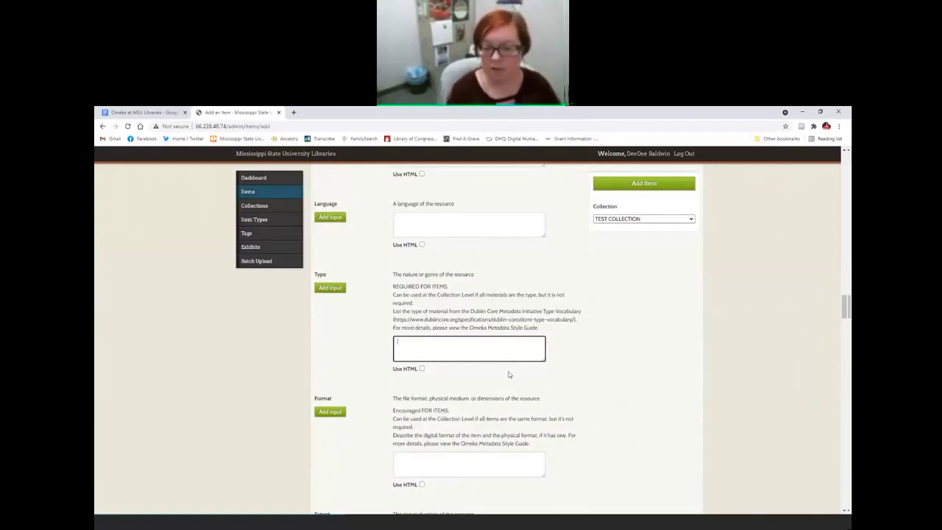
Step: Enter 'still image' as the item's Dublin Core Type
type("still image")
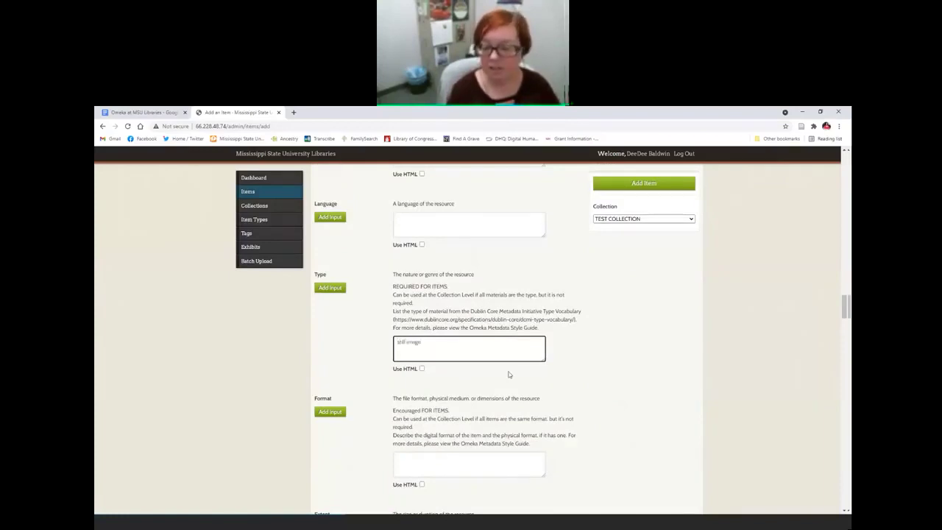
key("ctrl+a")
key("BackSpace")
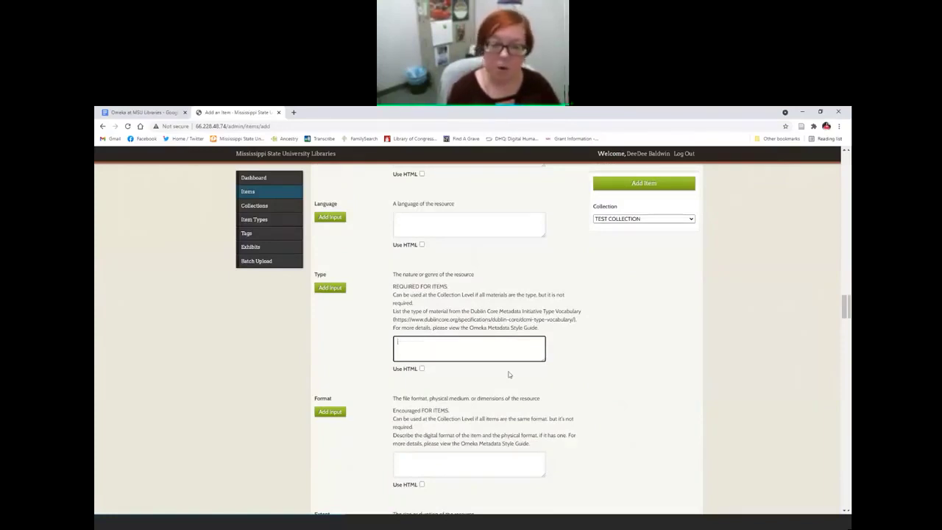
type("text")
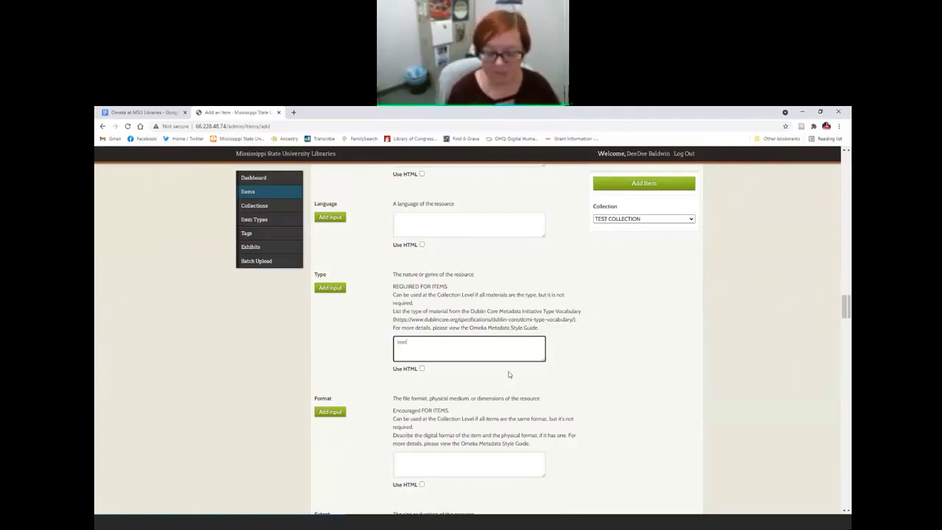
key("BackSpace")
key("BackSpace")
key("BackSpace")
key("BackSpace")
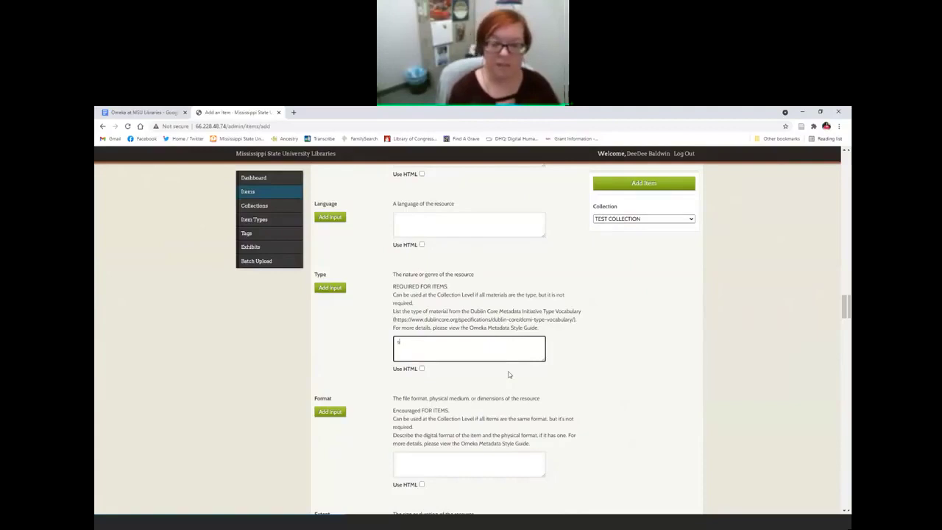
type("still image")
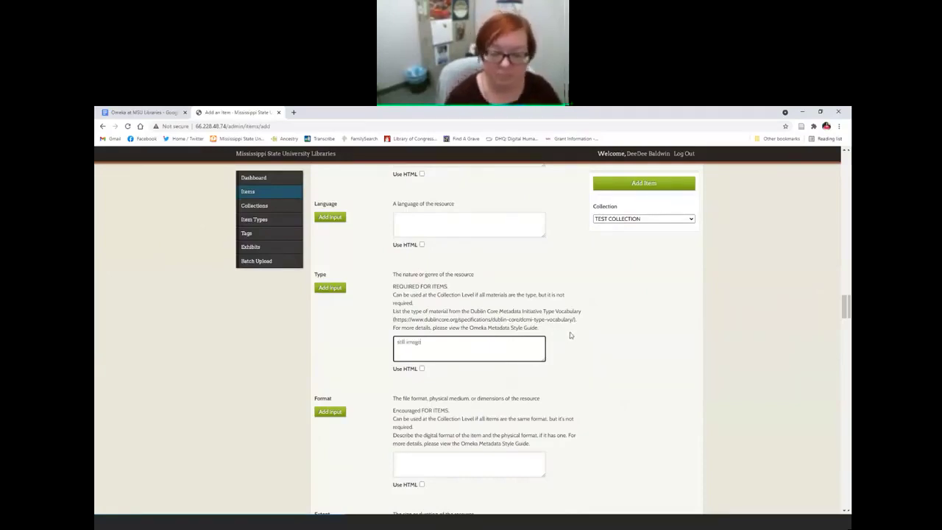
scroll(568, 333, "down", 1)
scroll(570, 336, "down", 1)
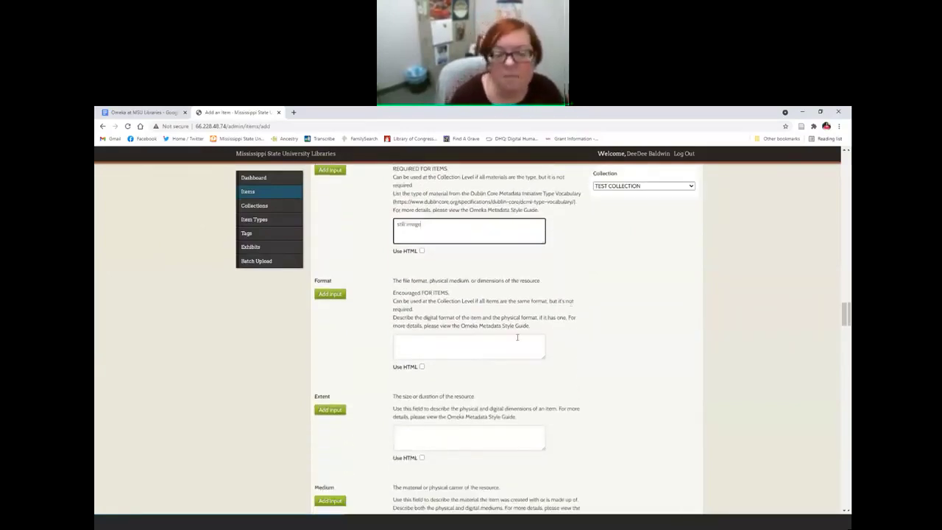
left_click(459, 346)
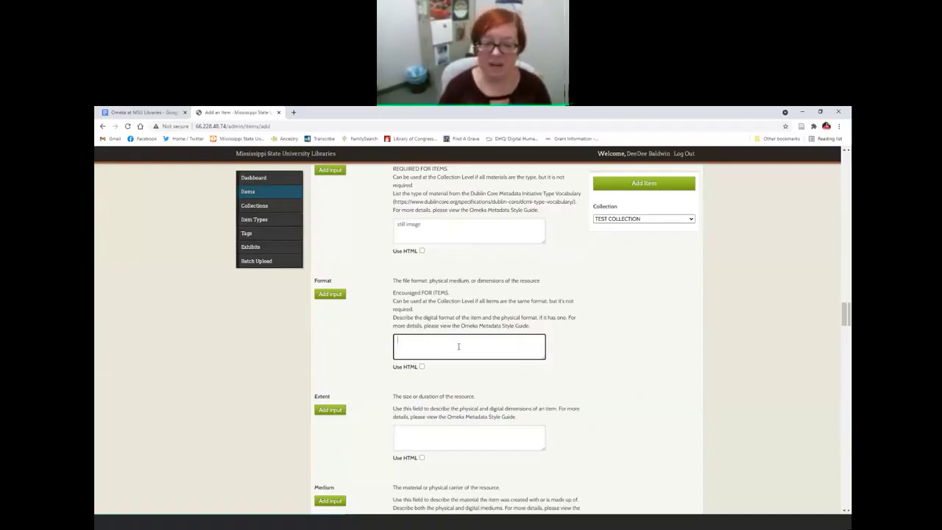
scroll(630, 357, "down", 6)
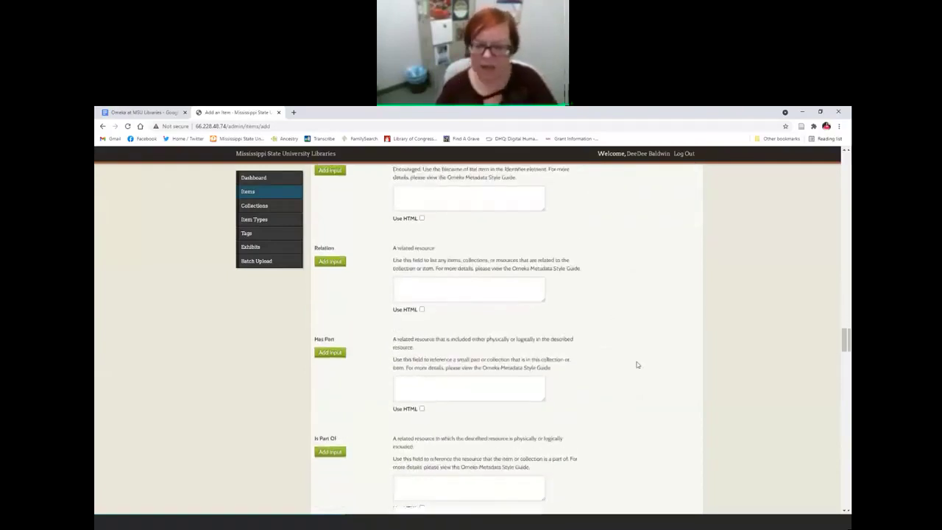
scroll(638, 364, "down", 7)
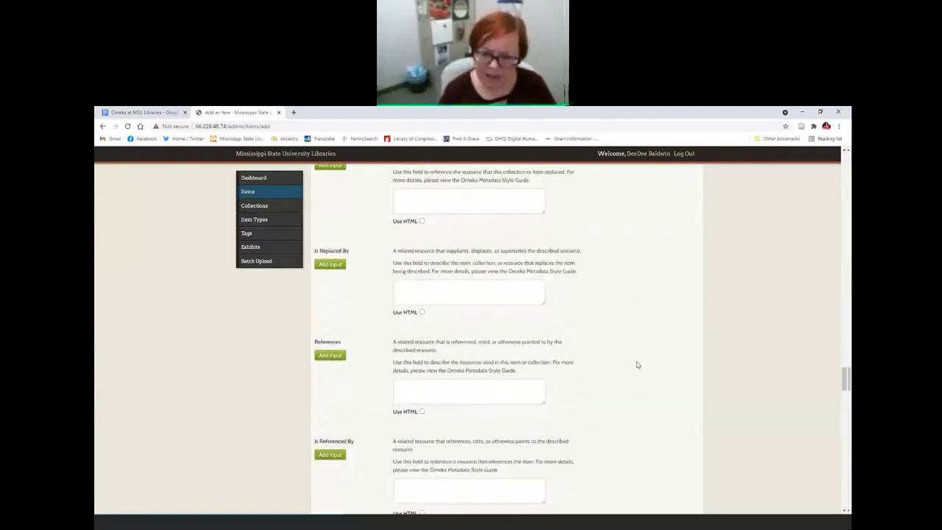
scroll(638, 365, "down", 8)
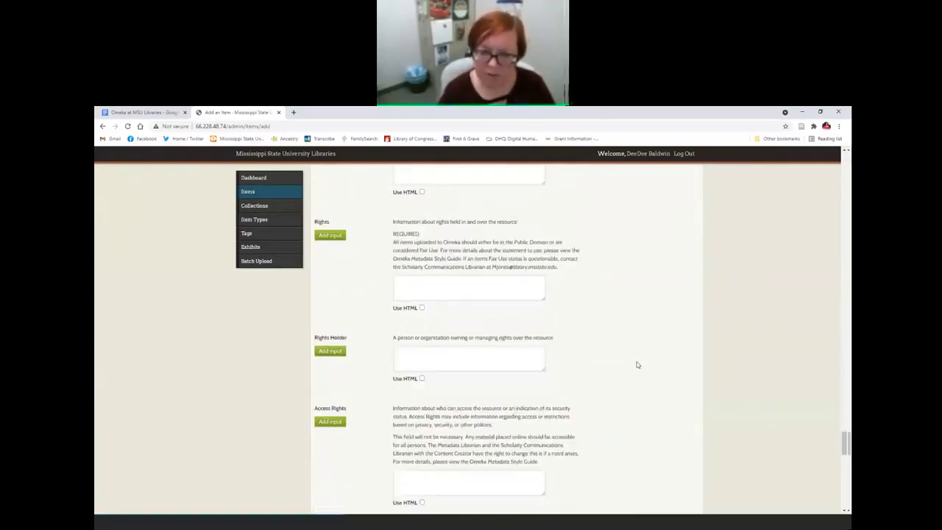
scroll(630, 365, "up", 2)
scroll(622, 368, "down", 2)
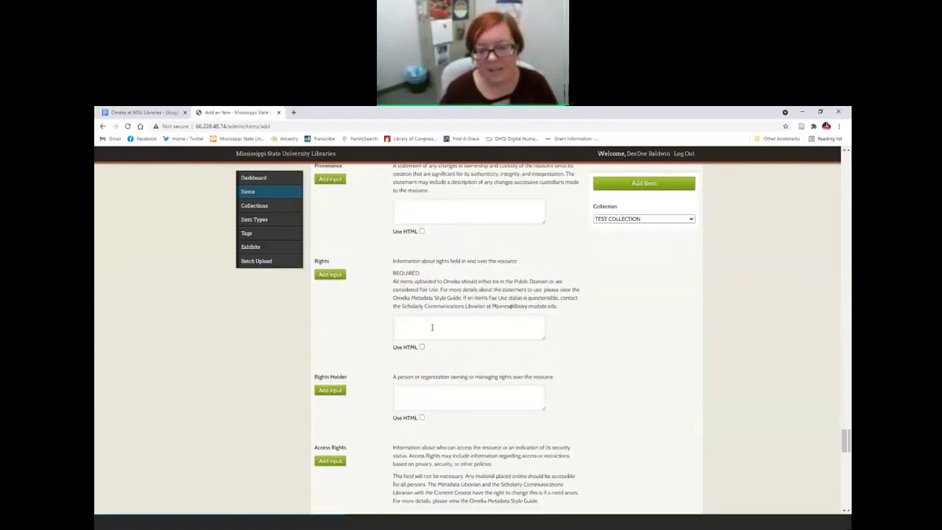
left_click(432, 327)
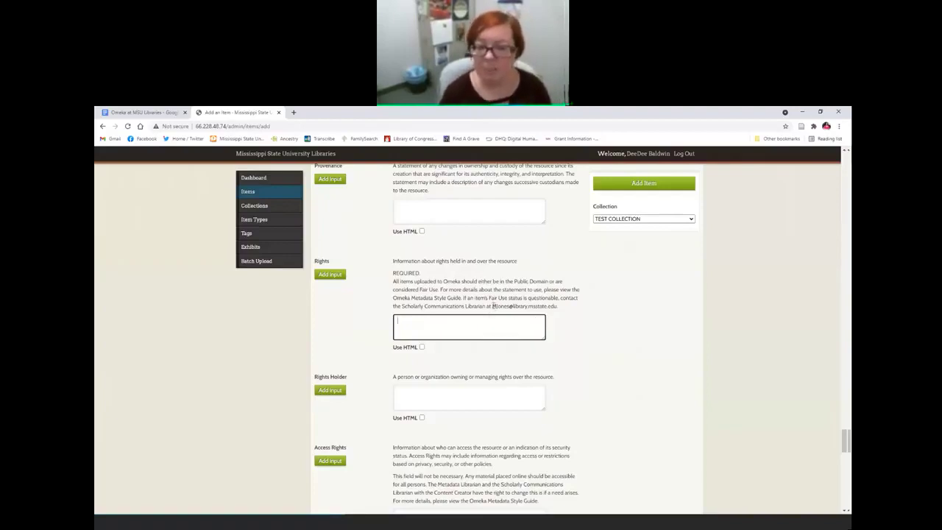
left_click_drag(492, 307, 558, 307)
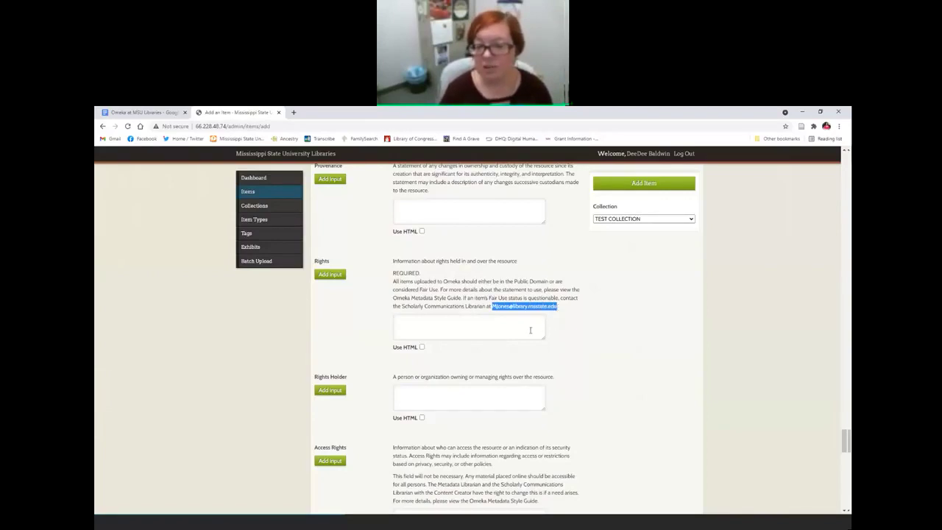
left_click(481, 334)
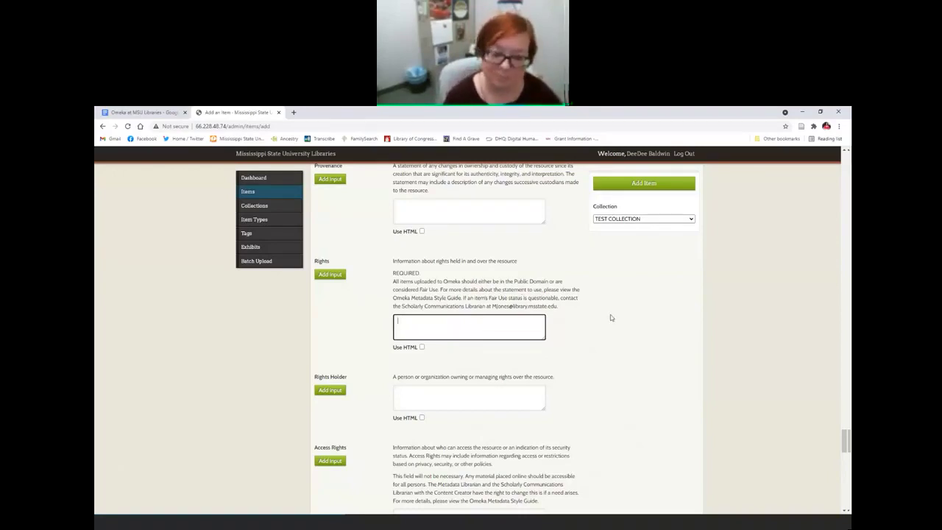
scroll(610, 318, "down", 2)
scroll(611, 317, "down", 9)
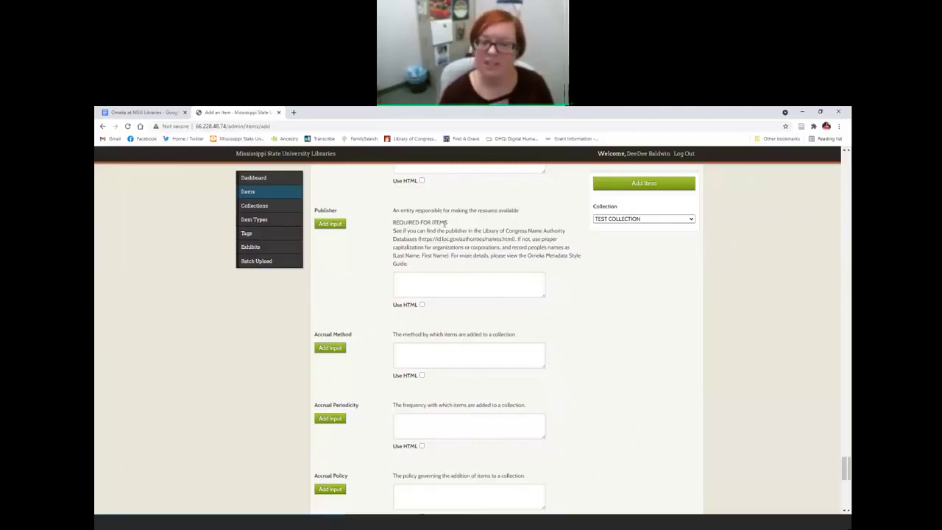
scroll(648, 377, "down", 5)
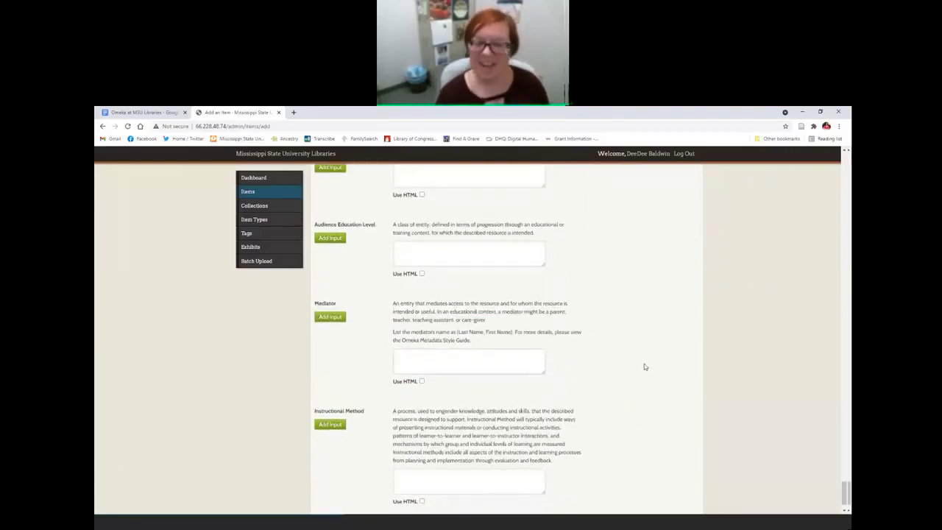
scroll(747, 301, "up", 8)
scroll(750, 303, "up", 10)
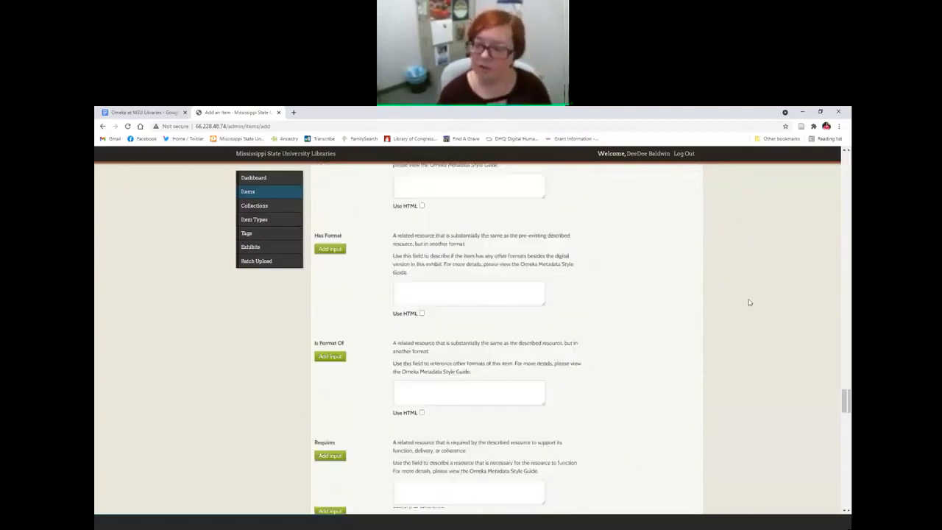
scroll(749, 302, "up", 10)
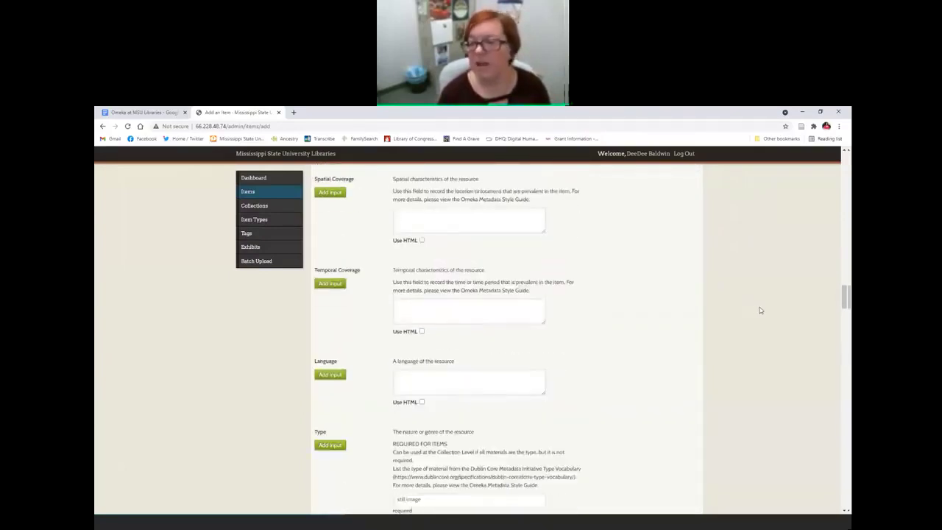
scroll(846, 286, "up", 15)
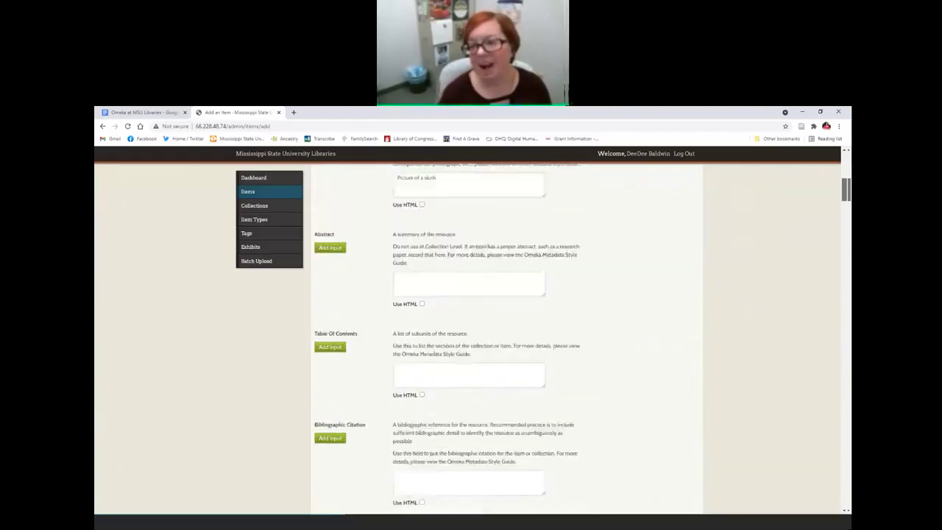
scroll(648, 346, "down", 2)
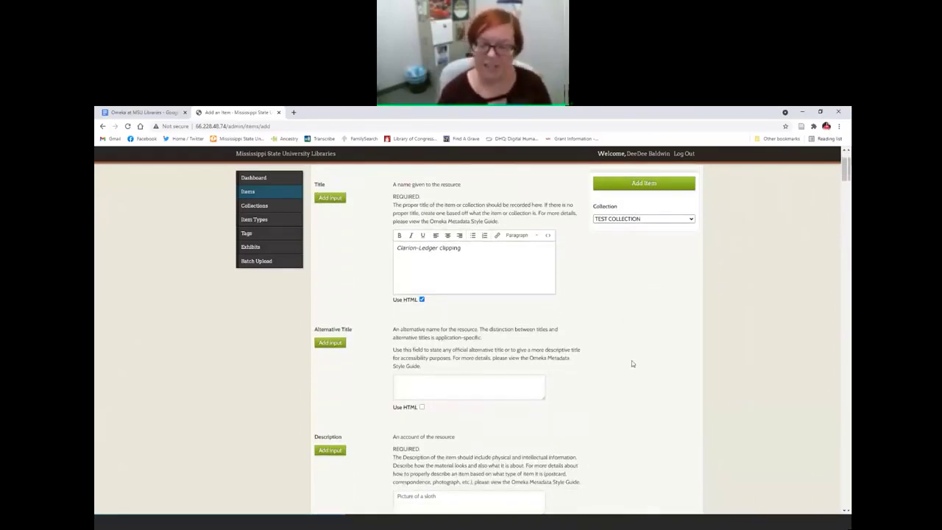
scroll(625, 370, "up", 2)
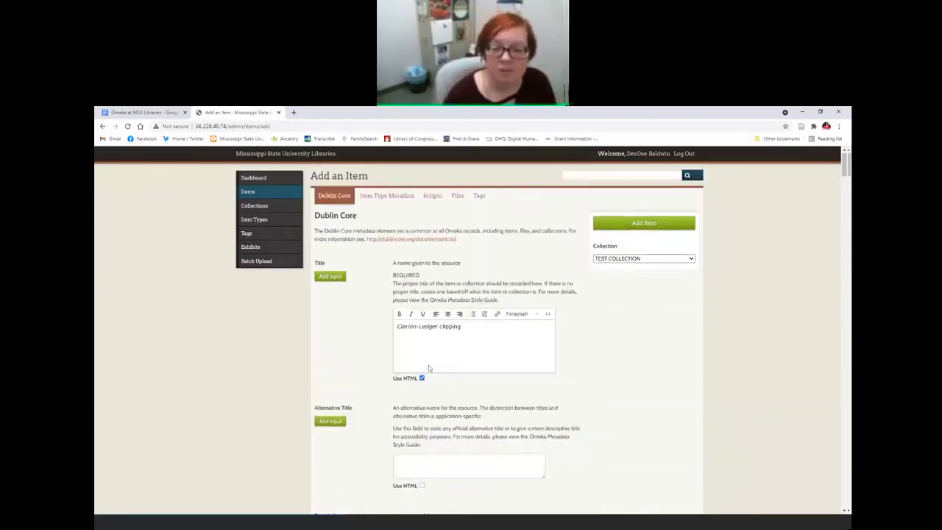
scroll(391, 413, "down", 2)
scroll(391, 414, "up", 2)
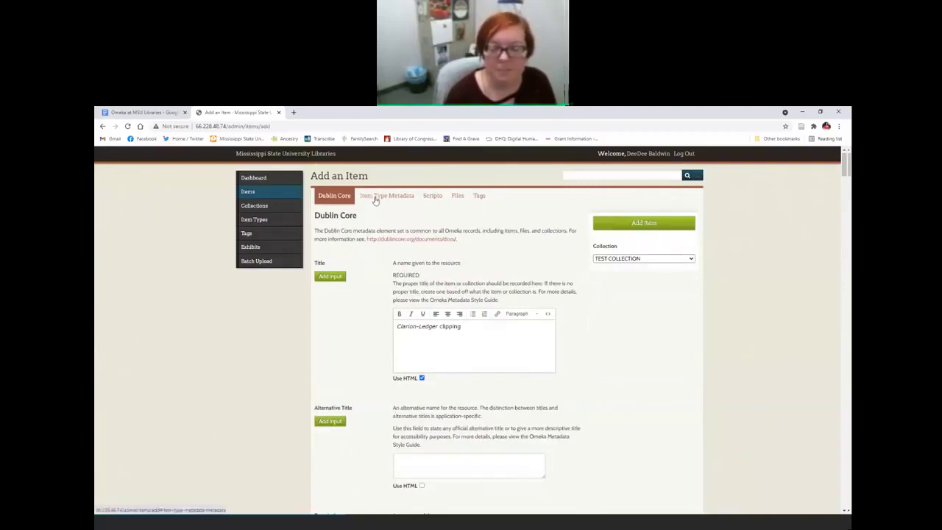
Step: Set the item type to Text and enable HTML for its Text field
left_click(374, 198)
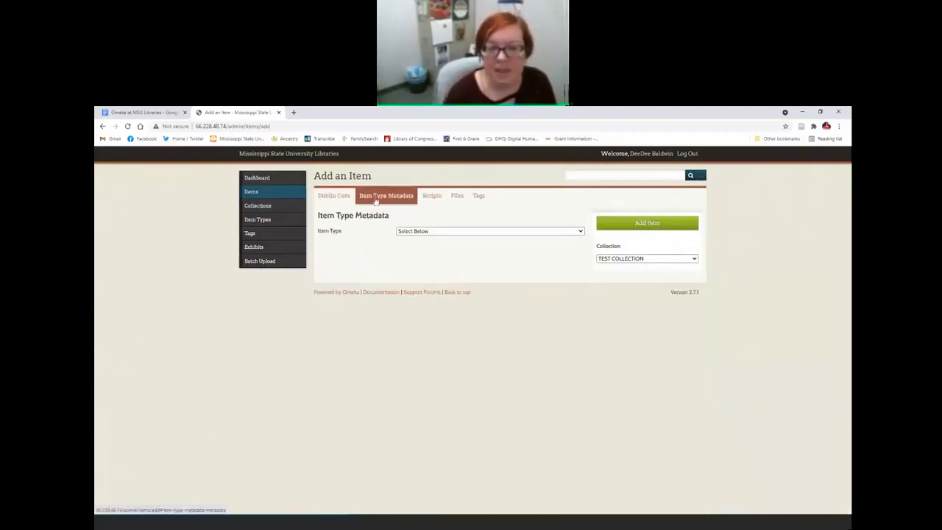
left_click(415, 232)
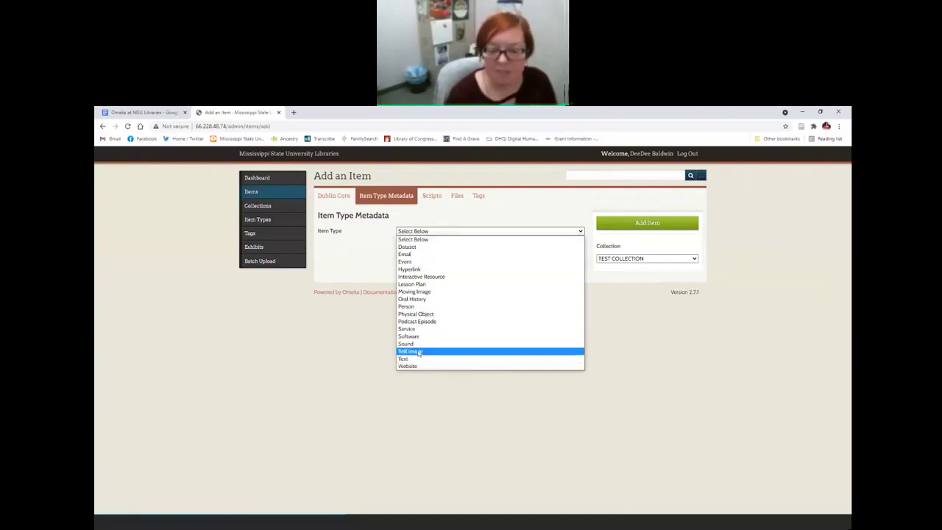
left_click(412, 352)
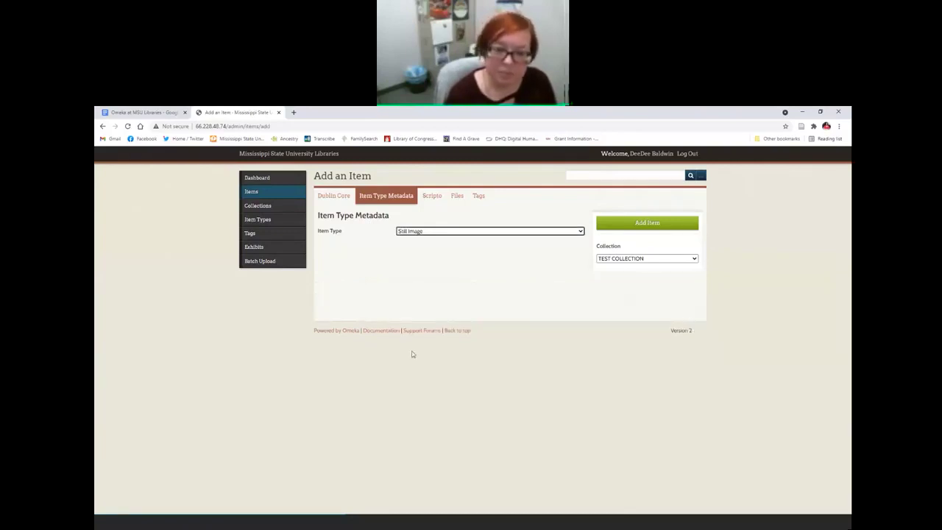
left_click(413, 235)
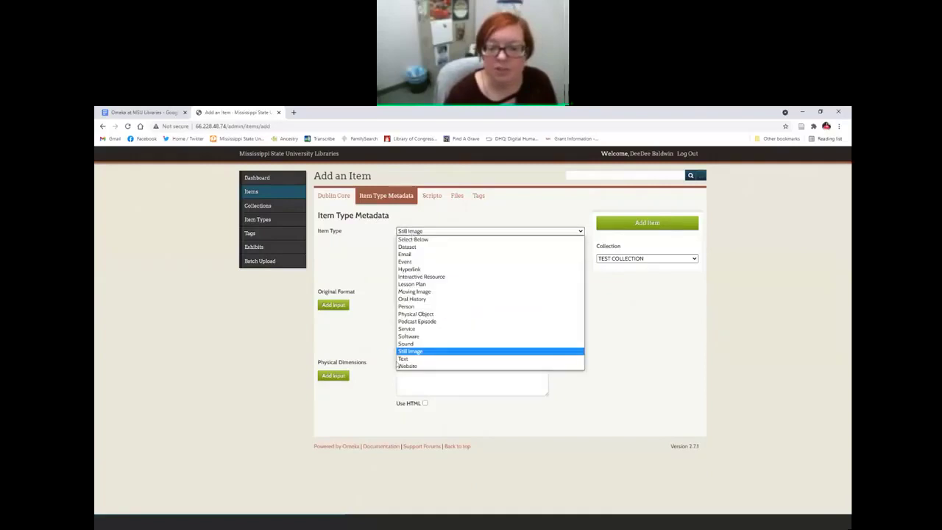
left_click(409, 360)
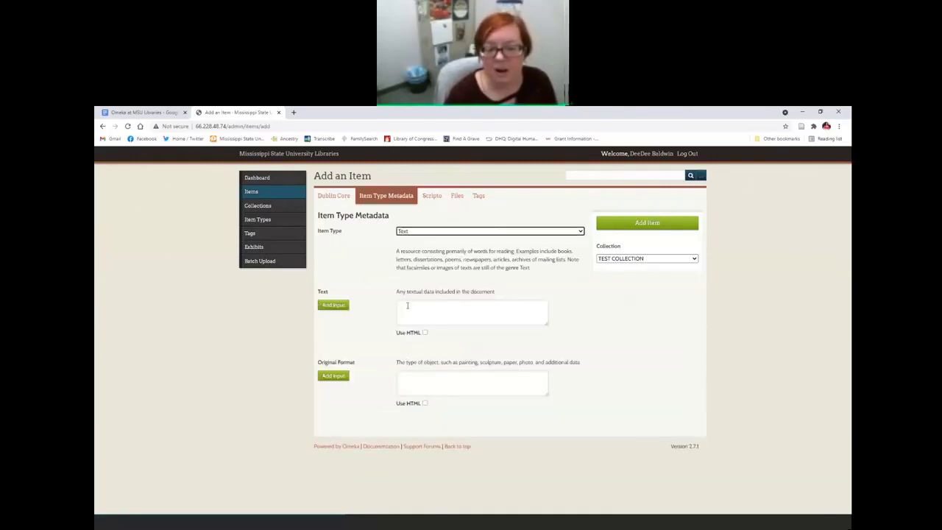
left_click(407, 305)
left_click(425, 332)
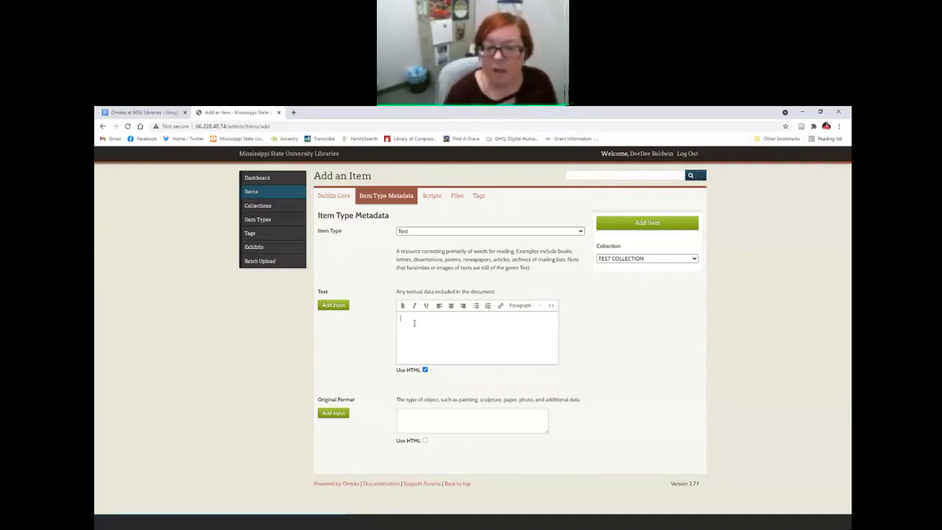
Step: Switch between the Scripto and Item Type Metadata tabs, ending on Item Type Metadata
left_click(433, 198)
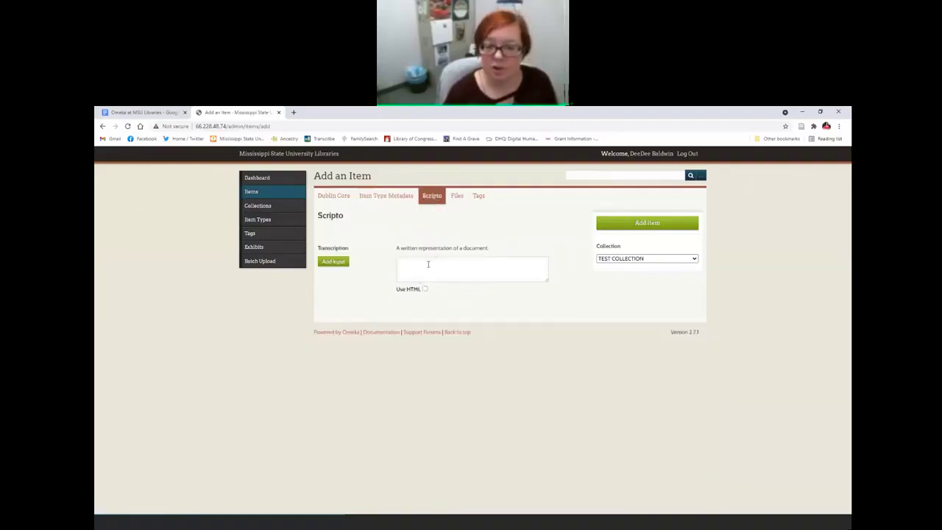
left_click(388, 198)
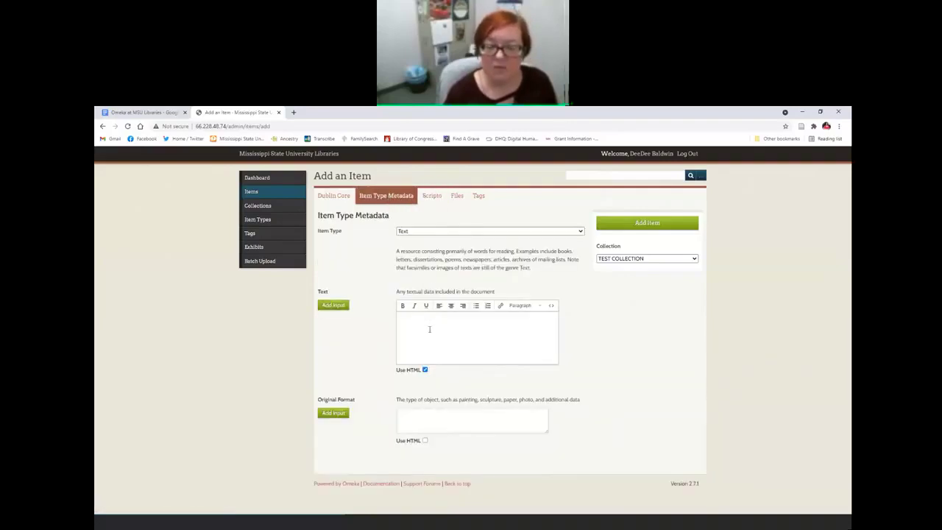
left_click(432, 196)
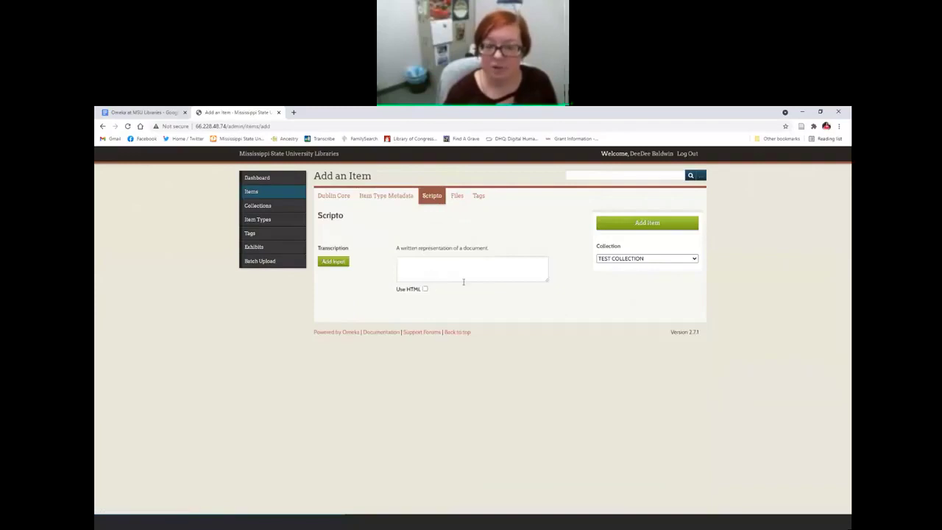
left_click(382, 199)
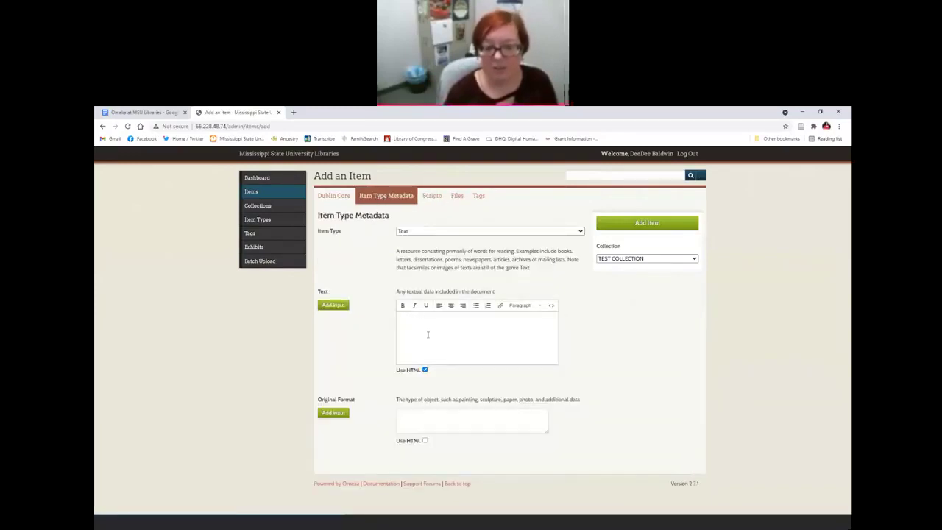
left_click(431, 197)
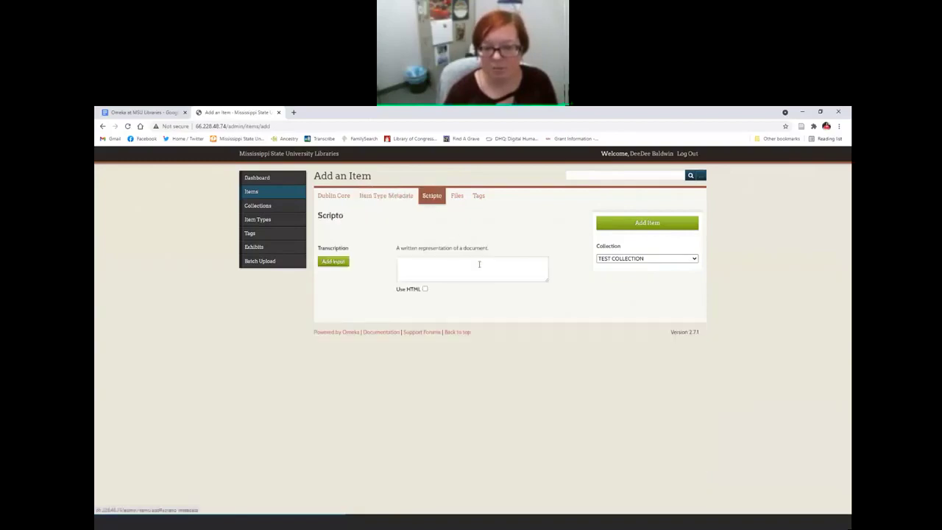
left_click(383, 197)
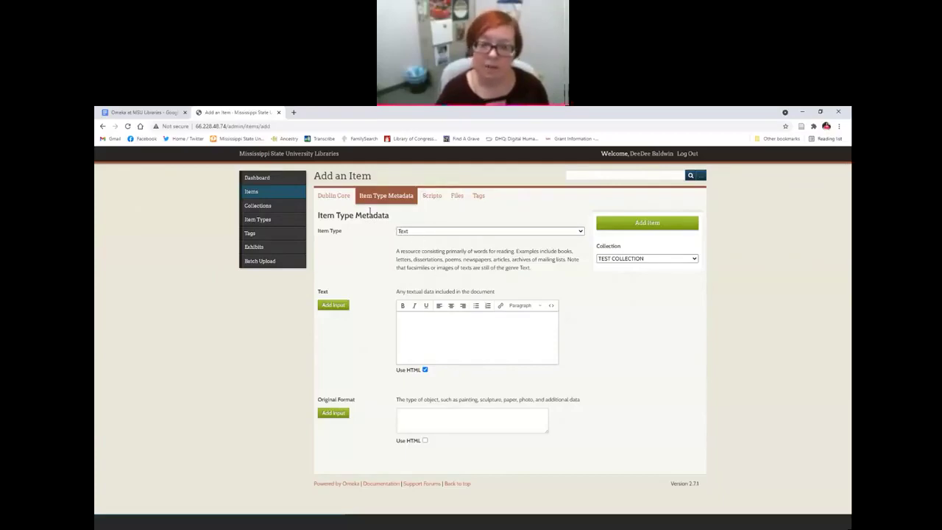
Step: Make the item a Still Image and attach sloth_family_tree.jpg, then go to tagging
left_click(418, 233)
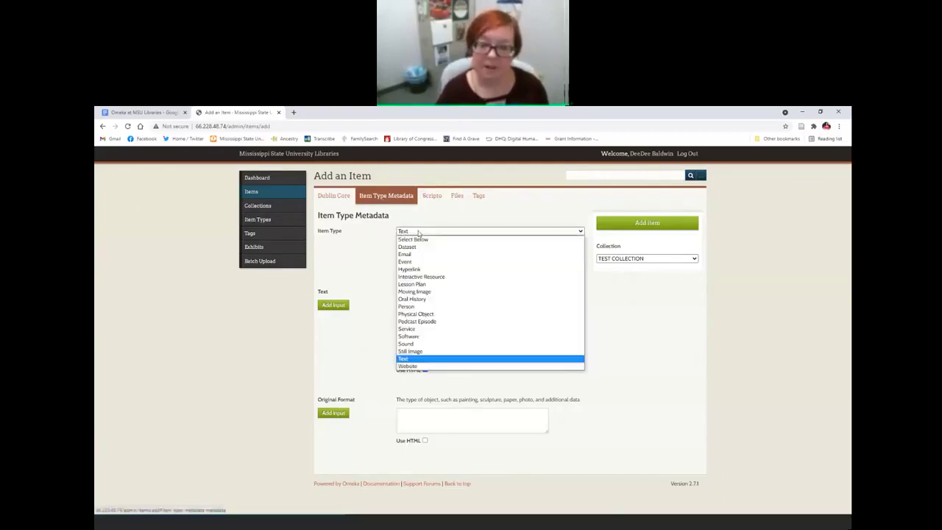
left_click(412, 352)
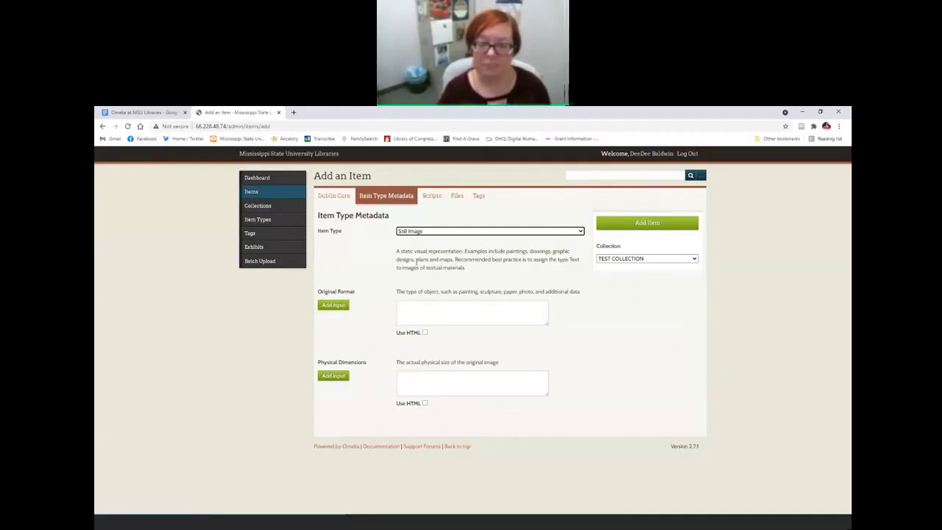
left_click(456, 197)
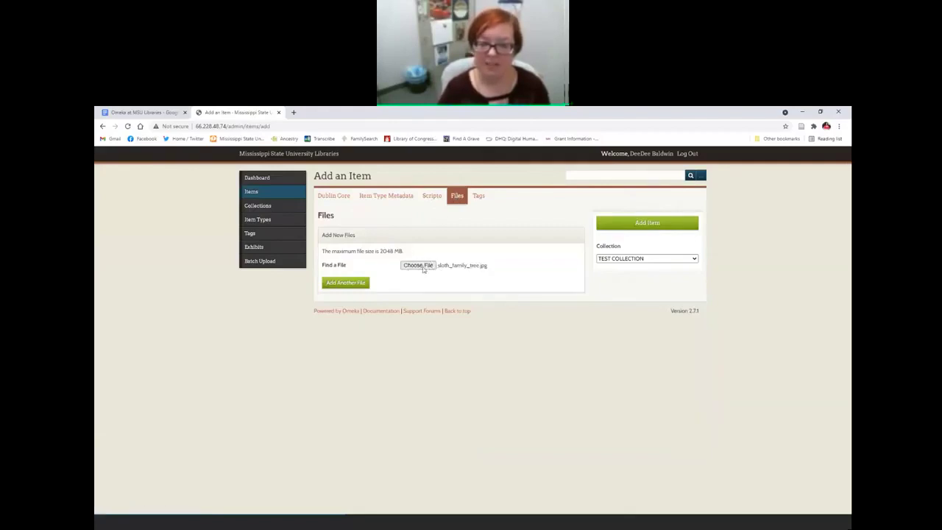
left_click(480, 197)
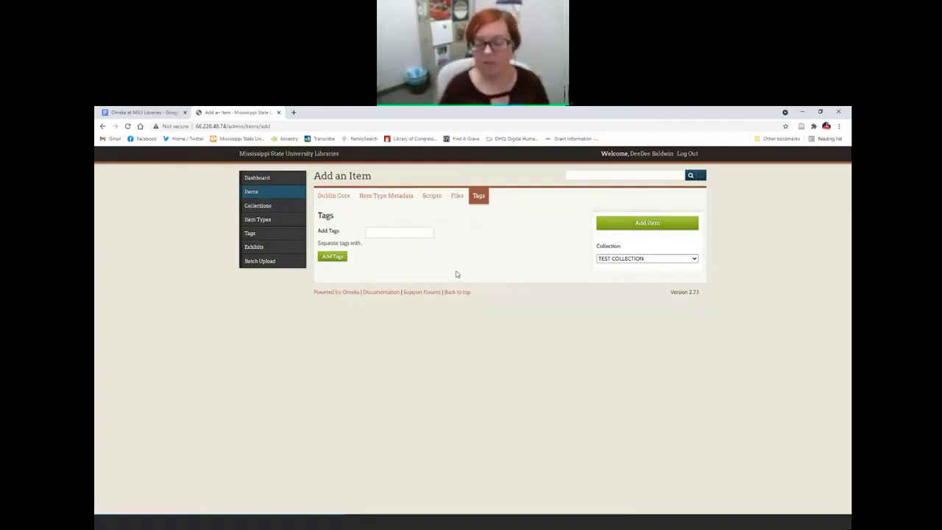
Step: Tag the Clarion-Ledger clipping item 'sloths' and 'wildlife' and save it
left_click(427, 233)
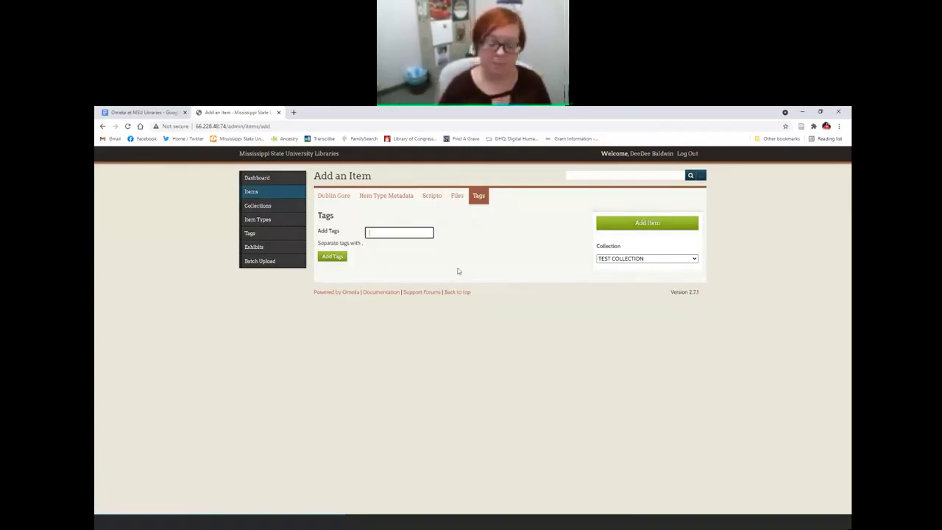
type("alaba")
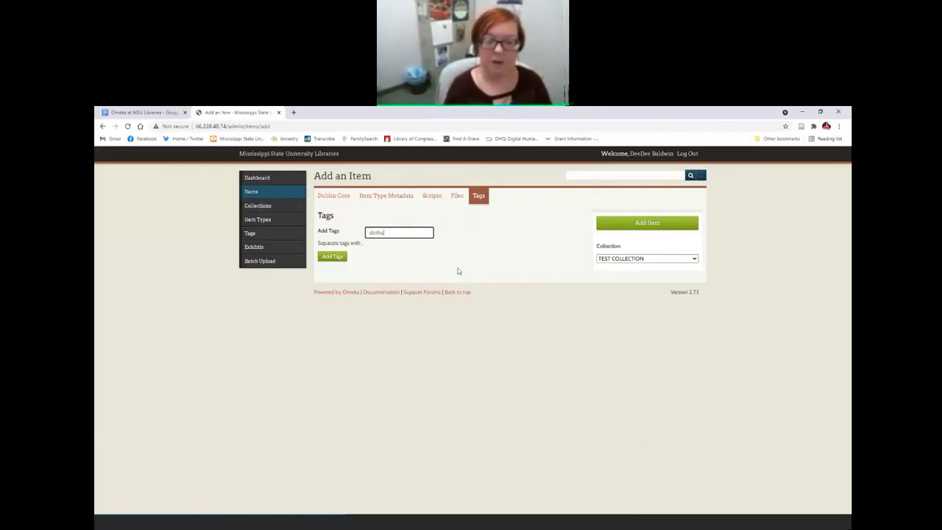
type(", wildlife")
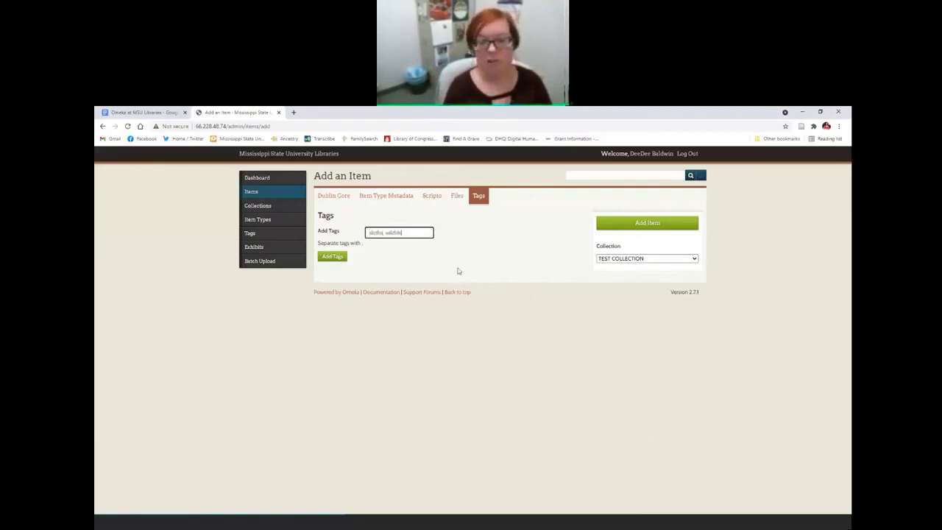
left_click(331, 257)
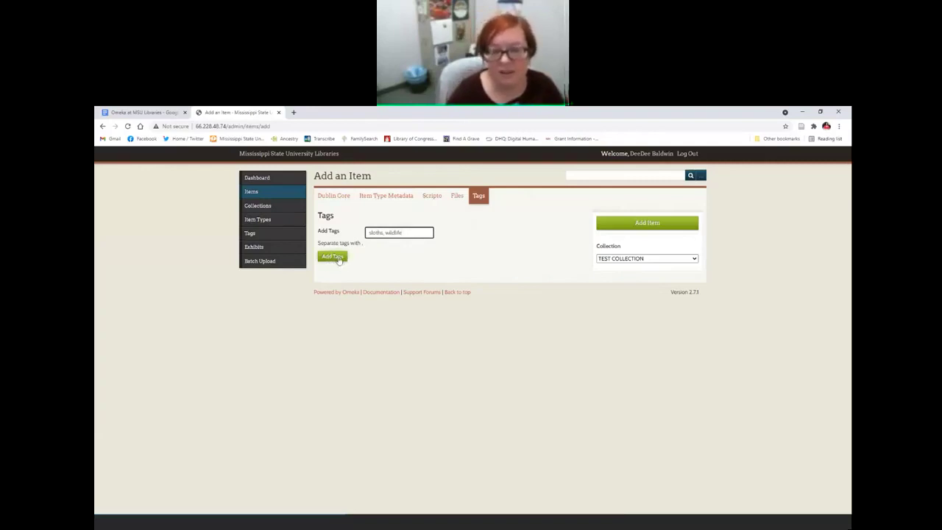
left_click(337, 258)
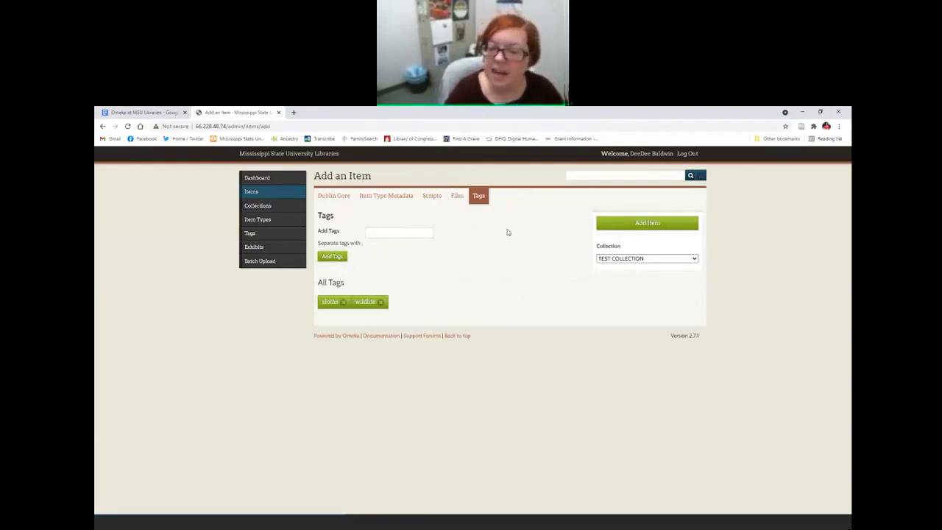
left_click(653, 224)
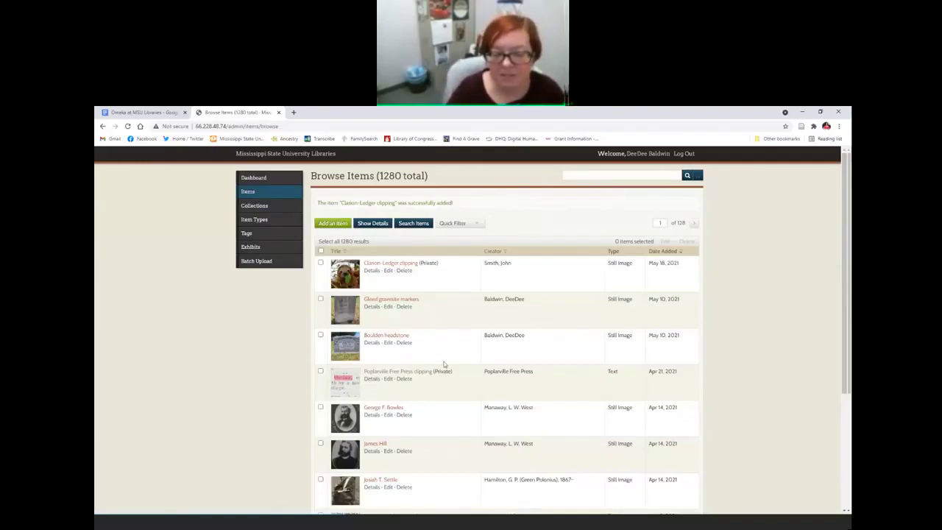
Step: Open Item #1295, the Clarion-Ledger clipping, from the Browse Items list
scroll(466, 395, "down", 1)
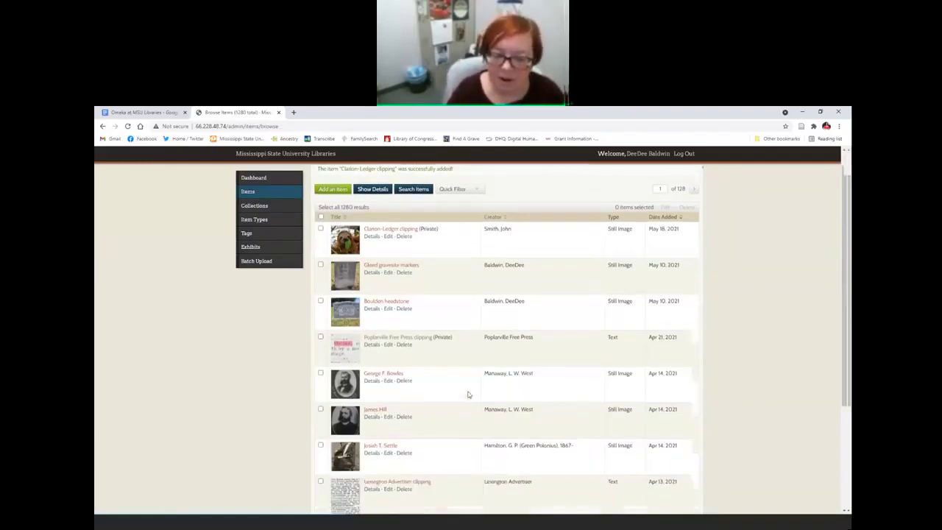
scroll(466, 393, "up", 1)
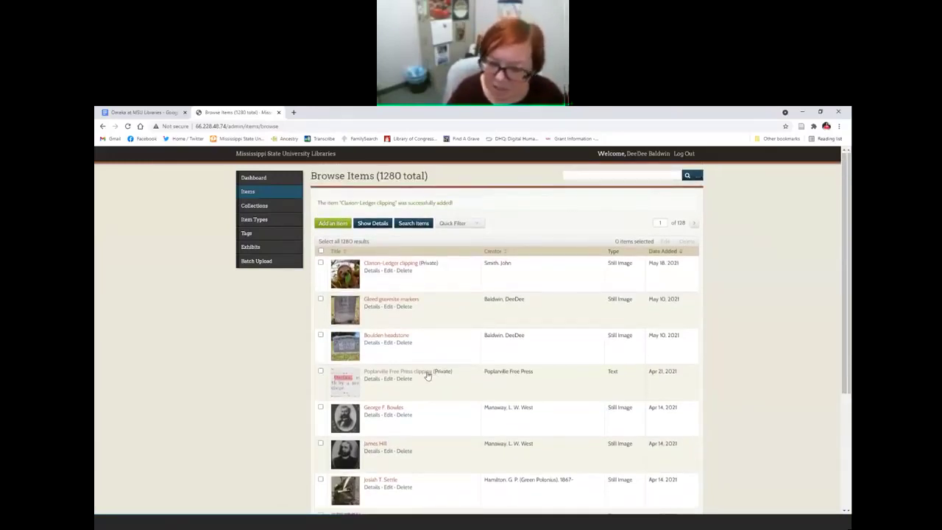
scroll(465, 380, "down", 4)
scroll(465, 379, "up", 4)
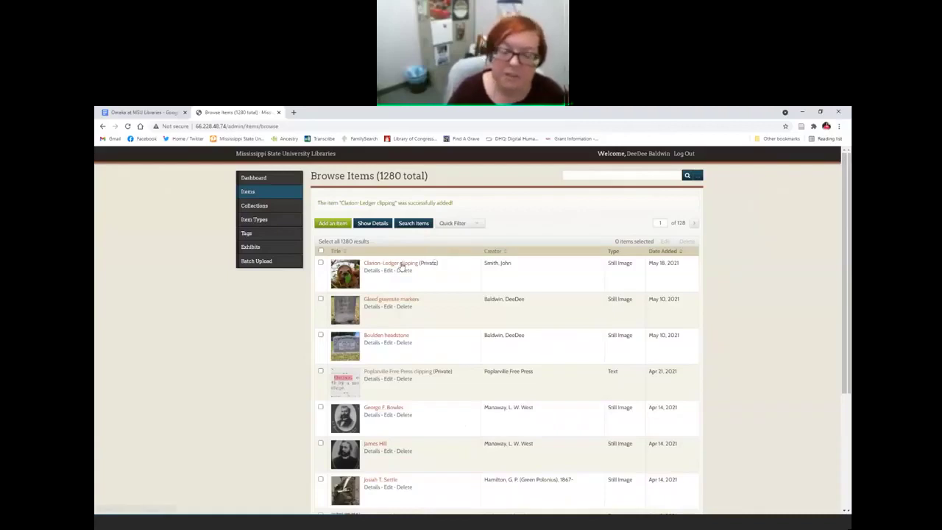
left_click(403, 265)
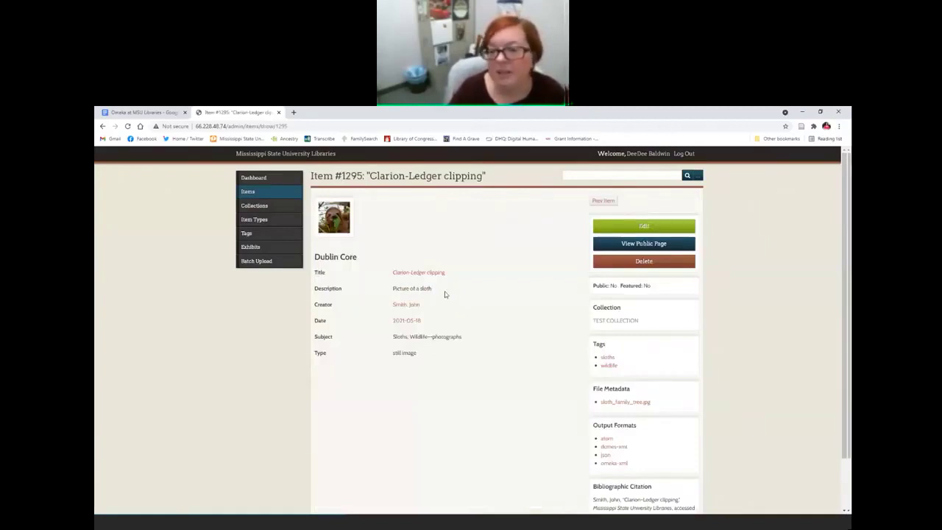
left_click(616, 246)
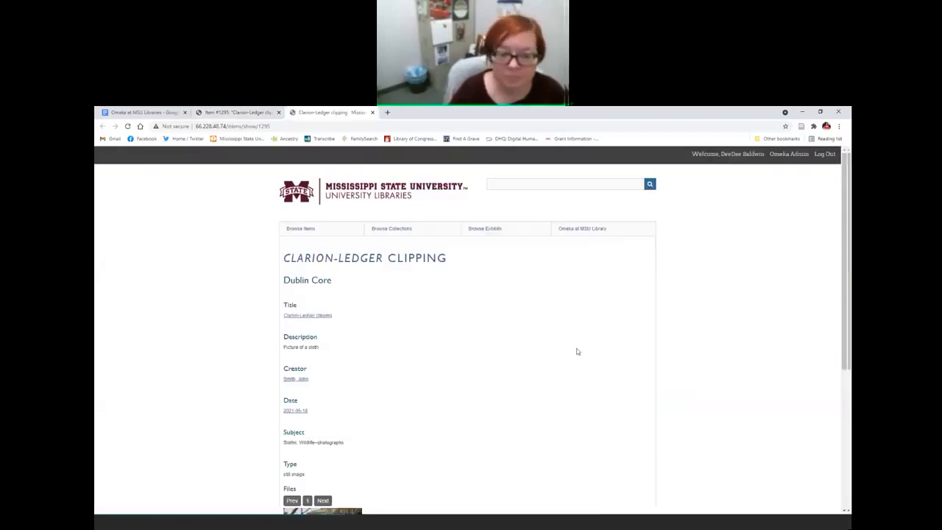
scroll(547, 332, "down", 1)
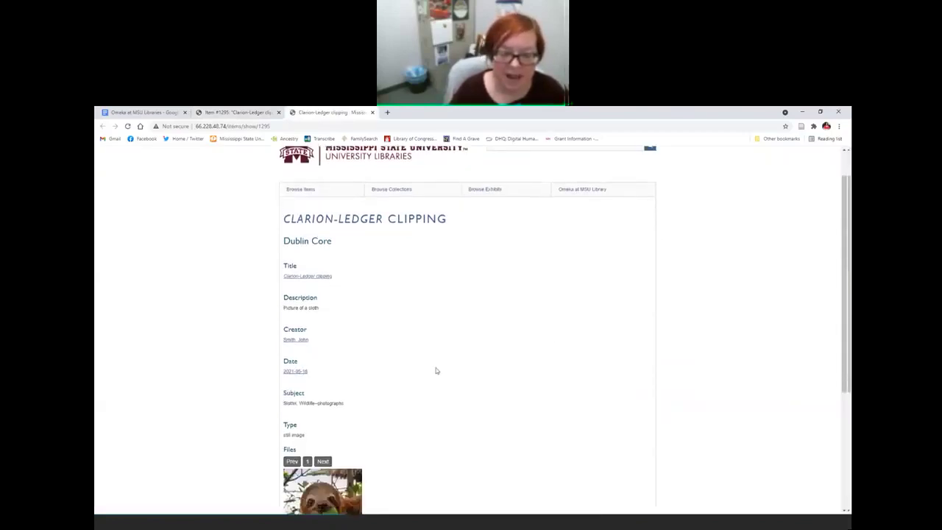
scroll(440, 368, "down", 3)
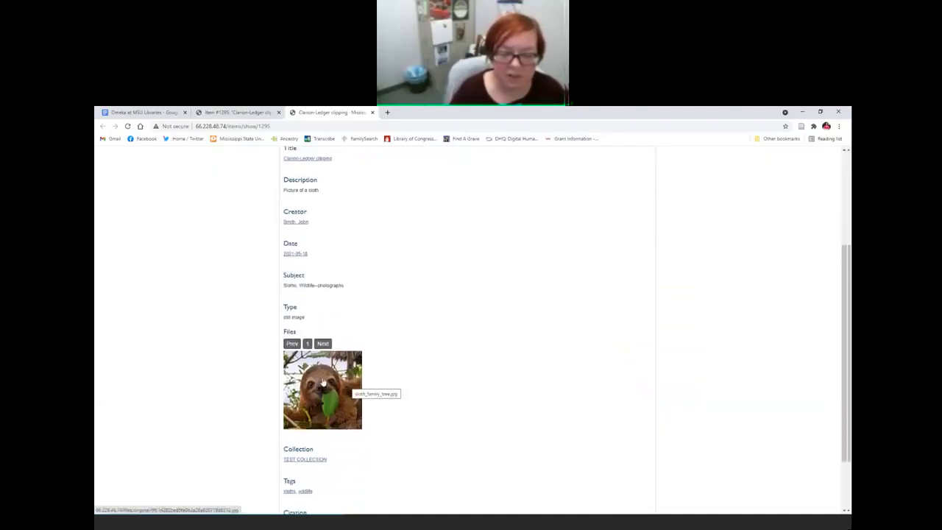
scroll(477, 311, "down", 2)
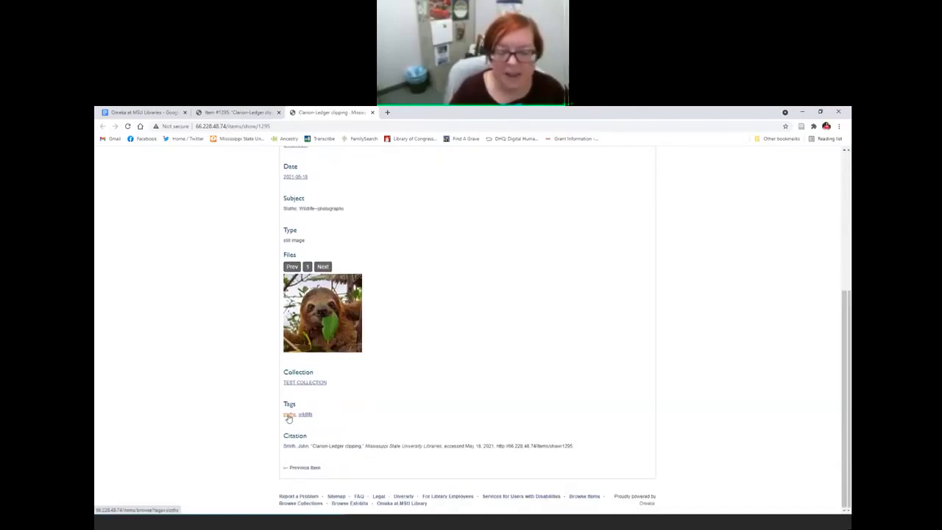
left_click(289, 416)
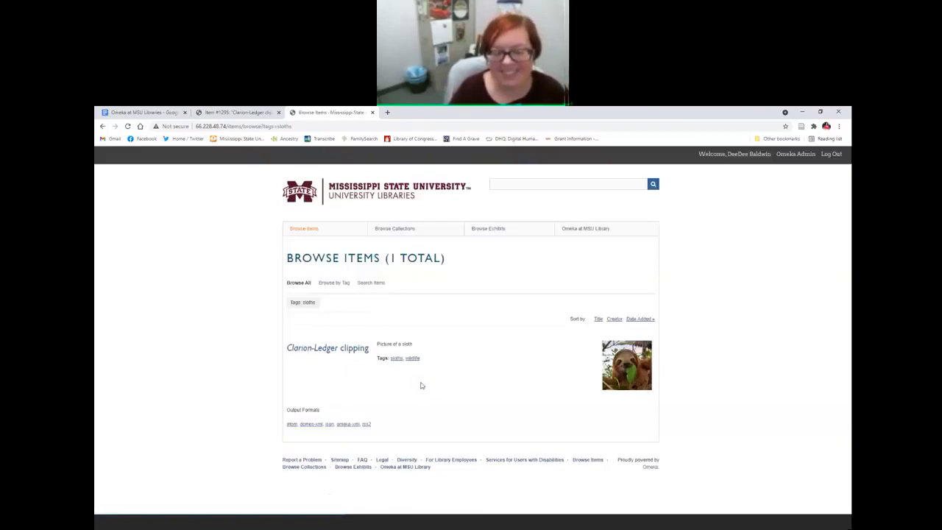
left_click(104, 127)
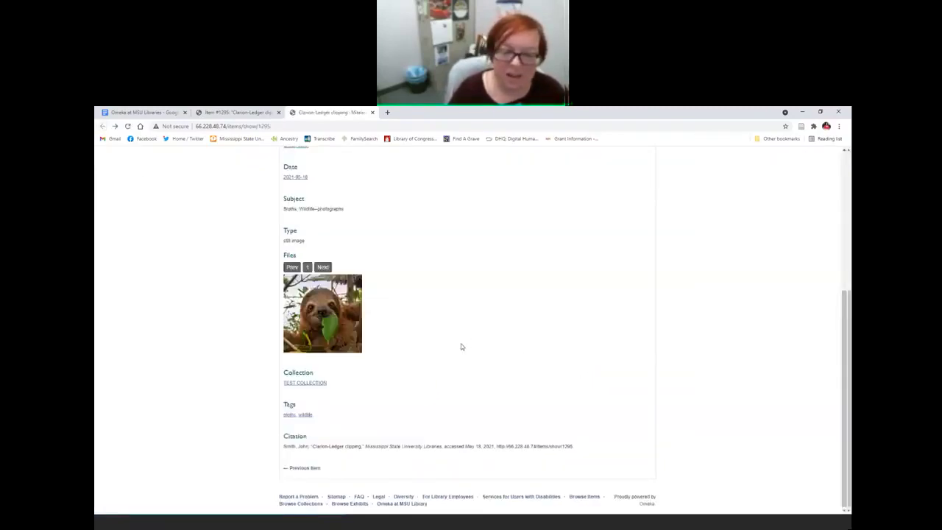
scroll(461, 343, "down", 2)
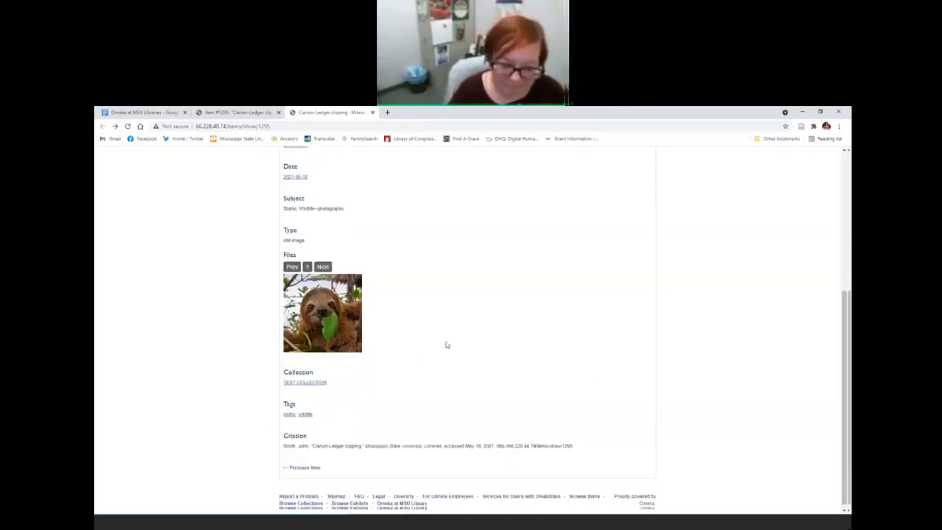
left_click_drag(285, 446, 557, 448)
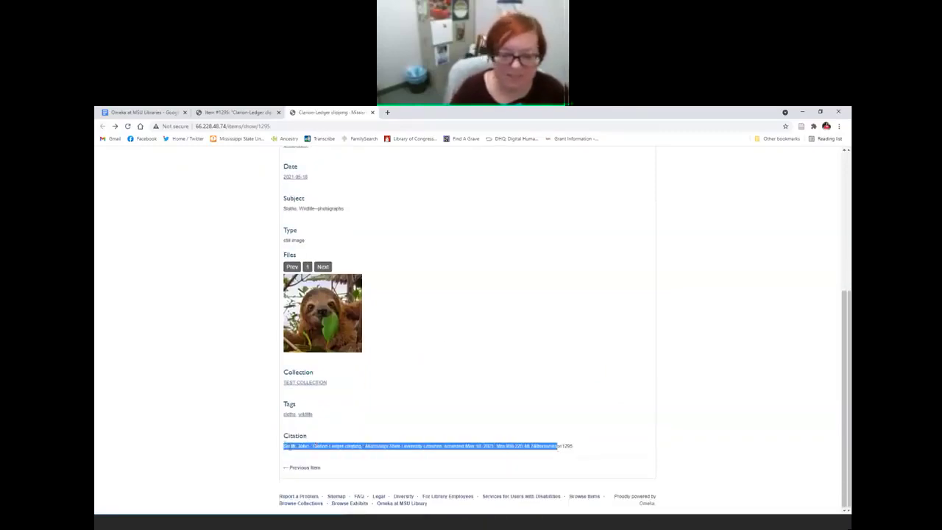
left_click(558, 447)
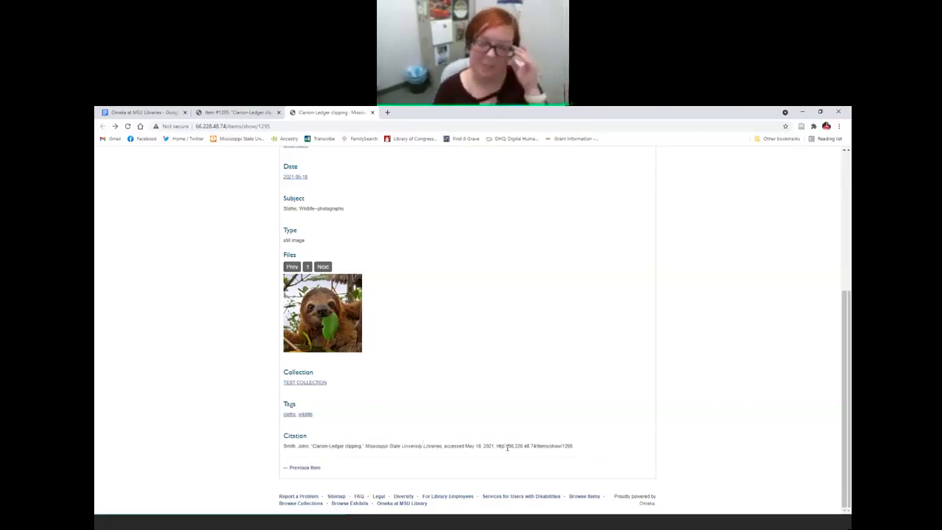
scroll(473, 414, "up", 3)
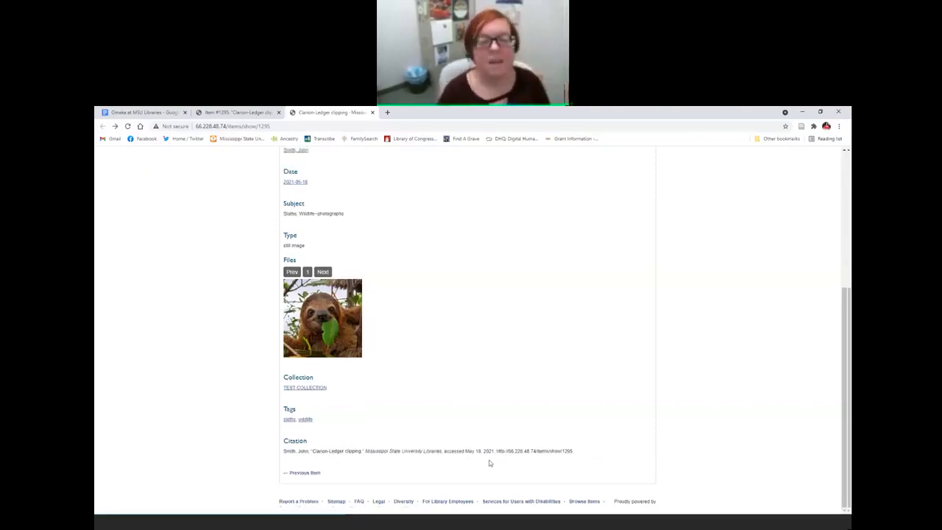
left_click(230, 113)
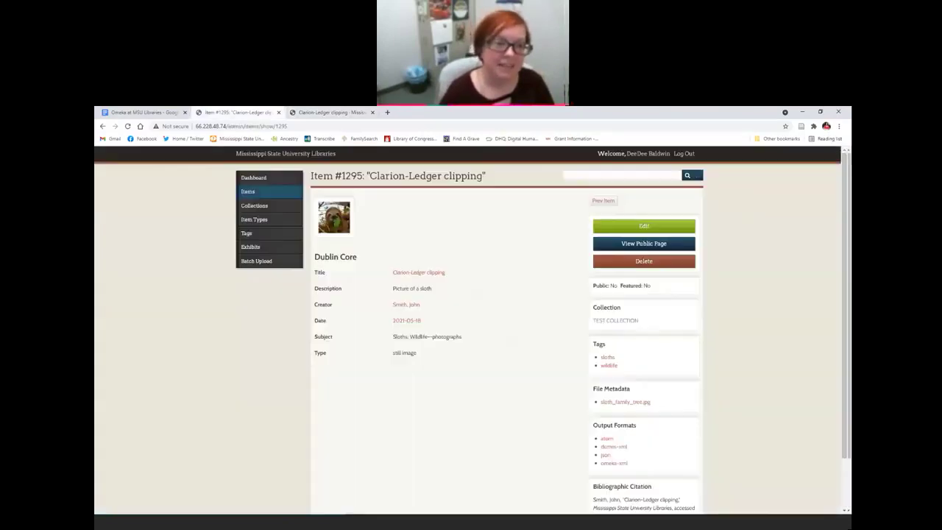
Step: Close the public page and load the Against All Odds exhibit in a new tab
left_click(372, 113)
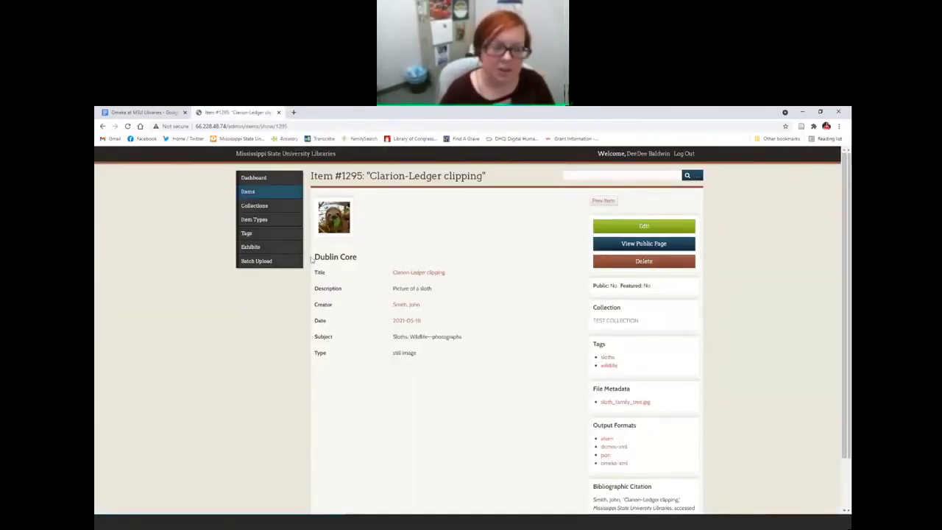
left_click(295, 113)
type("exhibit")
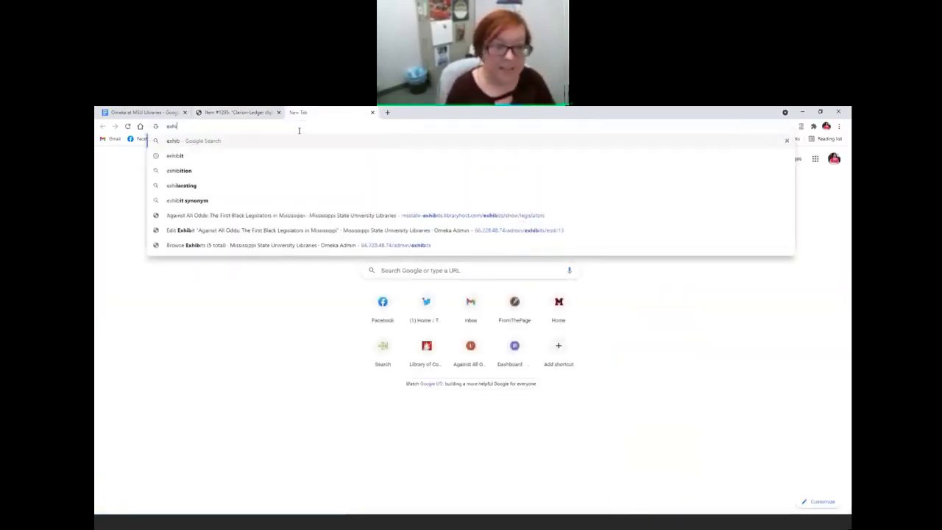
key("Down")
key("Down")
key("Down")
key("Down")
key("Down")
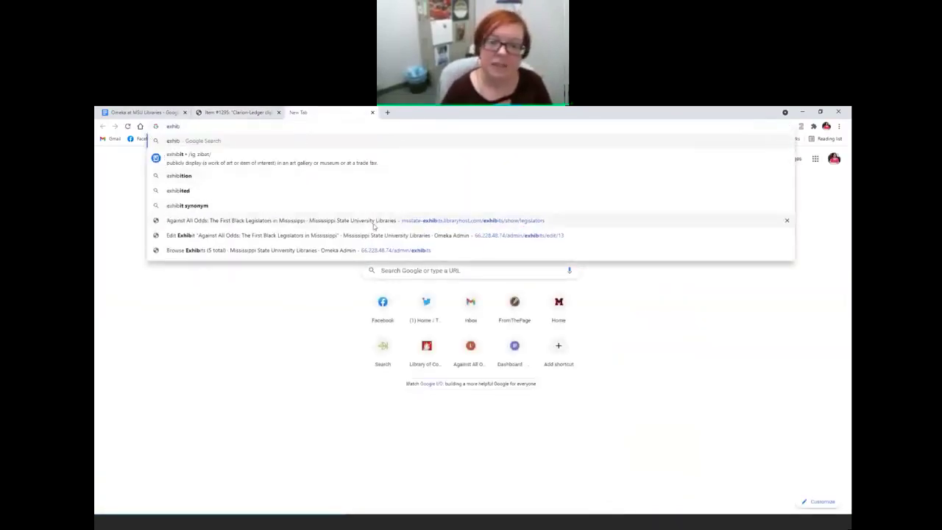
key("Return")
Step: Open George Washington Albright's biography, then the Emporia Republican clipping item
scroll(459, 386, "down", 3)
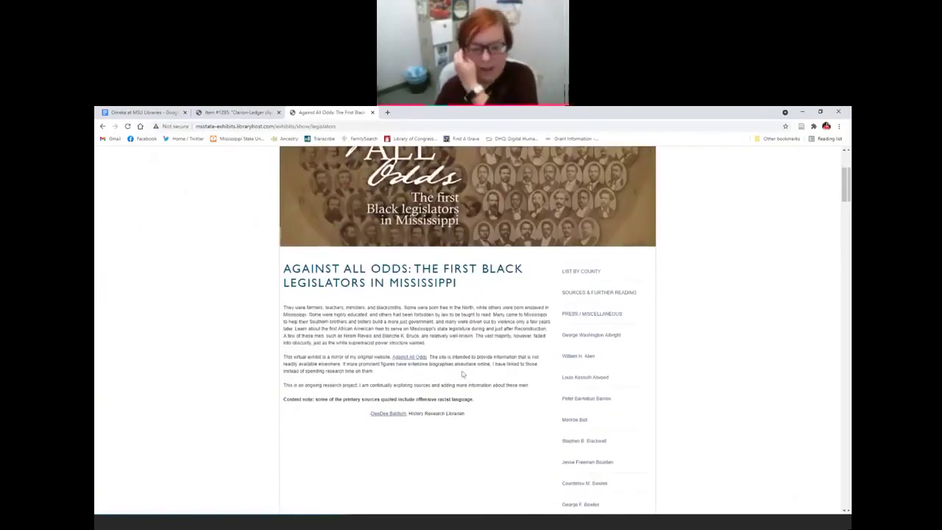
scroll(473, 384, "down", 1)
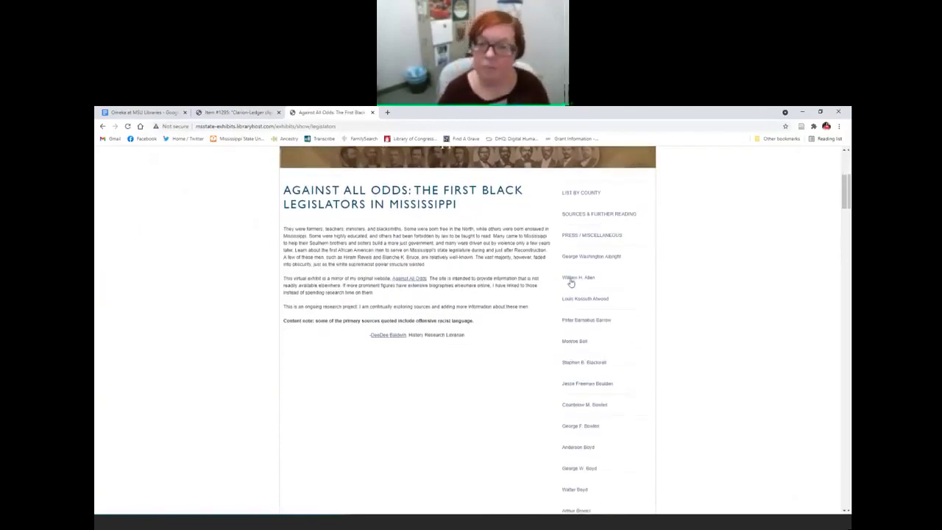
left_click(593, 256)
scroll(661, 324, "down", 10)
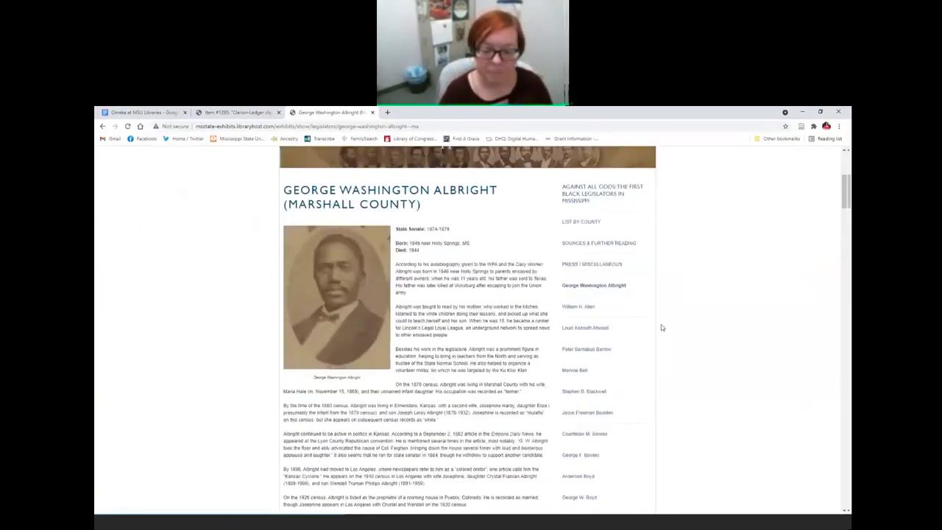
scroll(661, 324, "up", 2)
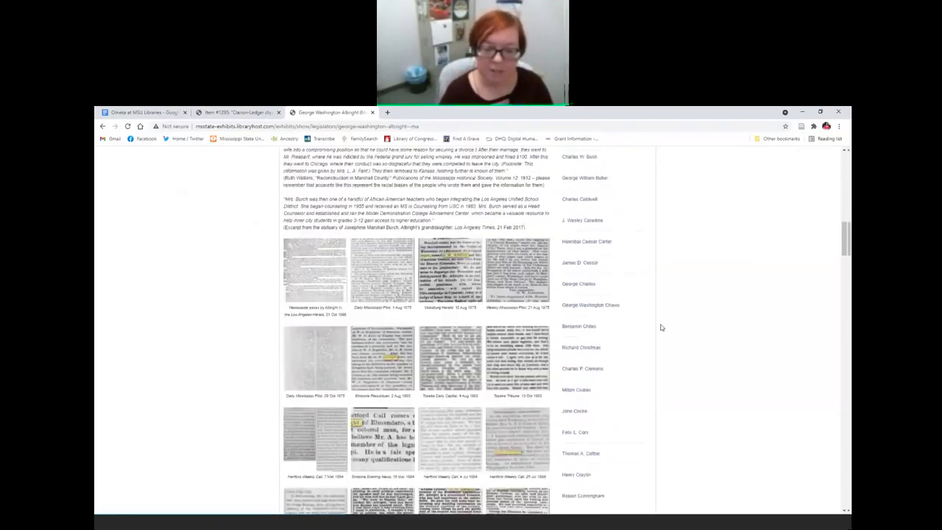
left_click(388, 362)
scroll(551, 381, "down", 3)
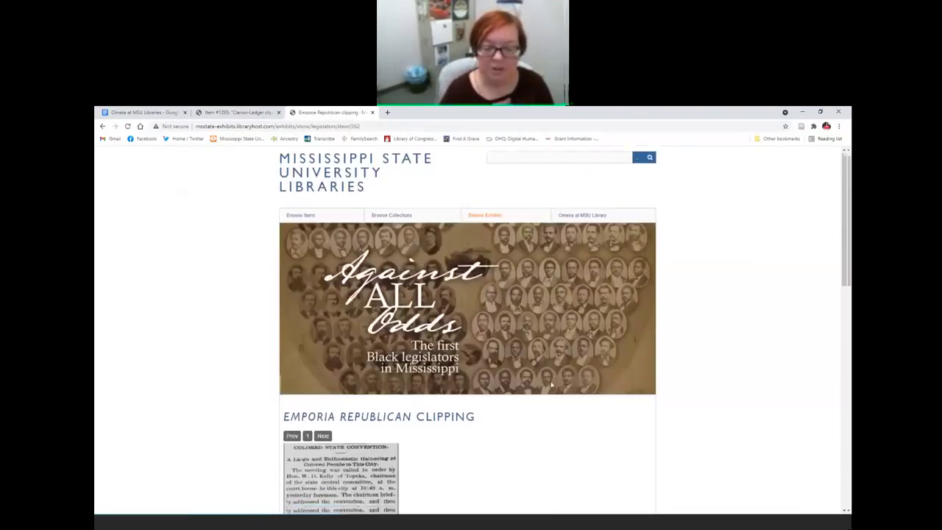
scroll(551, 383, "down", 1)
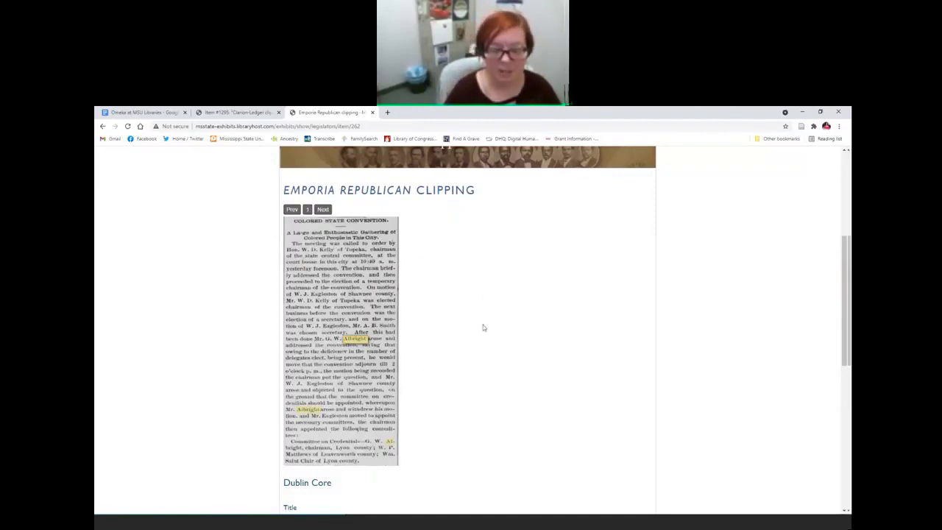
scroll(490, 323, "down", 2)
scroll(492, 323, "down", 2)
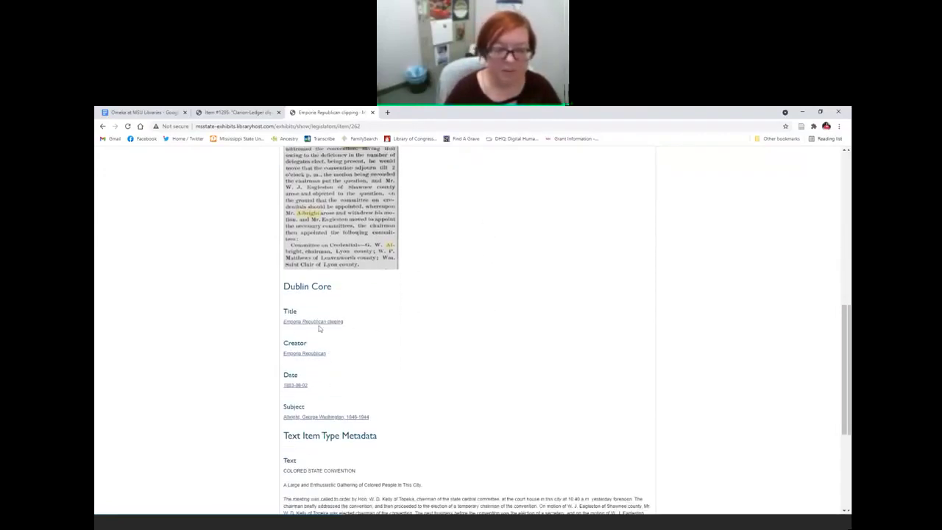
scroll(455, 412, "down", 3)
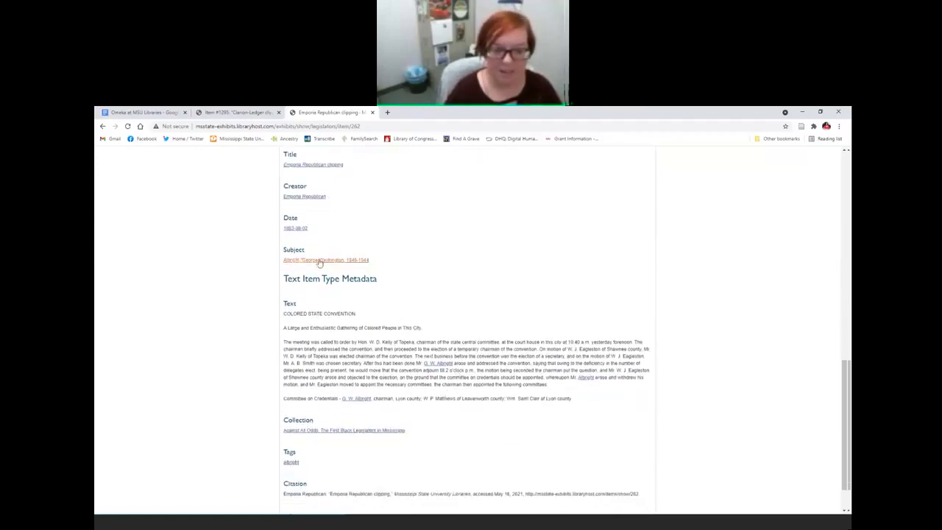
scroll(226, 282, "down", 1)
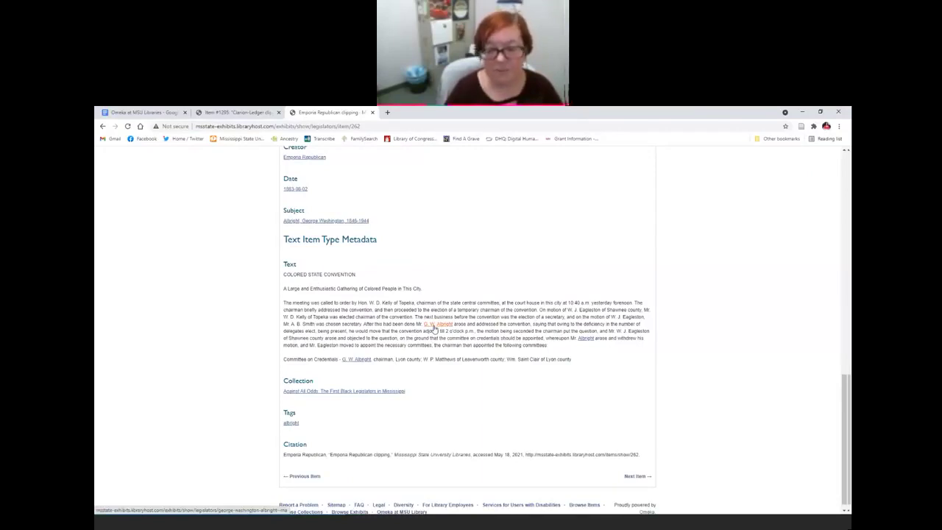
scroll(478, 361, "up", 10)
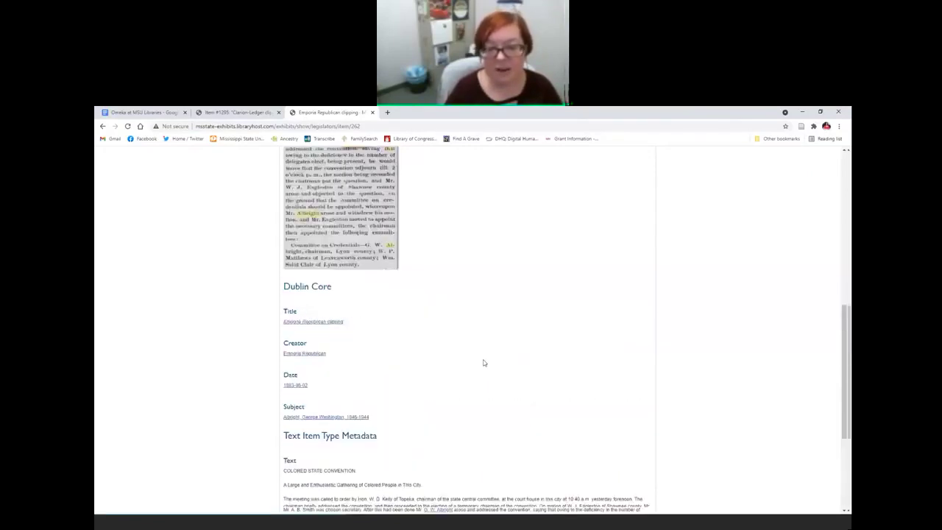
scroll(481, 364, "down", 1)
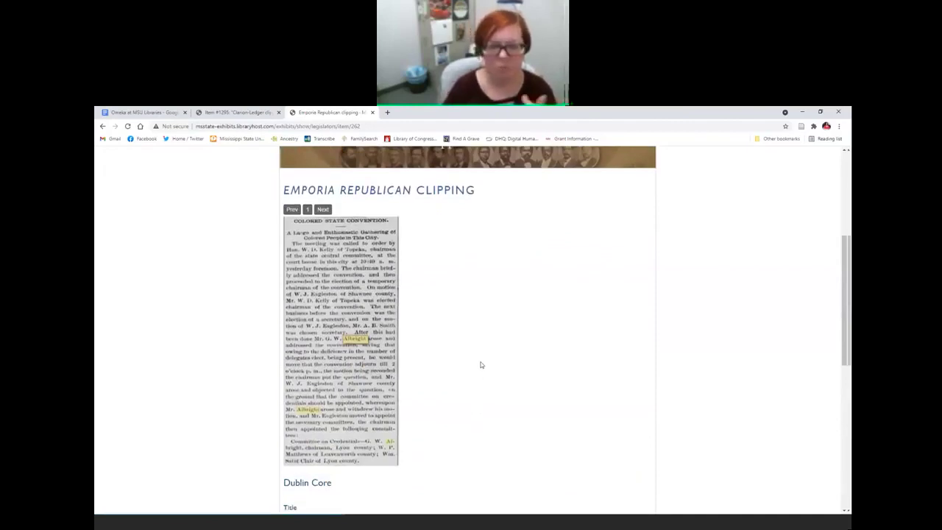
scroll(480, 365, "down", 5)
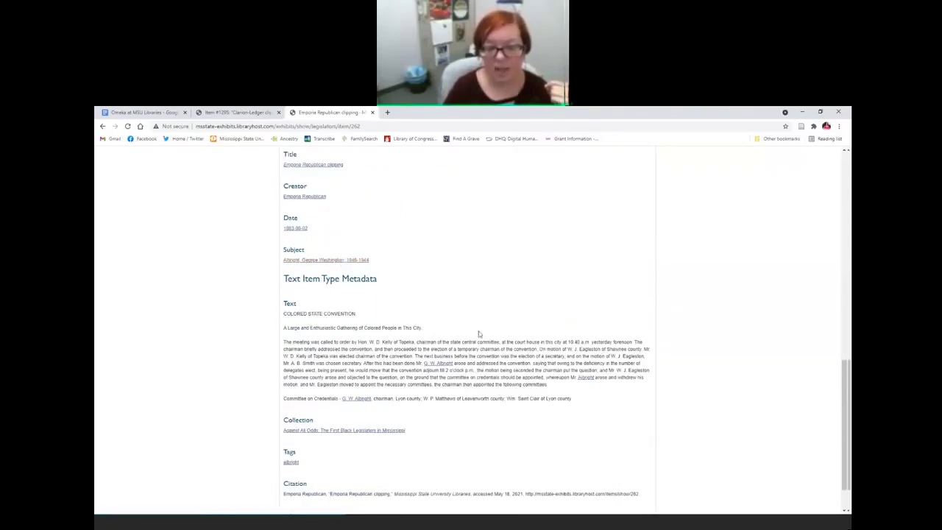
scroll(478, 331, "down", 1)
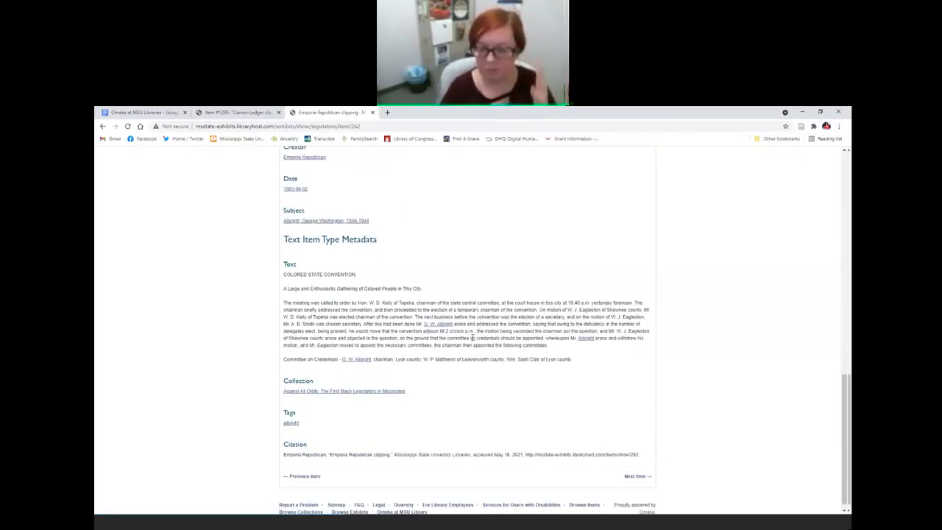
scroll(480, 337, "down", 1)
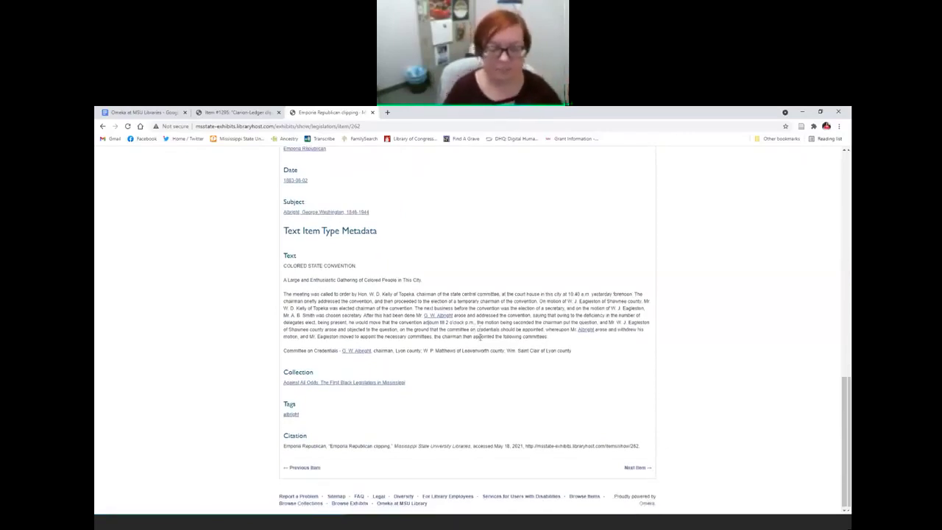
Step: Browse the public list of items tagged albright
left_click(288, 415)
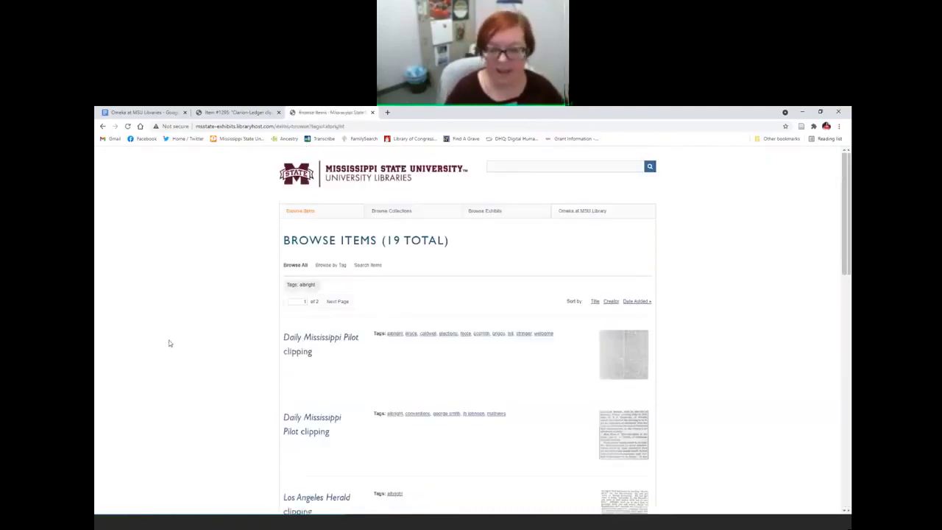
scroll(169, 344, "down", 3)
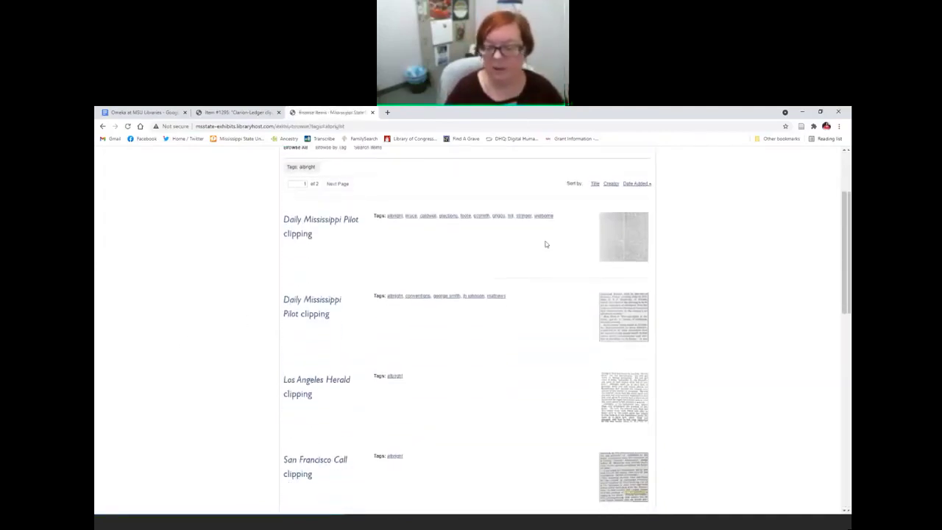
scroll(545, 318, "down", 6)
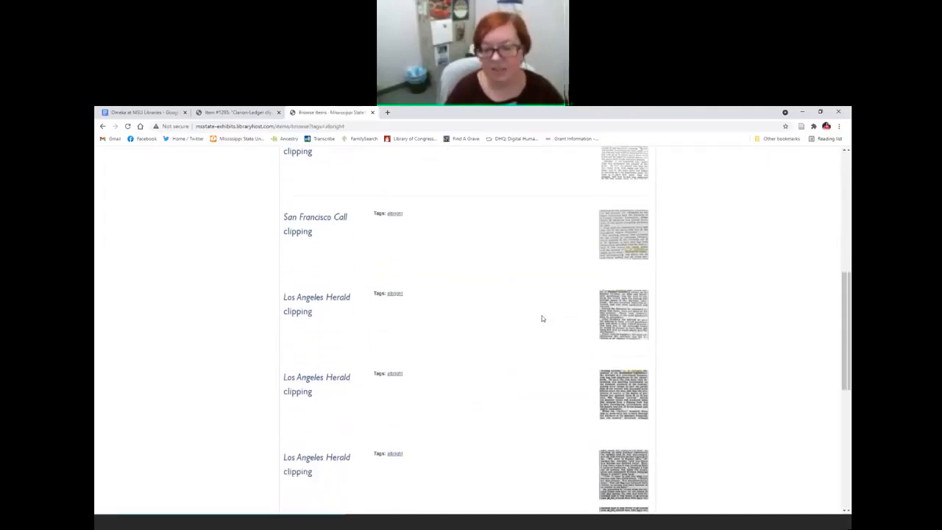
scroll(542, 318, "down", 5)
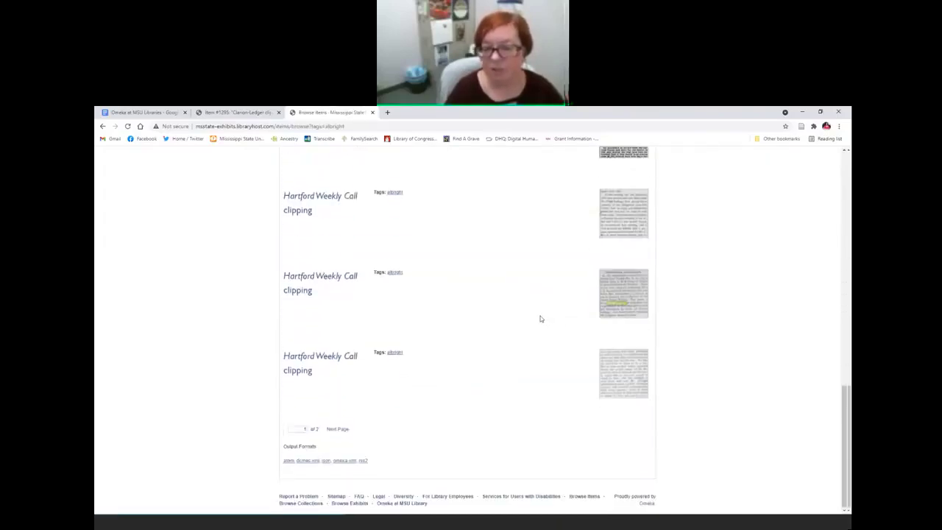
scroll(540, 319, "up", 15)
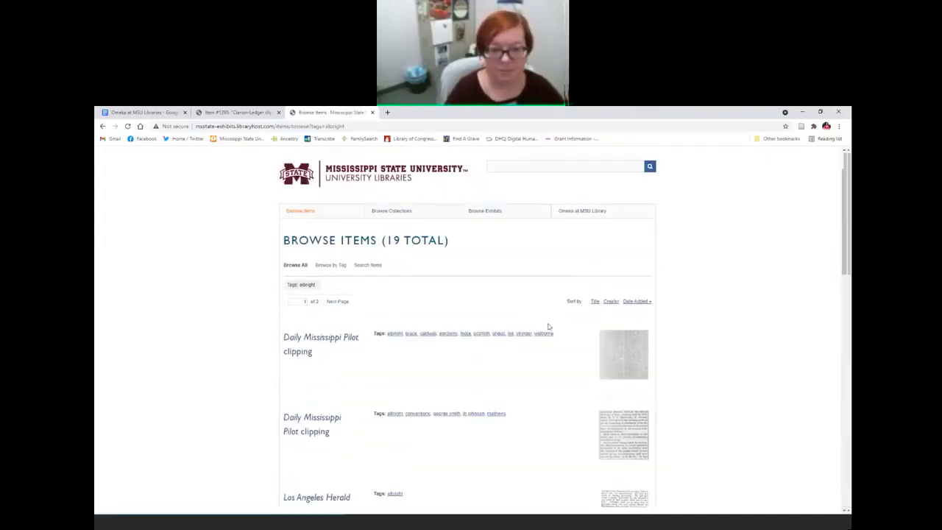
left_click(103, 127)
left_click(114, 127)
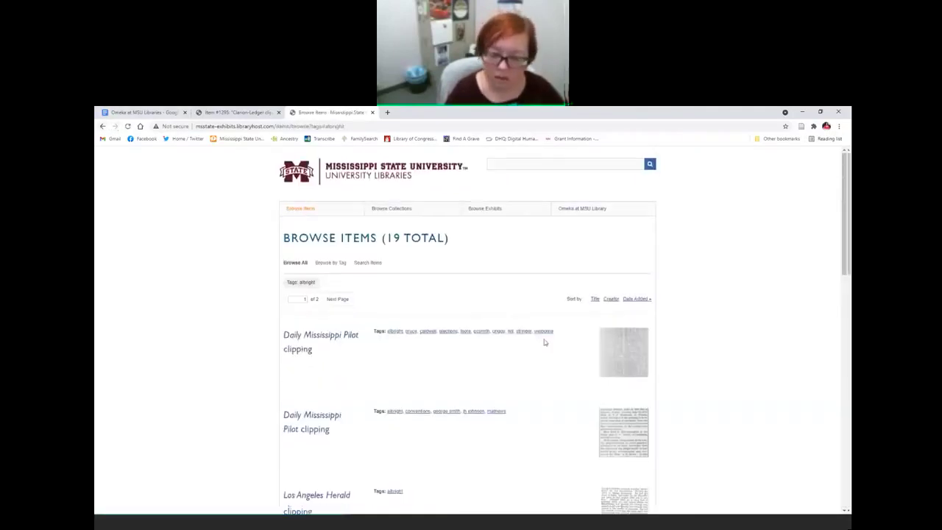
Step: List and browse the 42 items tagged conventions
scroll(544, 340, "down", 2)
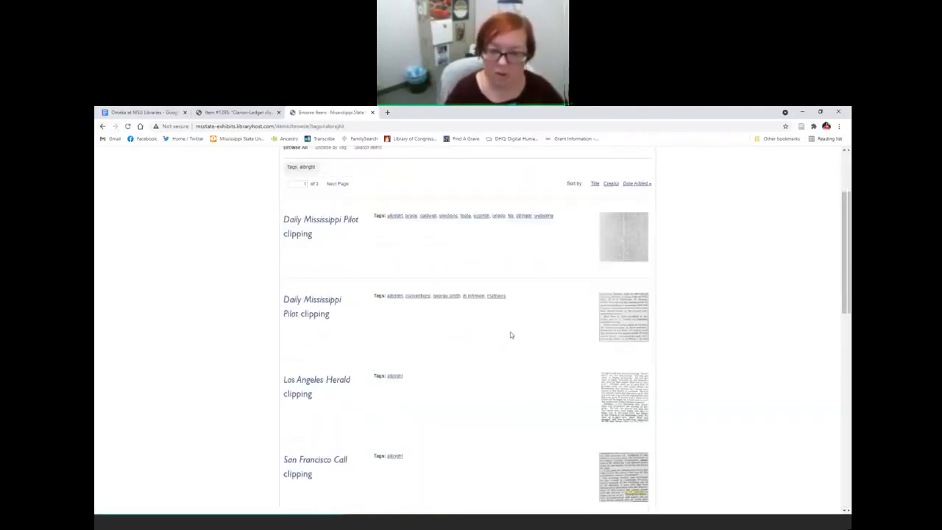
left_click(422, 300)
scroll(223, 315, "down", 3)
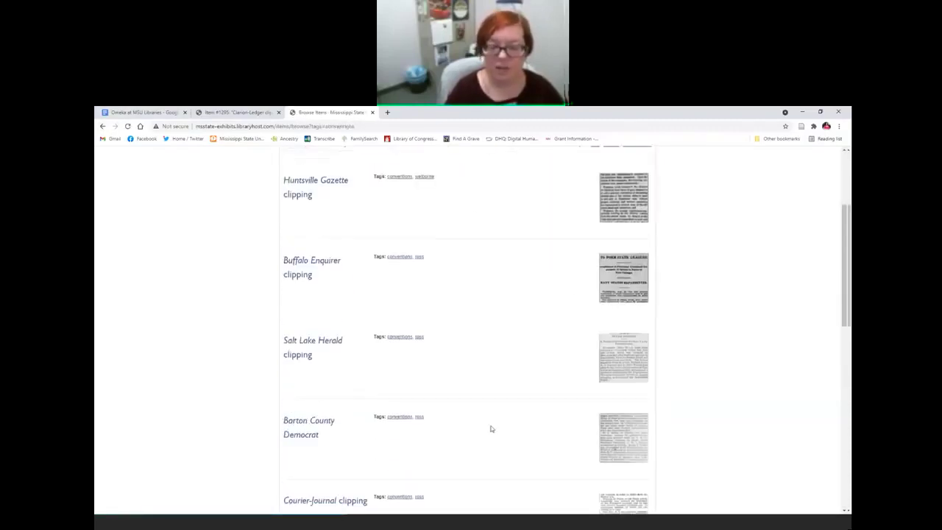
scroll(492, 429, "down", 4)
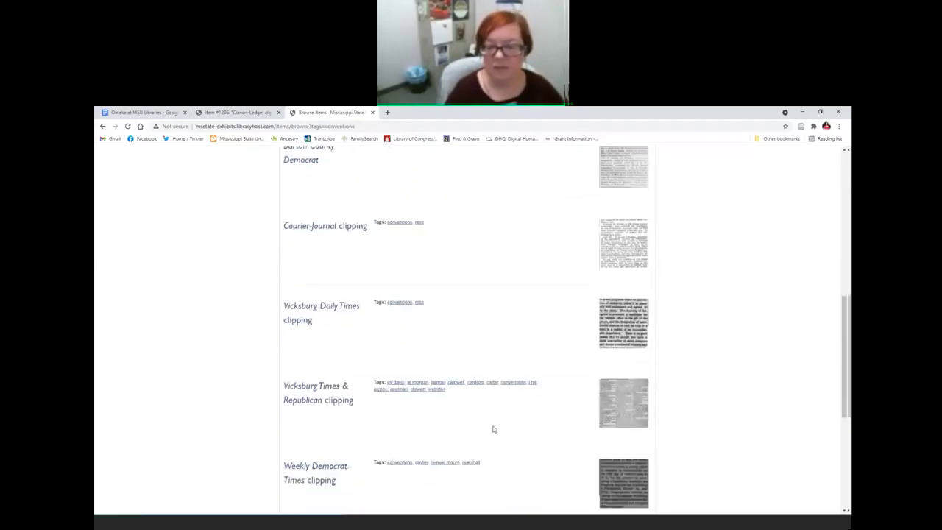
scroll(494, 430, "down", 2)
scroll(470, 427, "up", 3)
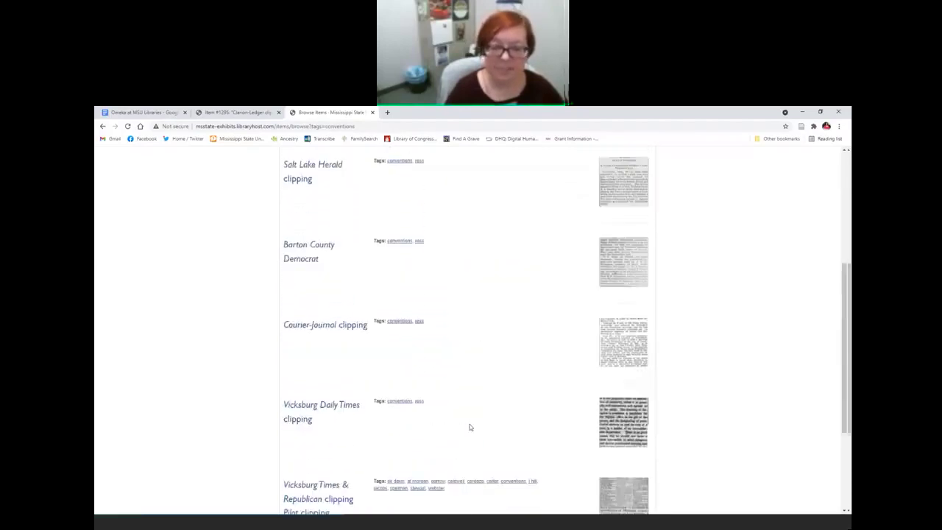
scroll(470, 427, "up", 5)
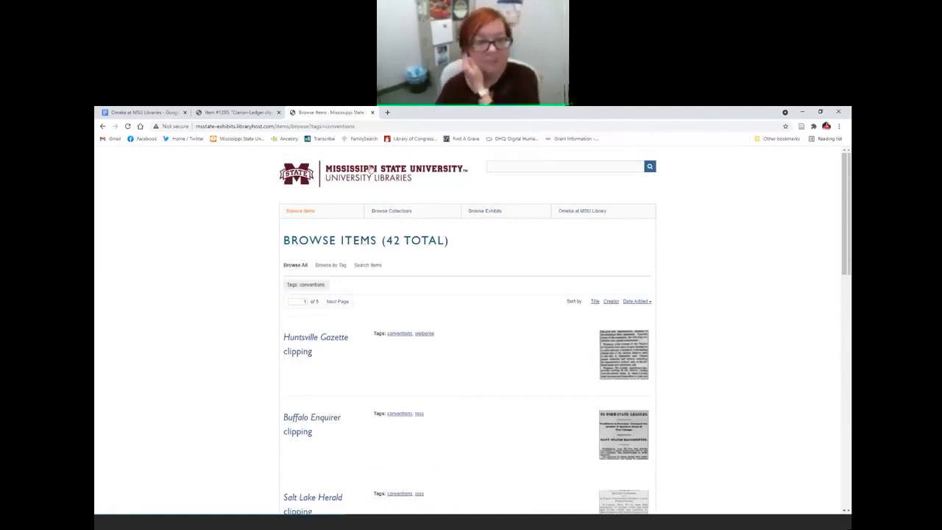
Step: Close the public items page and read the guide's Step 3 exhibit instructions
left_click(373, 112)
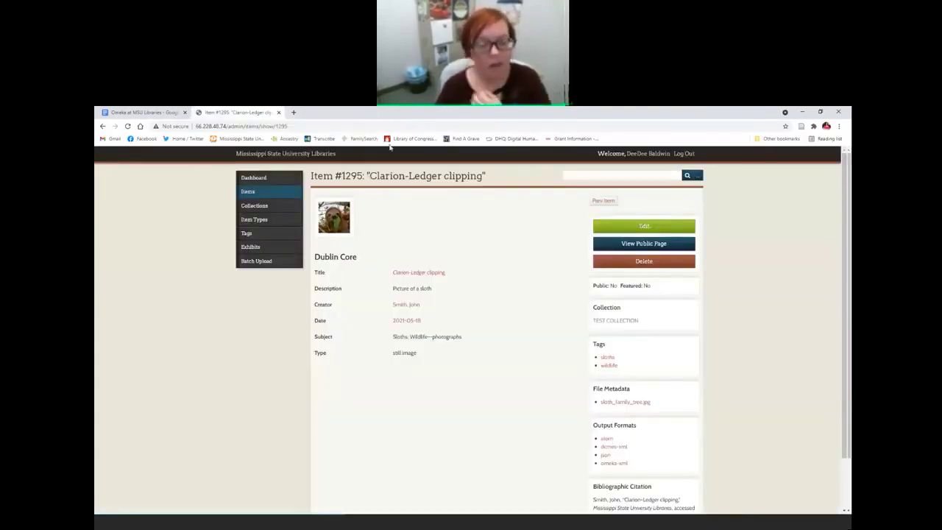
left_click(143, 112)
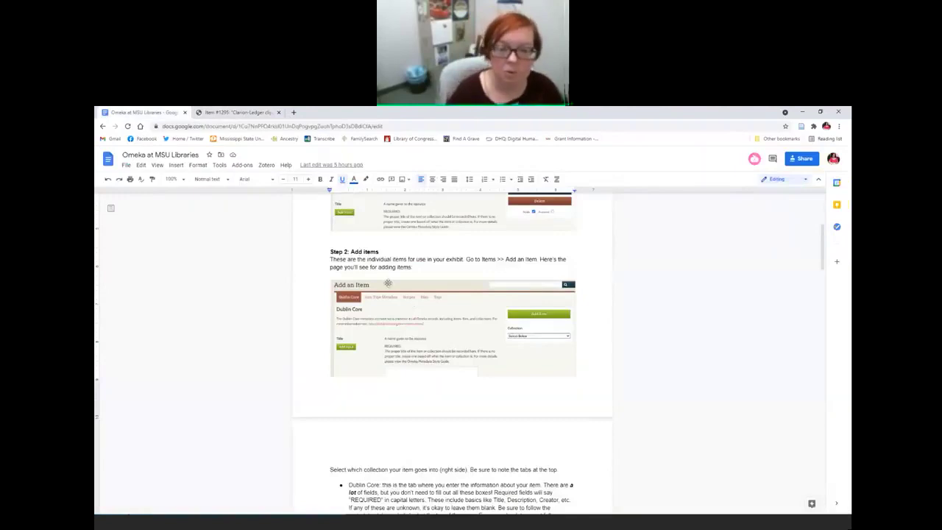
scroll(390, 288, "down", 5)
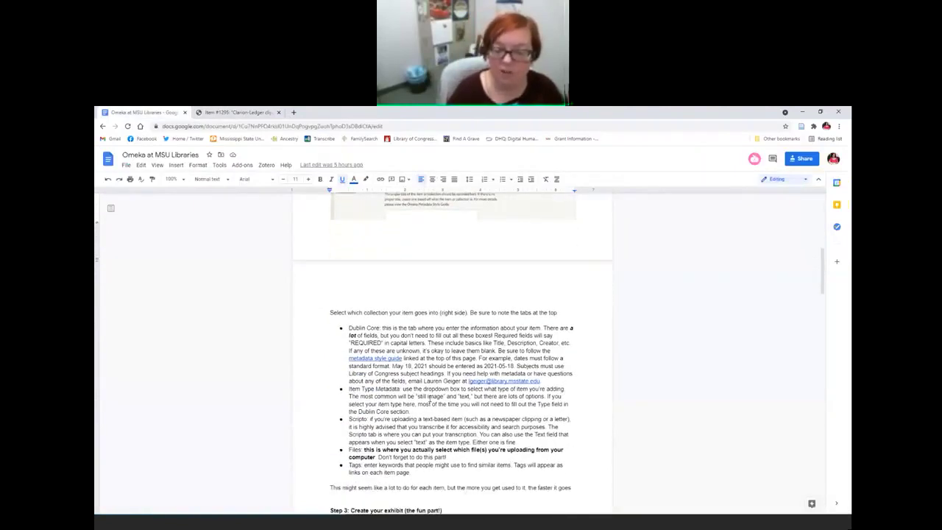
scroll(428, 398, "down", 1)
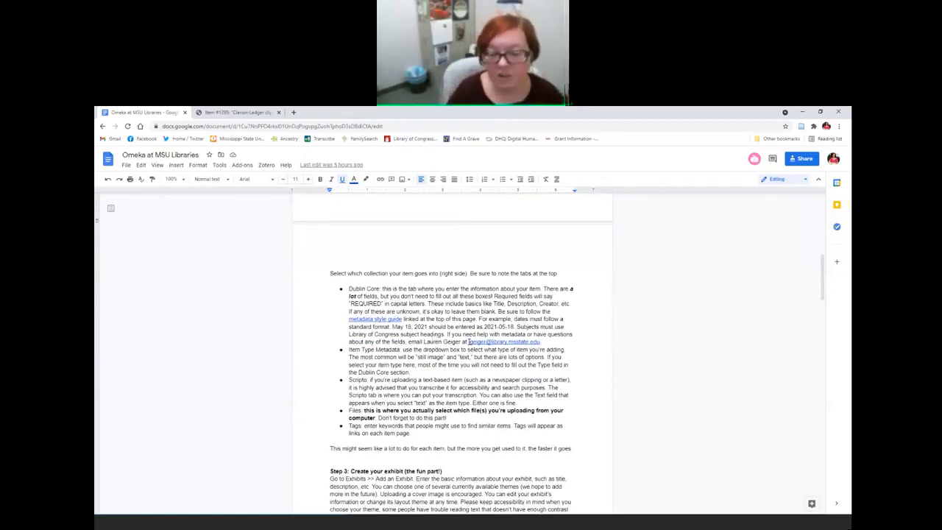
left_click_drag(466, 342, 544, 342)
left_click(456, 365)
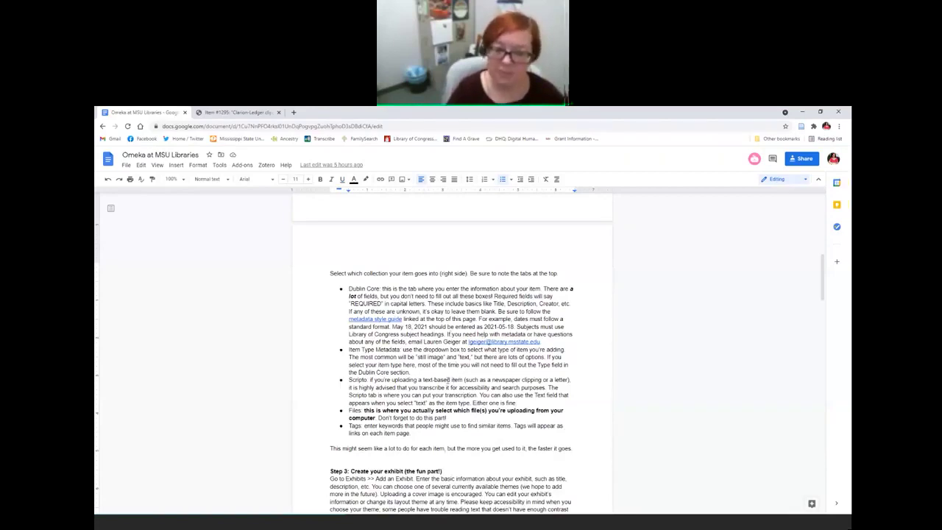
Step: Finish reading the guide, then return to the Clarion-Ledger clipping item page
scroll(444, 381, "down", 1)
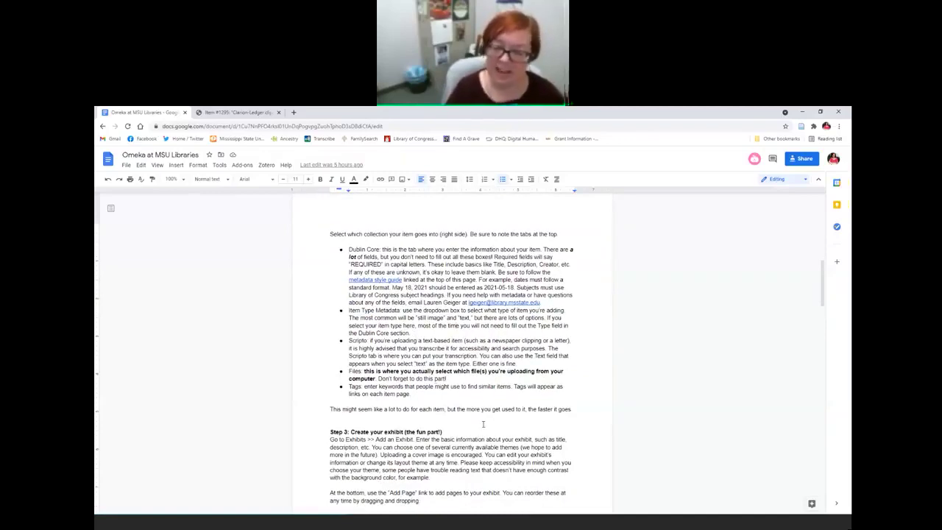
scroll(484, 424, "down", 4)
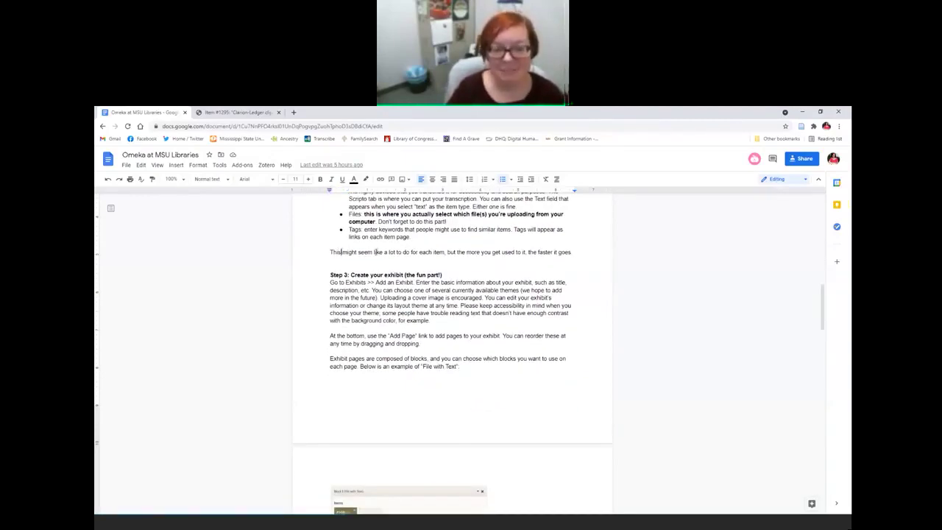
left_click_drag(342, 251, 543, 251)
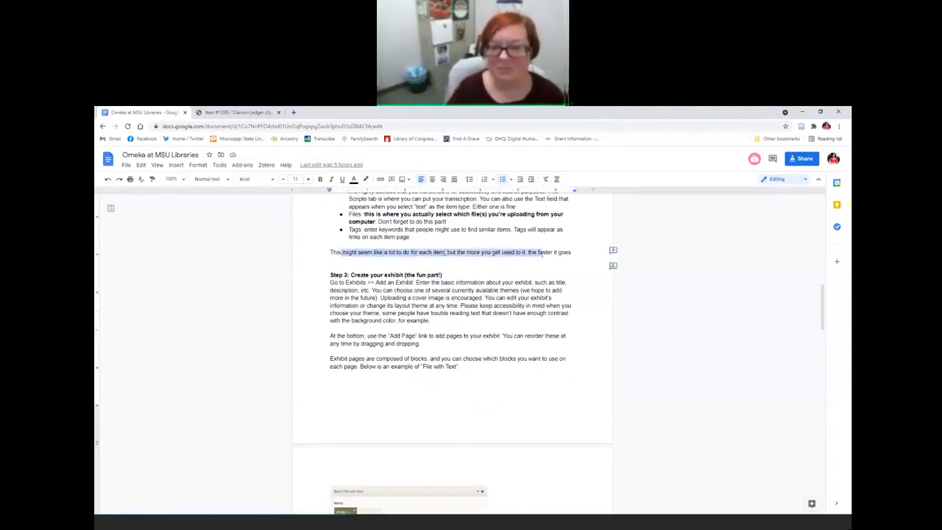
left_click(436, 305)
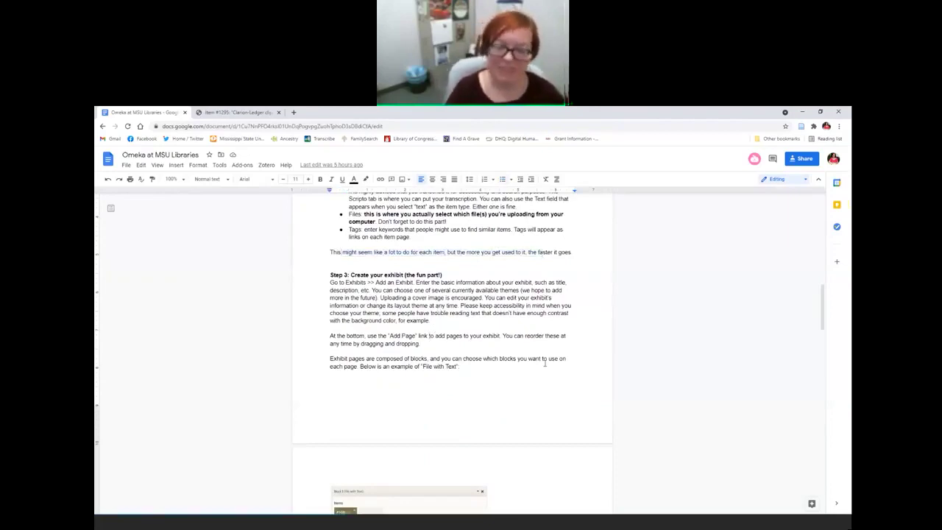
scroll(548, 369, "down", 1)
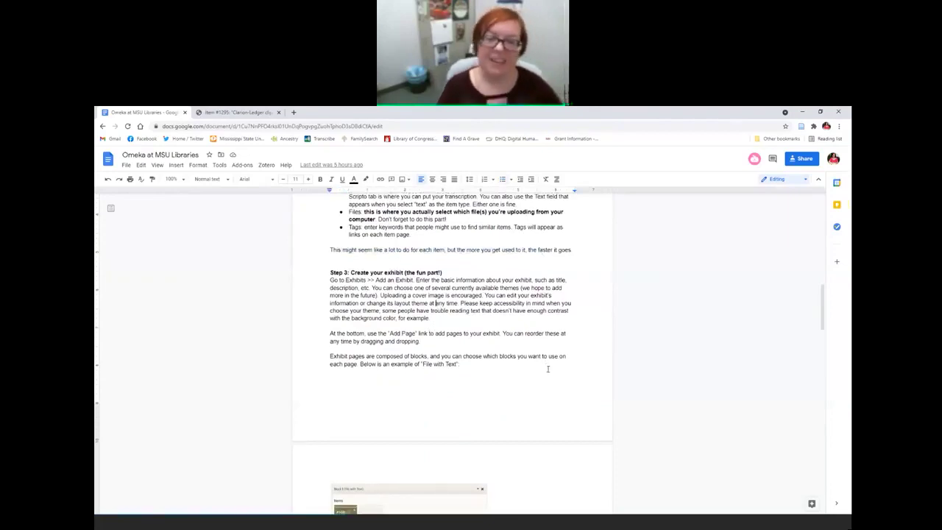
left_click(236, 112)
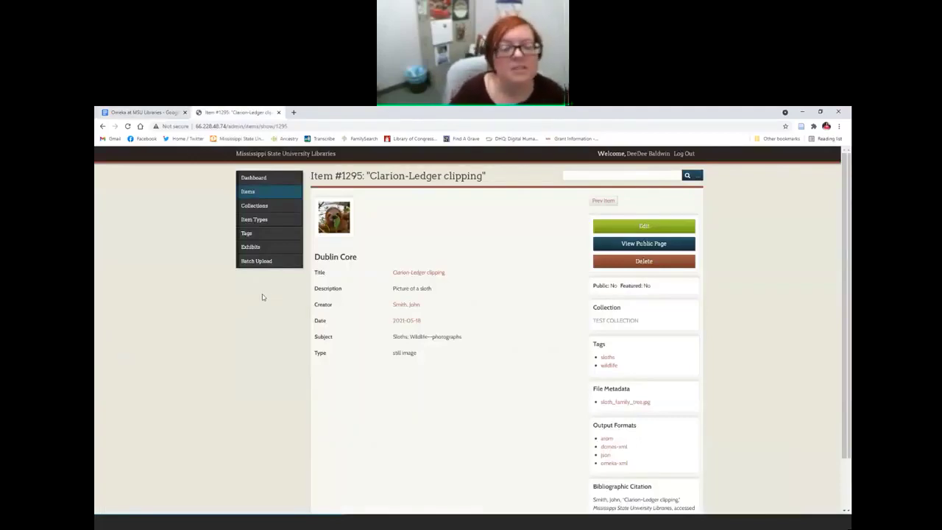
Step: Go to Exhibits and start a new blank exhibit
left_click(245, 248)
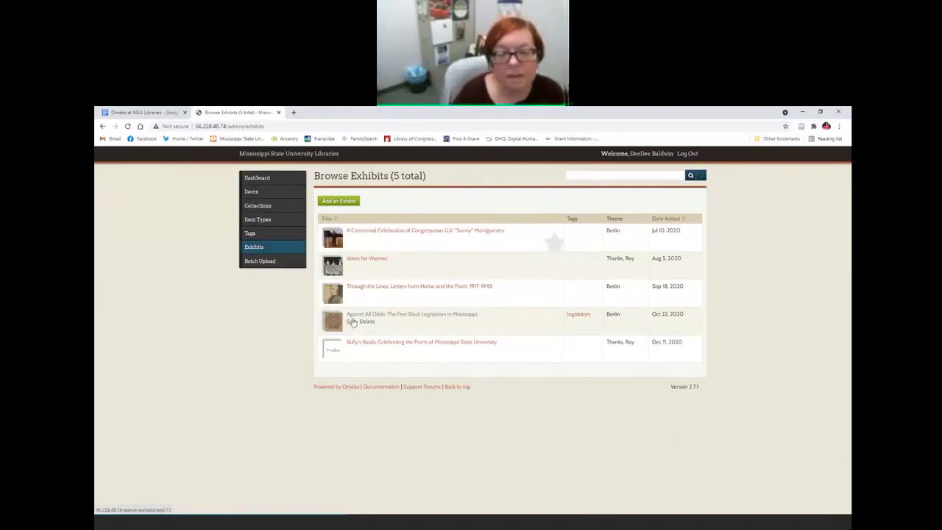
left_click(343, 202)
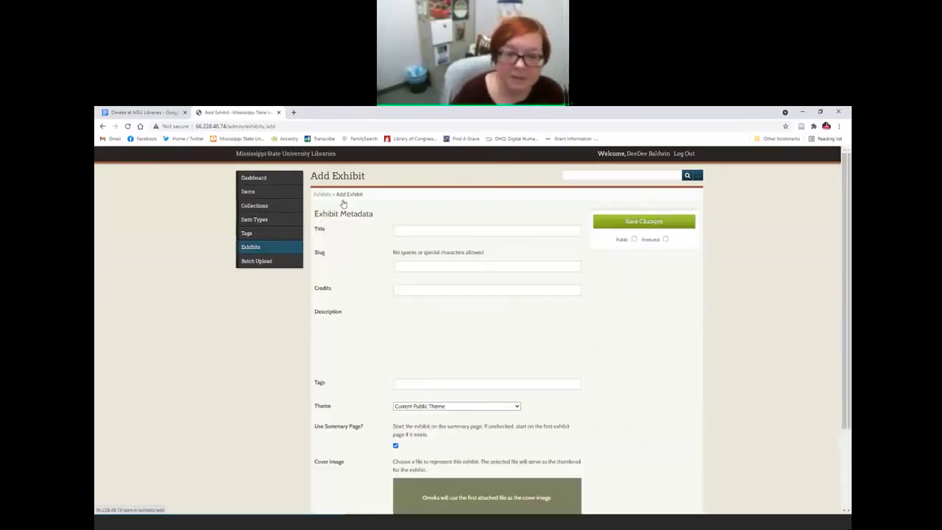
Step: Title the exhibit 'Sloths' with description 'A cool exhibit about sloths', leaving Tags empty
left_click(429, 230)
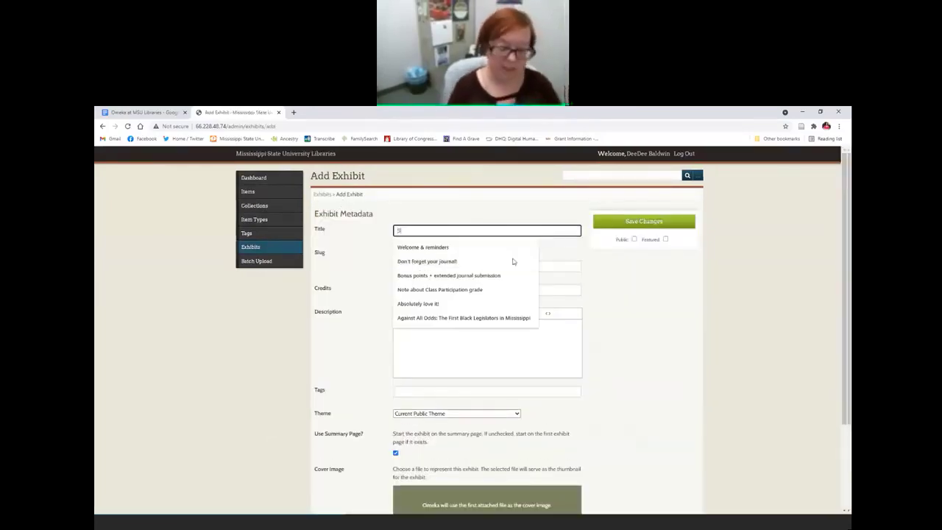
type("Sloths")
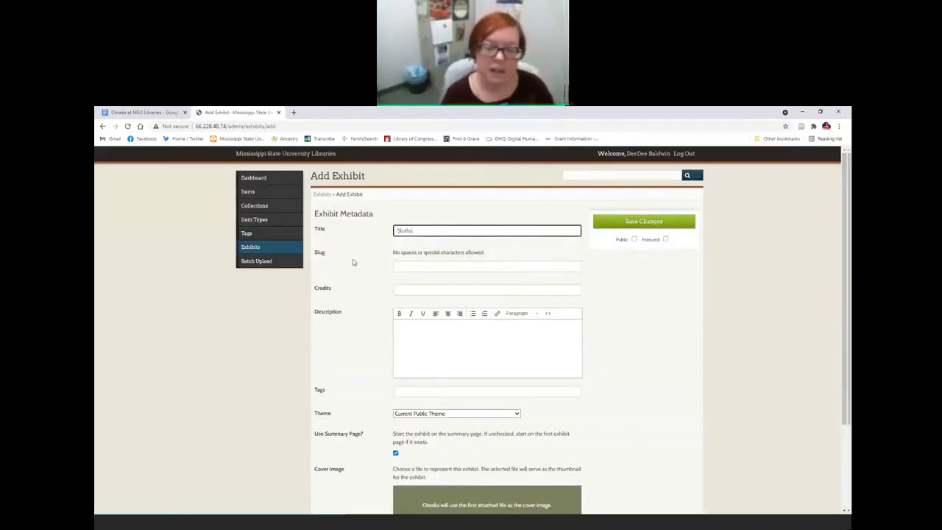
scroll(430, 265, "down", 1)
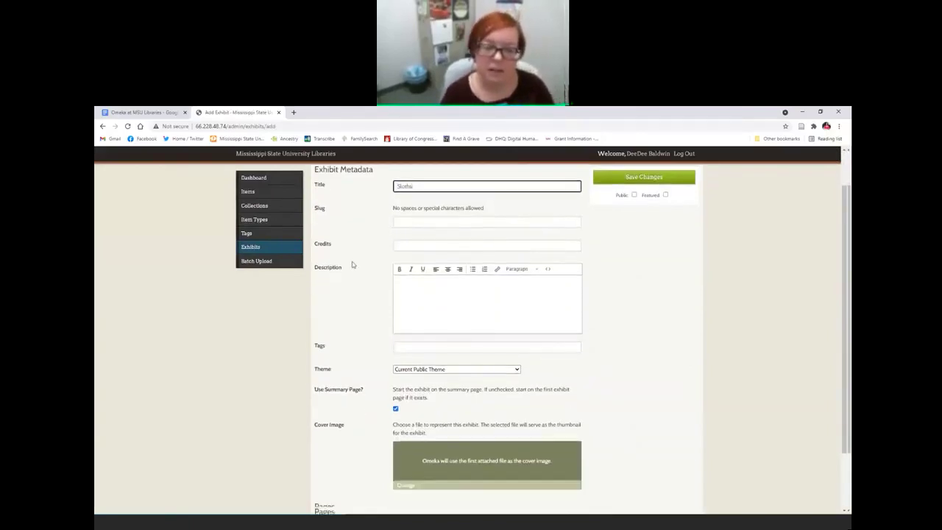
left_click(431, 269)
type("A cool exhi")
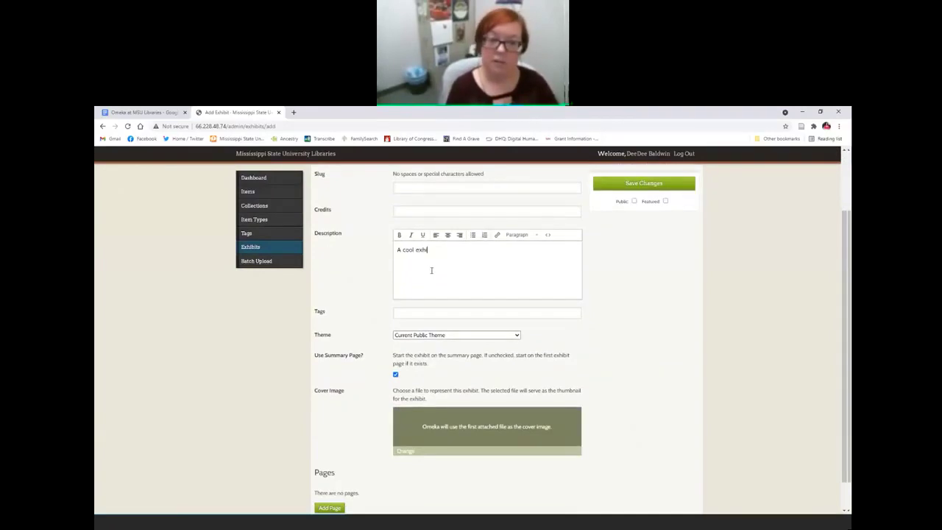
type("bit about sloths")
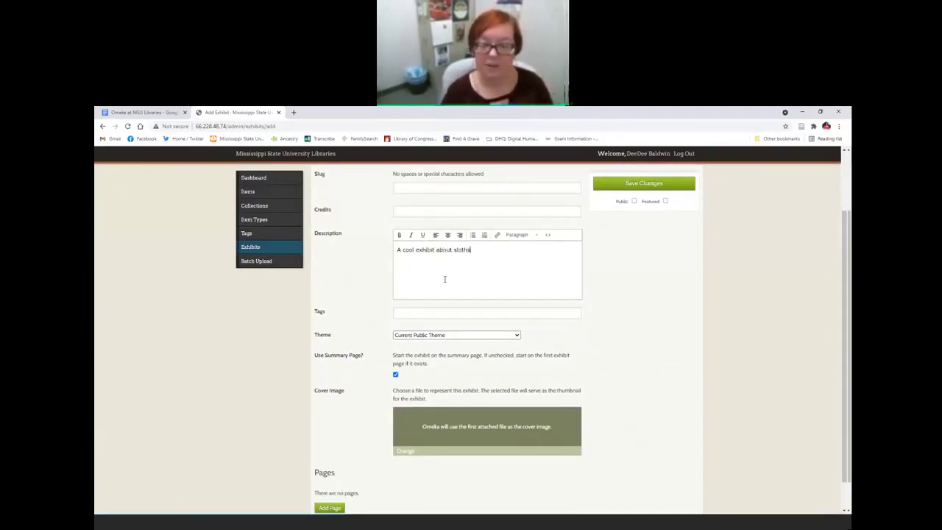
scroll(444, 274, "down", 1)
left_click(438, 280)
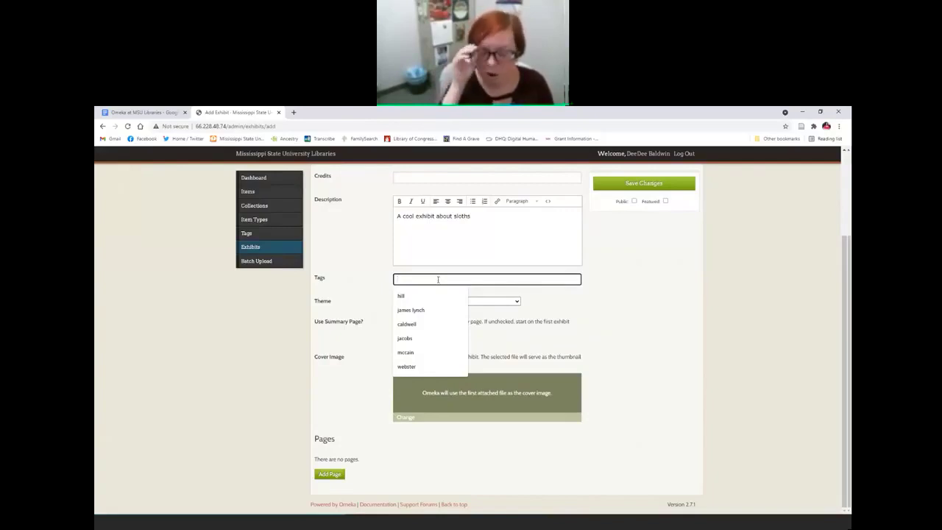
left_click(362, 282)
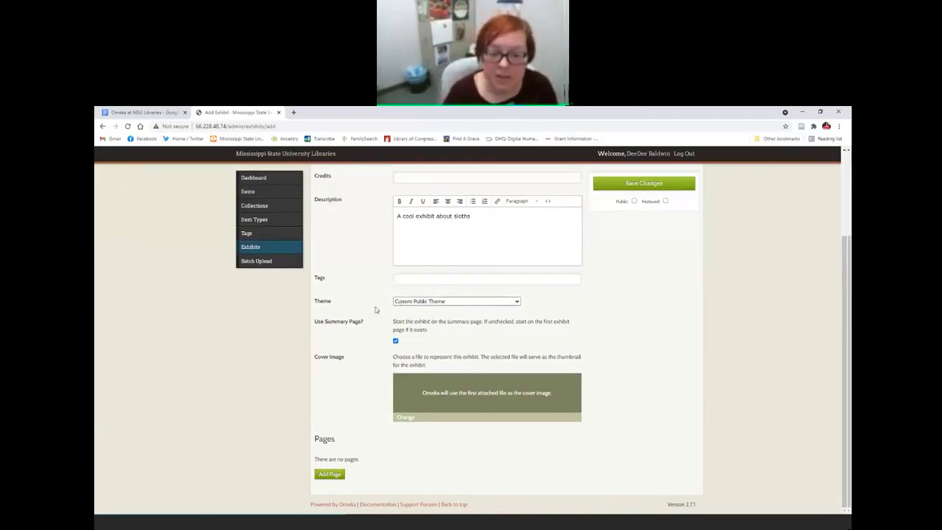
Step: Choose Seasons as the Sloths exhibit theme and open its theme configuration
left_click(421, 302)
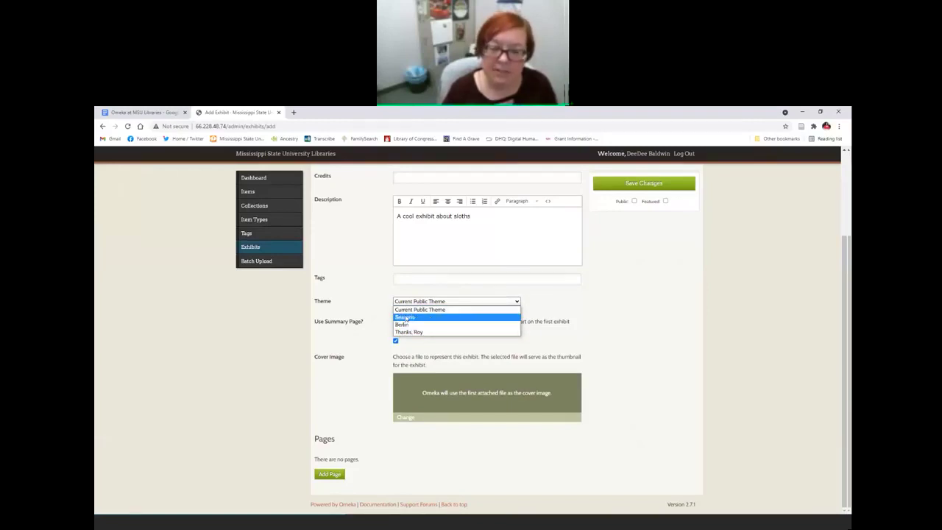
left_click(410, 320)
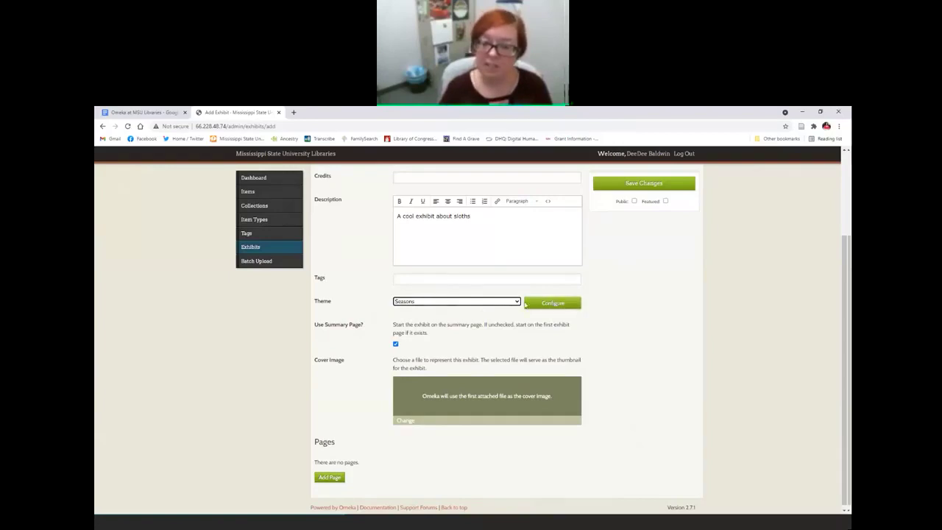
left_click(554, 306)
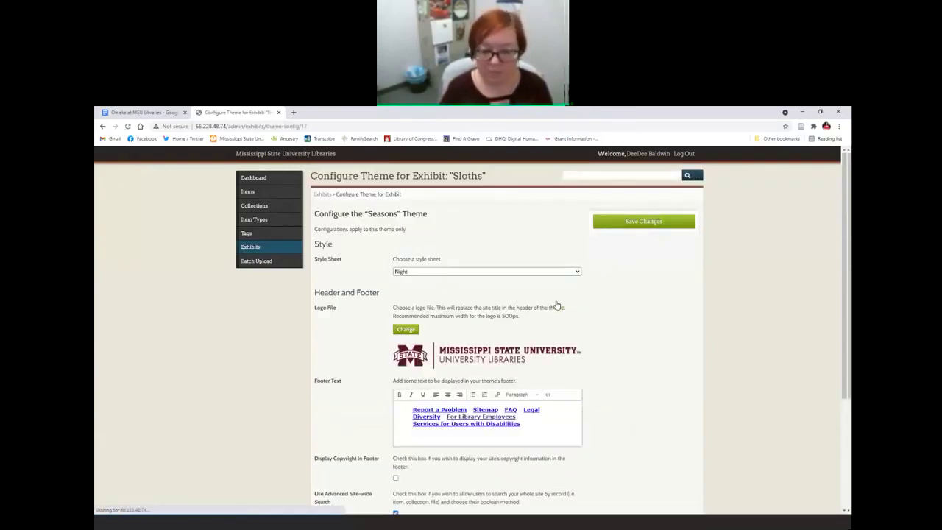
Step: Change the Seasons style sheet from Night to Summer, save, and view the public page
left_click(425, 273)
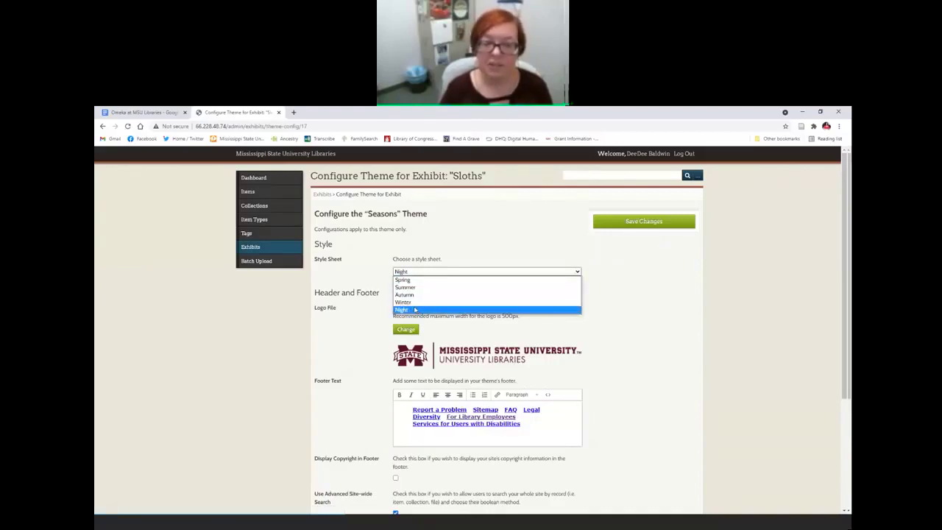
left_click(410, 290)
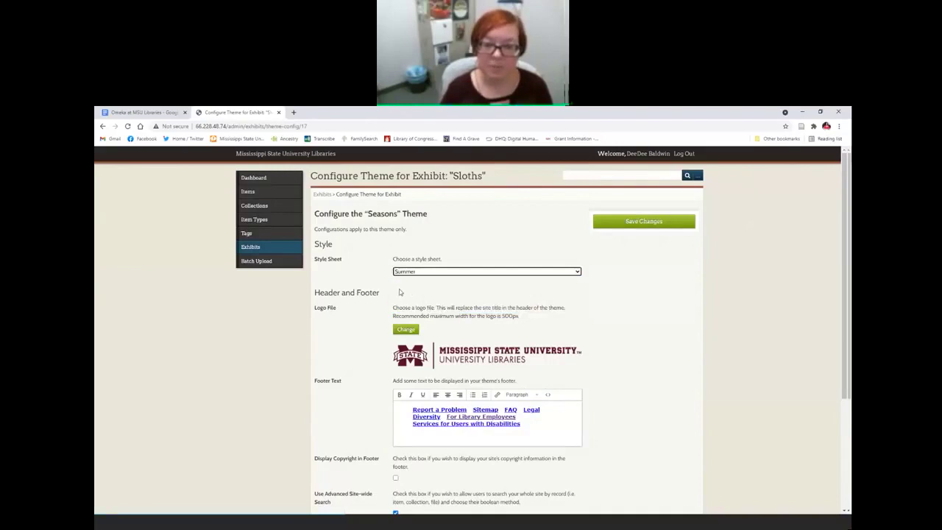
scroll(589, 279, "down", 1)
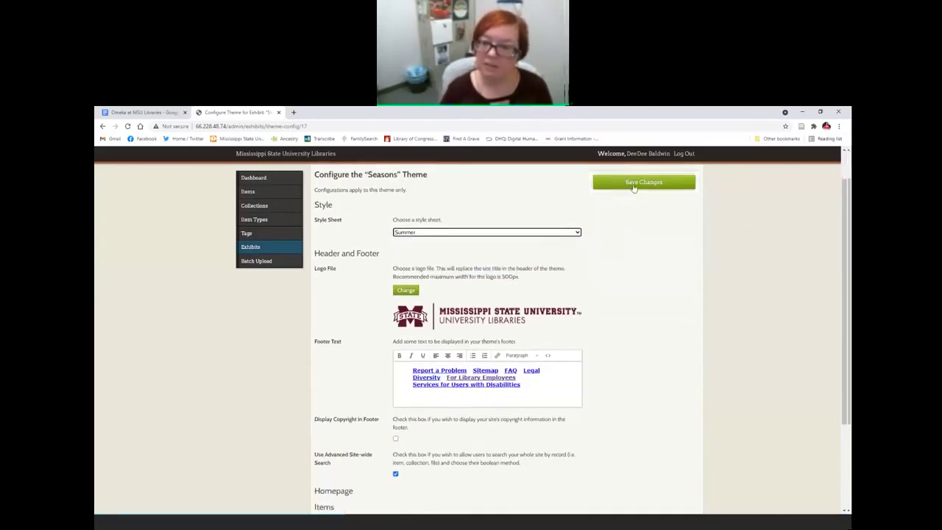
left_click(633, 187)
scroll(615, 346, "down", 3)
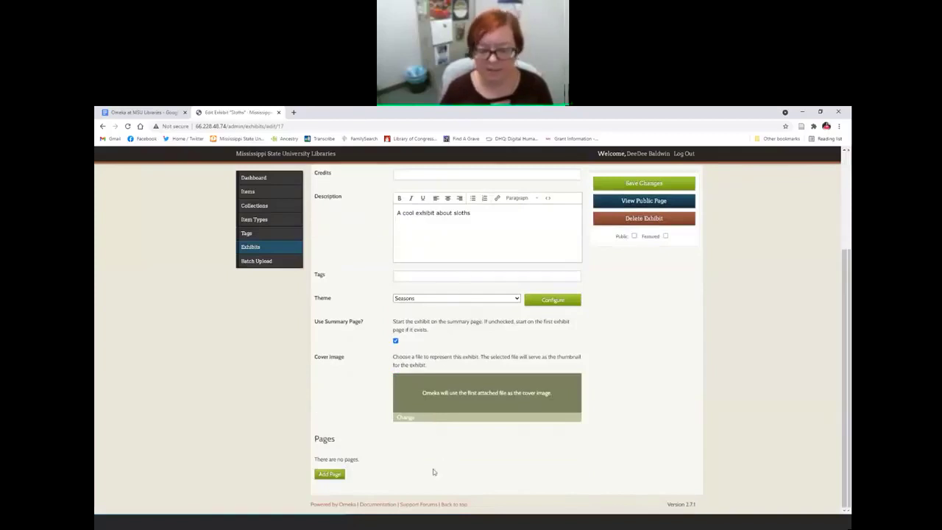
scroll(469, 459, "up", 1)
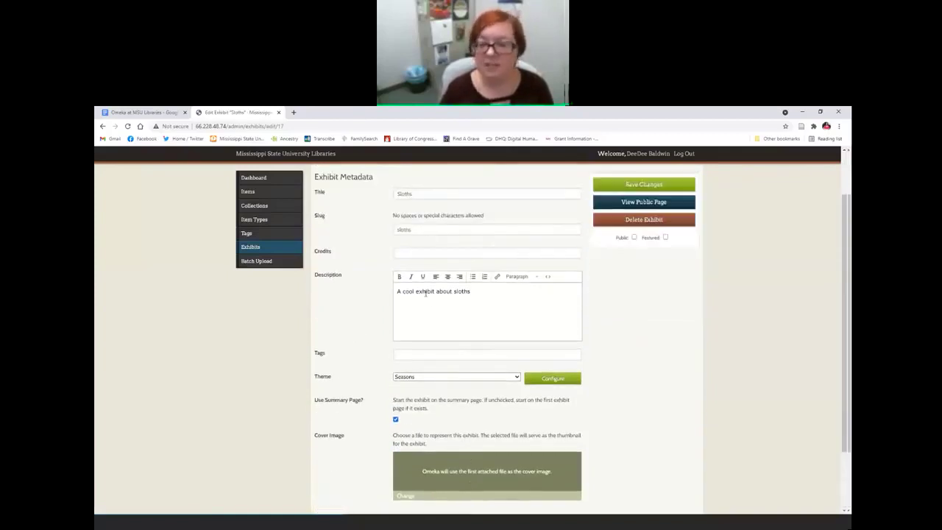
scroll(425, 293, "up", 1)
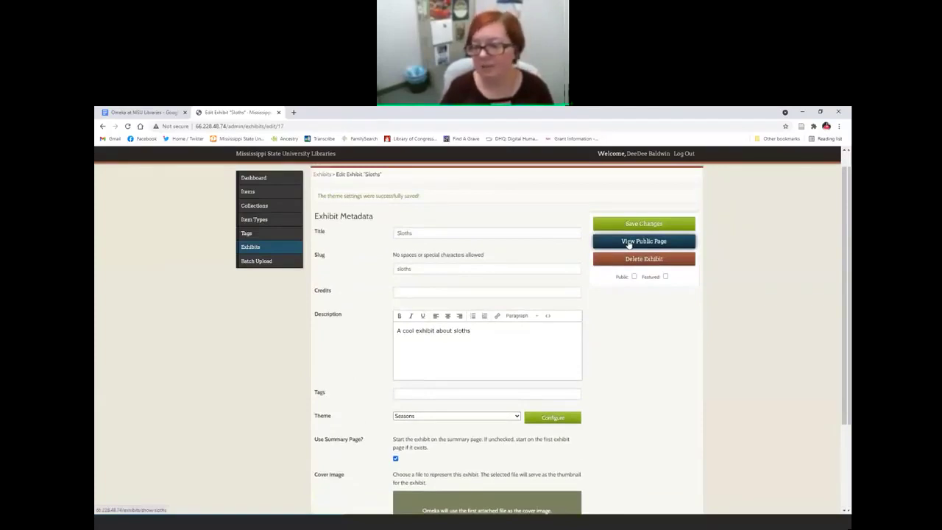
left_click(628, 243)
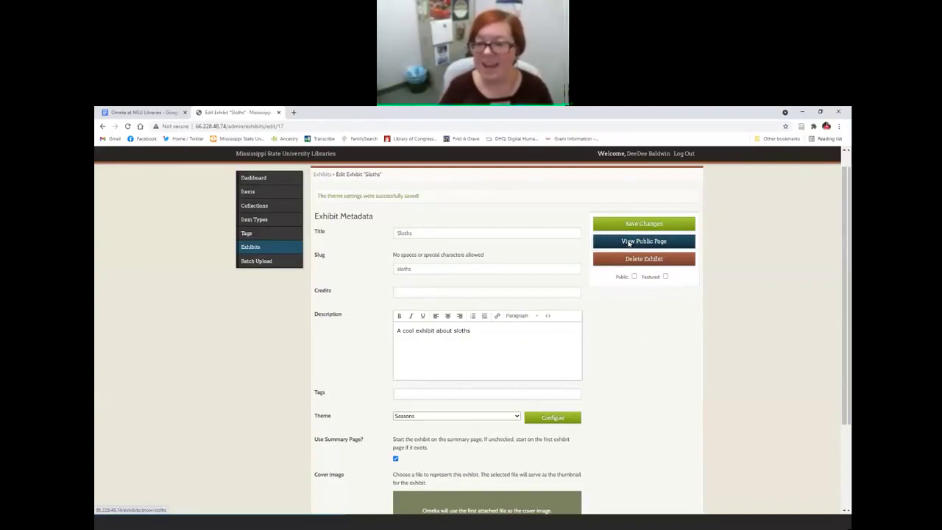
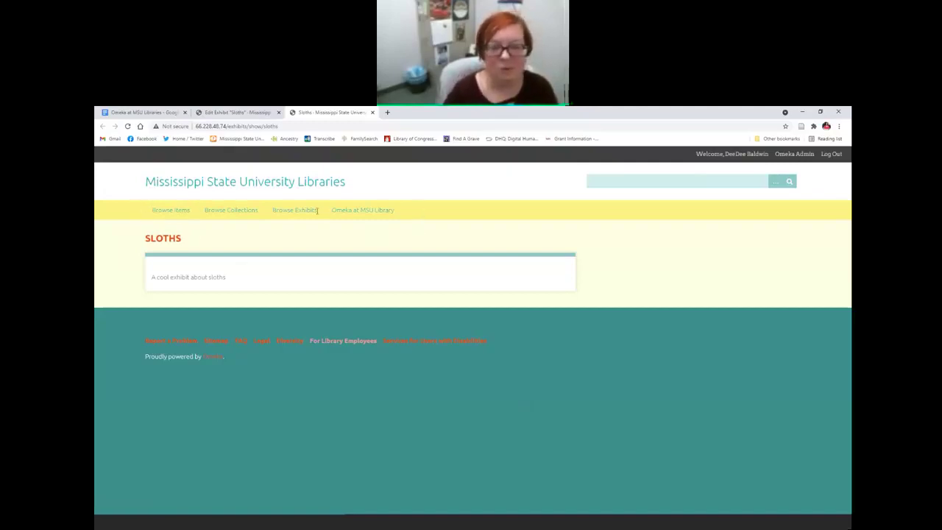
Step: Point out the site navigation links on the public Sloths page, then return to the editor
left_click_drag(421, 212, 154, 217)
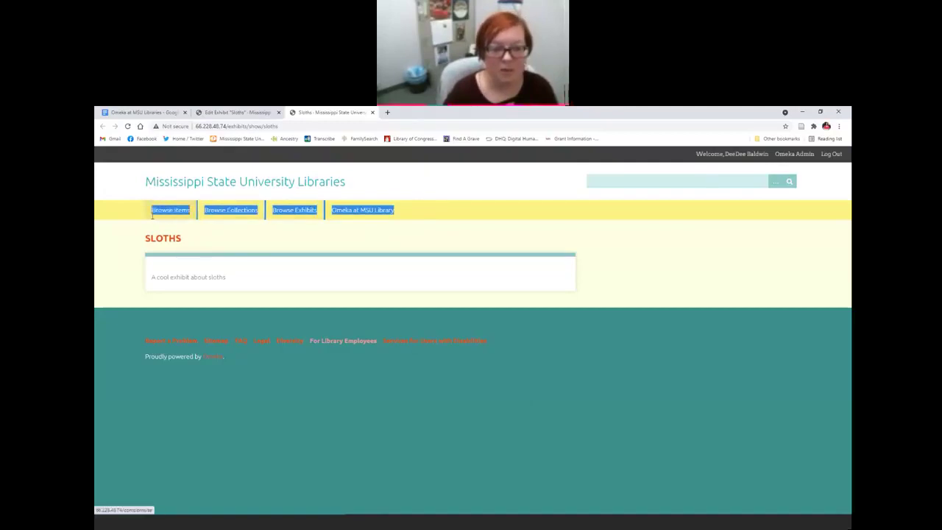
left_click(274, 278)
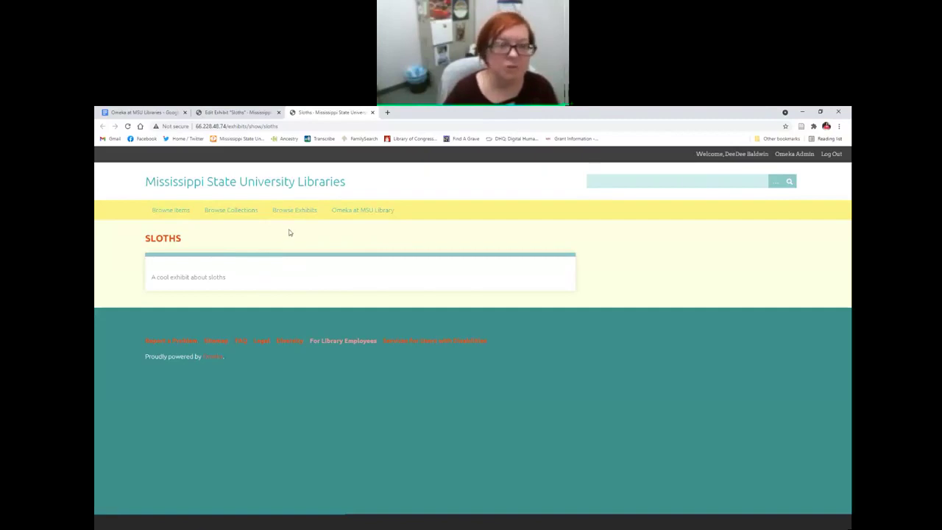
left_click(372, 113)
scroll(515, 368, "down", 1)
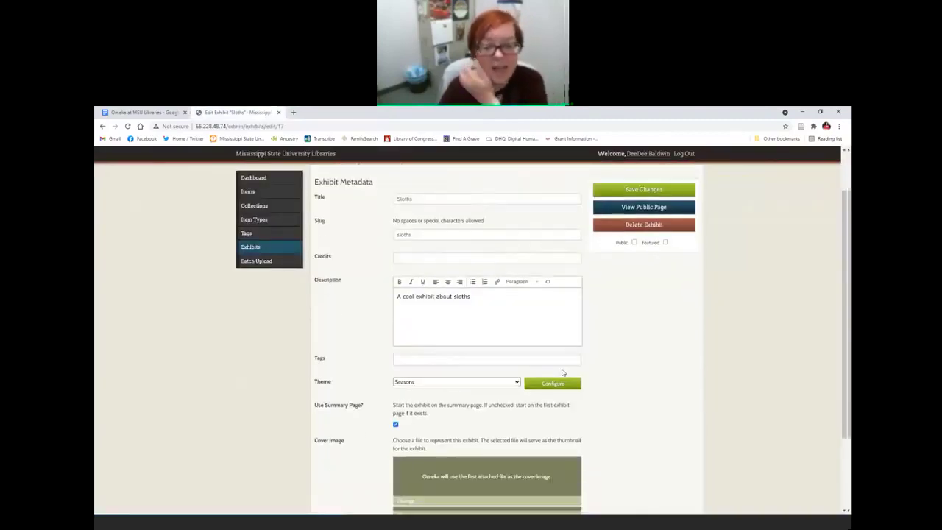
Step: Switch the Seasons style sheet to Night, save, and preview the public page
left_click(551, 379)
left_click(416, 272)
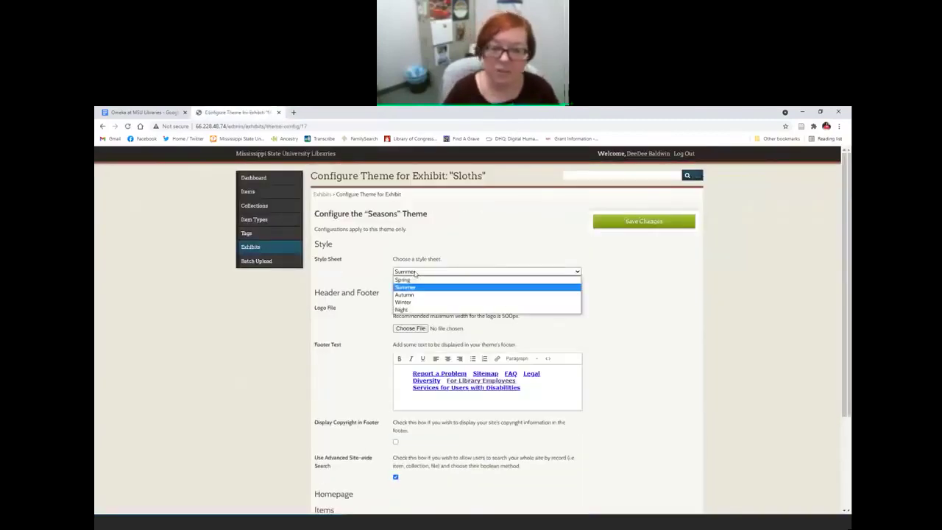
left_click(401, 309)
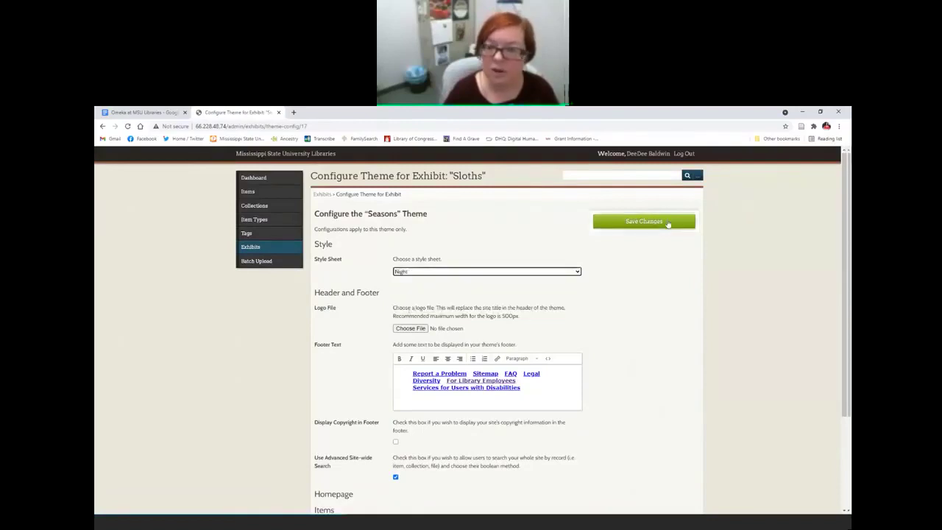
left_click(668, 222)
left_click(635, 263)
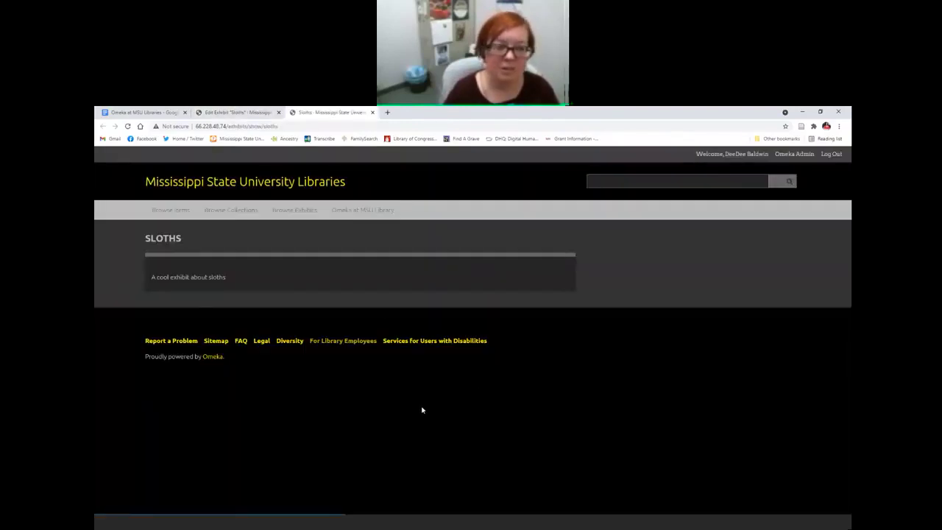
left_click(372, 112)
scroll(438, 397, "down", 1)
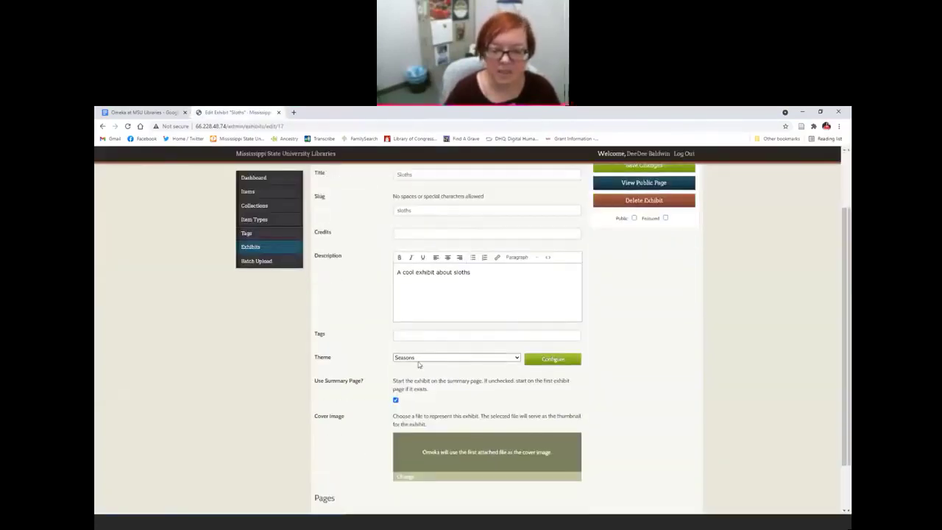
Step: Switch the Sloths theme to Thanks, Roy, save its settings, and view the public page
left_click(423, 358)
left_click(409, 388)
left_click(552, 359)
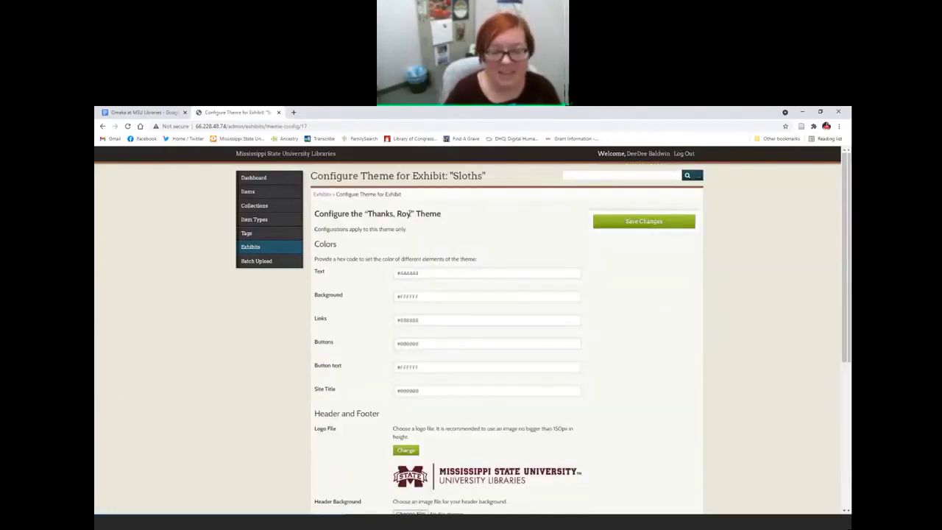
scroll(374, 237, "down", 1)
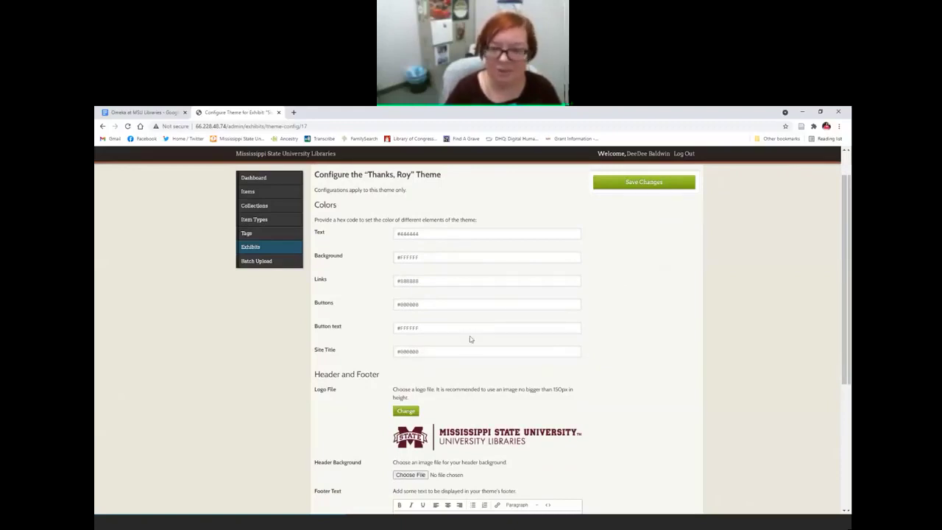
scroll(470, 339, "up", 1)
left_click(617, 221)
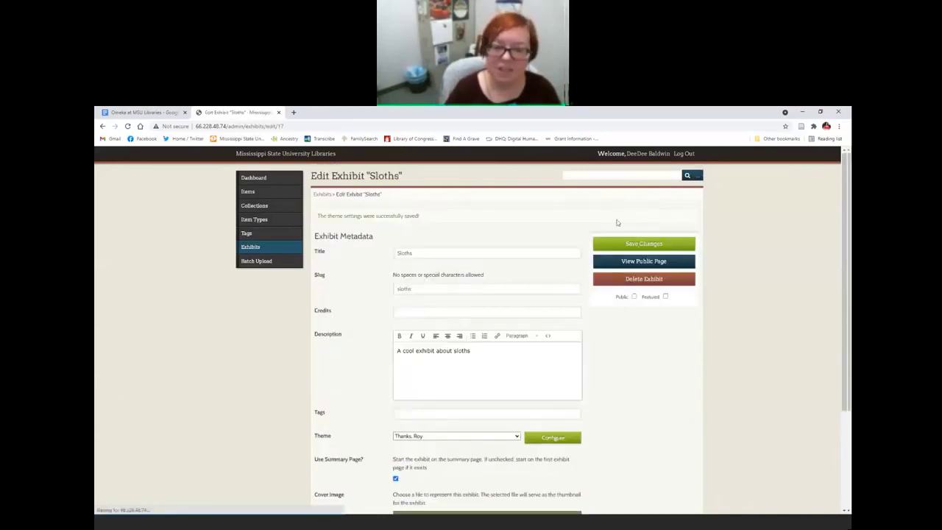
left_click(628, 265)
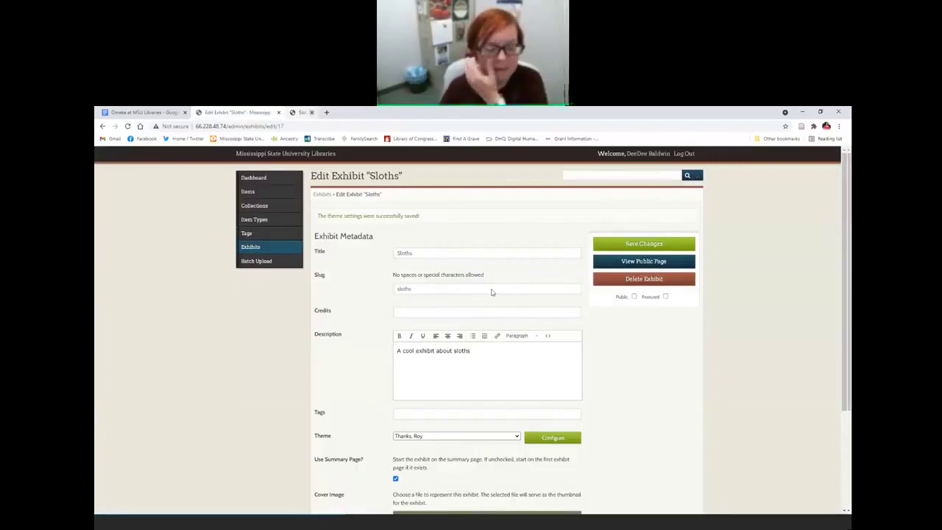
Step: Put the exhibit back on Seasons with the Autumn style sheet, save, and preview it
left_click(374, 111)
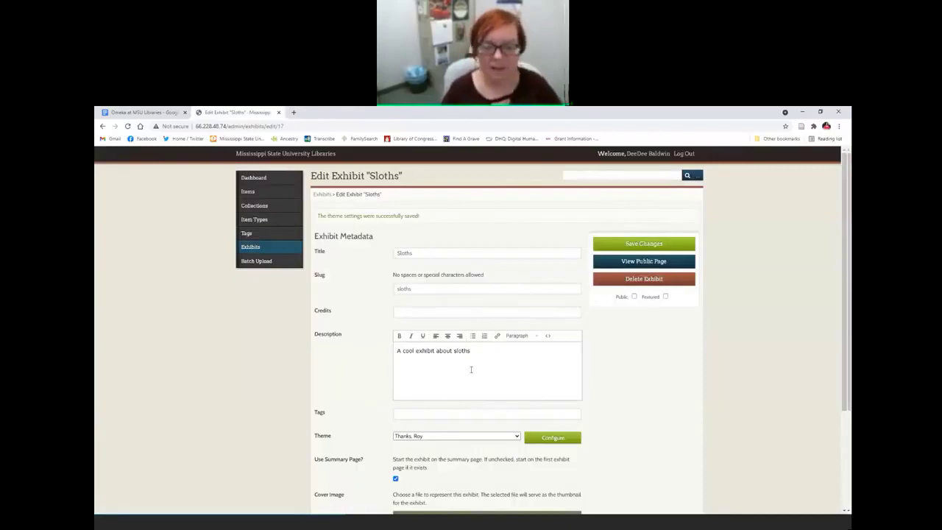
scroll(444, 365, "down", 2)
left_click(425, 359)
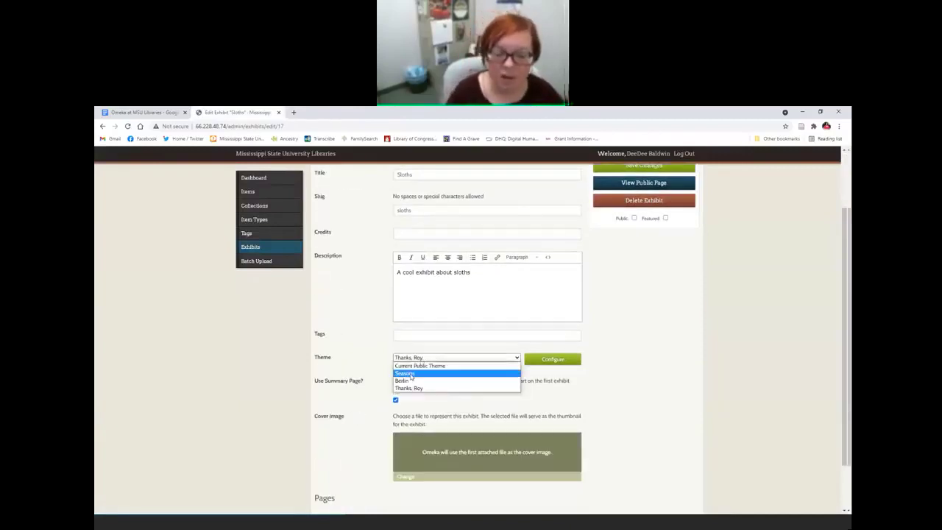
left_click(423, 375)
left_click(556, 359)
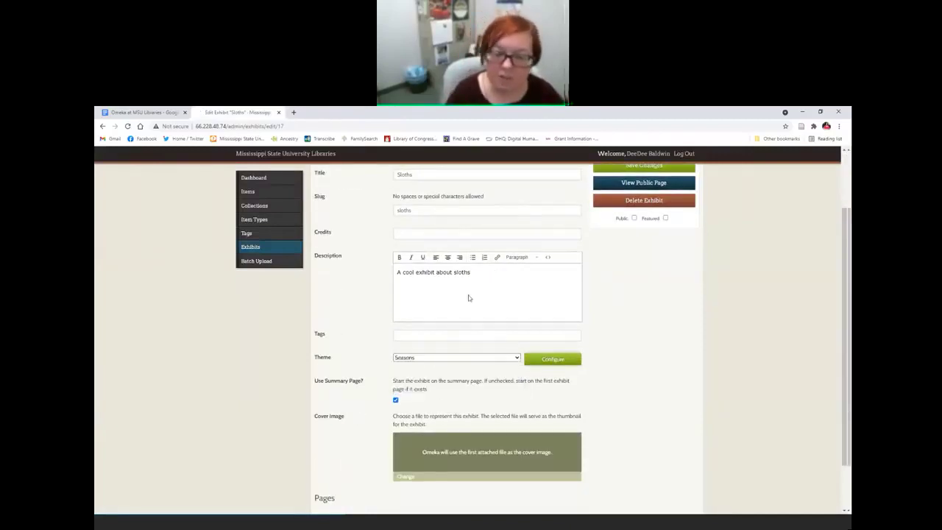
left_click(410, 273)
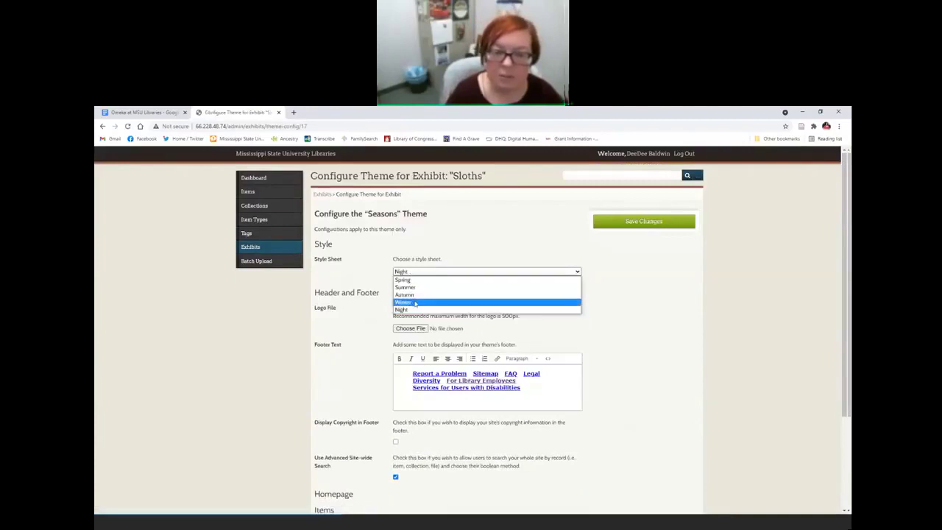
left_click(415, 299)
left_click(665, 221)
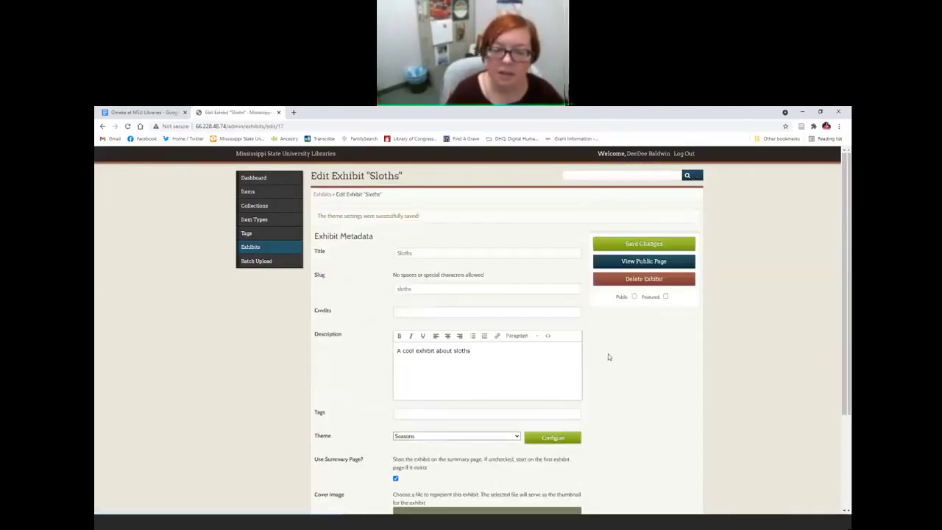
left_click(618, 269)
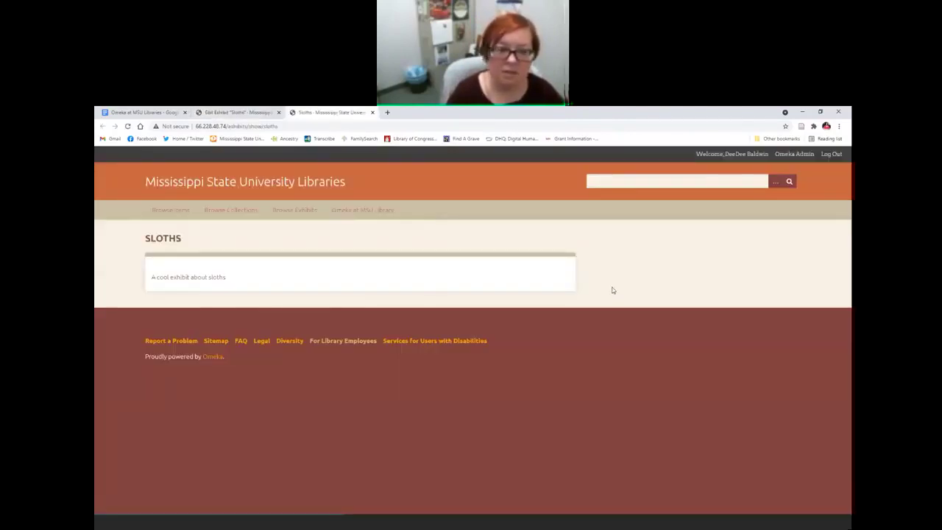
left_click(373, 112)
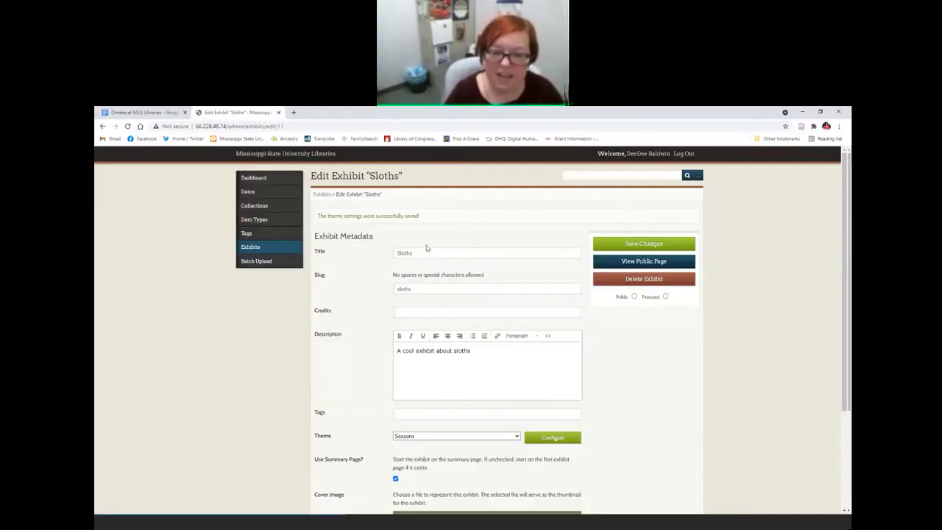
Step: Start a new page in the Sloths exhibit from the Pages section
scroll(469, 393, "down", 3)
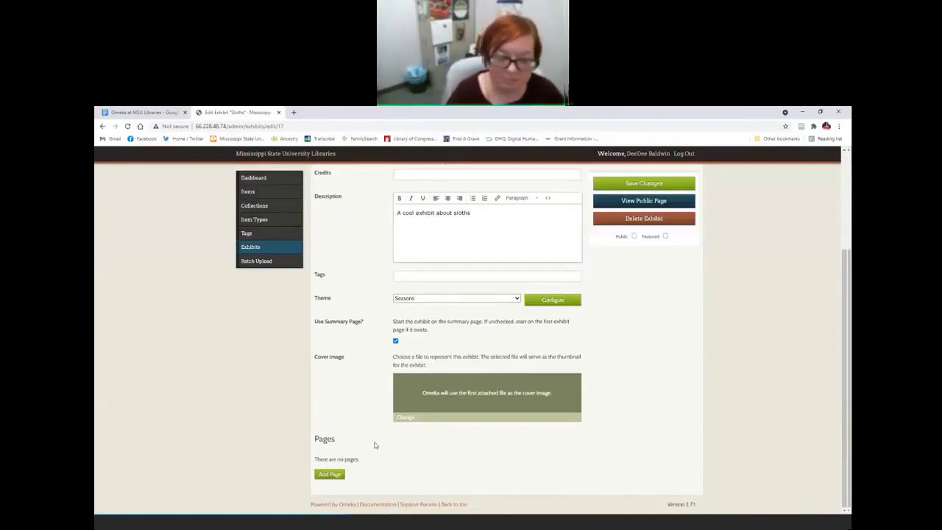
left_click(330, 476)
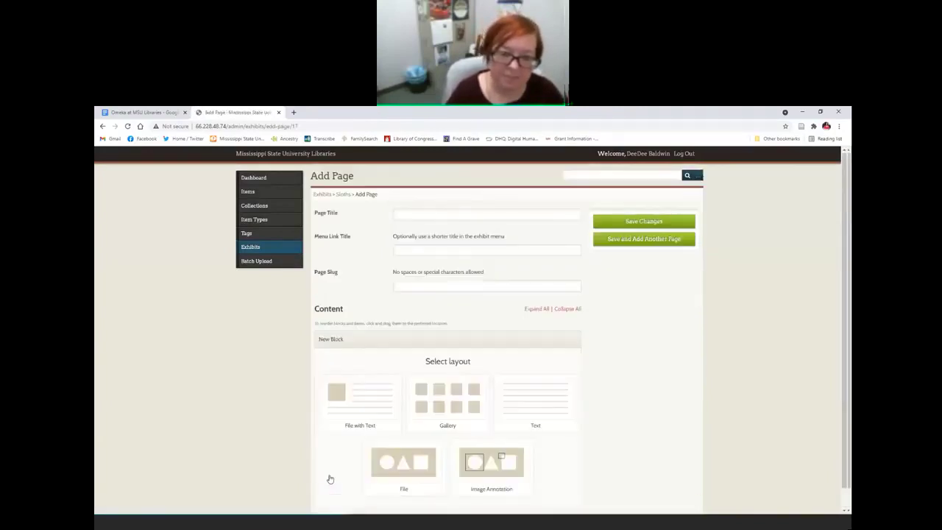
left_click(420, 216)
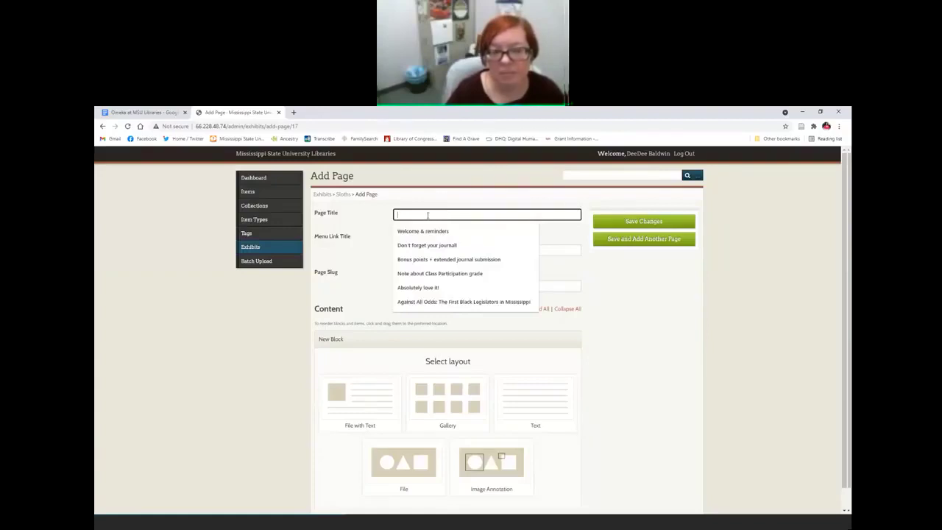
left_click(371, 236)
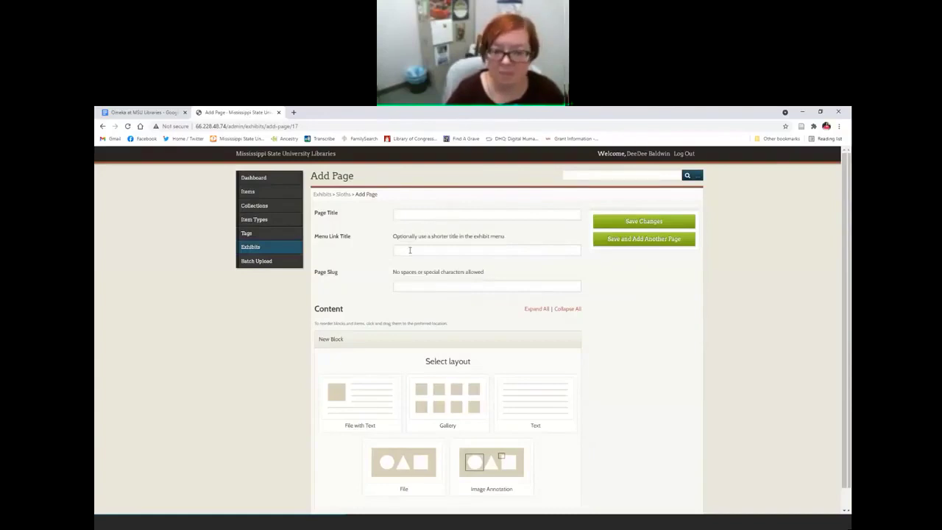
Step: Open the Against All Odds legislators exhibit in a new tab as a reference
left_click(294, 112)
type("exhib")
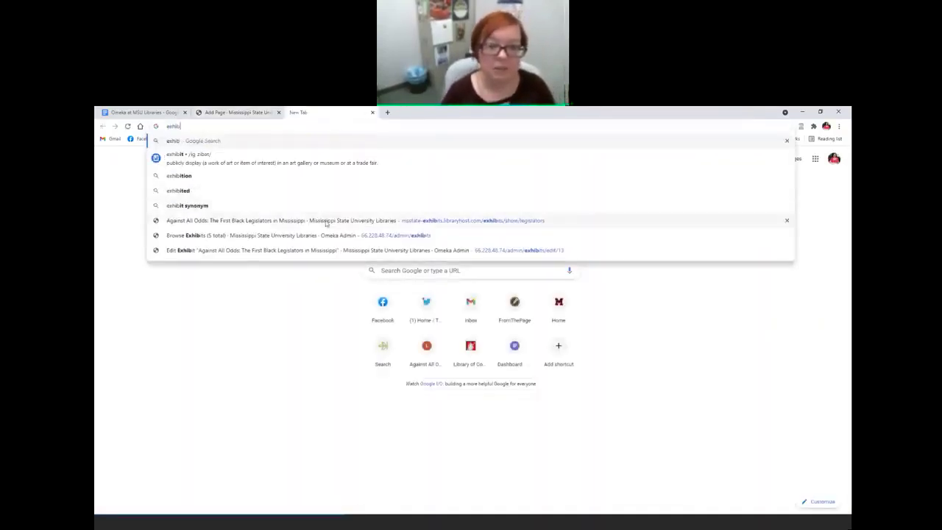
left_click(324, 216)
scroll(522, 340, "down", 3)
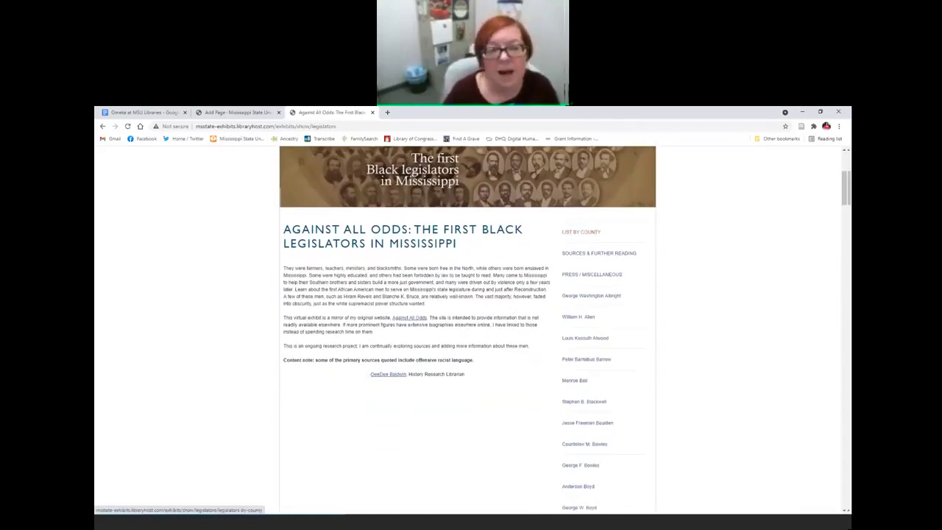
left_click(236, 112)
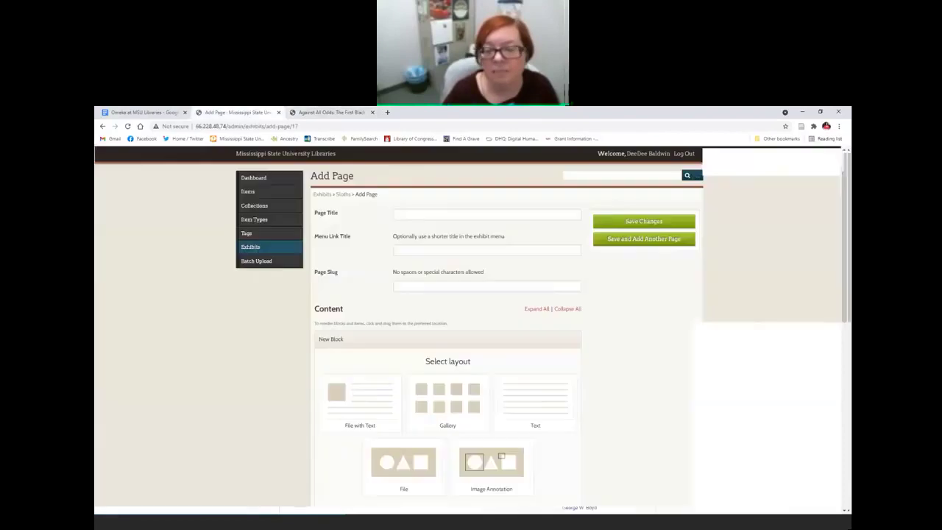
left_click(403, 249)
Step: Show the Legislators by County page and its heading, then return to the Add Page form
key("ctrl+Tab")
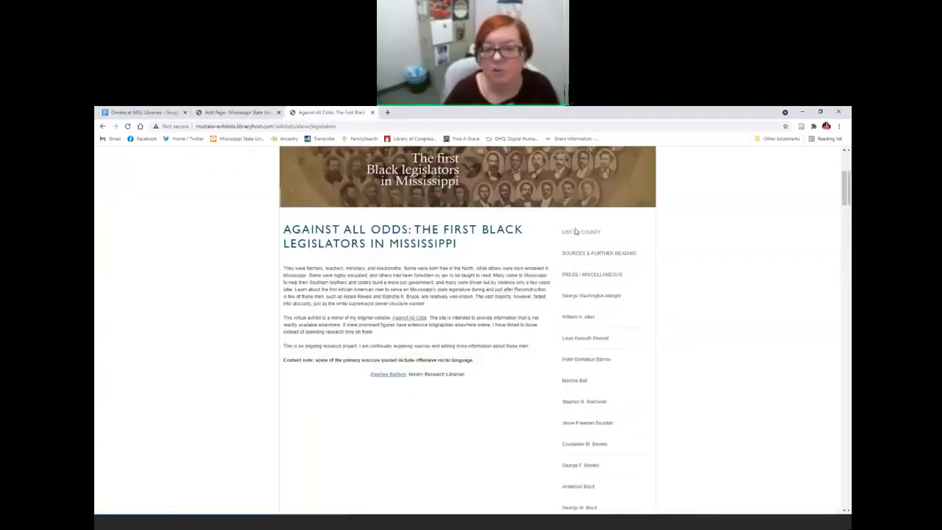
left_click(576, 231)
scroll(543, 262, "down", 2)
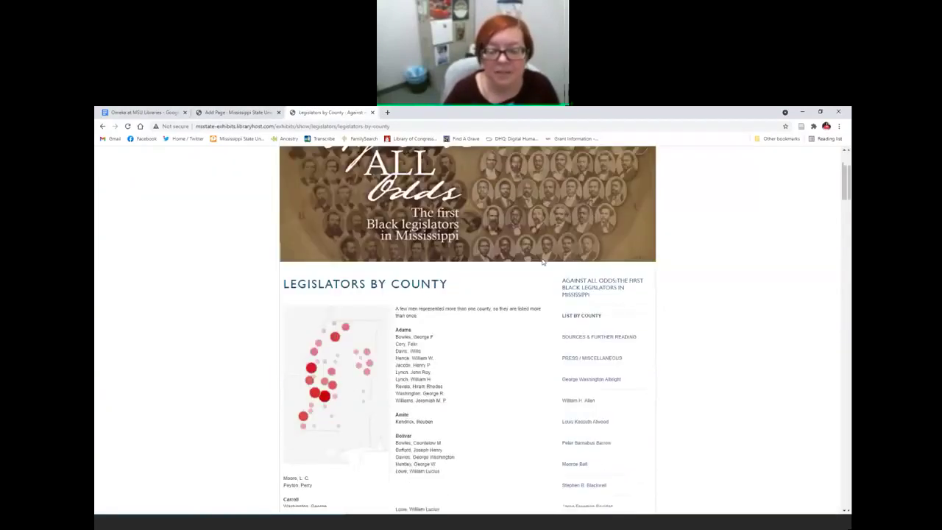
scroll(542, 262, "down", 1)
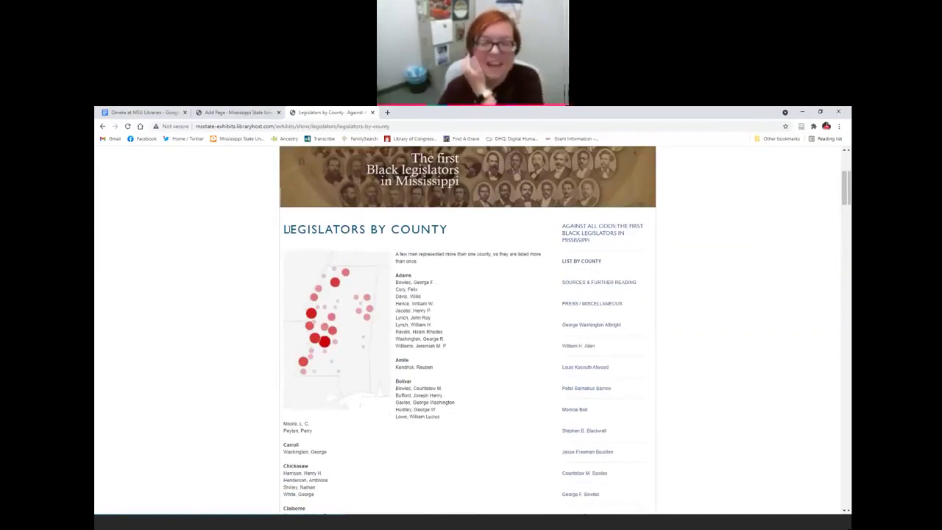
left_click_drag(284, 229, 447, 230)
left_click(490, 239)
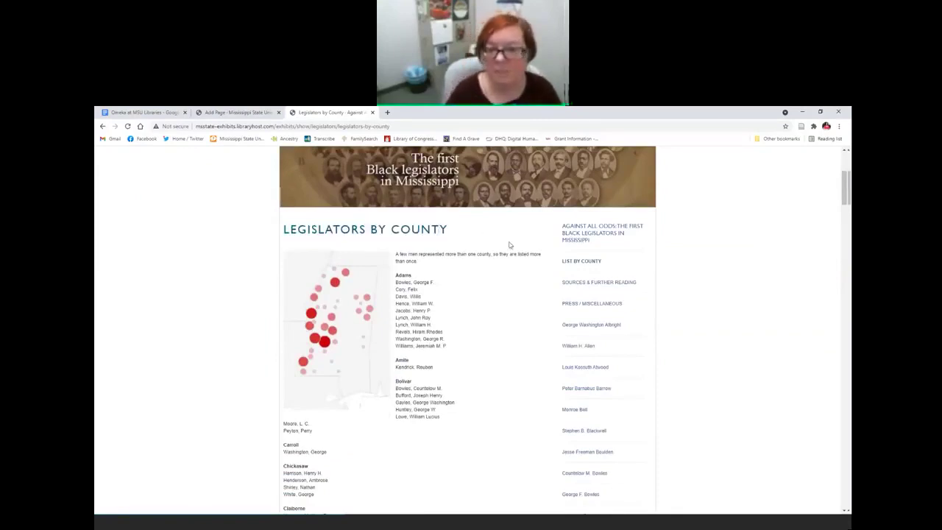
left_click(596, 262)
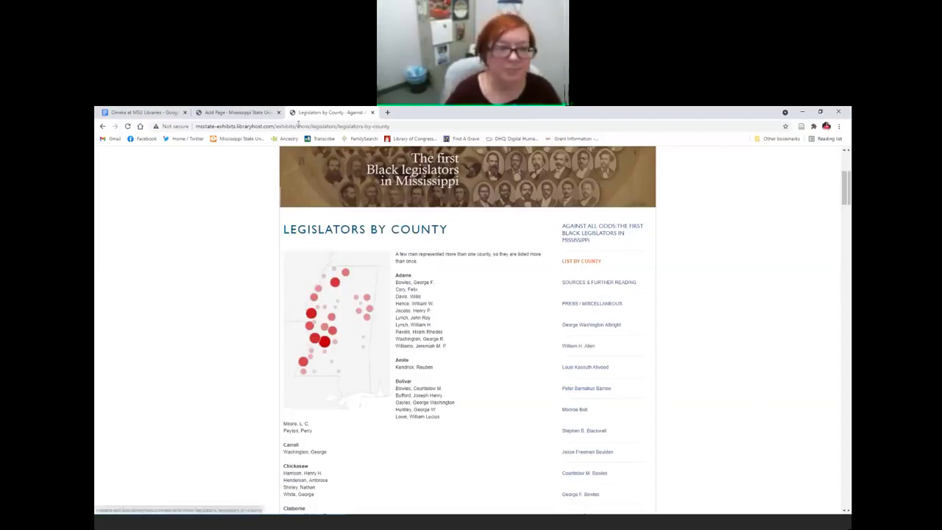
key("ctrl+shift+Tab")
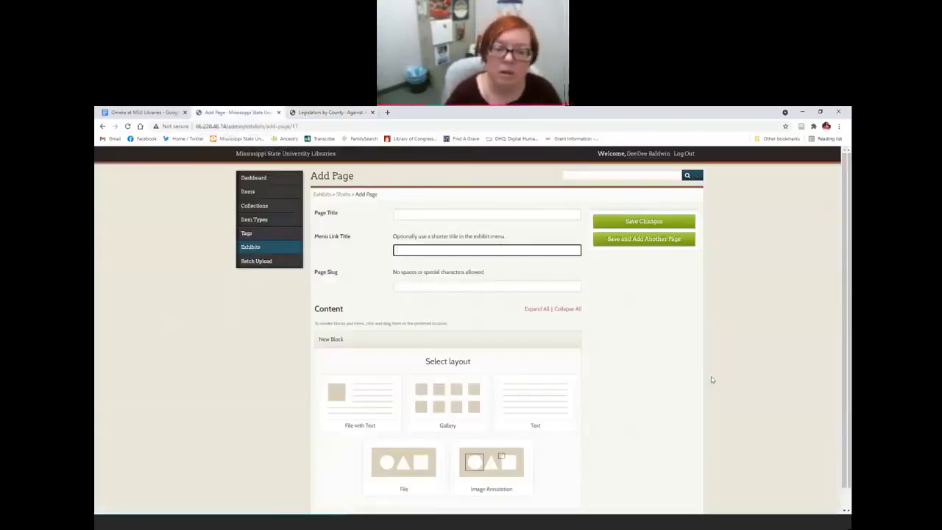
scroll(672, 379, "down", 1)
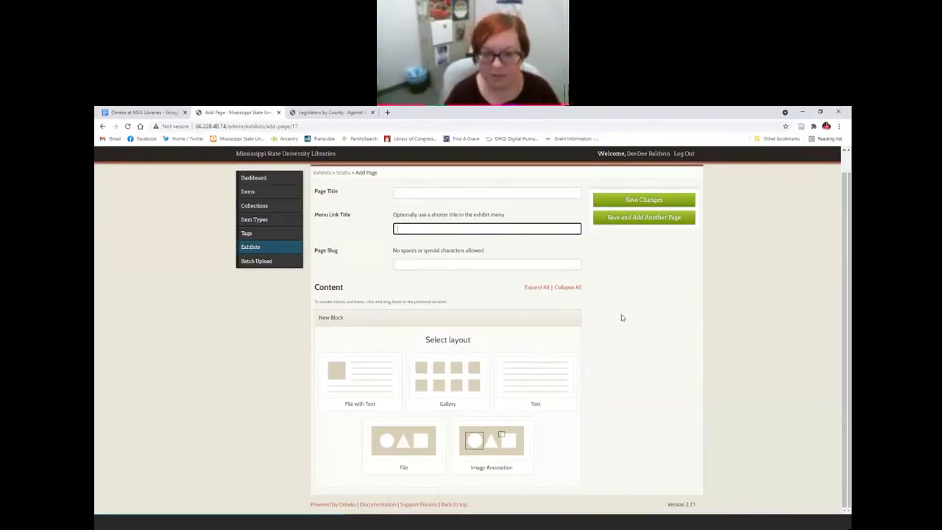
Step: Enter page title 'I love sloths', menu link title 'Sloths' and slug 'sloths'
left_click(452, 192)
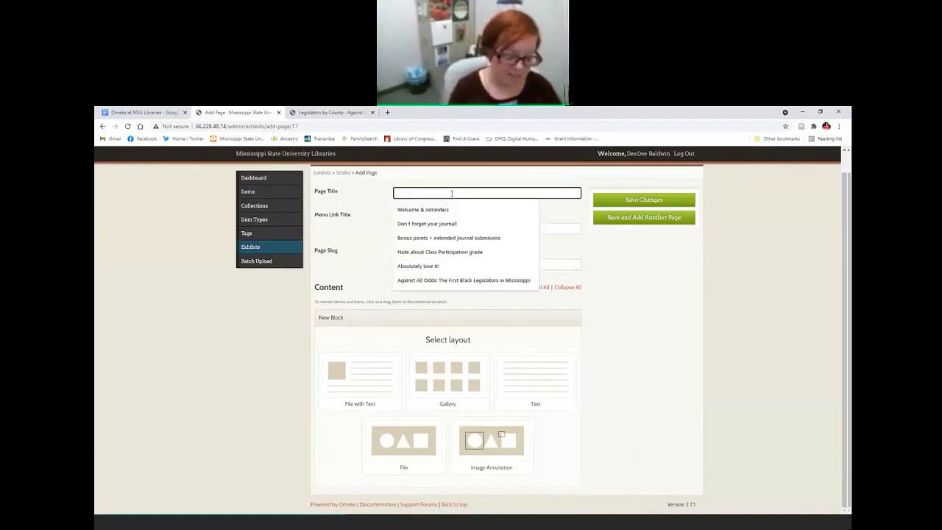
type("I love sloths")
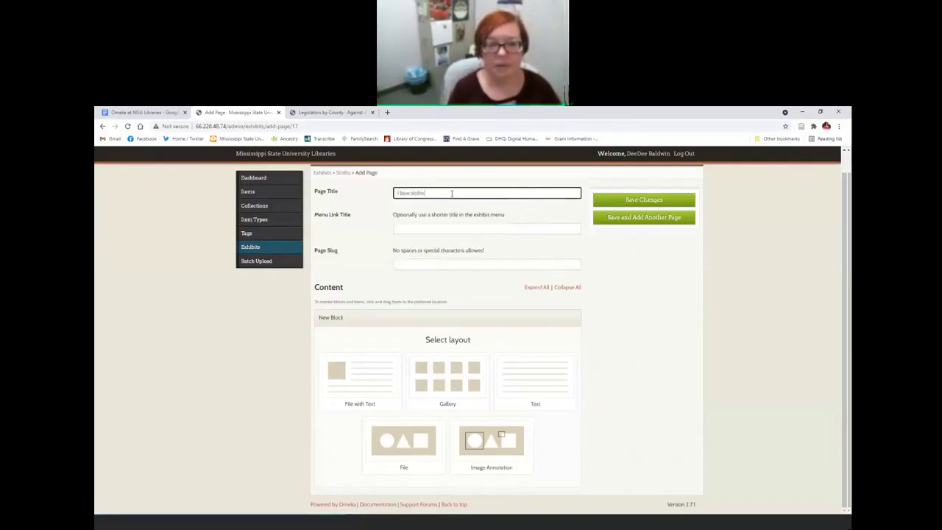
left_click(480, 229)
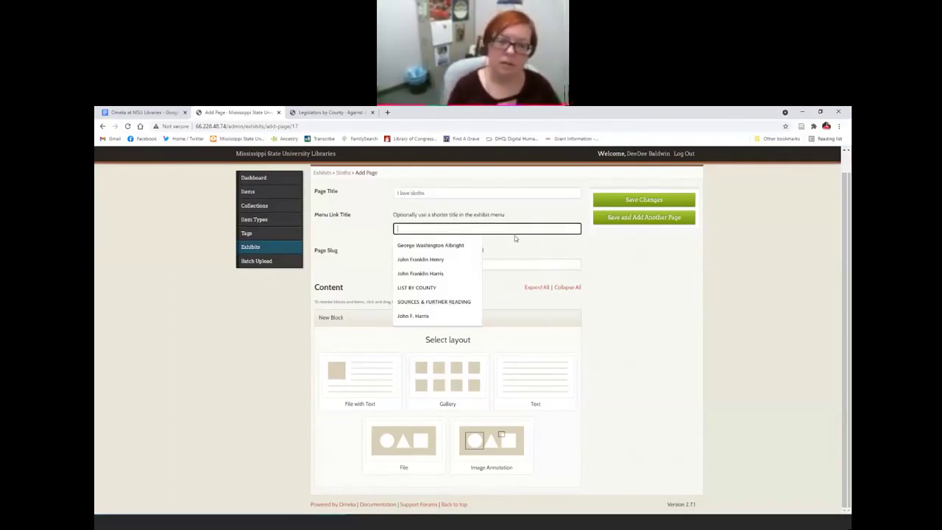
type("Sloths")
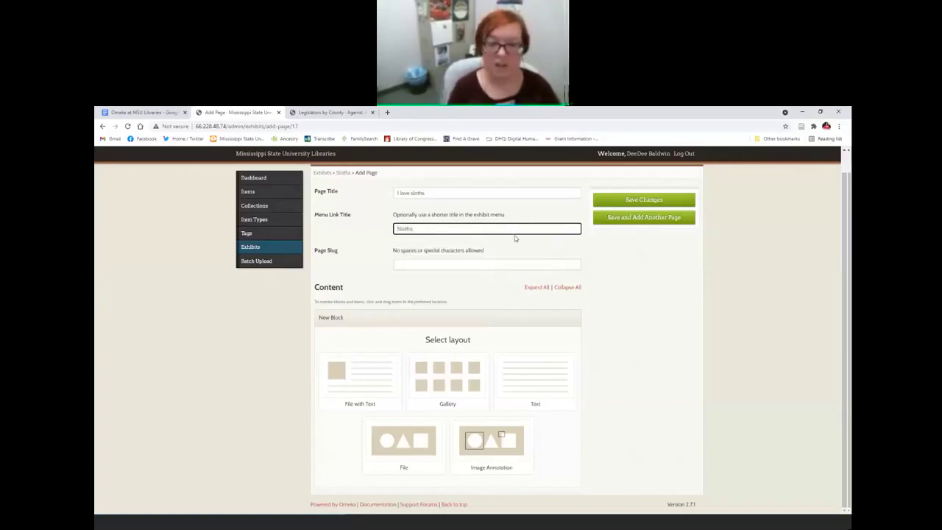
key("Tab")
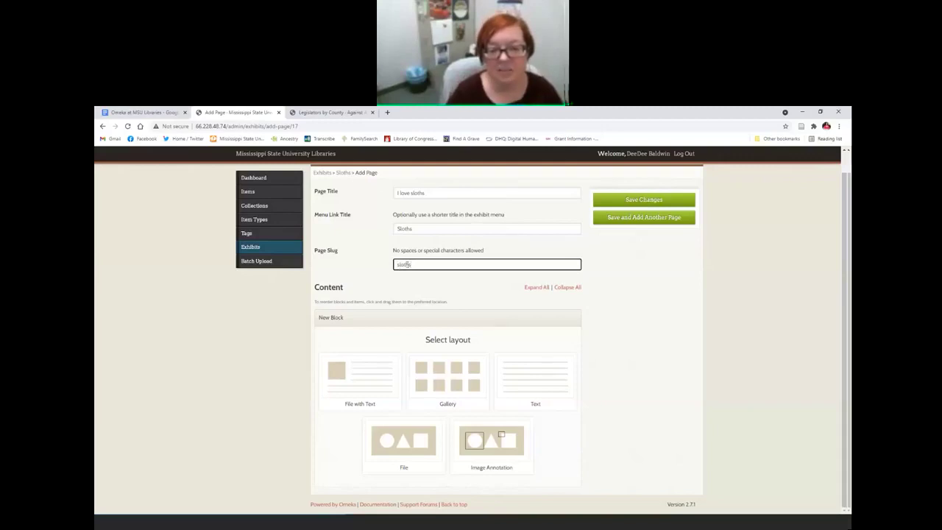
left_click(398, 193)
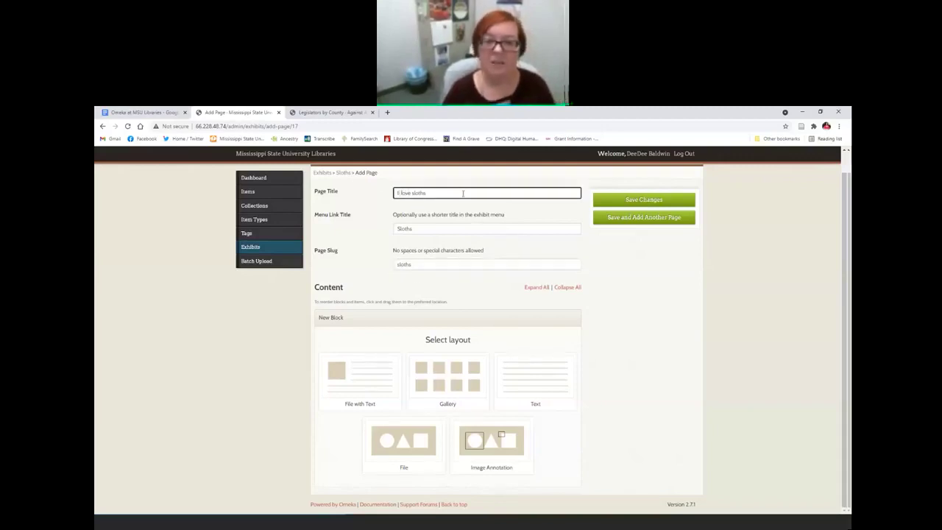
Step: Point out the slug in the Legislators by County web address, then open George Washington Albright's page
left_click(332, 111)
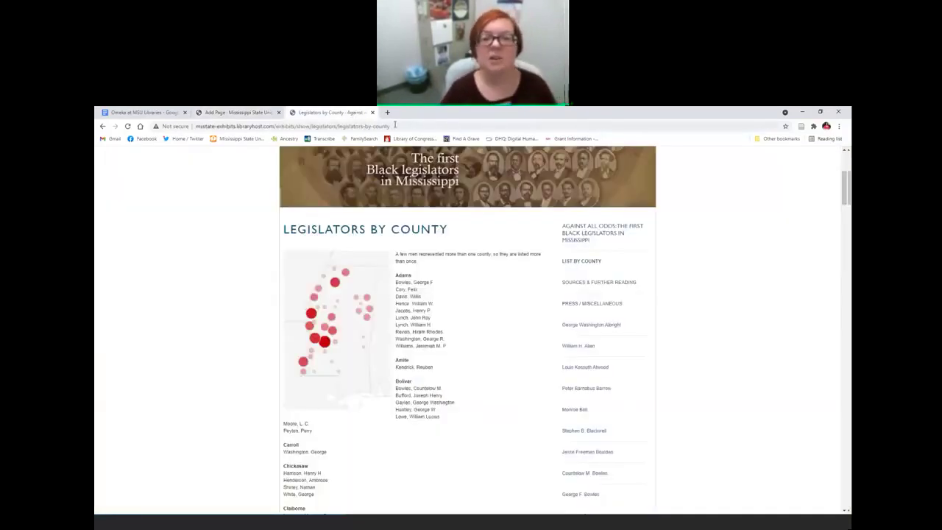
left_click_drag(390, 126, 337, 126)
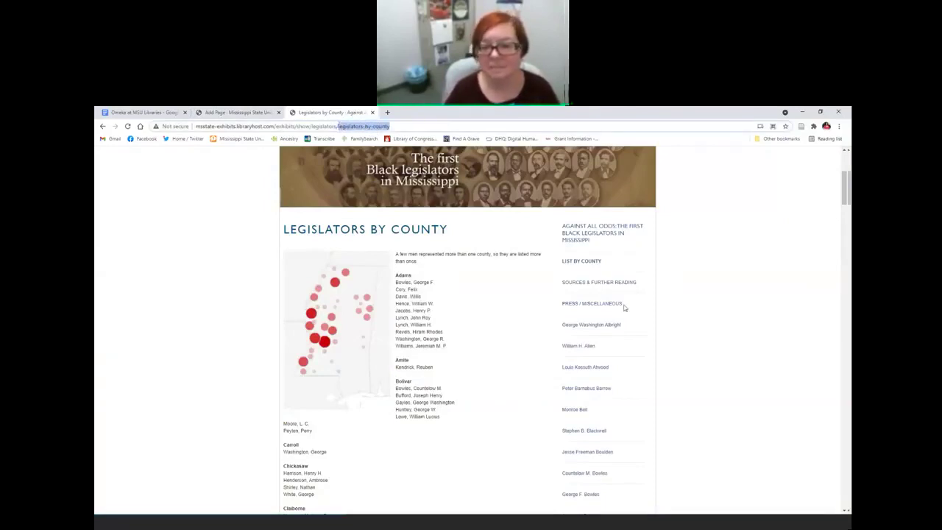
left_click(604, 329)
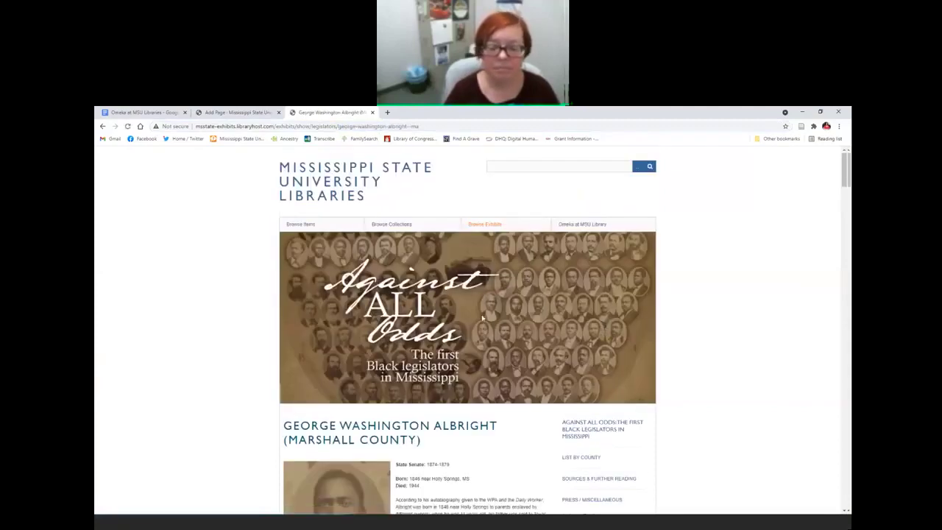
Step: Highlight the slug in George Washington Albright's page address, then return to the Add Page form
scroll(483, 318, "down", 3)
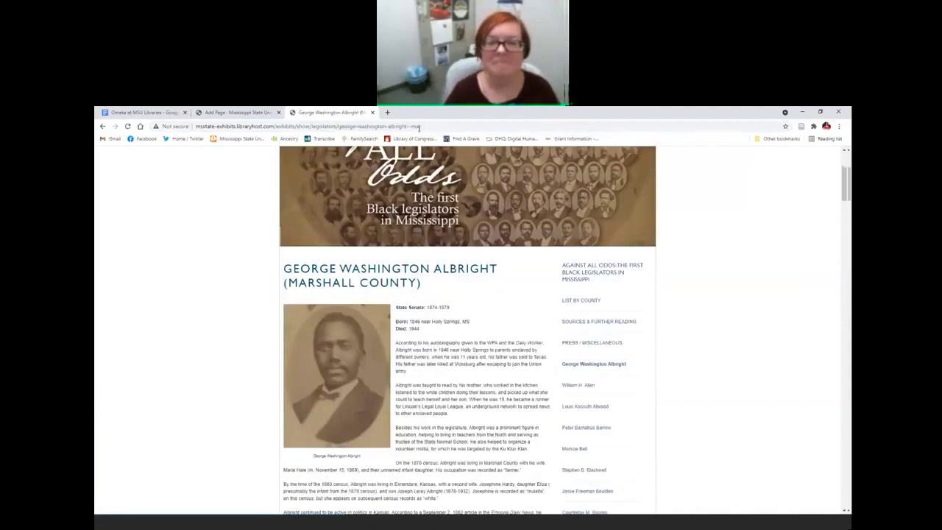
left_click_drag(424, 127, 339, 127)
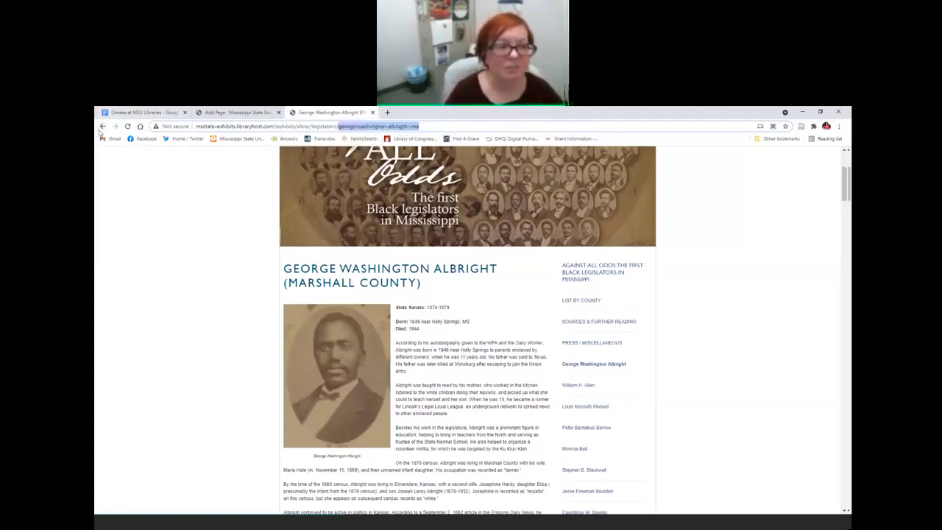
left_click(104, 126)
left_click(251, 112)
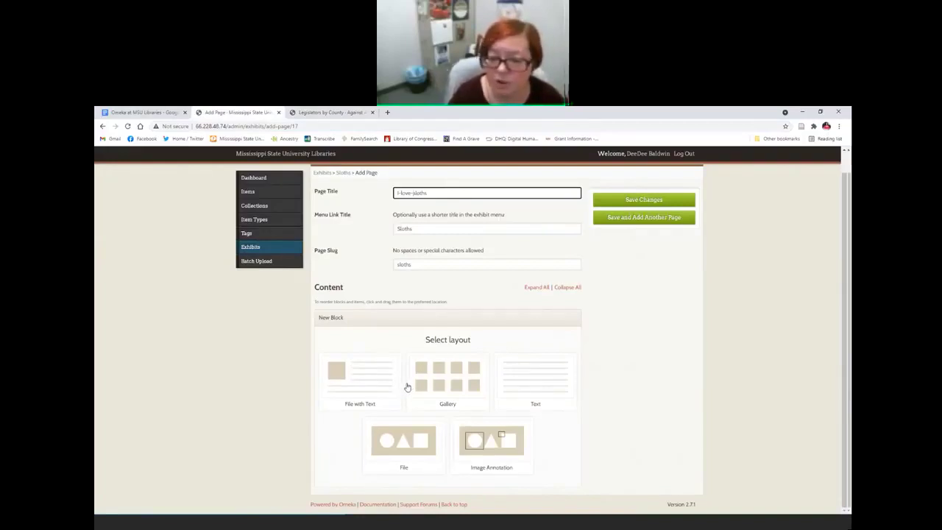
Step: Add a File with Text block showing the Clarion-Ledger clipping captioned 'Photo of sloth'
left_click(367, 376)
scroll(360, 346, "down", 1)
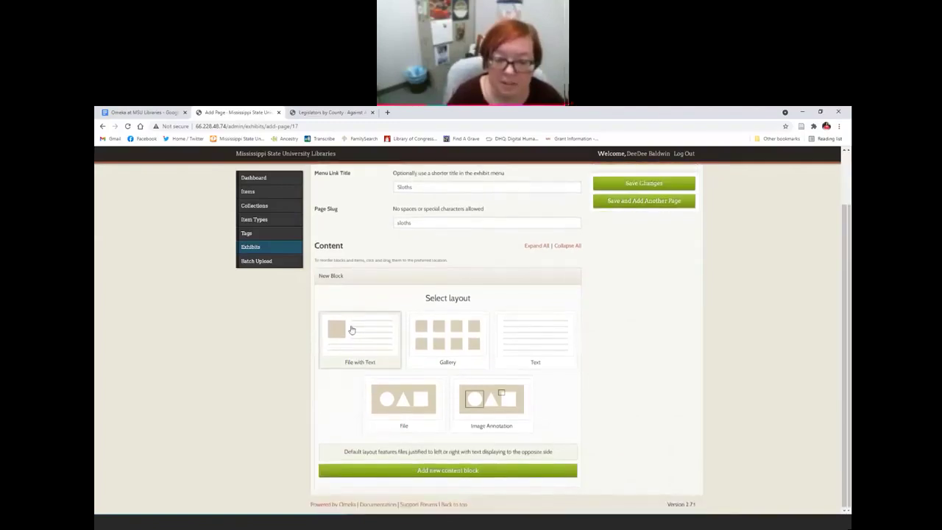
left_click(425, 473)
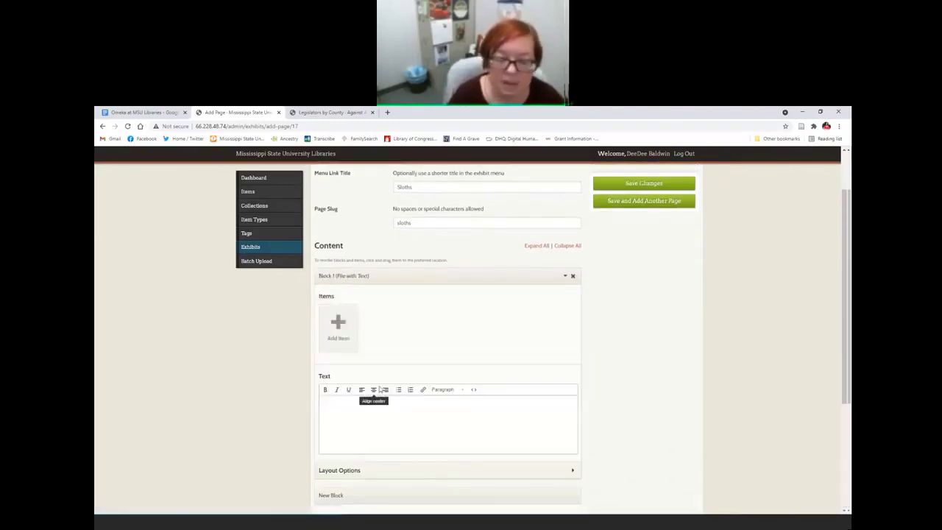
left_click(338, 324)
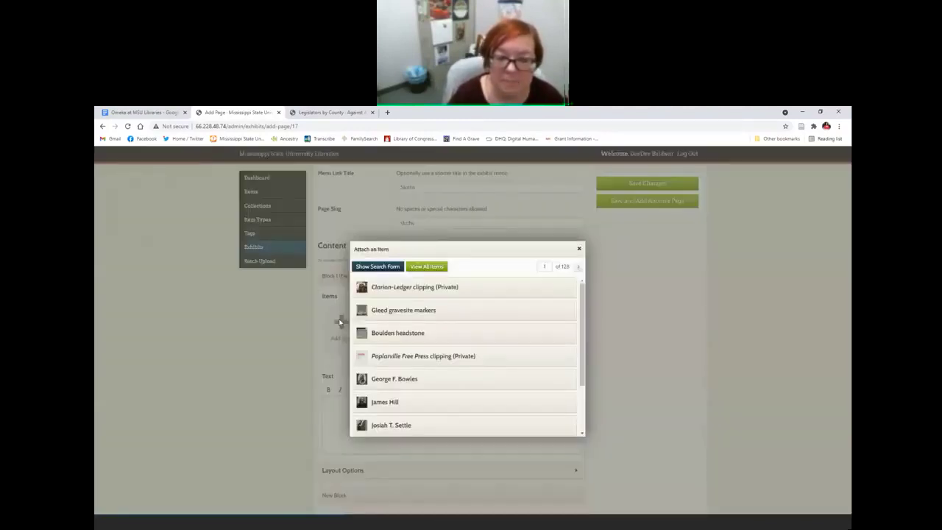
mouse_move(433, 289)
left_click(545, 289)
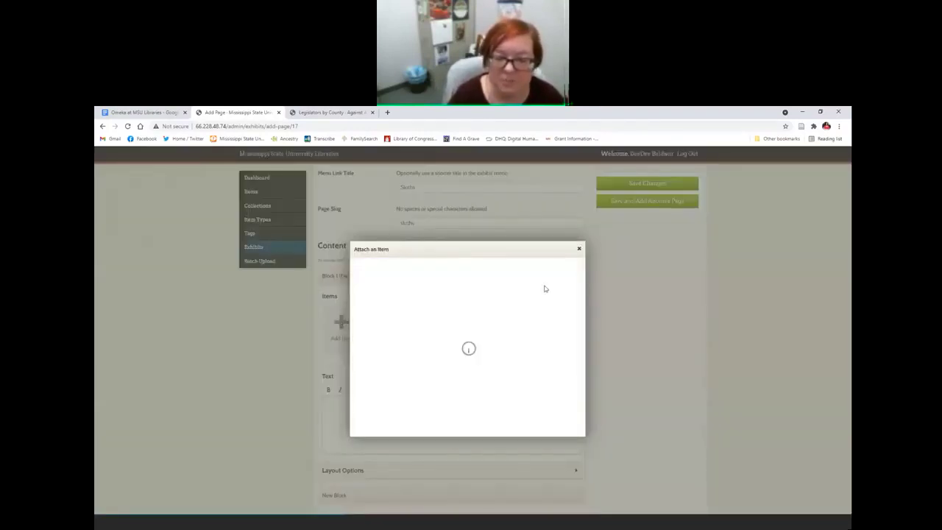
left_click(384, 394)
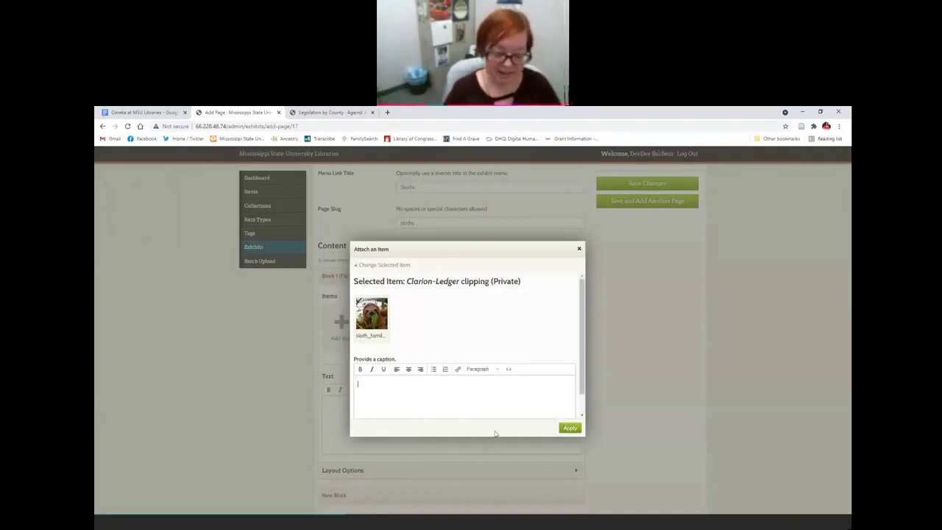
type("P")
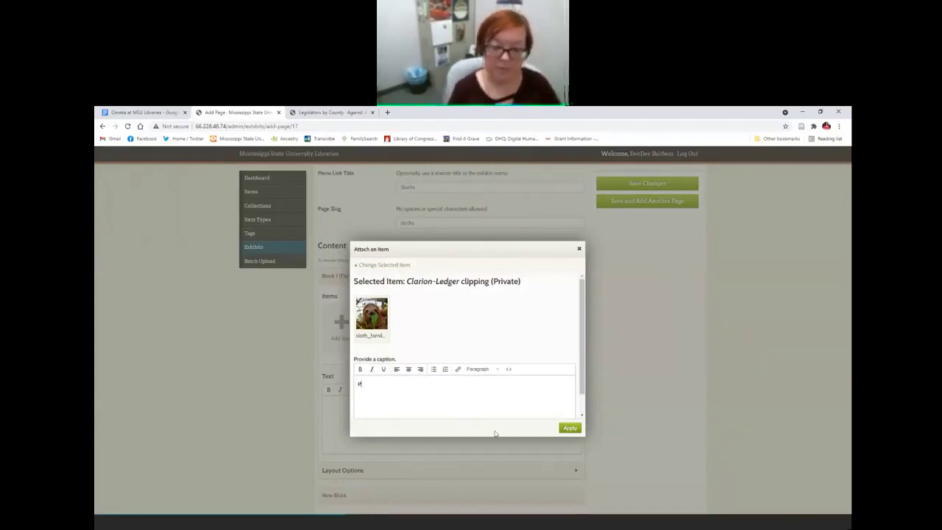
type("hoto of sloth")
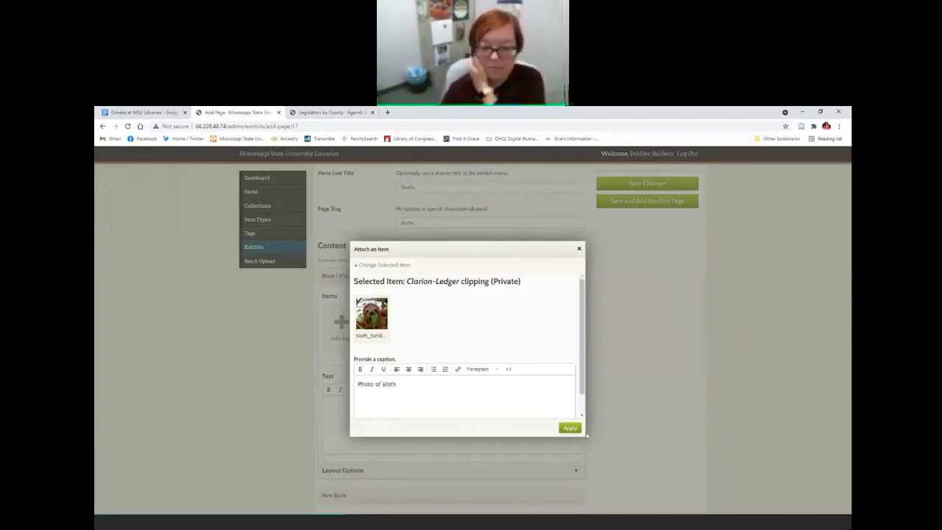
left_click(571, 429)
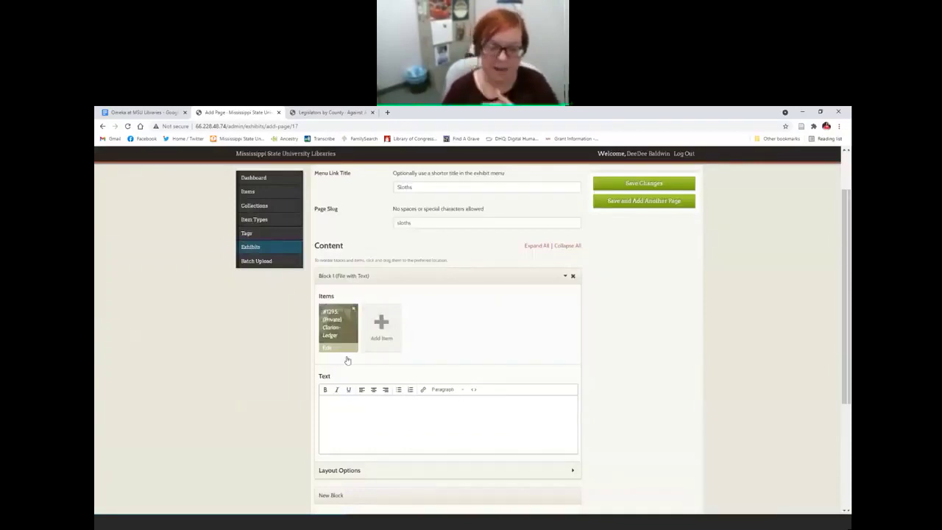
left_click(385, 399)
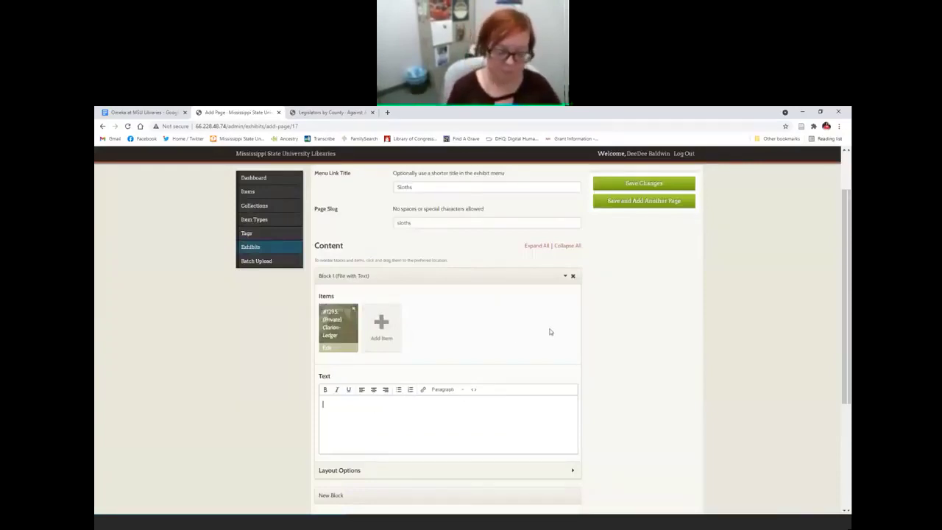
Step: Write the block text 'I love sloths, so I made an exhibit about sloths.' and save the page
type("I love sloths")
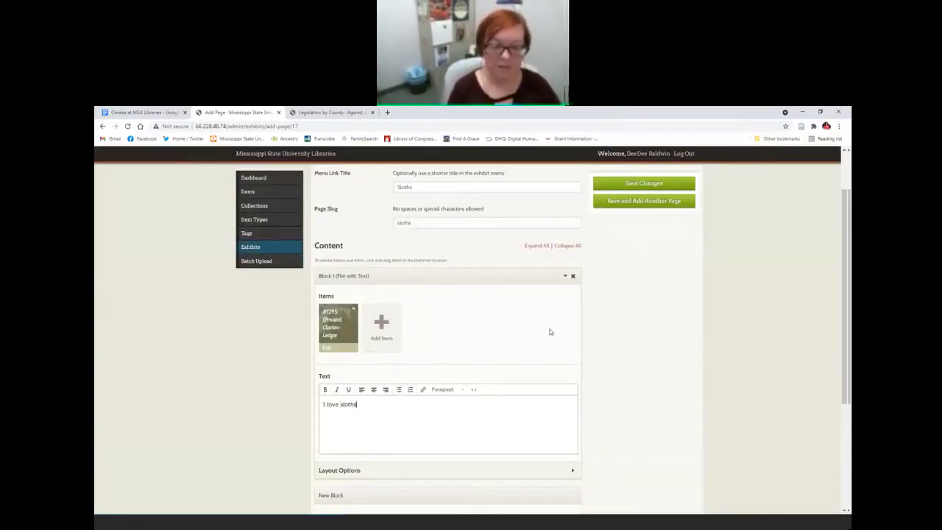
type(", so I made an exhib")
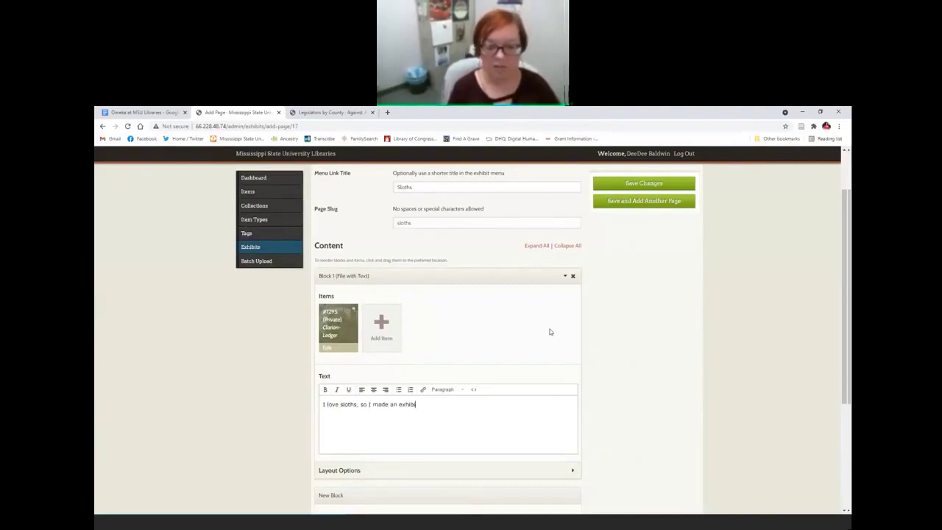
type("it about sloths.")
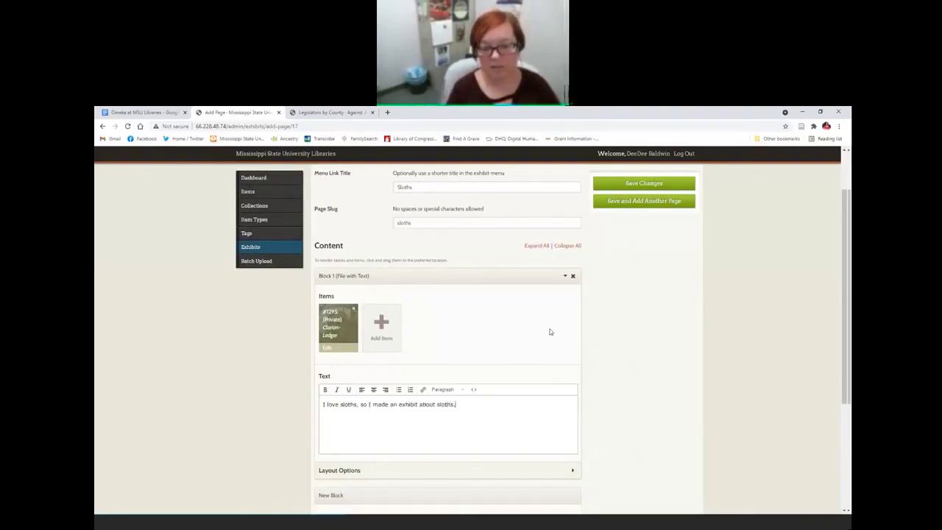
scroll(663, 314, "up", 1)
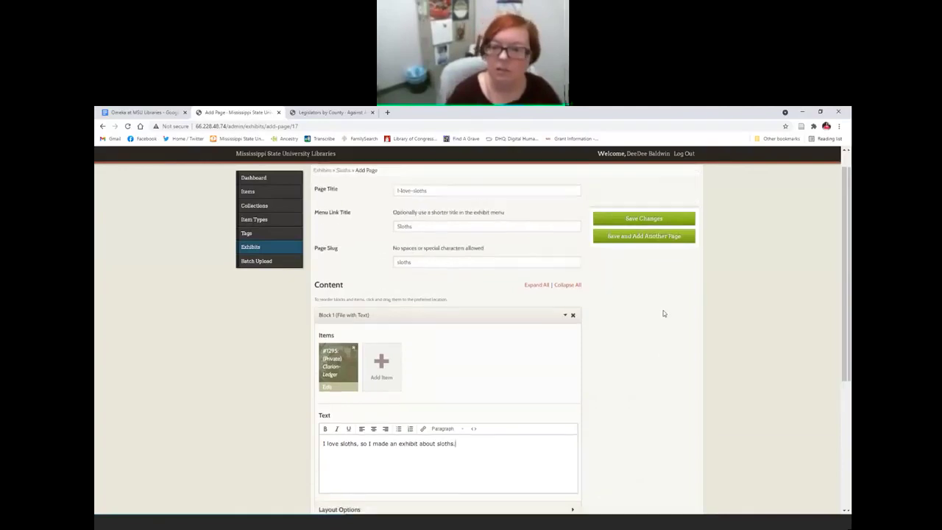
scroll(663, 314, "down", 5)
scroll(663, 313, "up", 3)
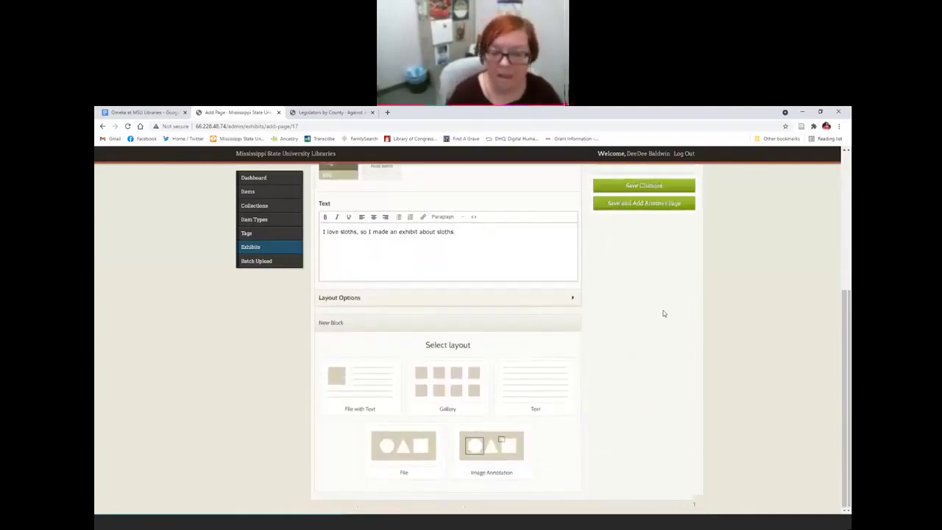
left_click(625, 180)
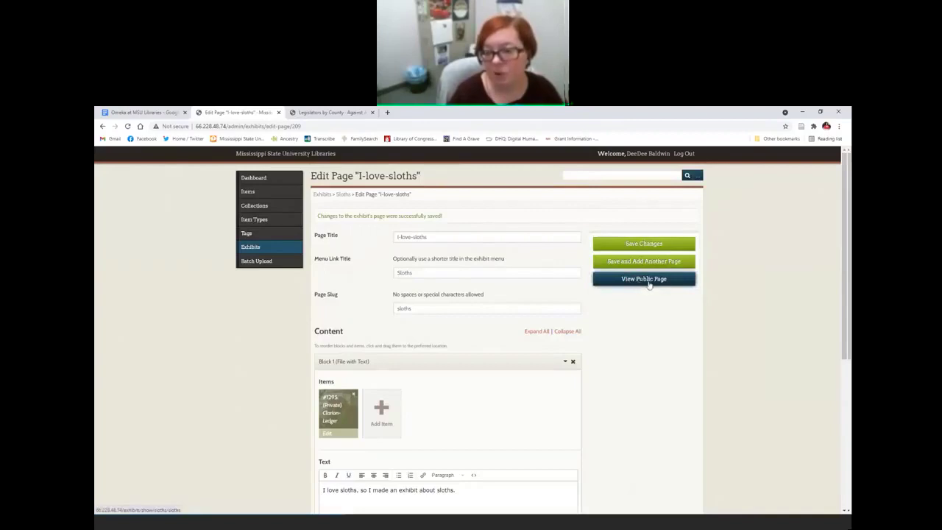
left_click(643, 280)
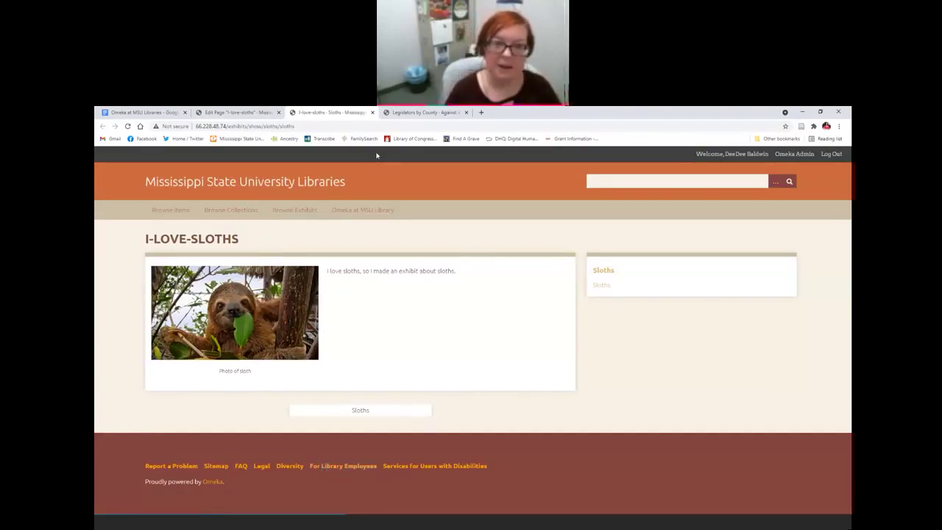
left_click(373, 113)
scroll(615, 355, "down", 4)
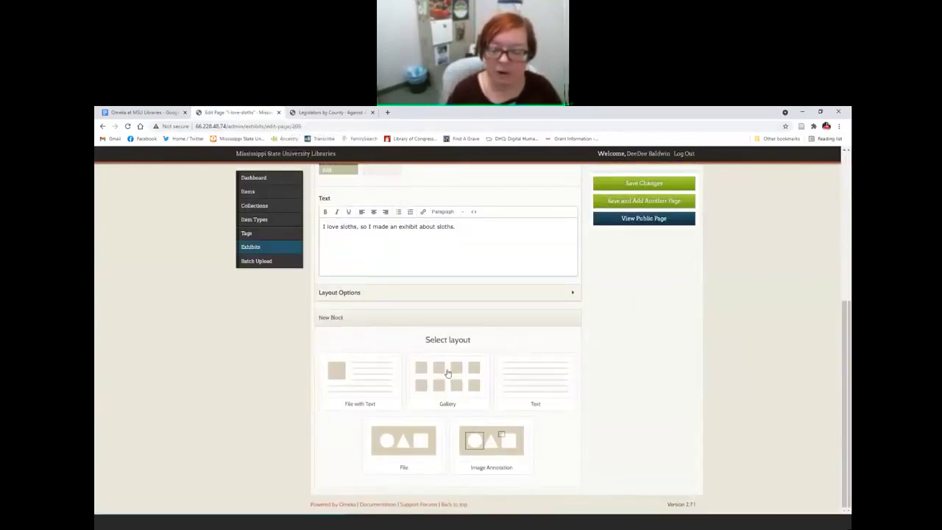
Step: Add a Gallery block and attach the Clarion-Ledger clipping to it
left_click(448, 373)
scroll(447, 449, "down", 1)
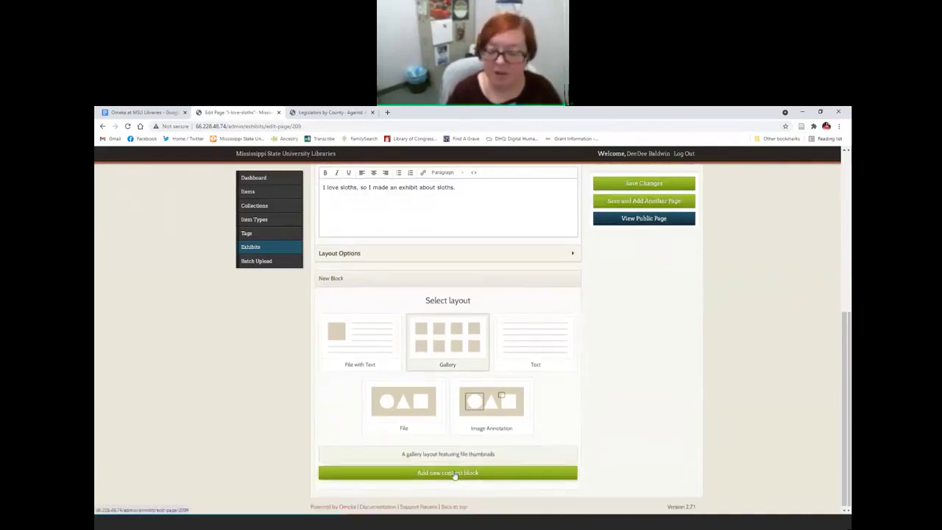
left_click(455, 473)
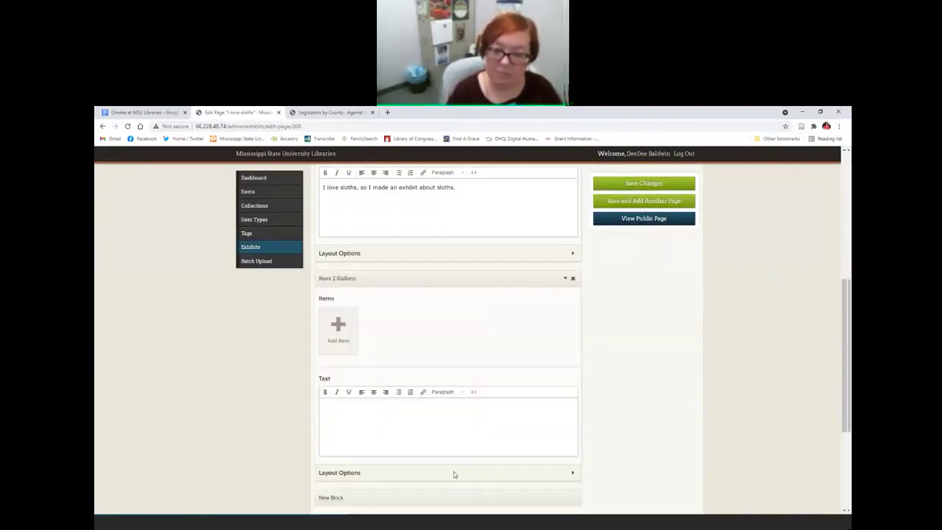
left_click(340, 331)
left_click(431, 292)
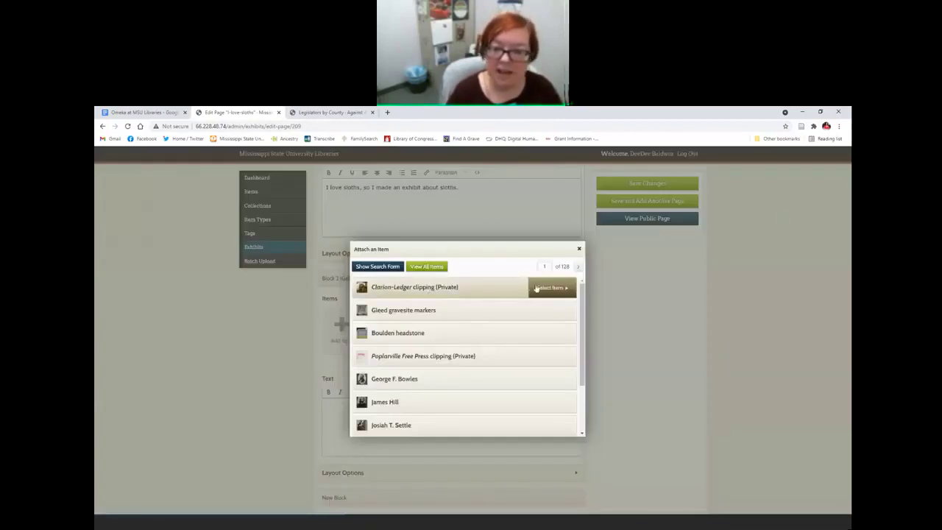
left_click(536, 289)
left_click(574, 433)
Step: Attach the Boulden headstone, Gleed gravesite markers and James Hill items to the gallery
left_click(380, 321)
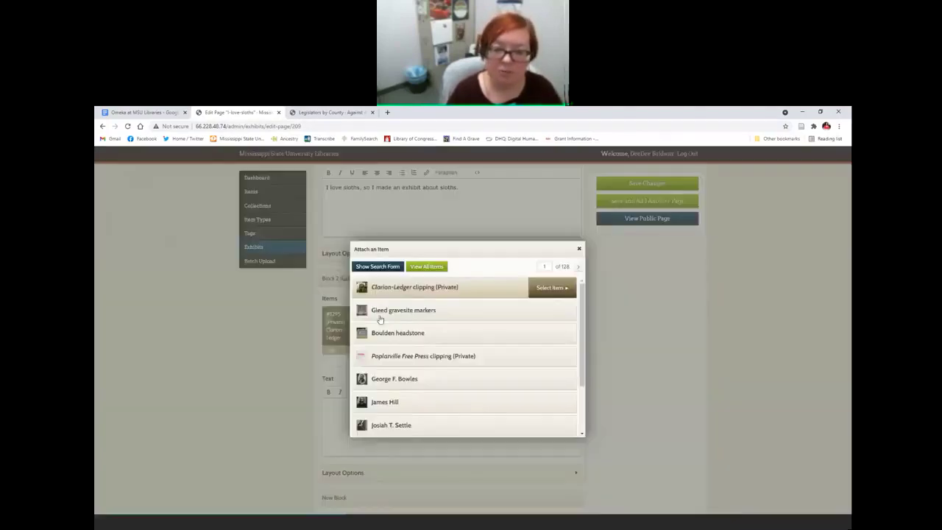
left_click(434, 332)
left_click(535, 335)
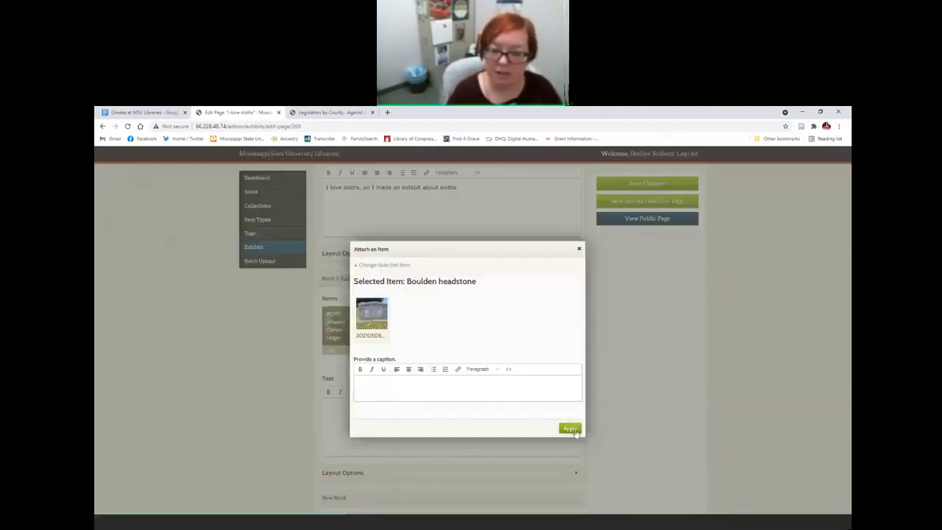
left_click(573, 432)
left_click(422, 322)
left_click(420, 310)
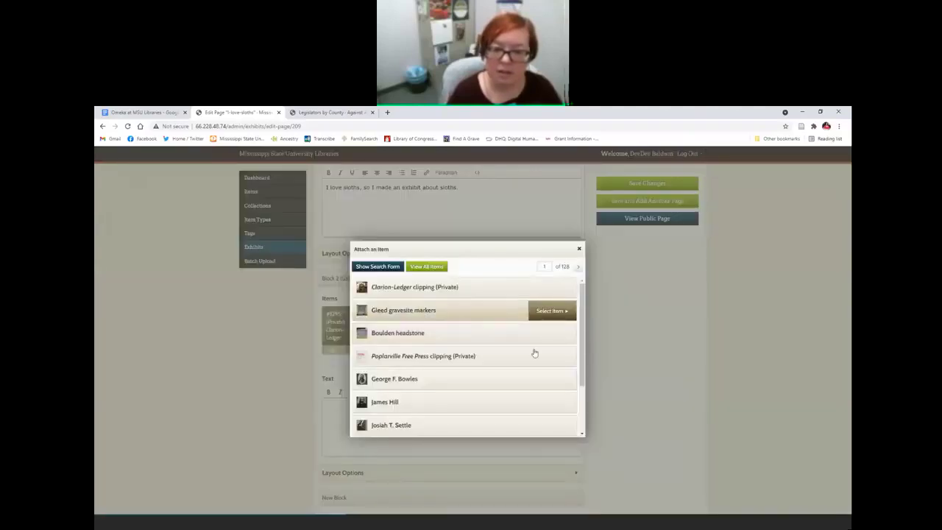
left_click(551, 317)
left_click(569, 429)
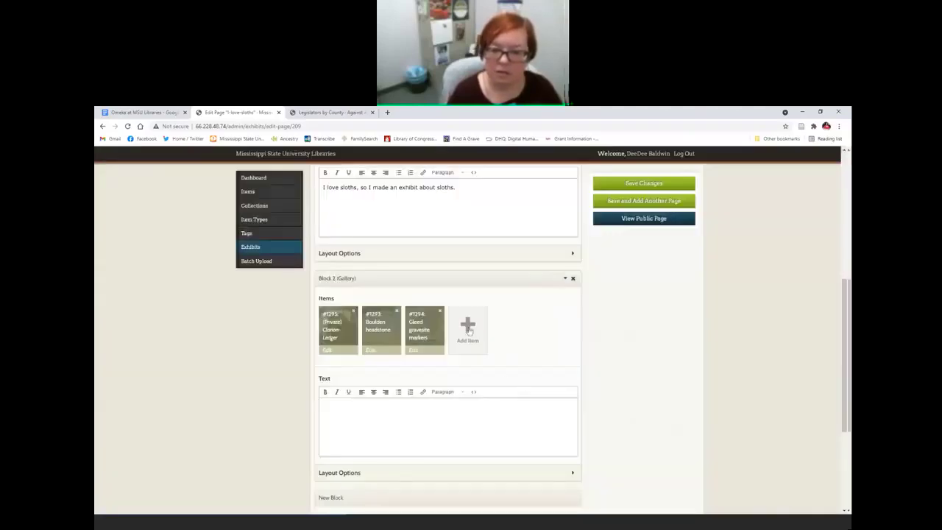
left_click(472, 329)
left_click(427, 403)
left_click(551, 404)
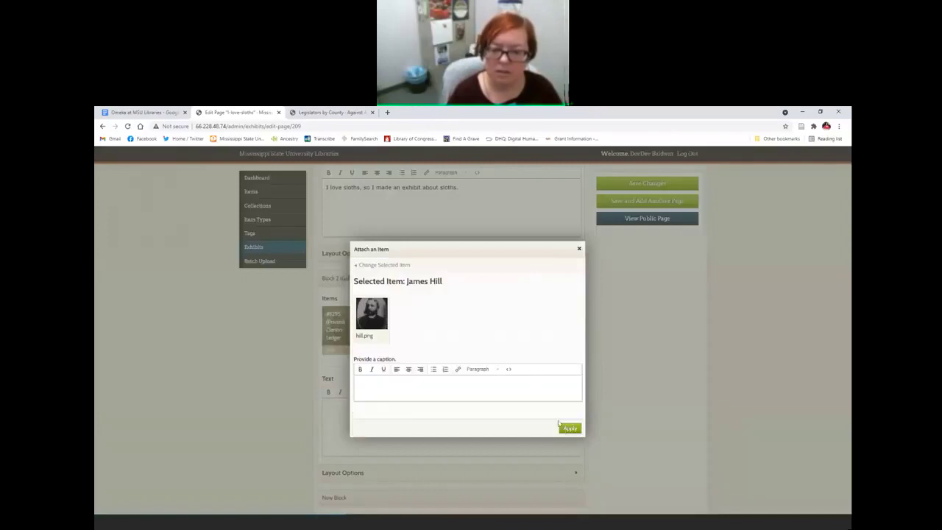
left_click(567, 428)
Step: Attach Josiah T. Settle and the Birmingham News clipping, then save the page
left_click(520, 340)
left_click(423, 425)
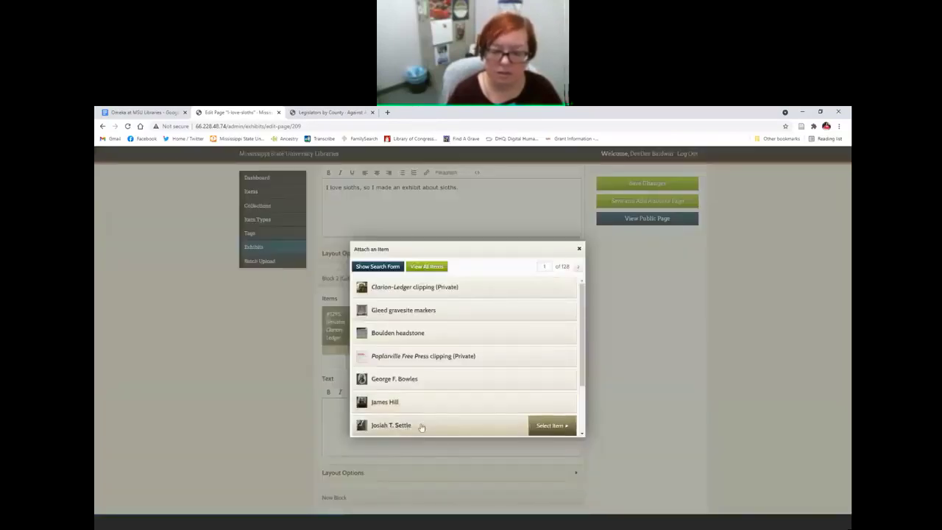
left_click(563, 427)
left_click(561, 429)
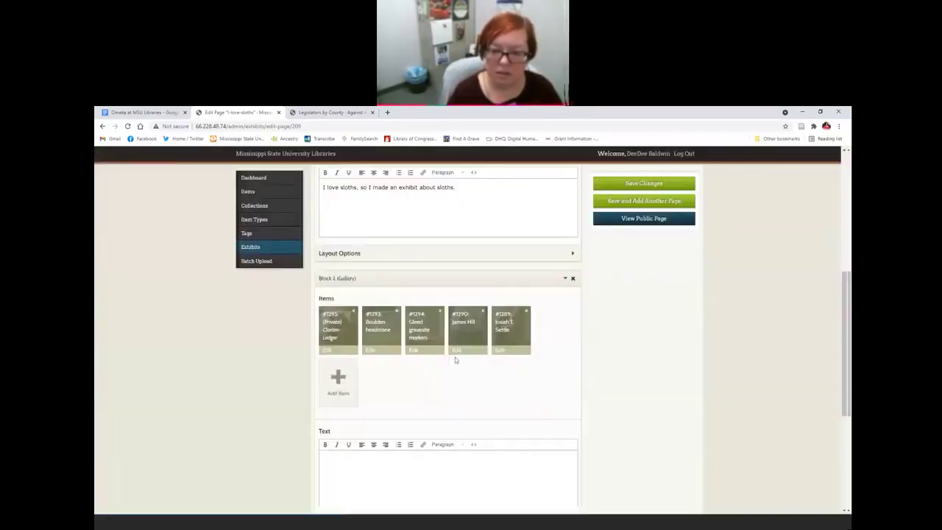
left_click(337, 384)
scroll(403, 384, "down", 1)
left_click(407, 404)
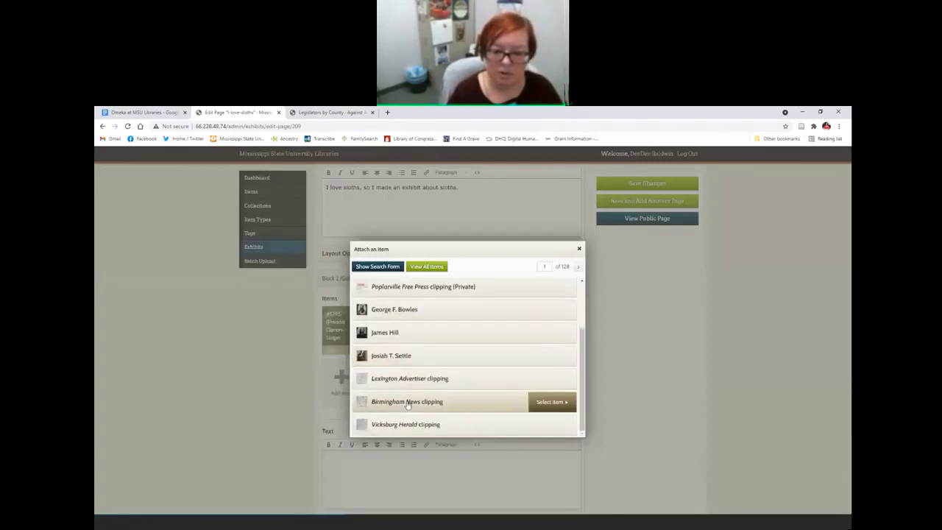
left_click(544, 404)
left_click(571, 429)
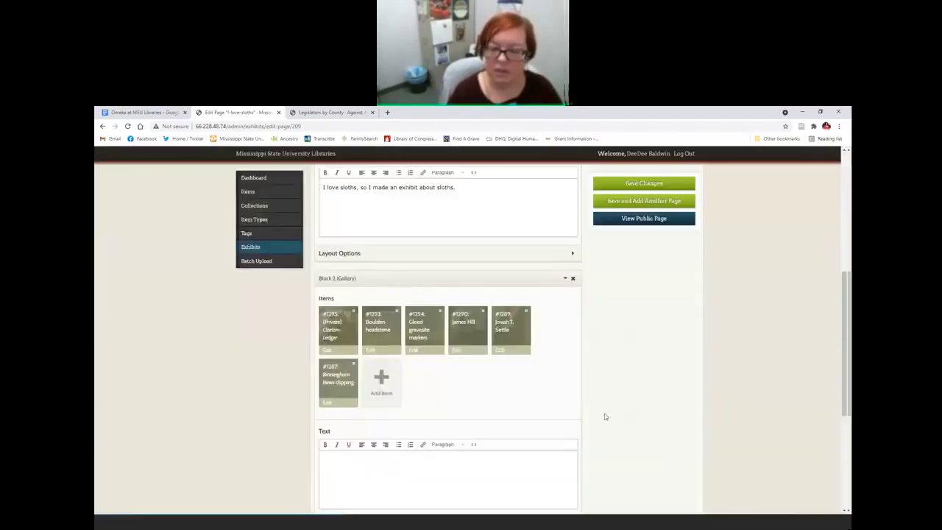
scroll(627, 385, "up", 3)
scroll(629, 387, "up", 1)
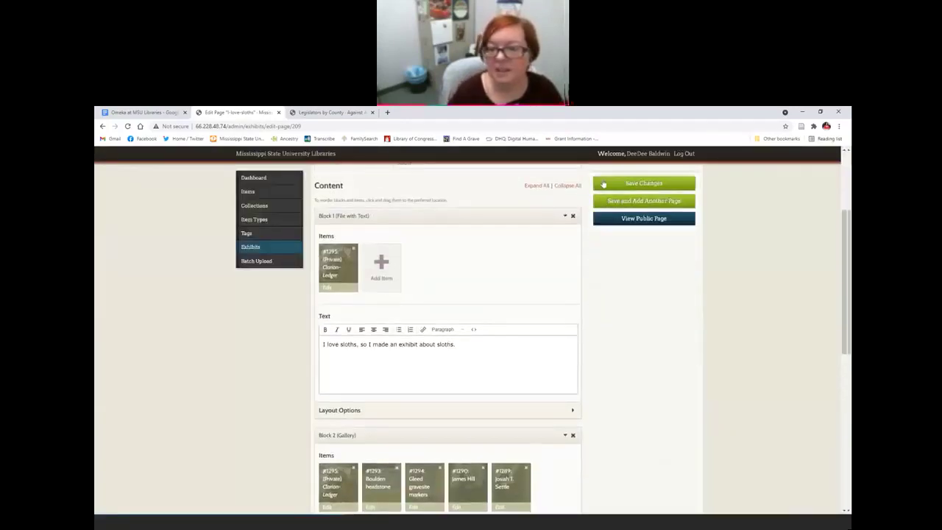
left_click(614, 183)
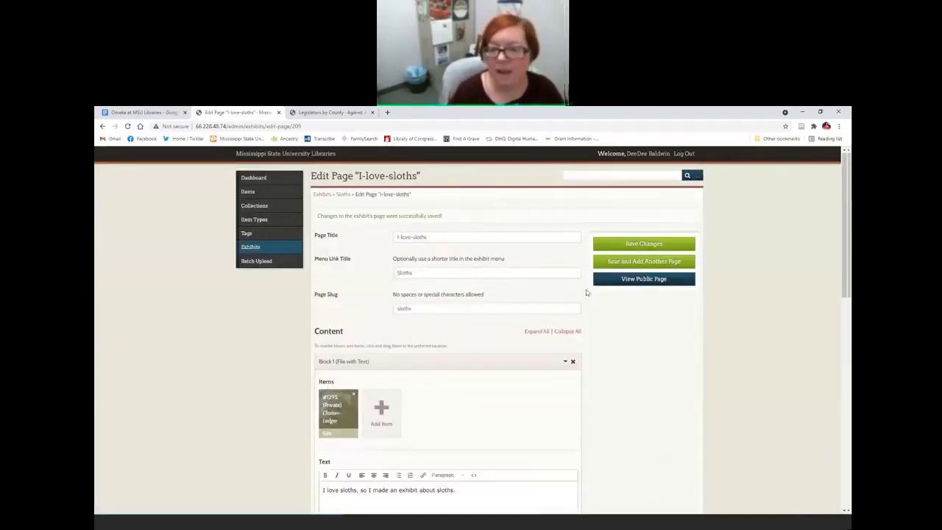
left_click(649, 285)
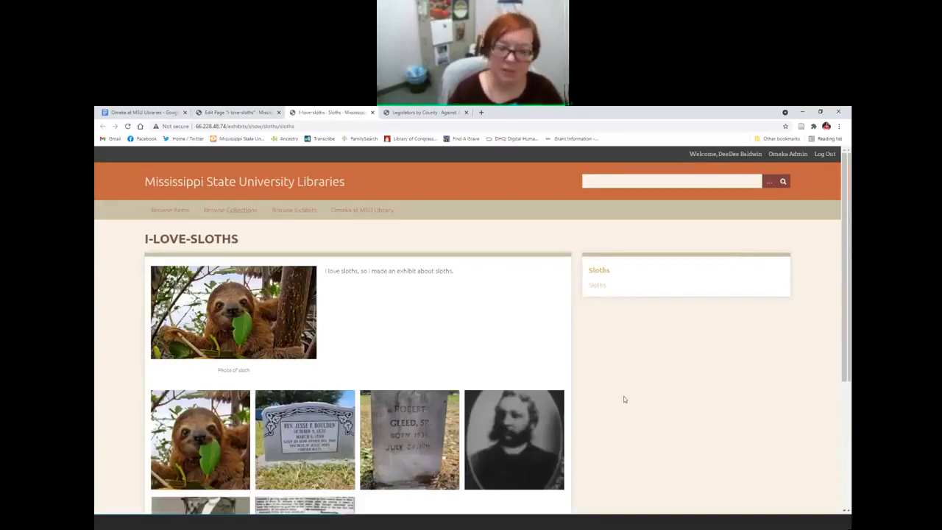
scroll(624, 399, "down", 2)
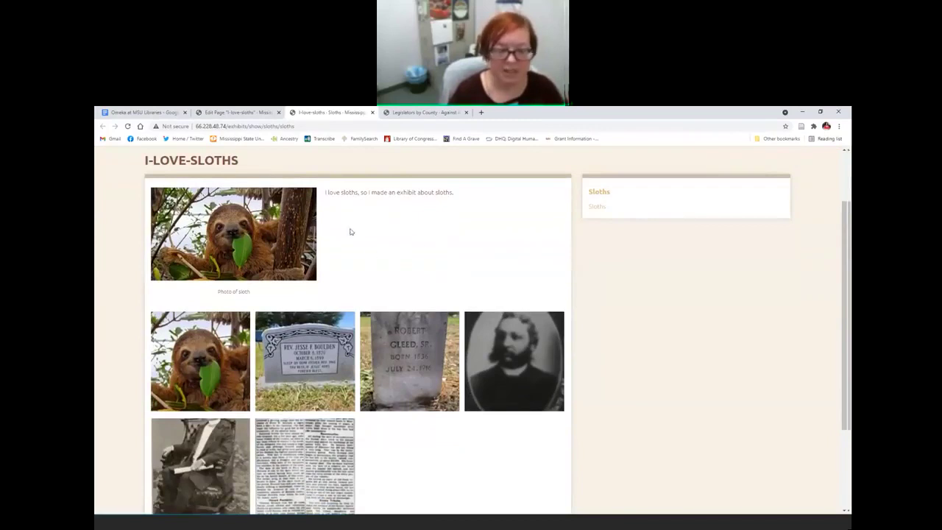
scroll(582, 374, "down", 1)
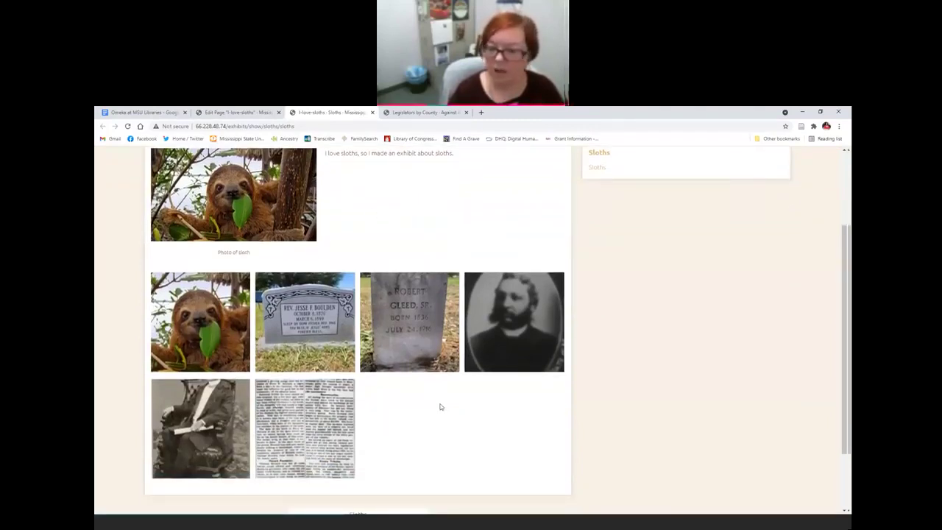
left_click(417, 321)
scroll(505, 352, "down", 3)
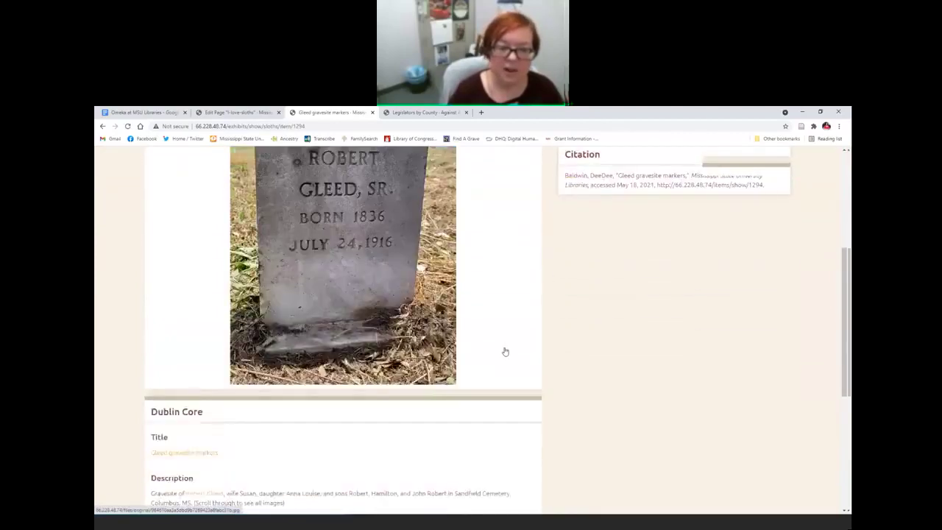
scroll(506, 352, "down", 5)
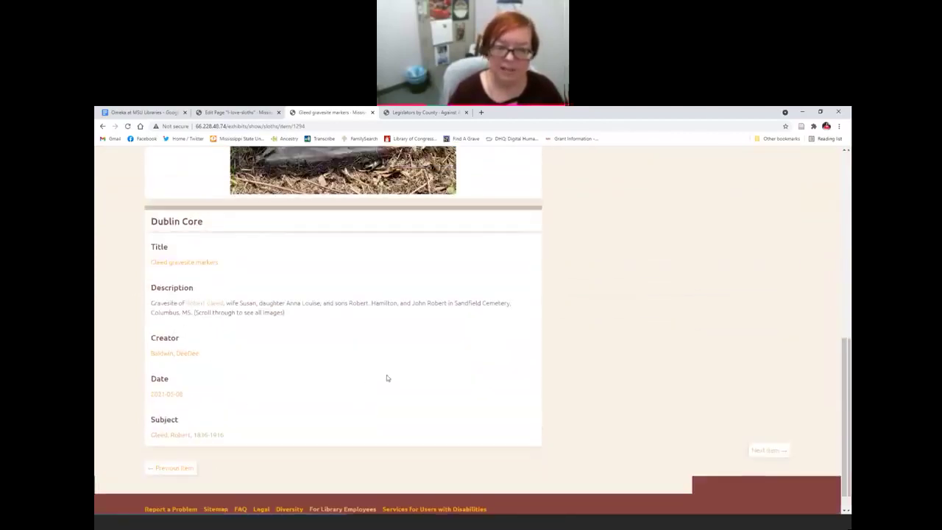
scroll(386, 378, "up", 6)
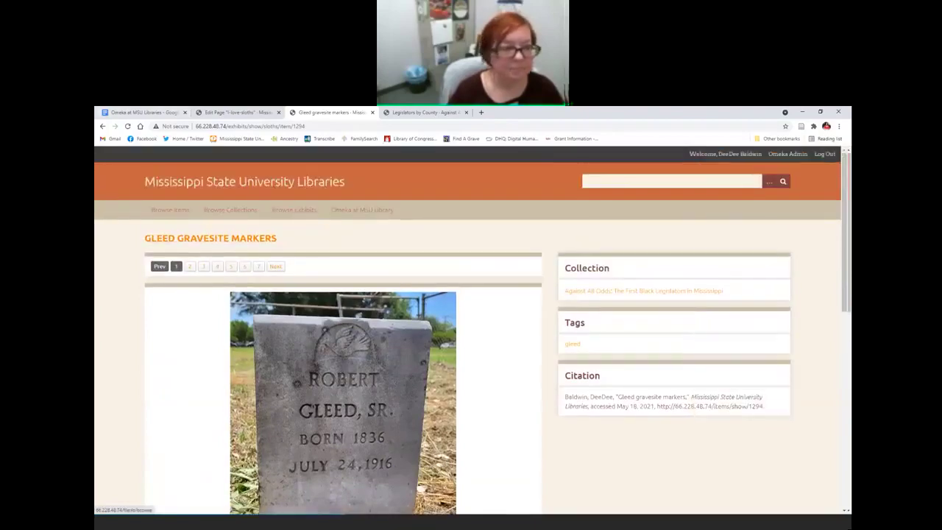
left_click(103, 127)
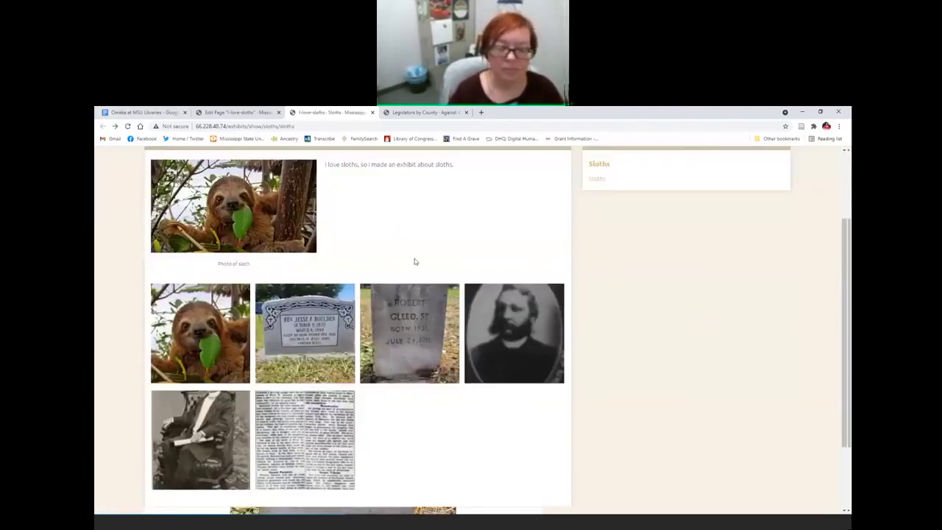
scroll(412, 270, "up", 3)
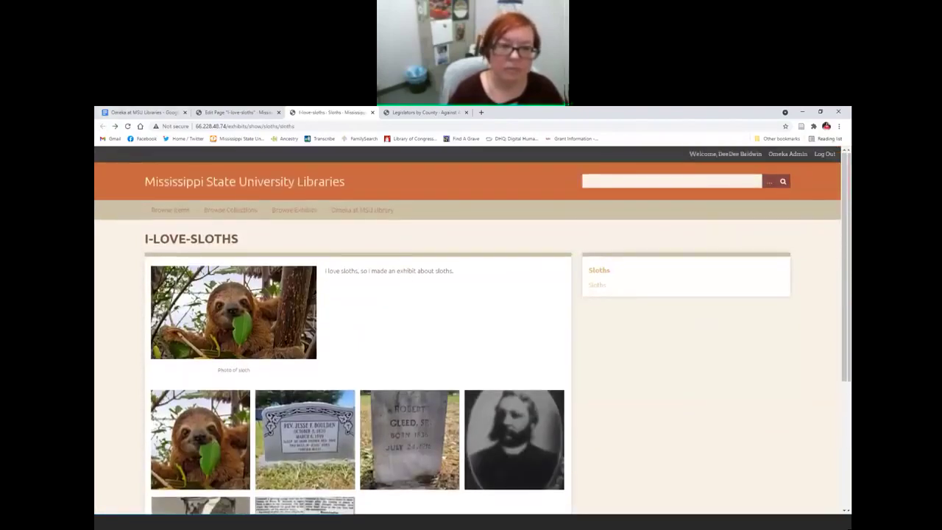
left_click(372, 113)
scroll(644, 362, "down", 10)
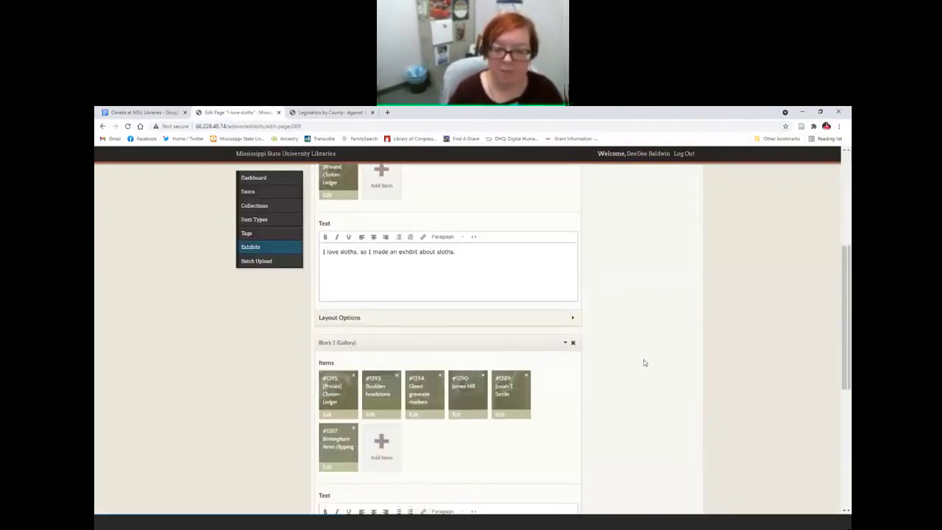
Step: Add a File block and an Image Annotation block to the I-love-sloths page
scroll(644, 363, "down", 2)
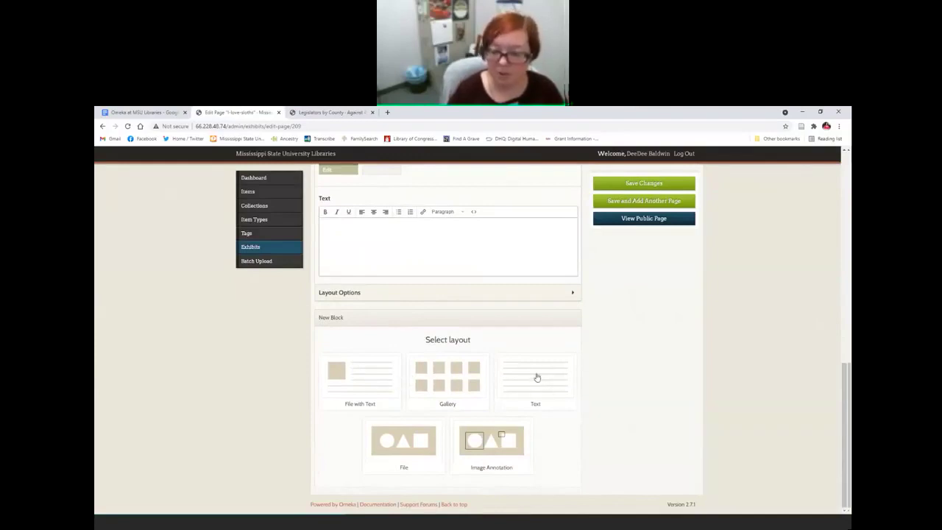
left_click(416, 440)
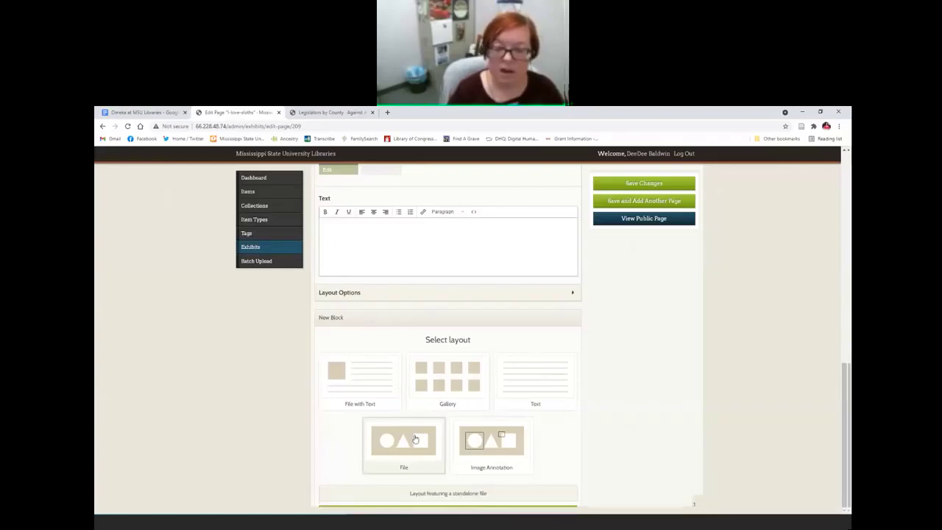
scroll(434, 468, "down", 1)
left_click(435, 470)
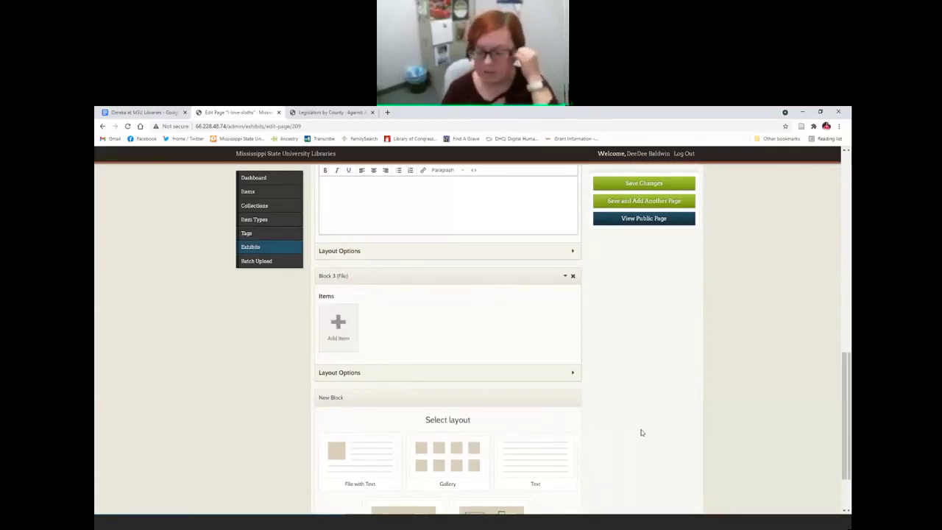
scroll(641, 433, "down", 2)
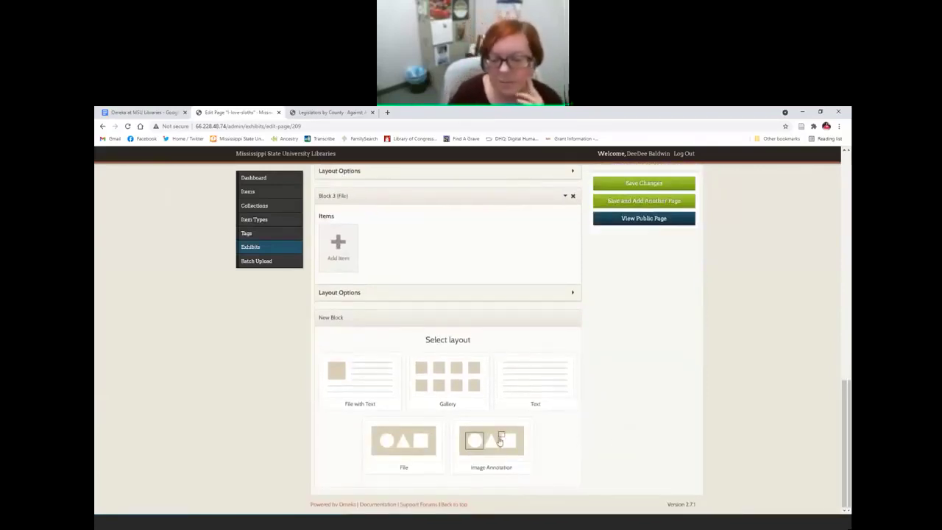
left_click(500, 440)
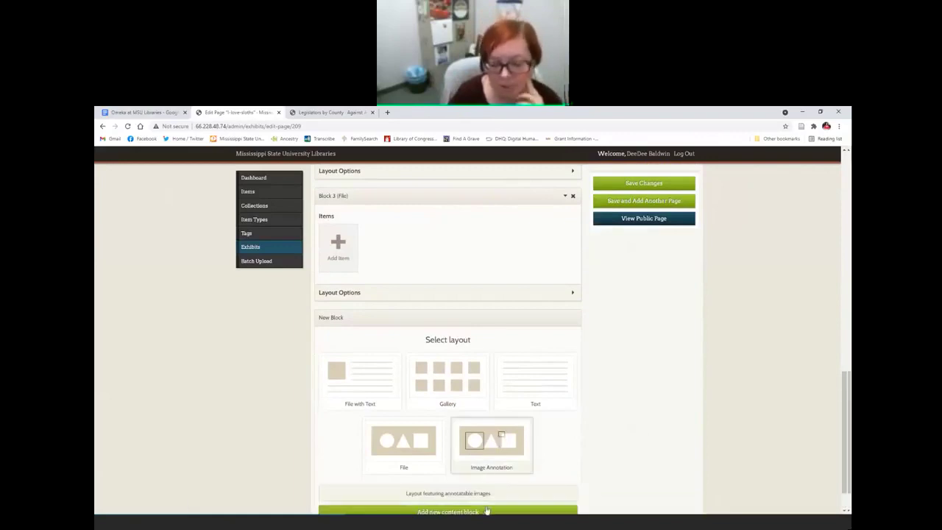
left_click(447, 507)
scroll(633, 371, "down", 2)
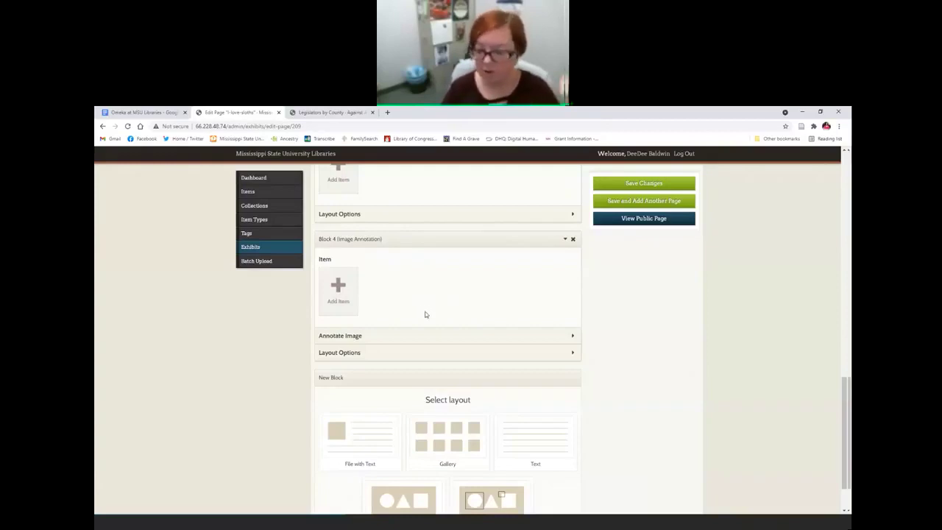
Step: Inspect the Image Annotation block's settings, mark Block 4 for removal, and add a Gallery block
left_click(555, 332)
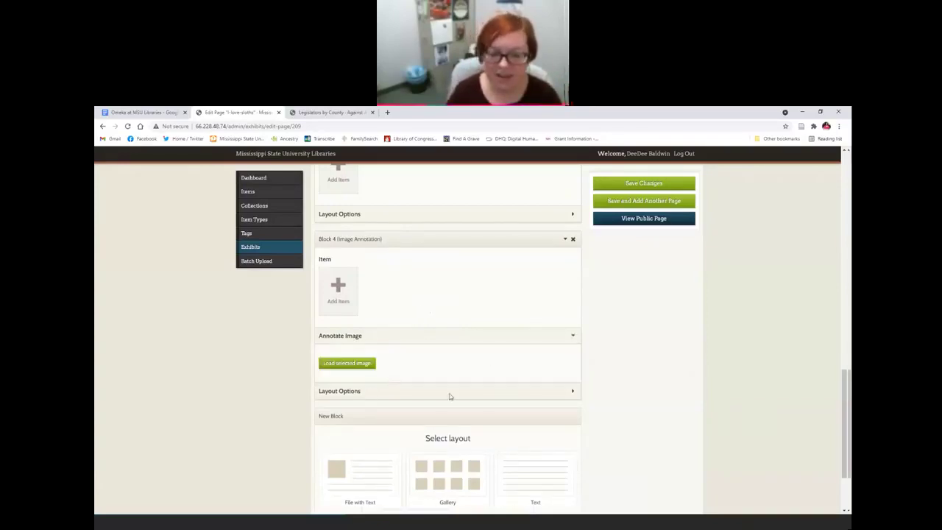
left_click(572, 391)
scroll(620, 381, "down", 2)
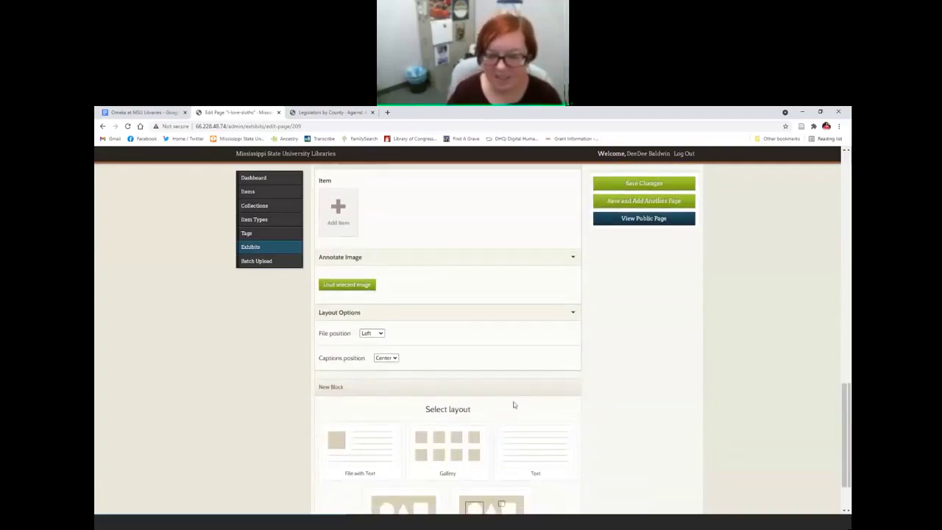
scroll(530, 400, "up", 3)
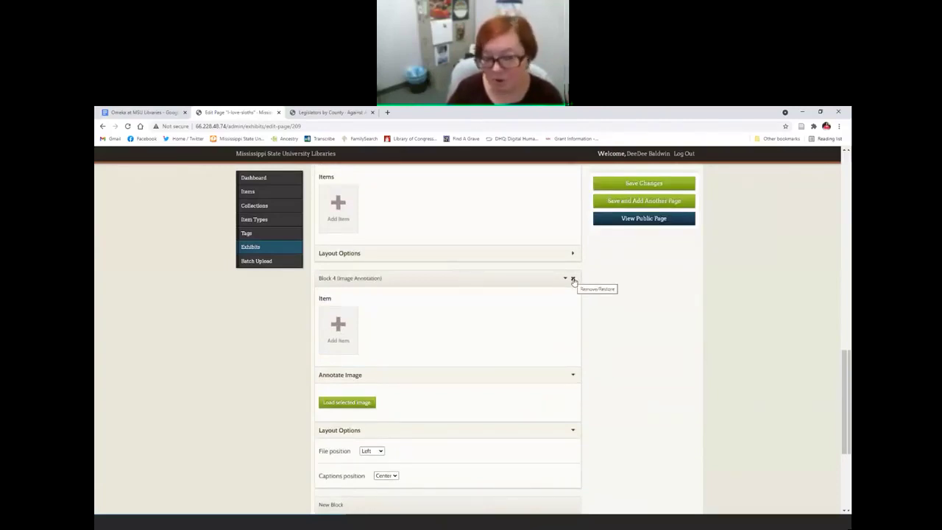
left_click(573, 281)
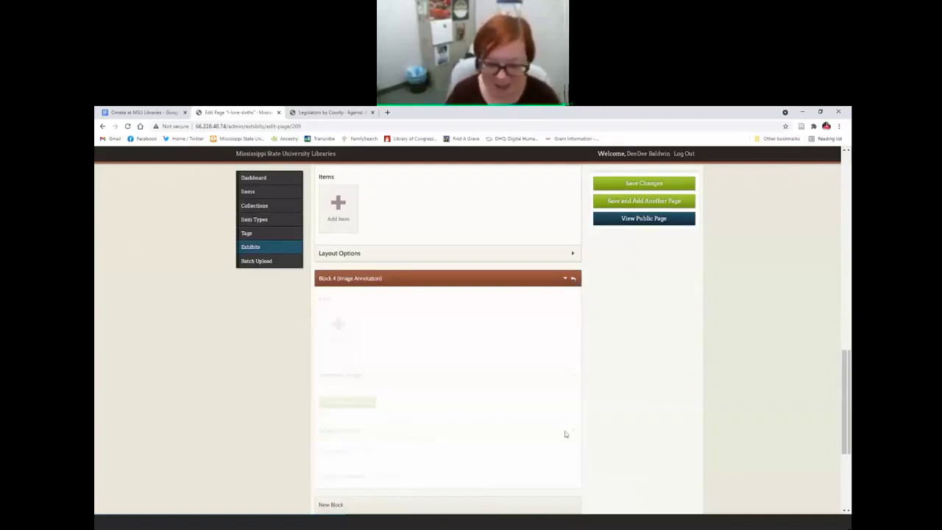
scroll(582, 433, "down", 3)
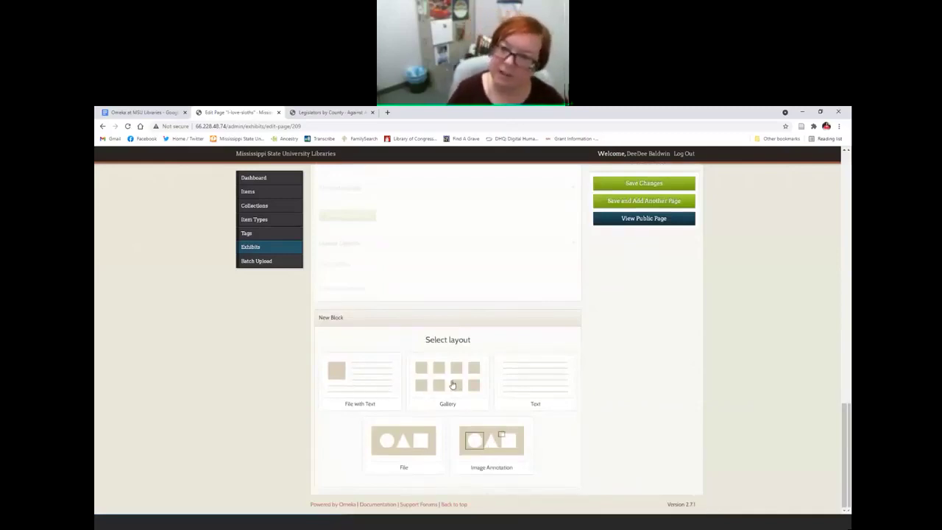
left_click(479, 384)
scroll(487, 381, "up", 15)
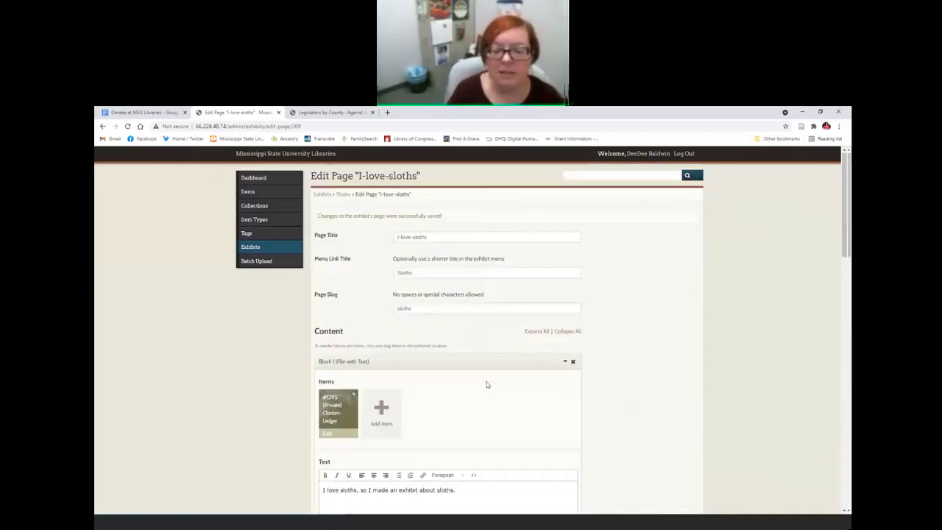
Step: Save the I-love-sloths page and start a new page in the Sloths exhibit
left_click(631, 243)
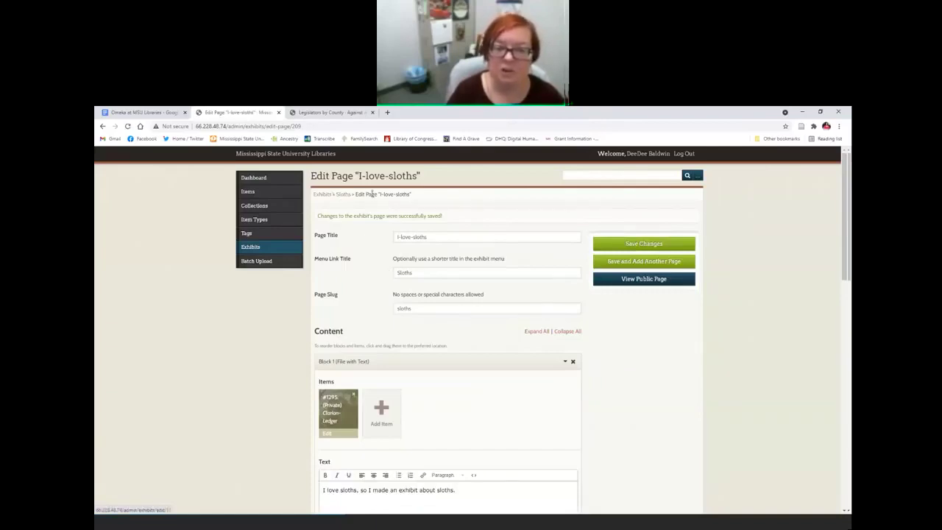
left_click(343, 194)
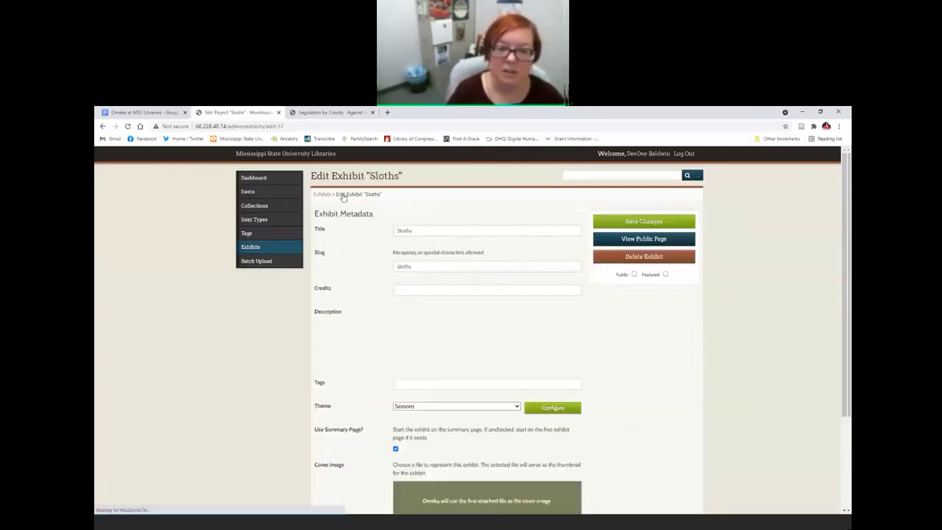
scroll(599, 395, "down", 3)
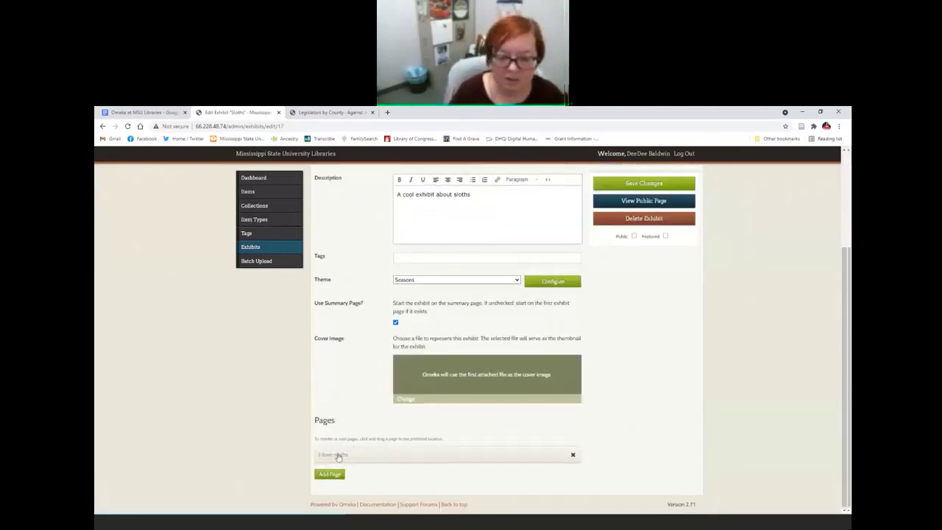
left_click(331, 474)
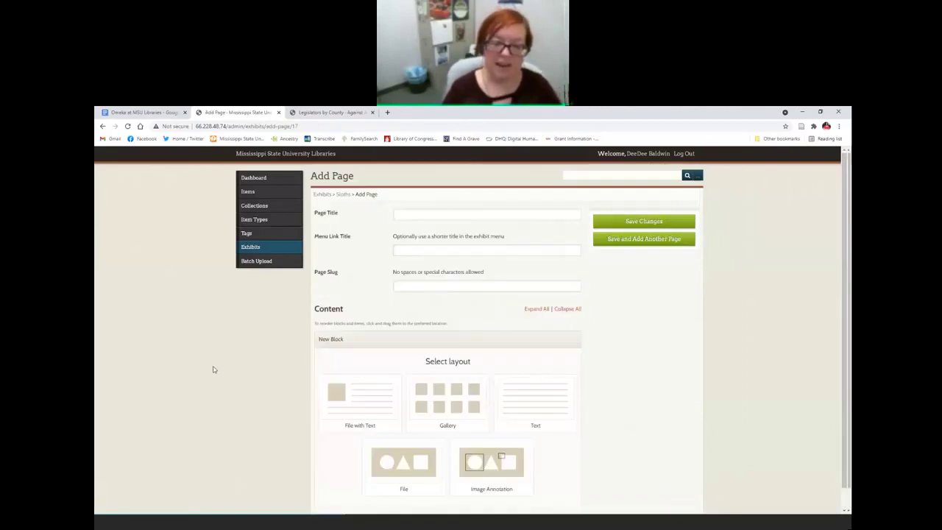
Step: Create a page titled 'blah blah' with menu link title 'blah blah' and save it
left_click(431, 214)
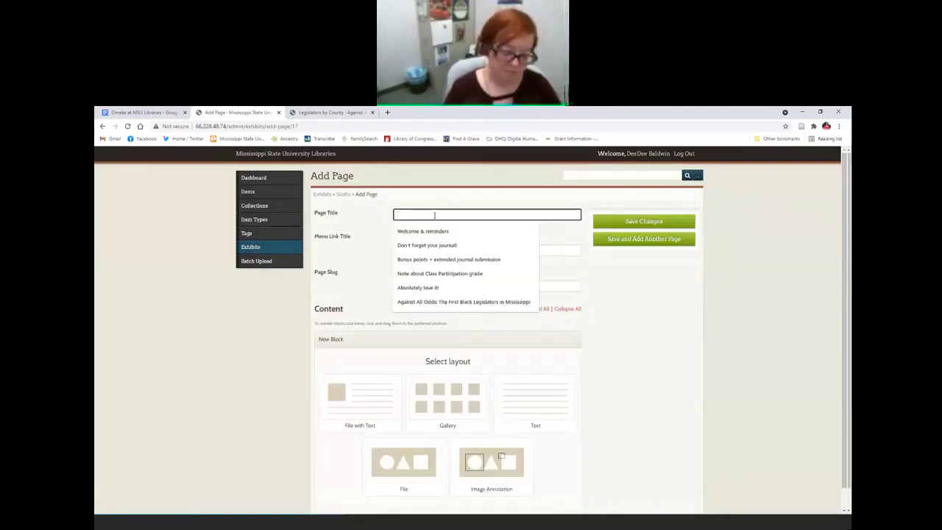
type("blah blah")
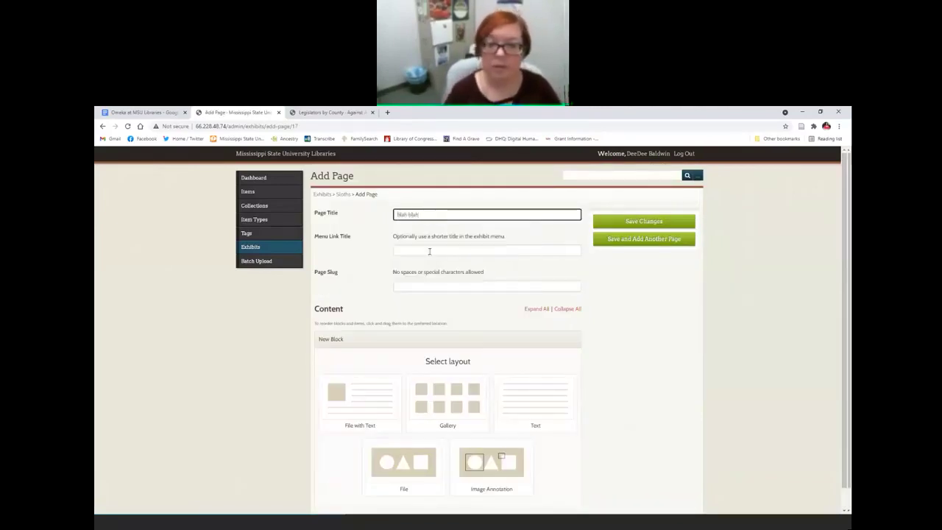
left_click(429, 251)
type("blah blah")
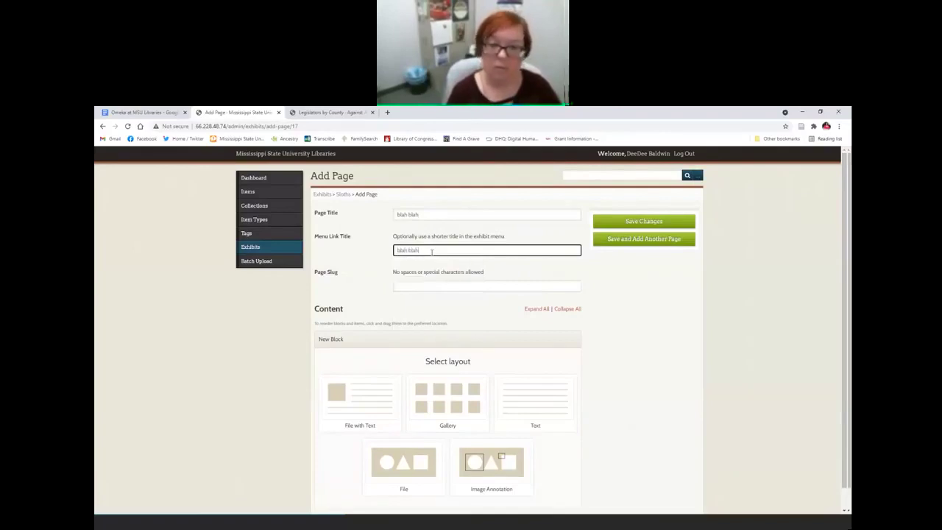
left_click(628, 224)
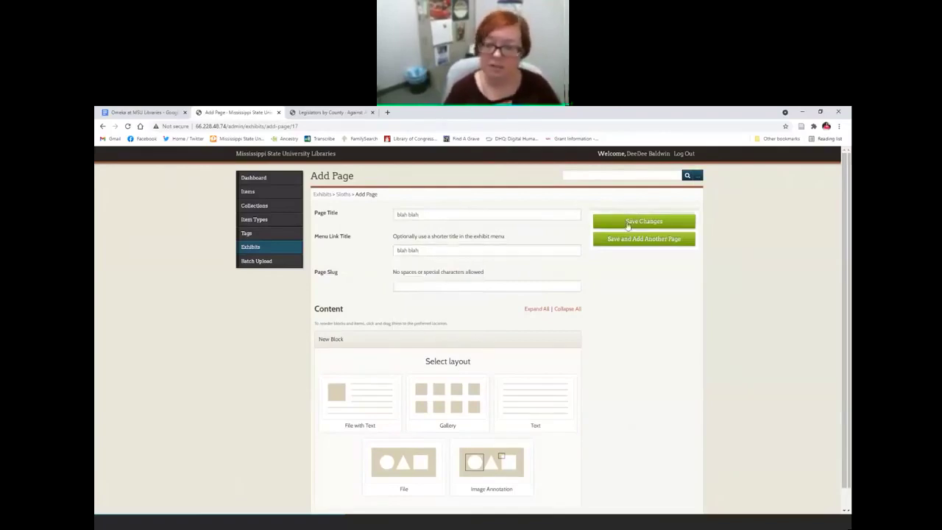
Step: Nest 'blah blah' under i-love-sloths in the Sloths page list, save, and view the public exhibit
left_click(343, 195)
scroll(223, 437, "down", 5)
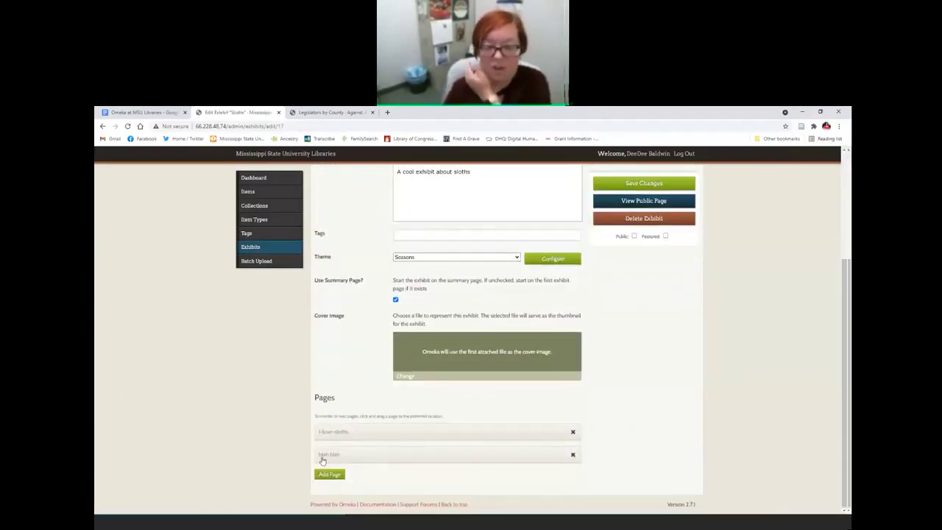
left_click_drag(322, 459, 341, 476)
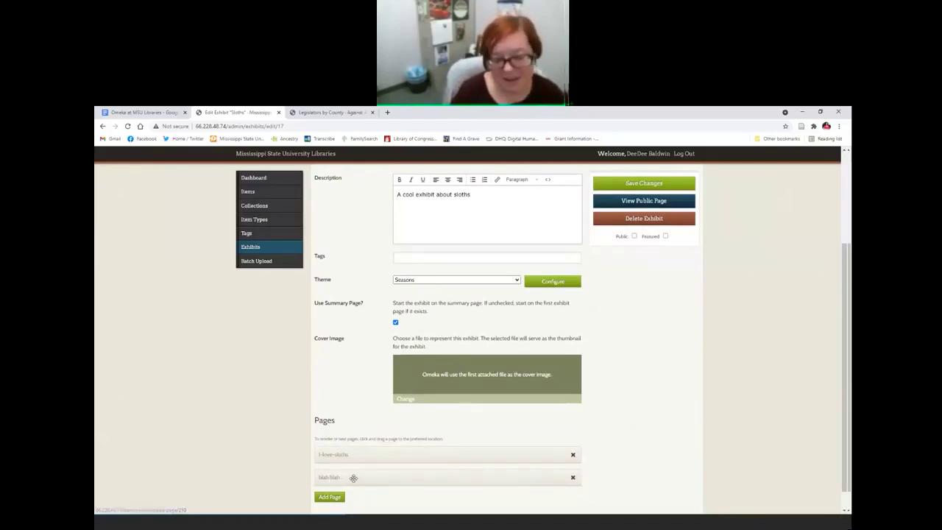
left_click_drag(351, 478, 373, 477)
scroll(398, 479, "down", 1)
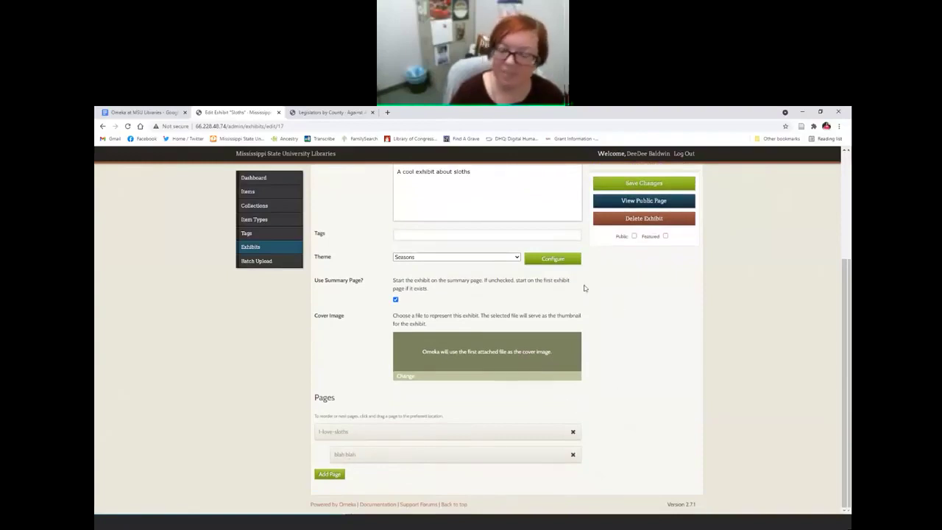
left_click(645, 184)
left_click(627, 237)
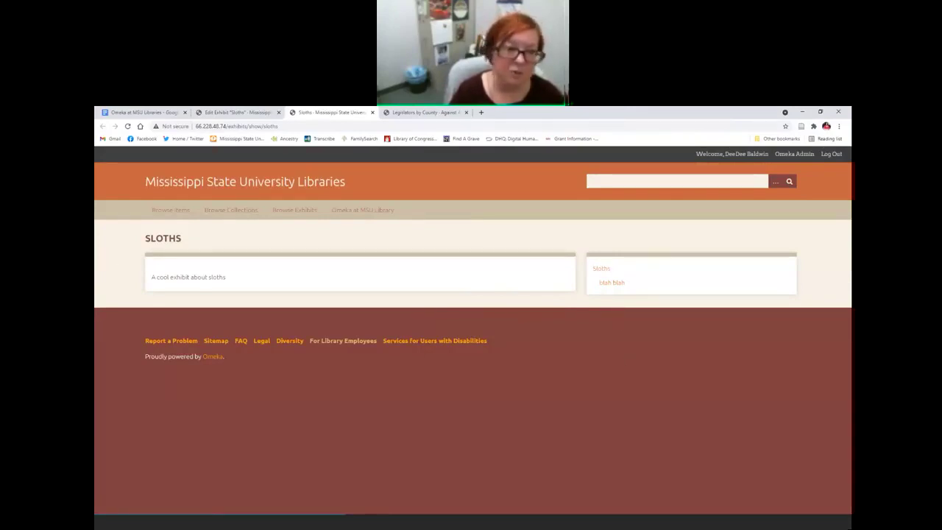
Step: Close the public Sloths tab and tick Use Summary Page on the exhibit's edit page
left_click(372, 112)
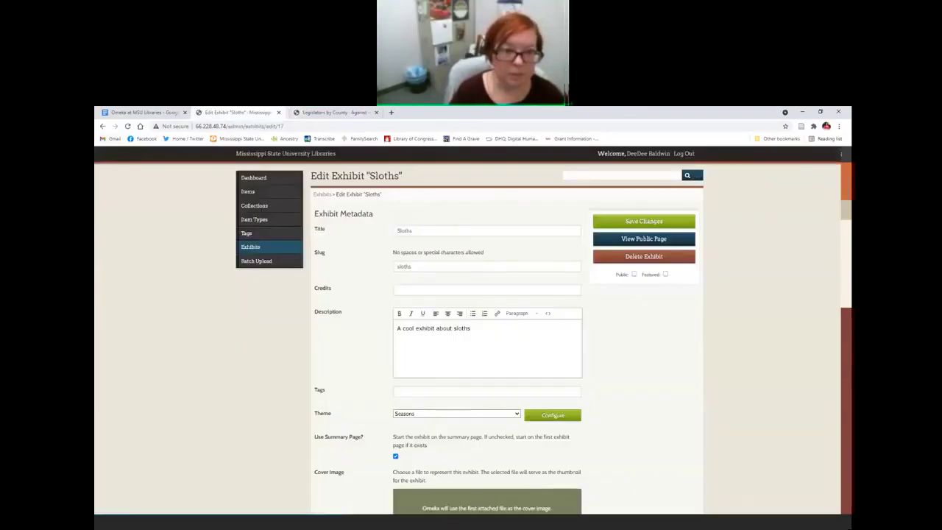
scroll(611, 402, "down", 3)
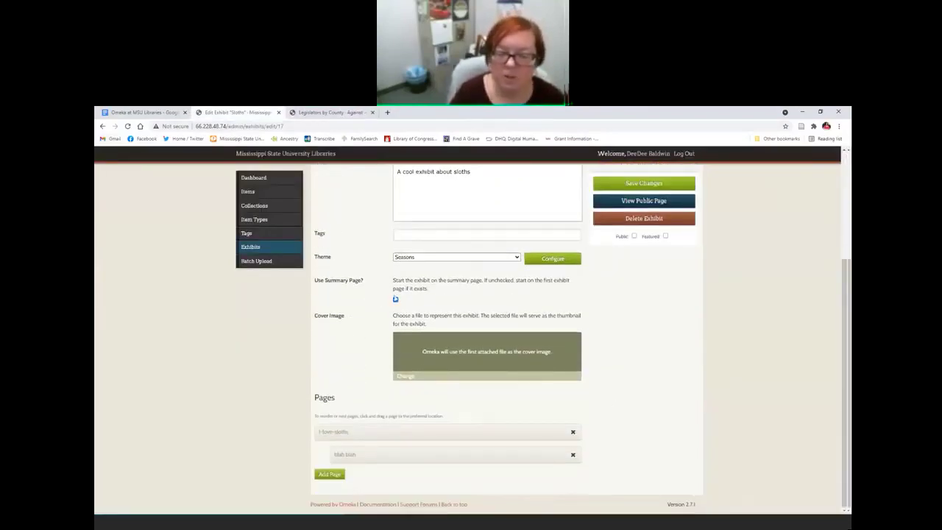
left_click(395, 299)
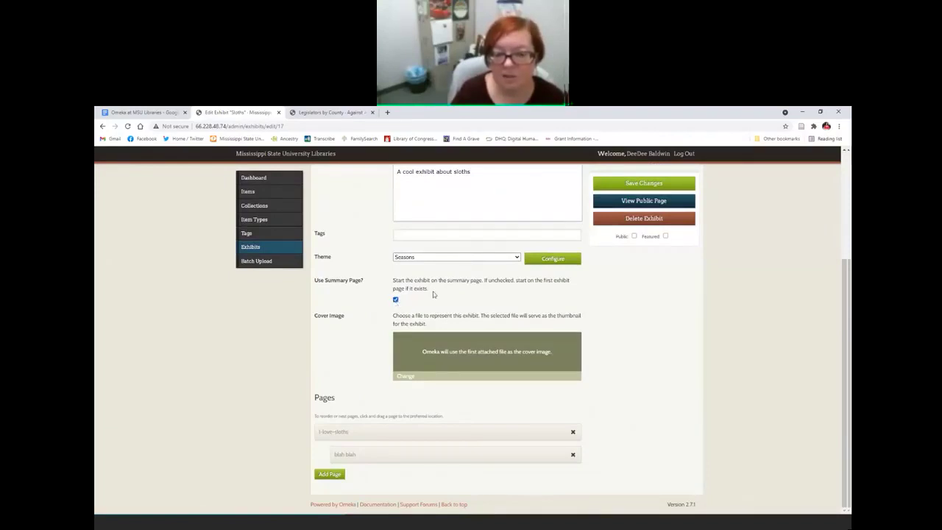
Step: Look over the Against All Odds exhibit's main page and the Sloths admin editor
left_click(331, 112)
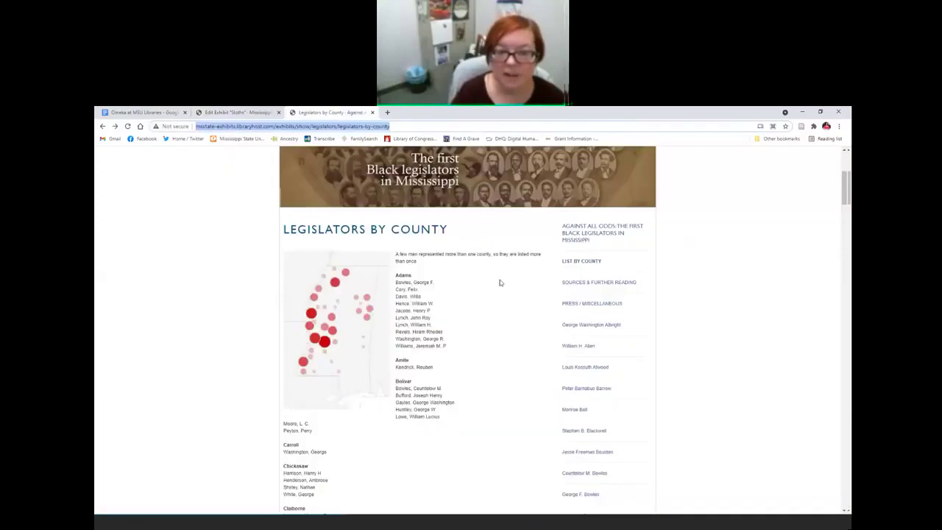
left_click(601, 232)
scroll(536, 399, "down", 4)
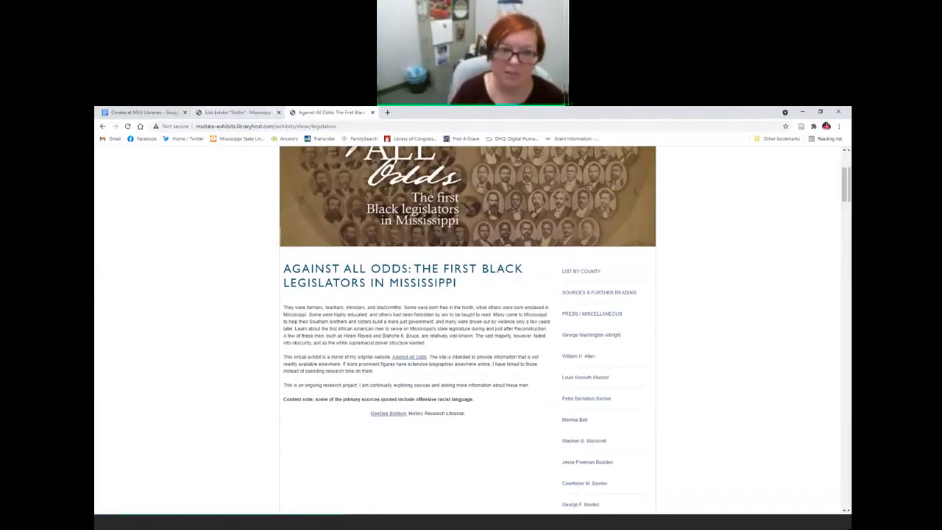
left_click(235, 112)
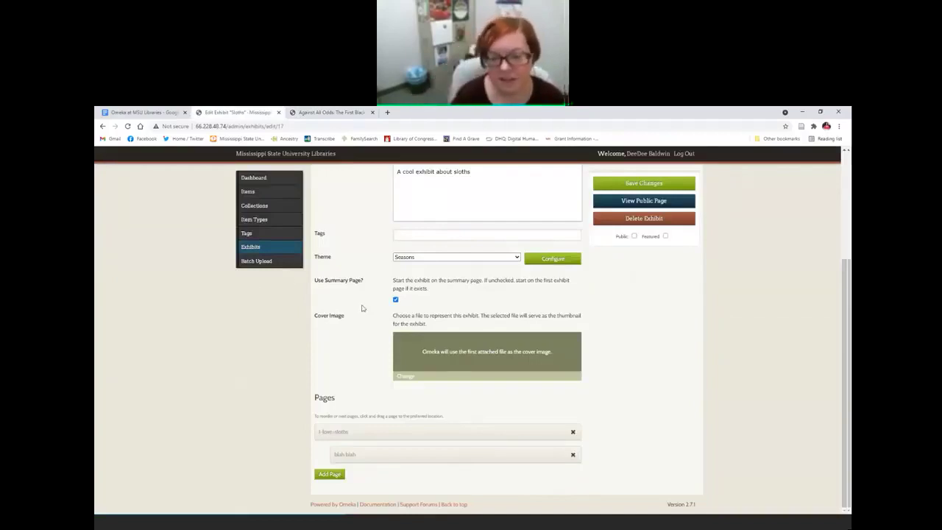
left_click(349, 112)
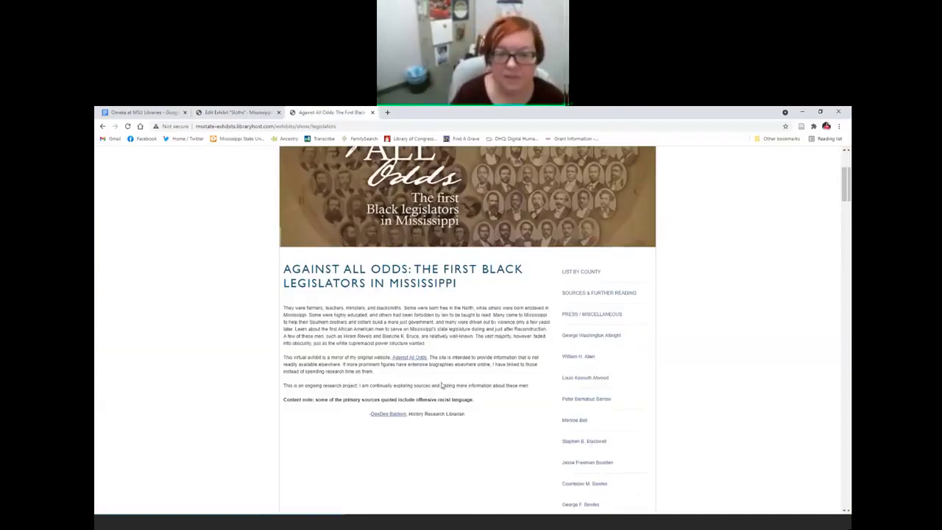
scroll(476, 343, "up", 2)
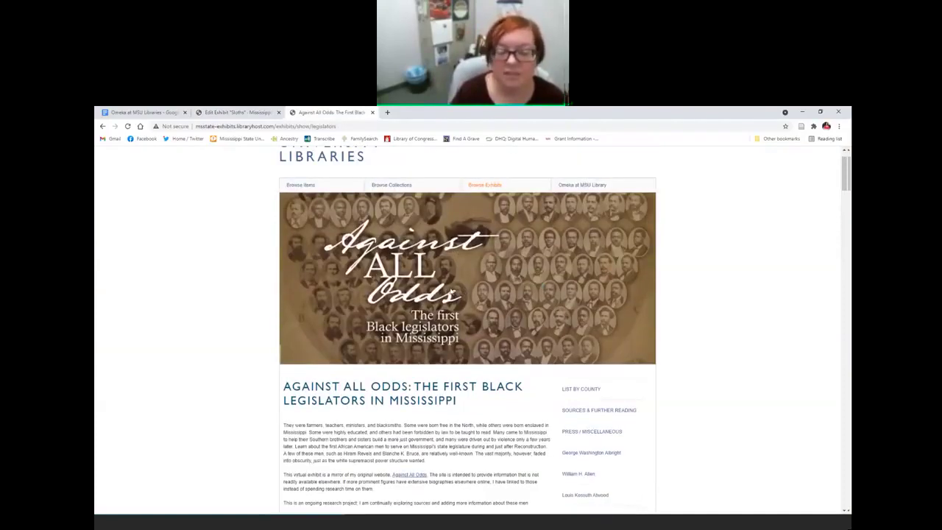
scroll(396, 233, "up", 1)
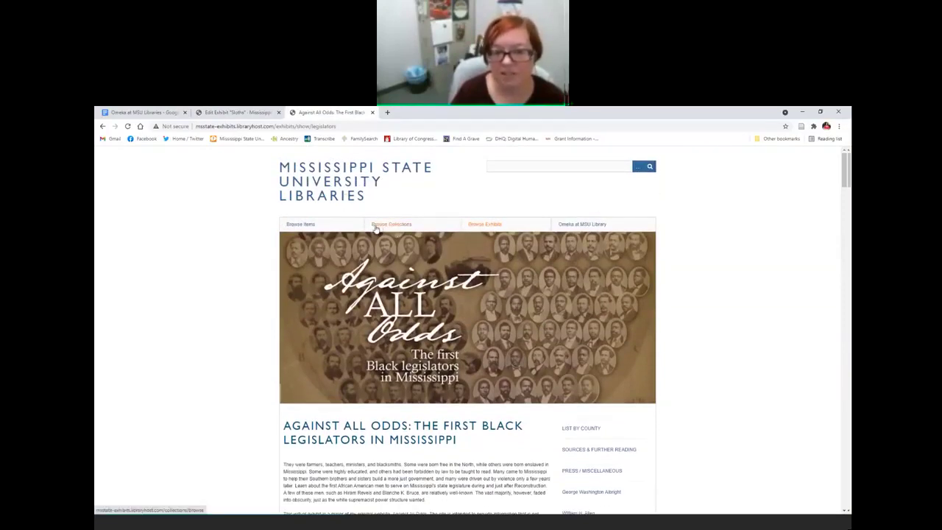
Step: Browse the public collections and exhibits lists, then open the Centennial Celebration exhibit
left_click(388, 227)
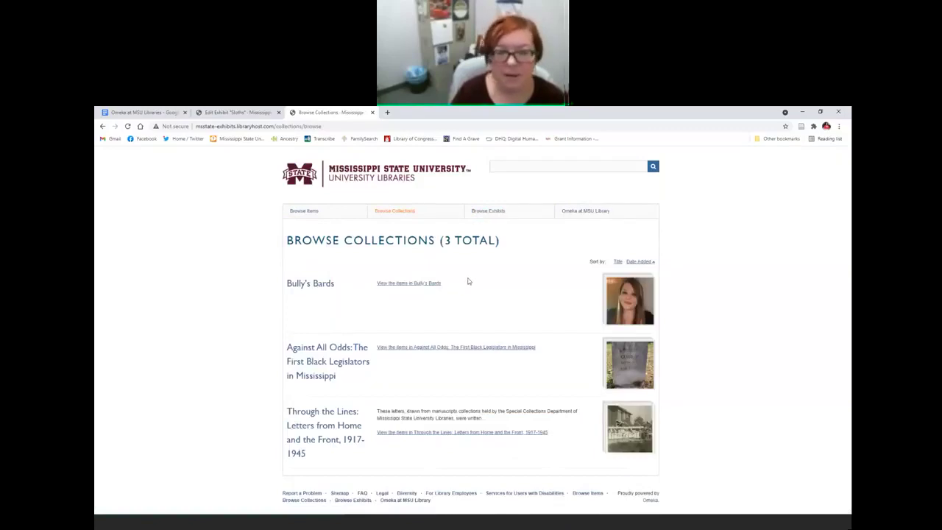
left_click(489, 211)
scroll(177, 309, "down", 1)
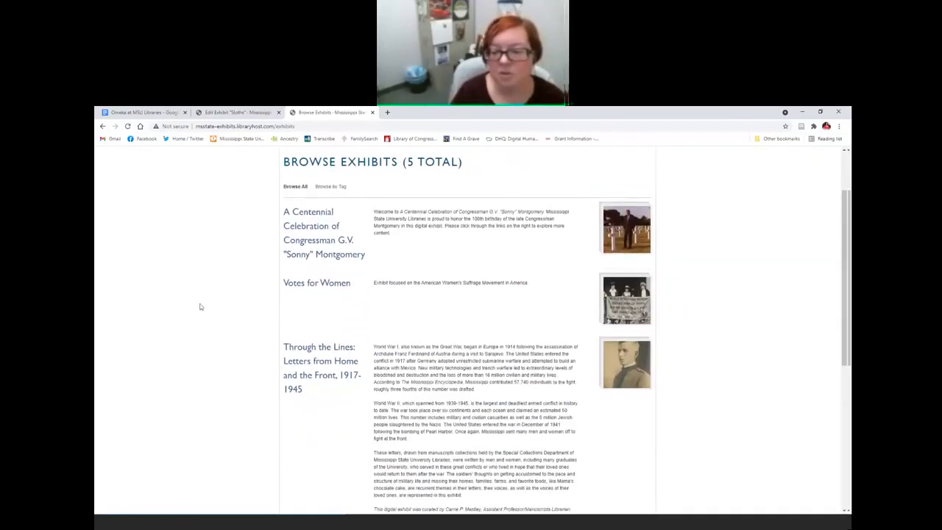
scroll(528, 324, "down", 2)
scroll(529, 324, "down", 1)
scroll(625, 359, "up", 3)
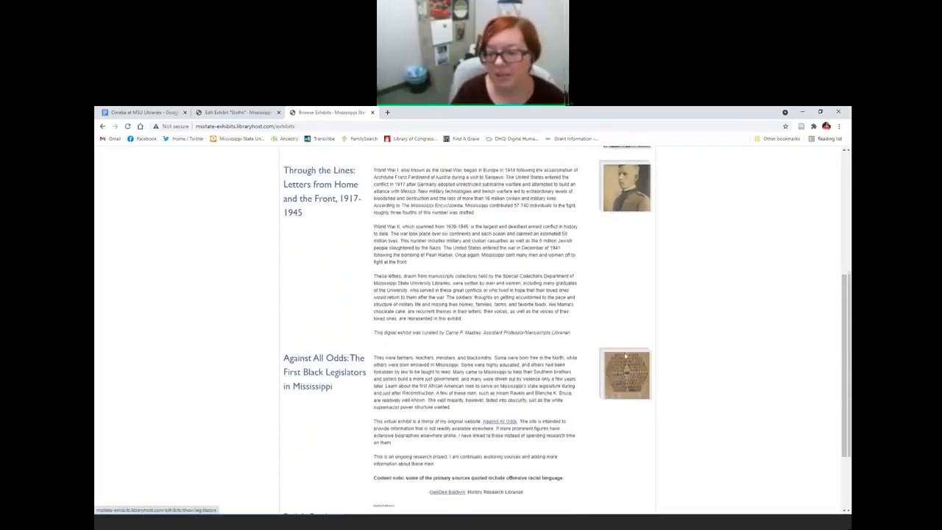
scroll(635, 318, "down", 5)
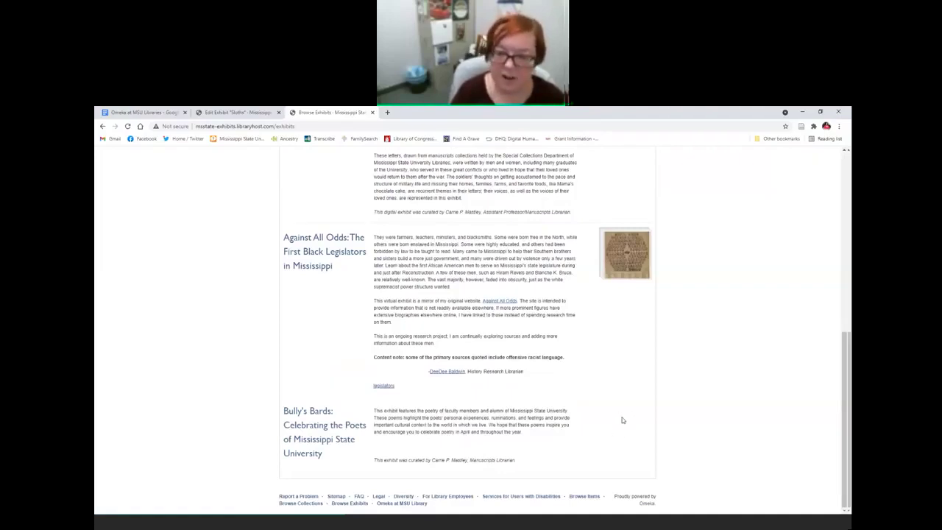
scroll(623, 421, "up", 15)
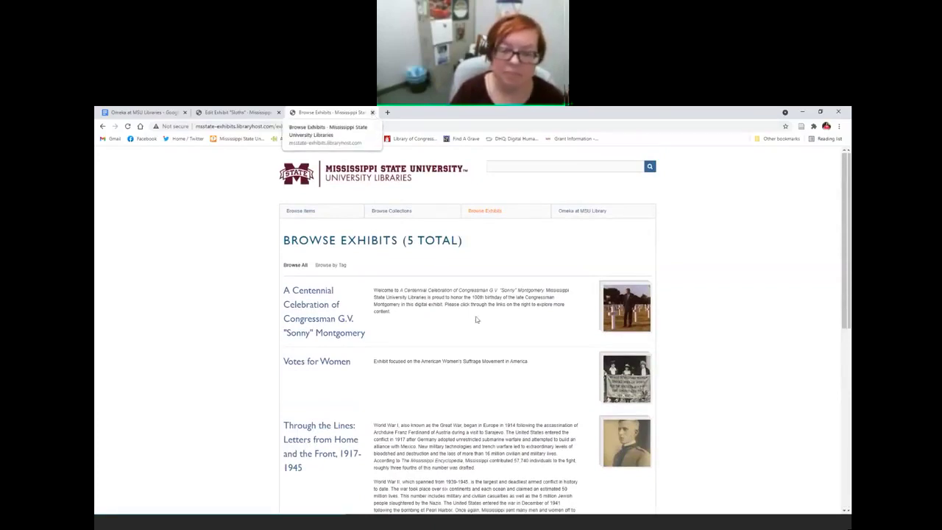
scroll(515, 404, "down", 12)
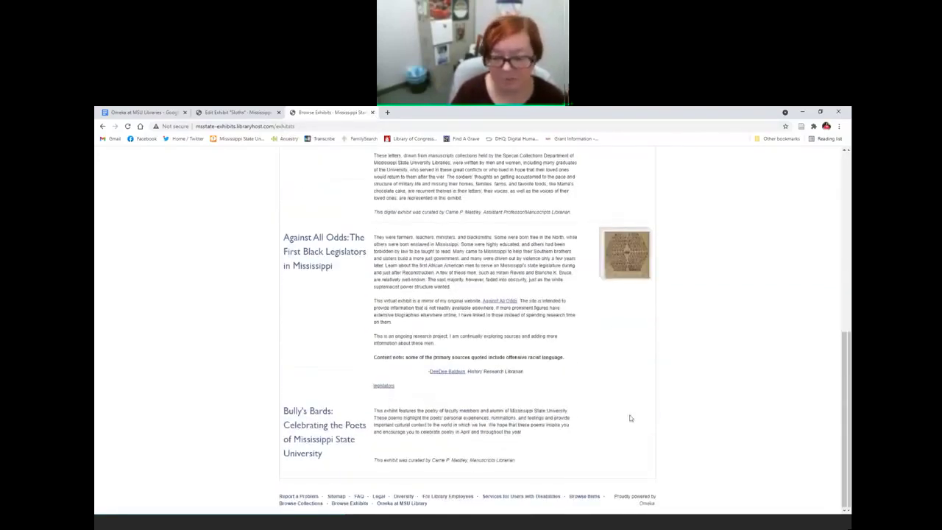
scroll(629, 416, "up", 3)
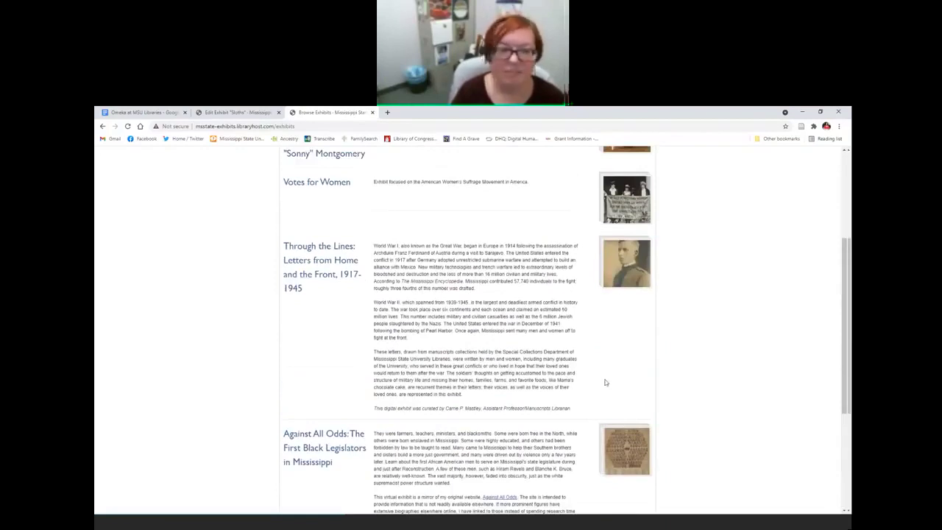
scroll(603, 380, "up", 3)
scroll(446, 306, "down", 1)
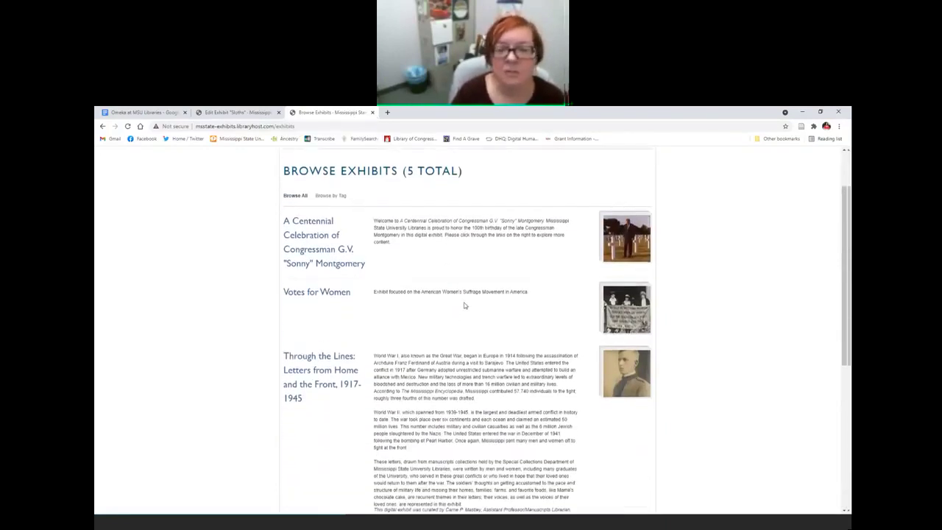
scroll(465, 305, "up", 1)
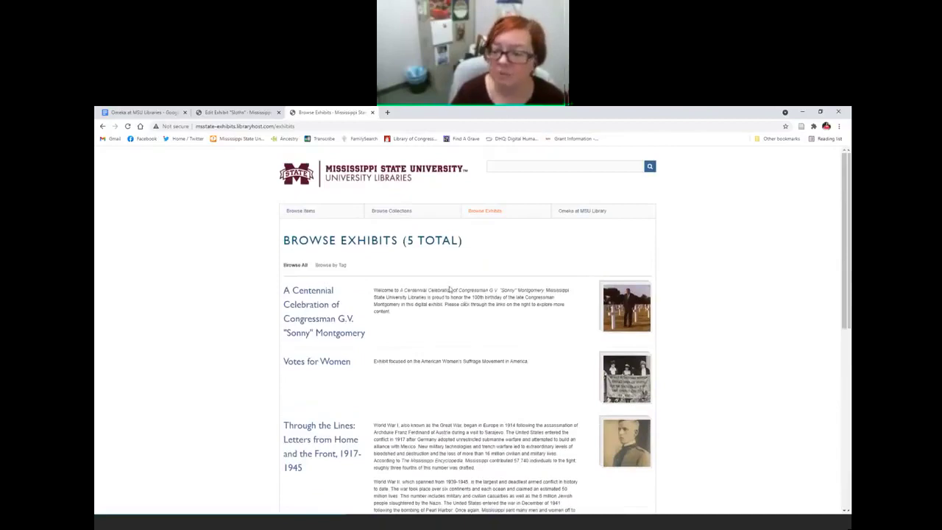
scroll(465, 252, "down", 1)
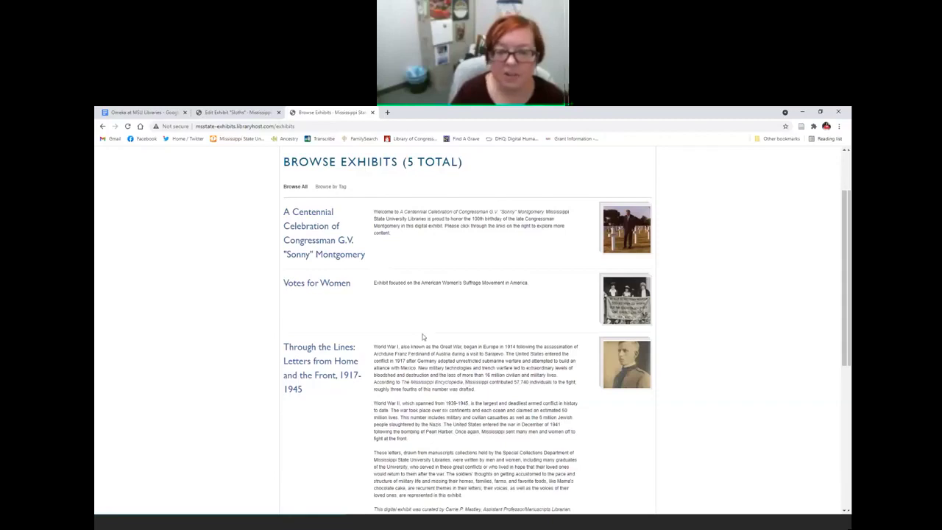
left_click(306, 242)
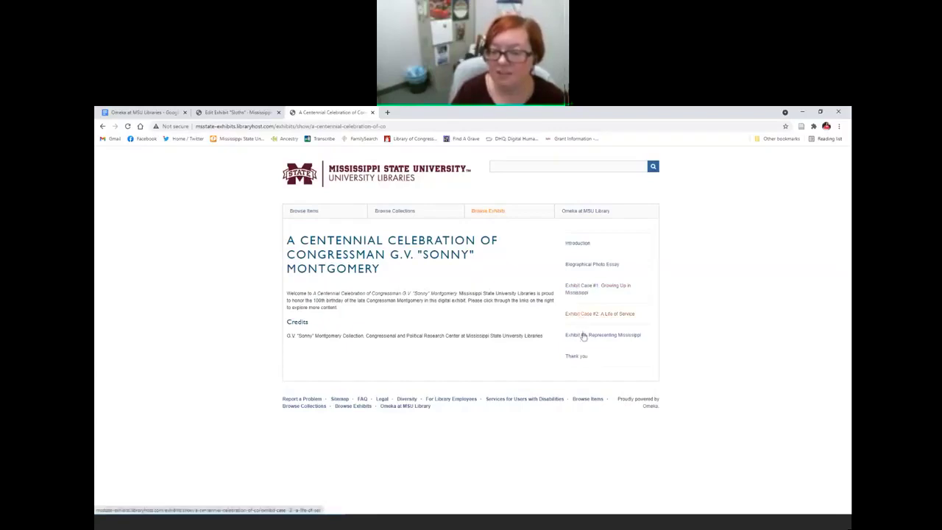
Step: Read through Exhibit Case #1 and Exhibit Case #2: A Life of Service
left_click(579, 291)
scroll(628, 317, "down", 5)
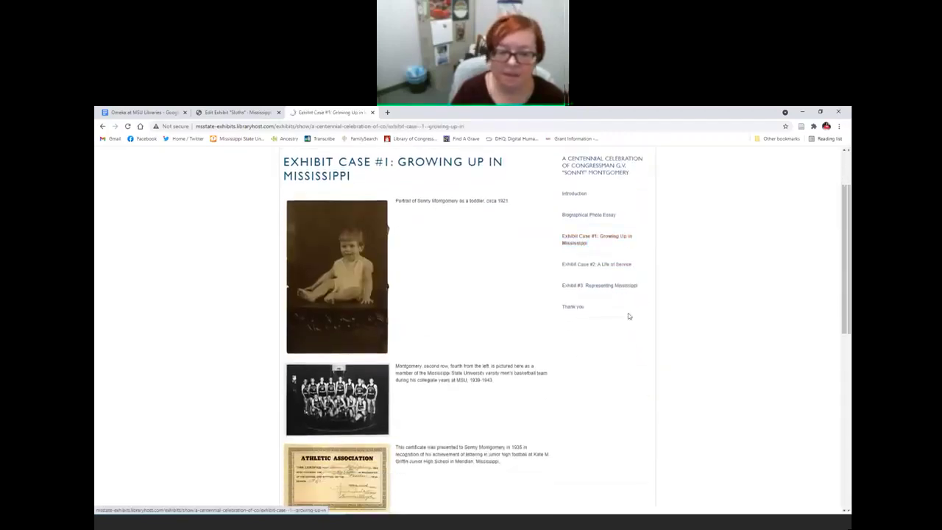
scroll(583, 312, "down", 1)
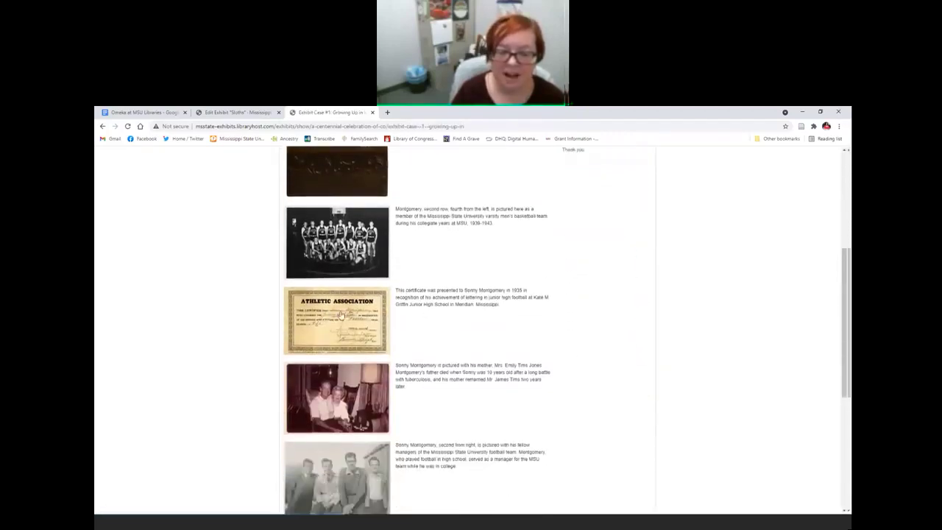
scroll(515, 355, "down", 6)
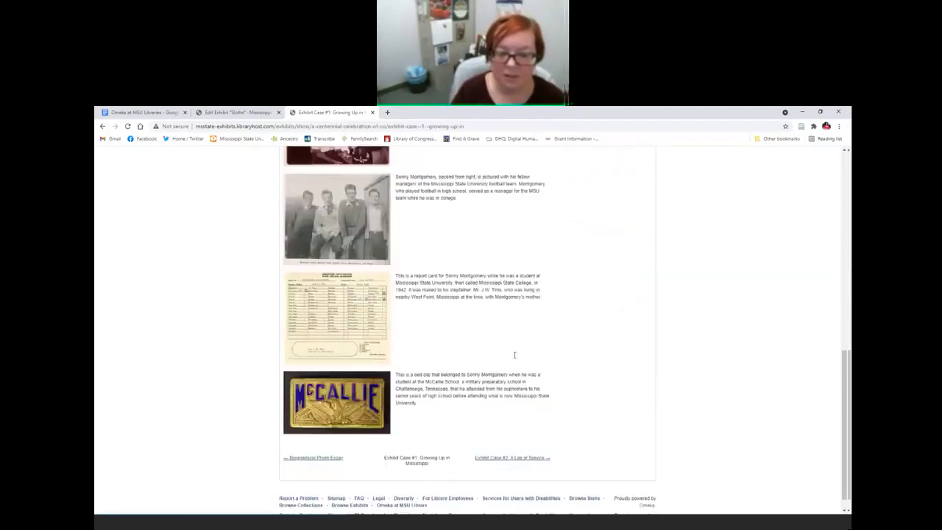
scroll(514, 355, "up", 12)
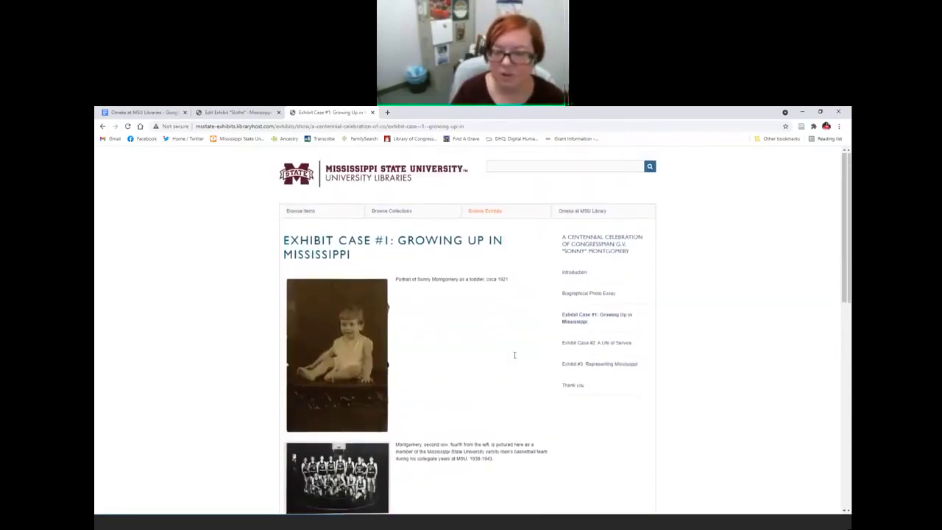
left_click(596, 343)
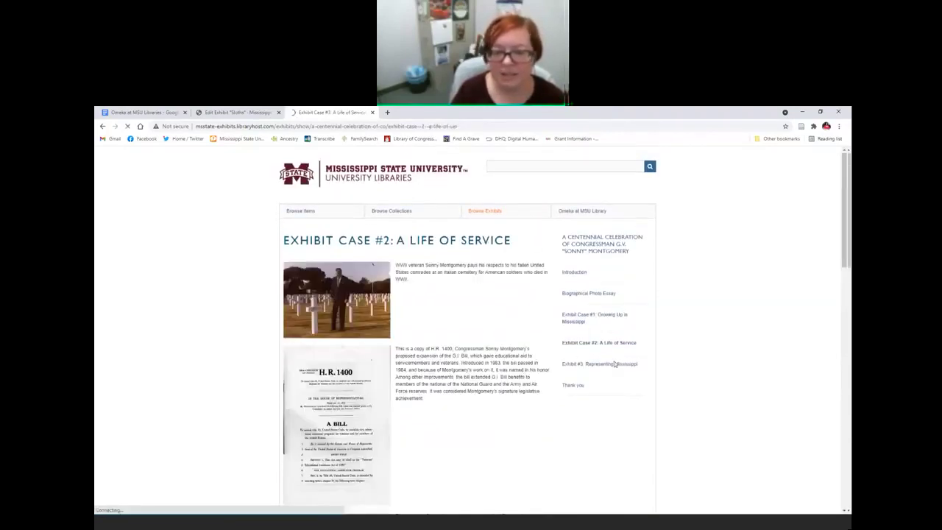
scroll(615, 366, "down", 5)
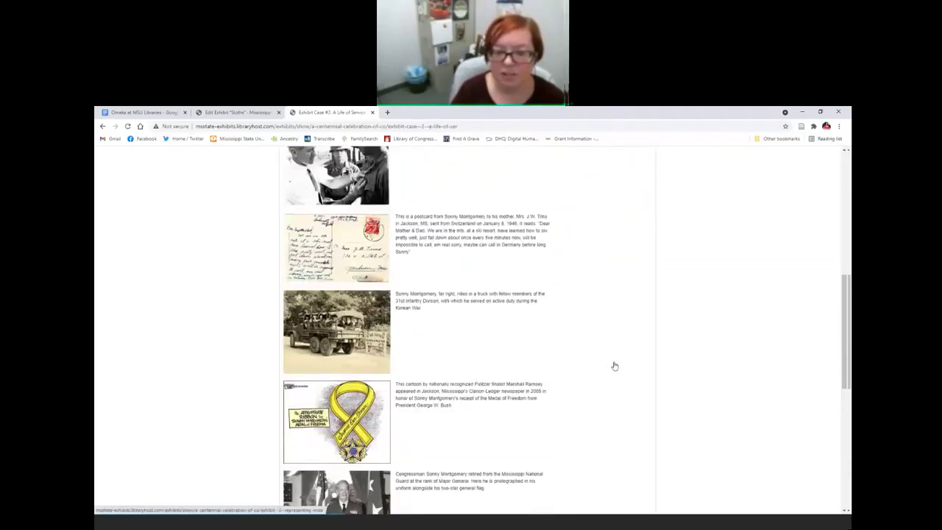
scroll(614, 366, "up", 3)
scroll(615, 366, "up", 3)
Step: Go back three pages to the public Browse Exhibits list
left_click(103, 126)
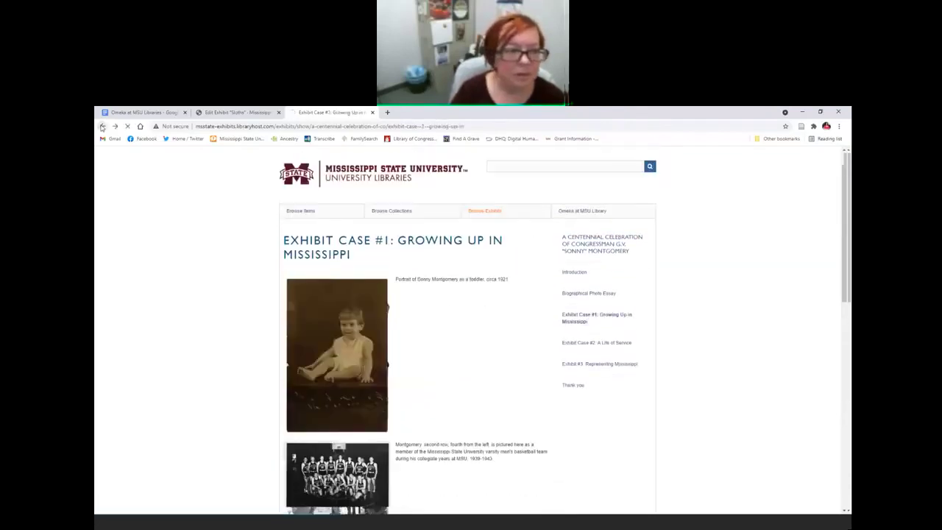
left_click(102, 126)
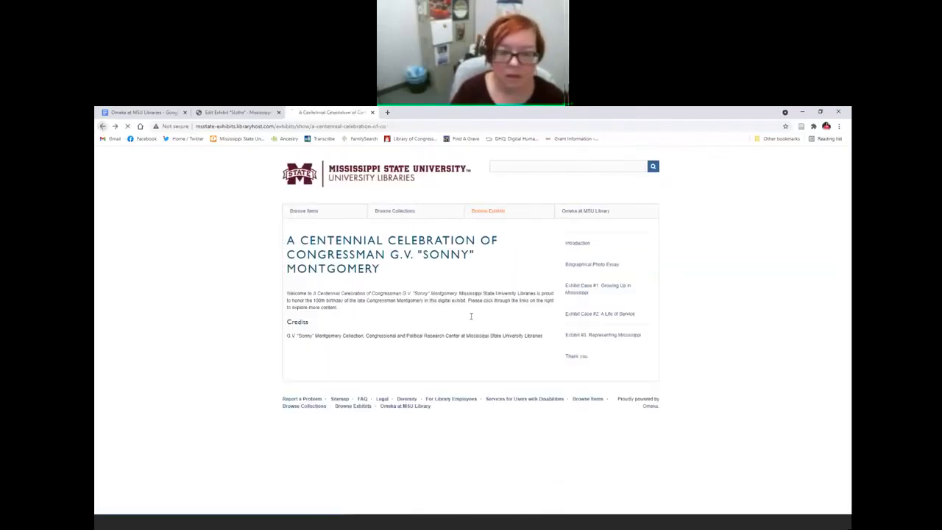
left_click(102, 127)
scroll(495, 346, "down", 10)
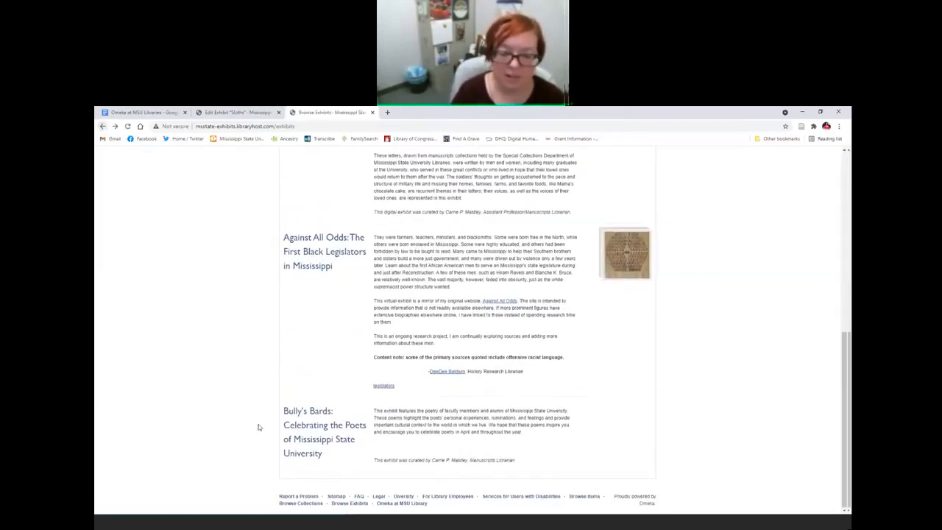
left_click(328, 425)
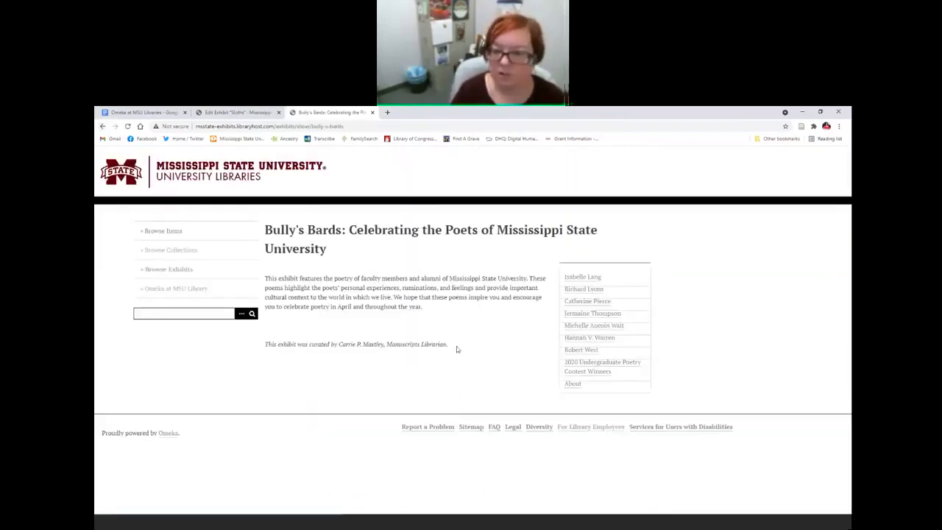
left_click(583, 302)
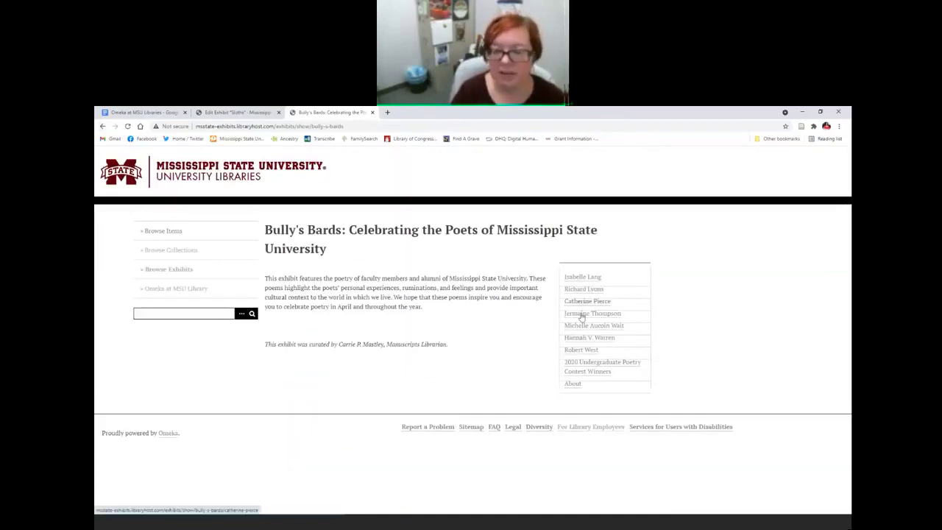
scroll(441, 336, "down", 3)
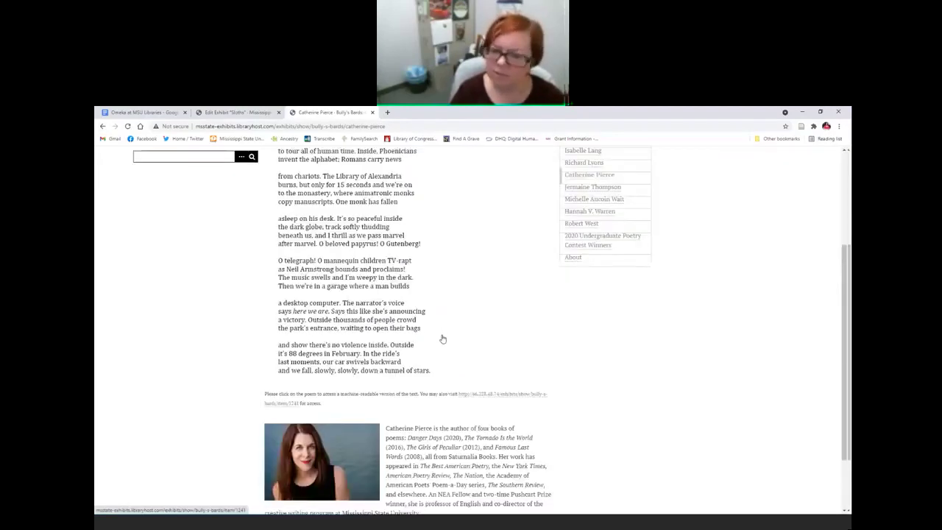
scroll(423, 346, "down", 1)
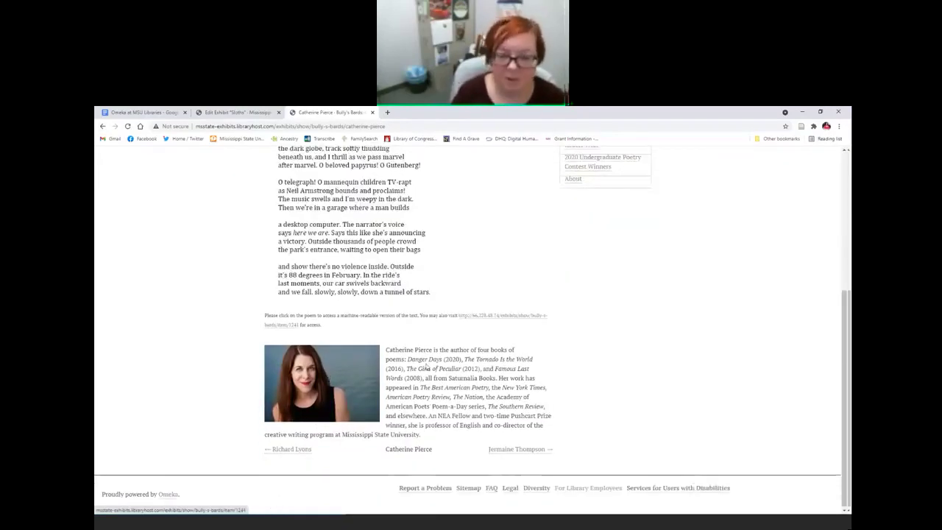
scroll(446, 402, "up", 4)
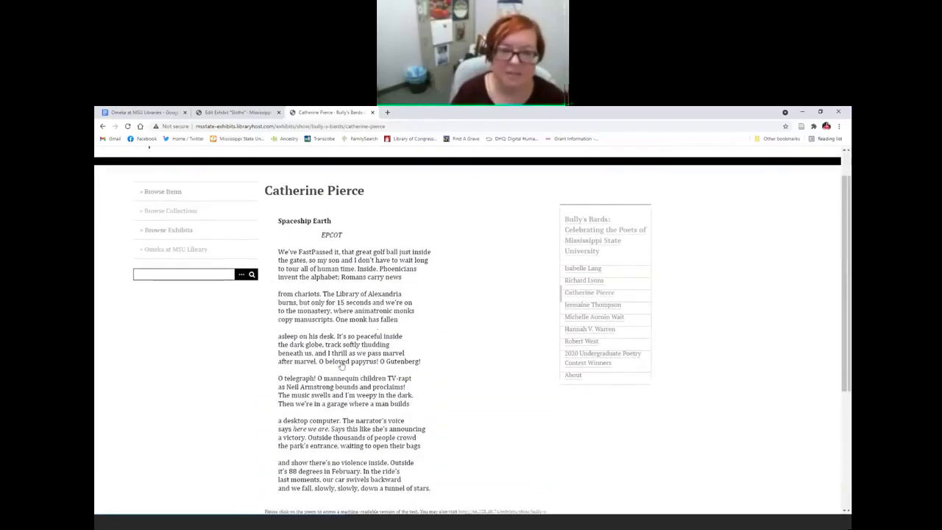
left_click(606, 330)
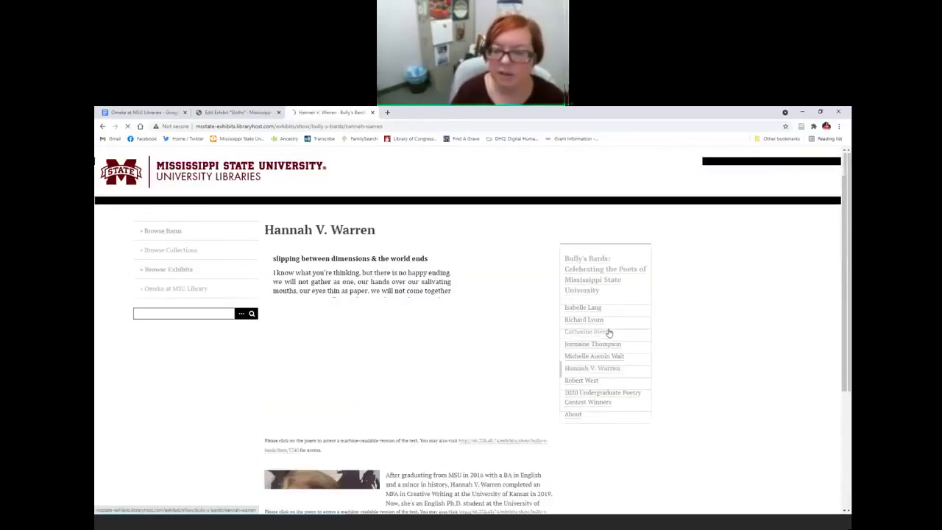
scroll(493, 331, "down", 4)
scroll(493, 331, "up", 4)
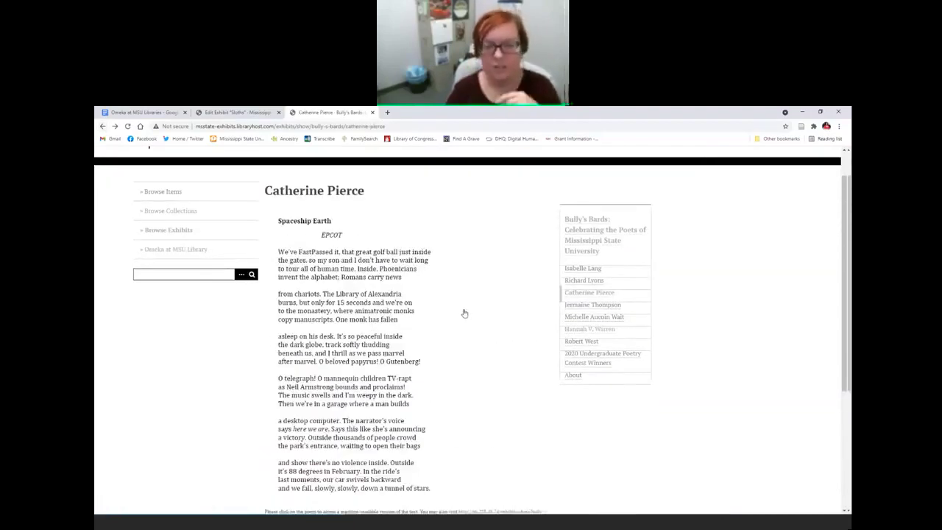
left_click(102, 127)
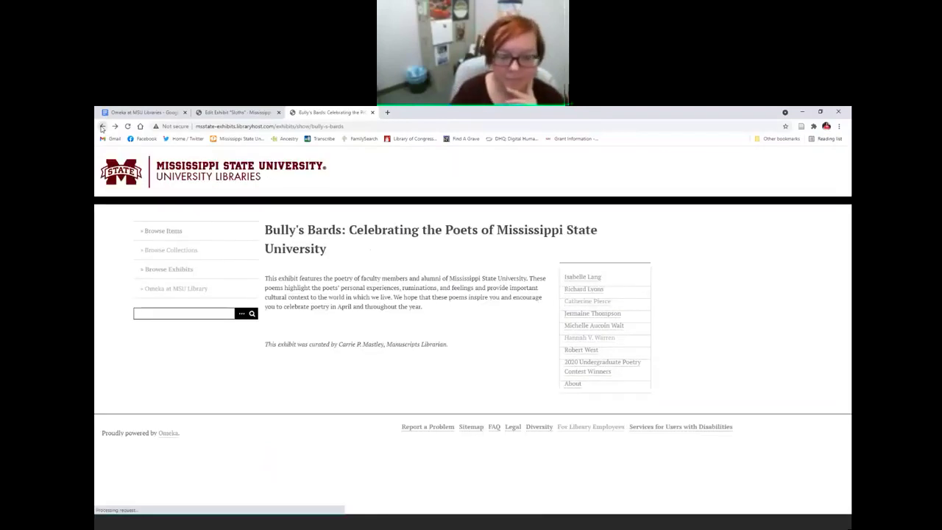
left_click(103, 128)
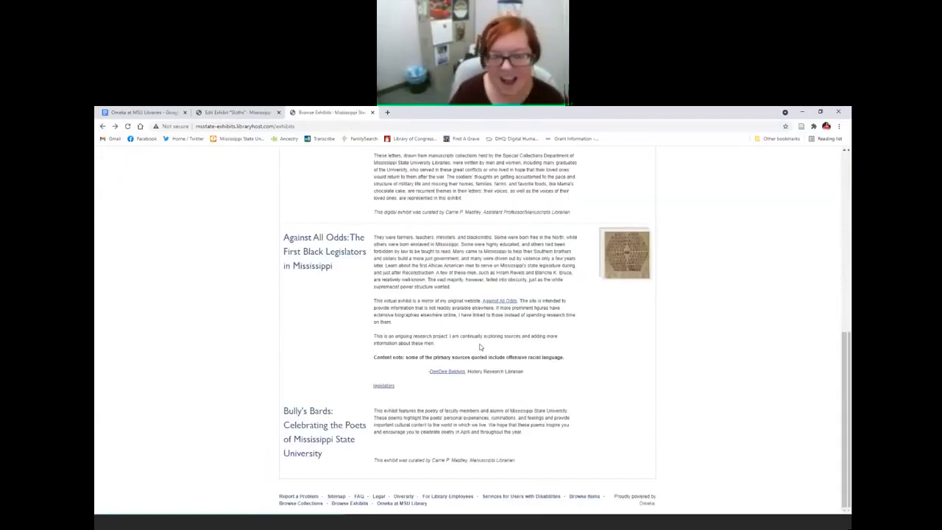
scroll(487, 425, "up", 3)
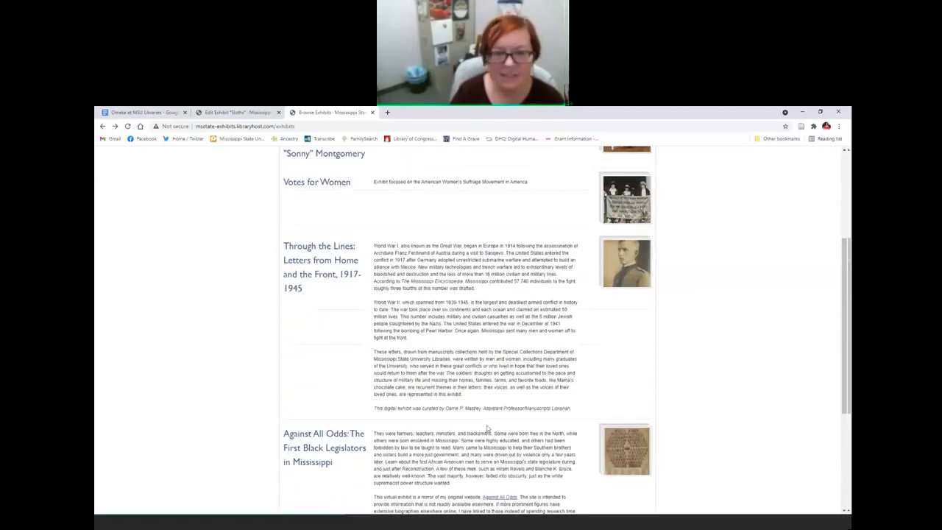
scroll(487, 429, "up", 2)
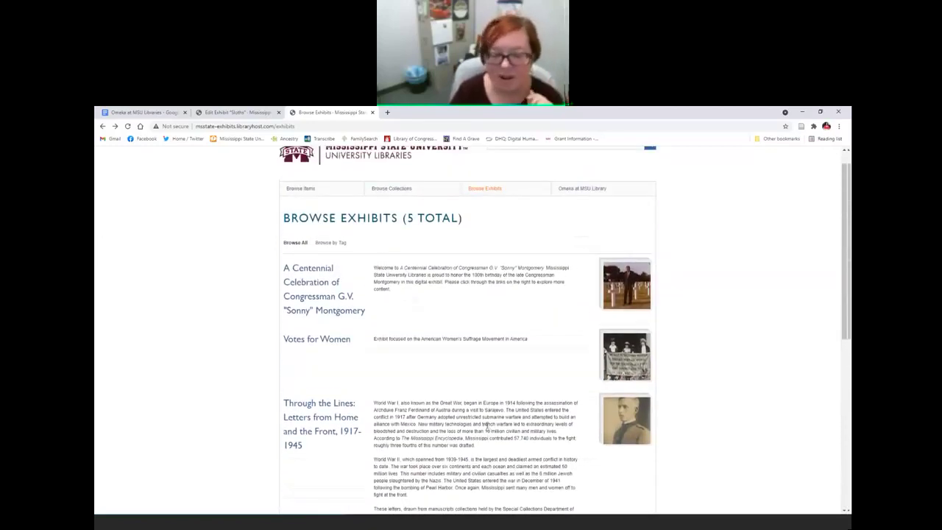
left_click(327, 341)
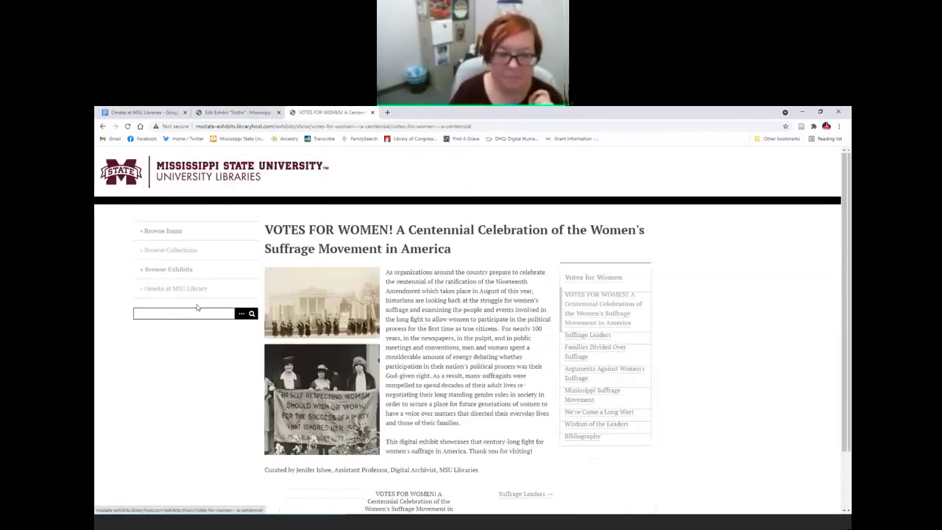
scroll(194, 365, "down", 2)
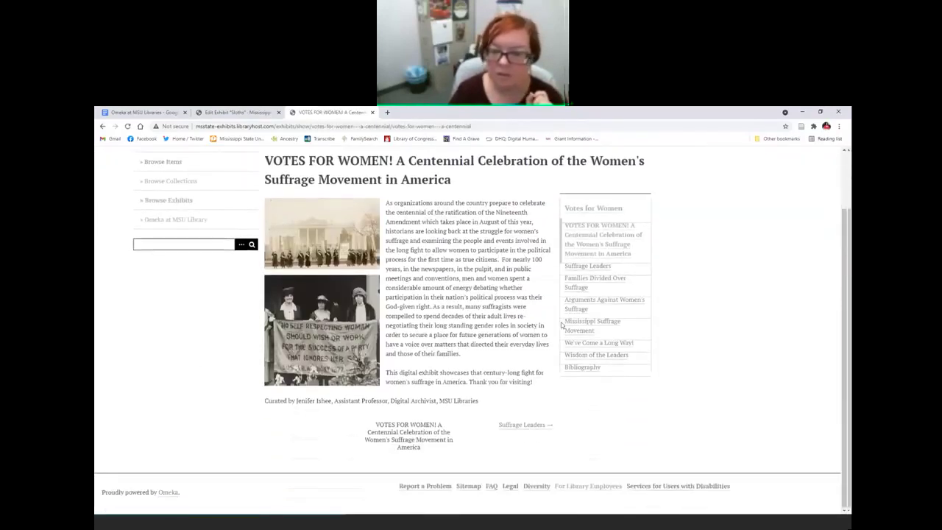
left_click(576, 305)
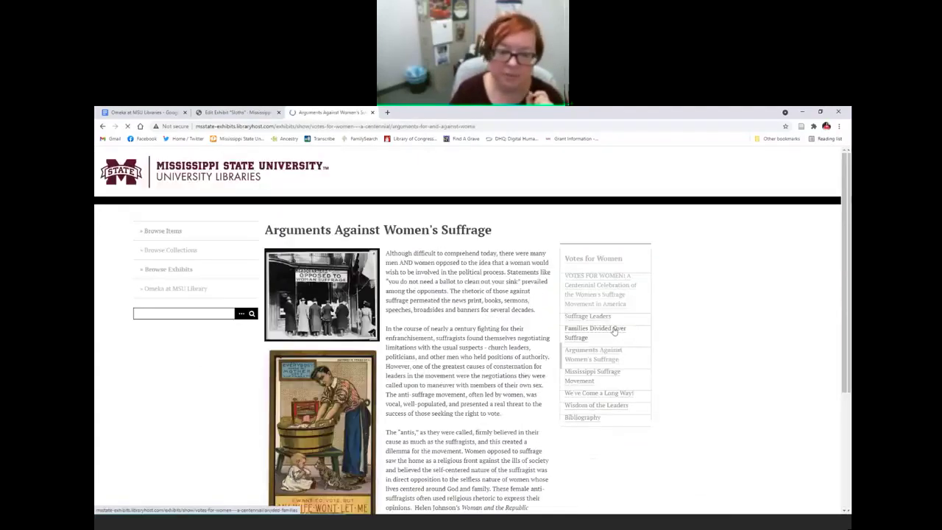
scroll(434, 293, "down", 2)
scroll(434, 292, "up", 2)
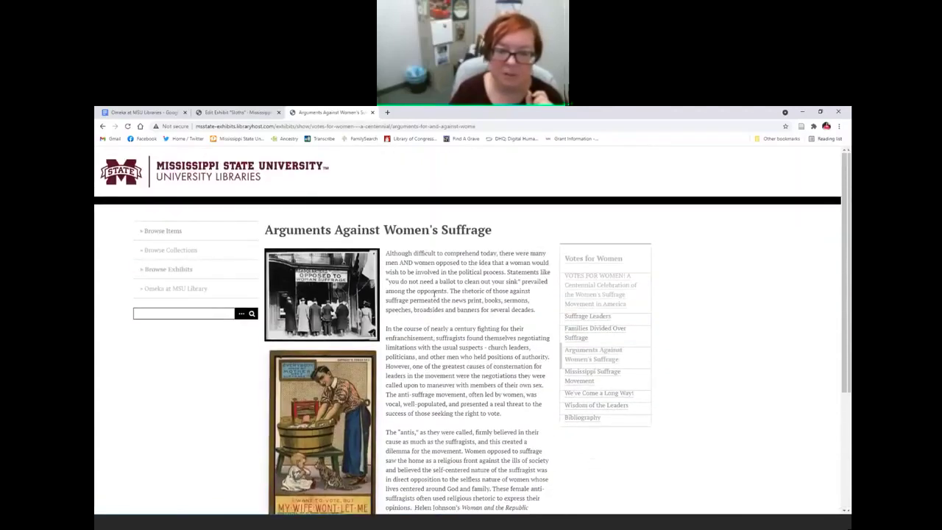
left_click(103, 127)
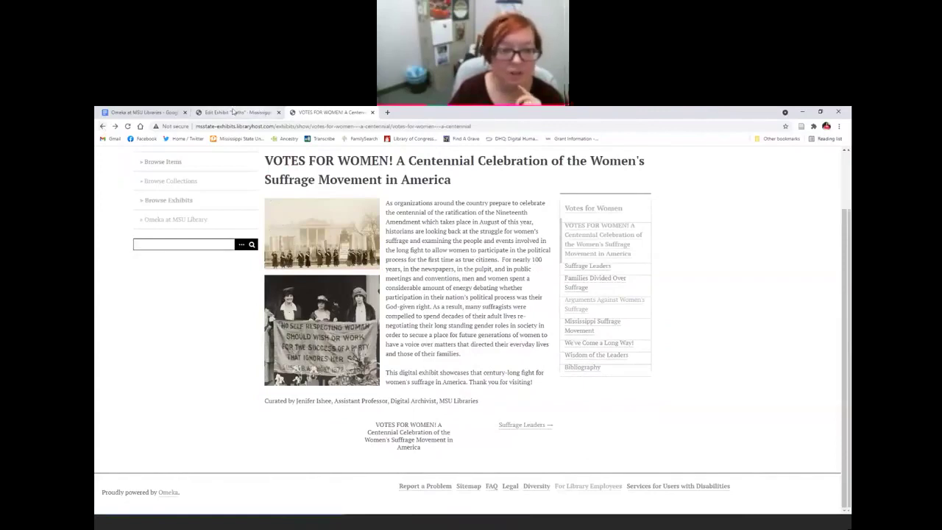
left_click(103, 127)
scroll(327, 265, "down", 8)
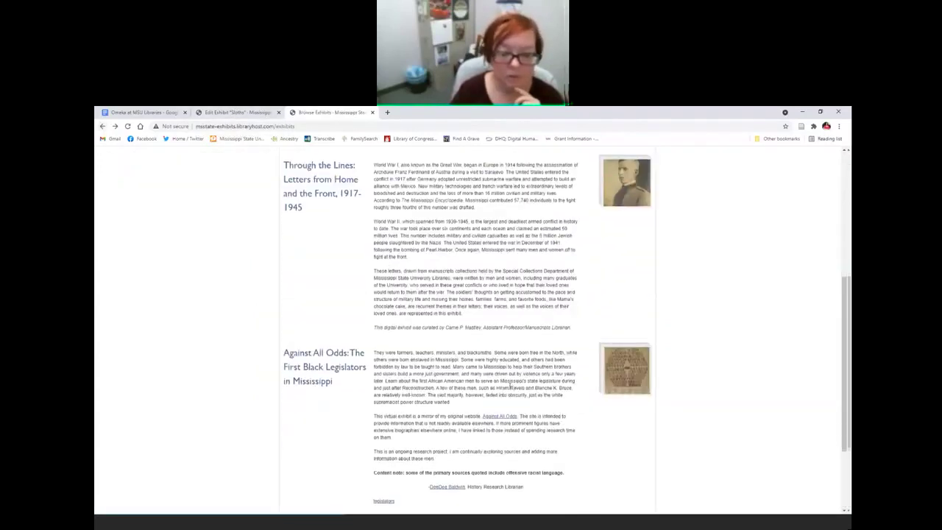
left_click(329, 250)
scroll(473, 305, "down", 3)
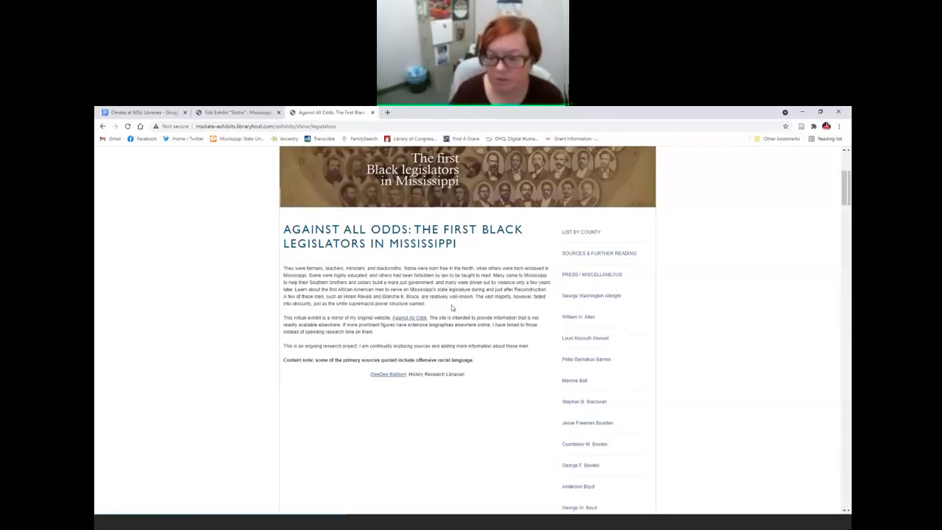
scroll(452, 307, "down", 1)
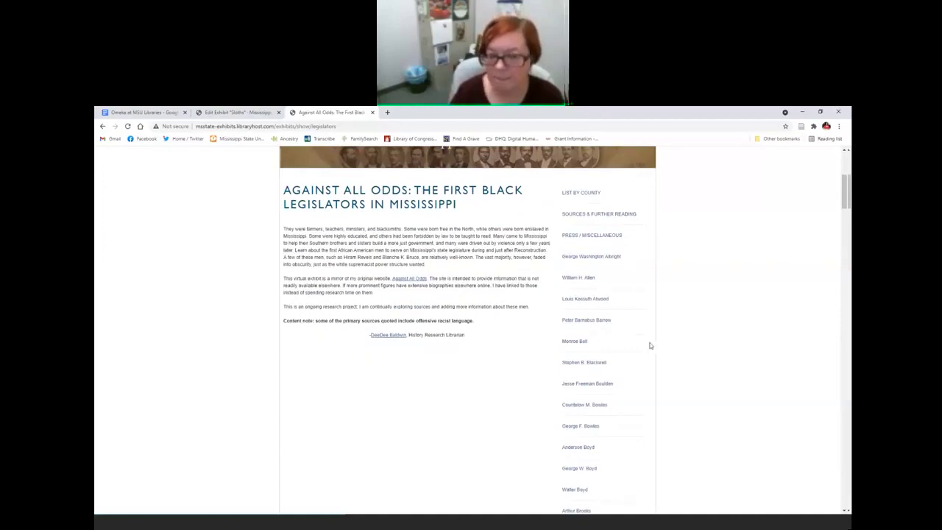
scroll(664, 346, "up", 2)
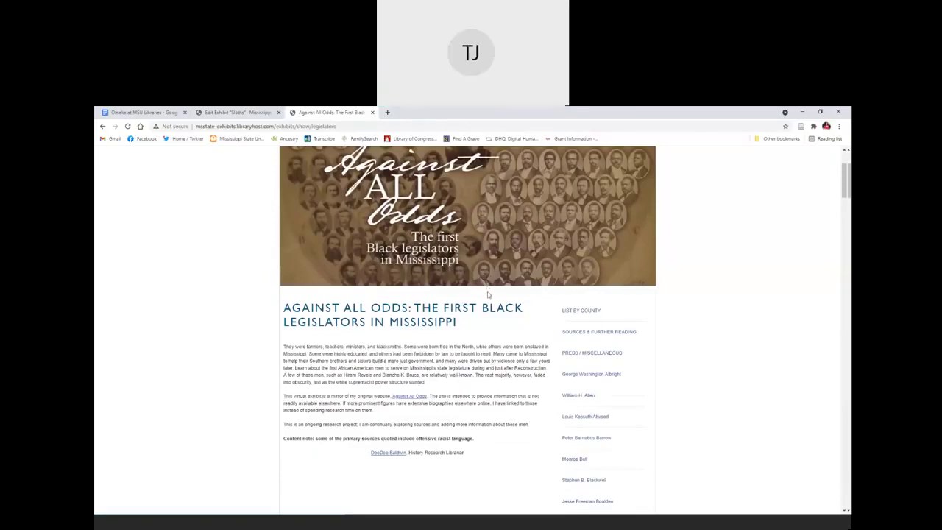
Step: Return to the Sloths exhibit editor and open the admin Batch Upload page
left_click(234, 112)
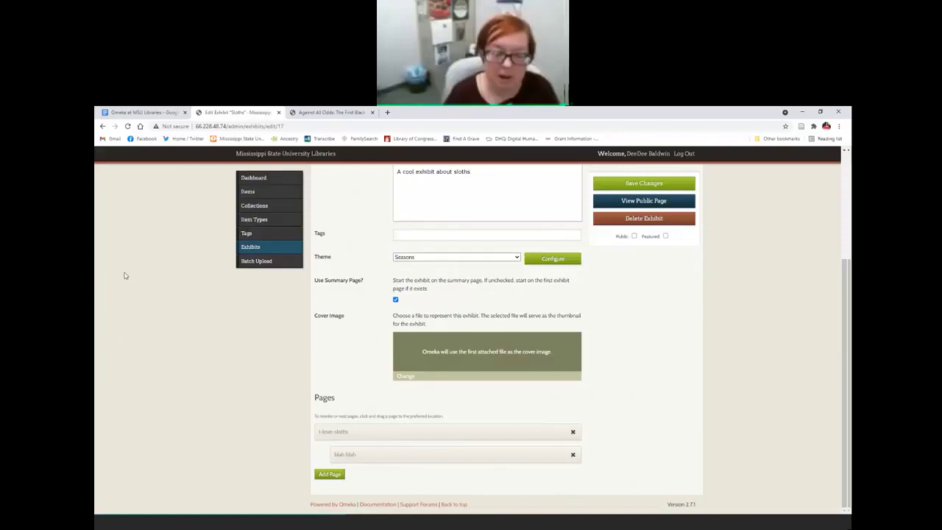
left_click(265, 266)
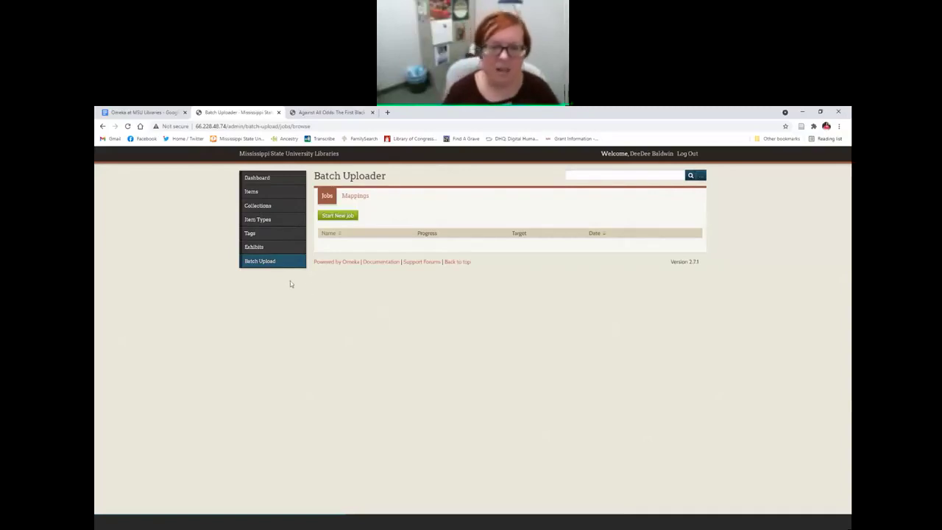
Step: Open the Clarion-Ledger clipping item for editing from the Items list
left_click(259, 189)
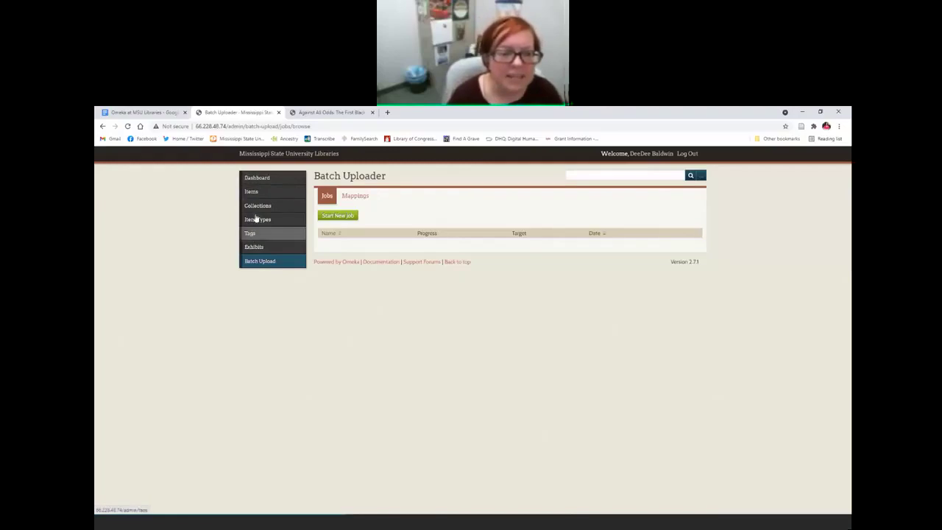
left_click(248, 192)
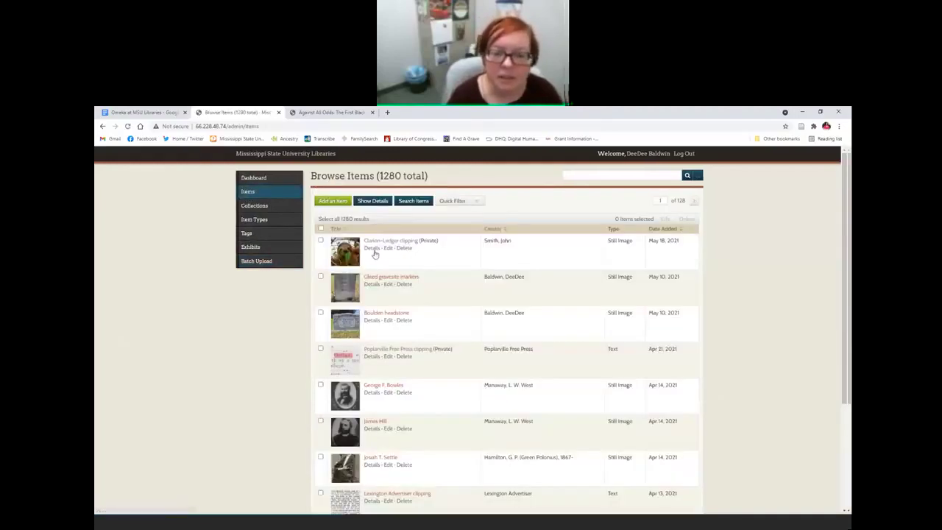
left_click(388, 248)
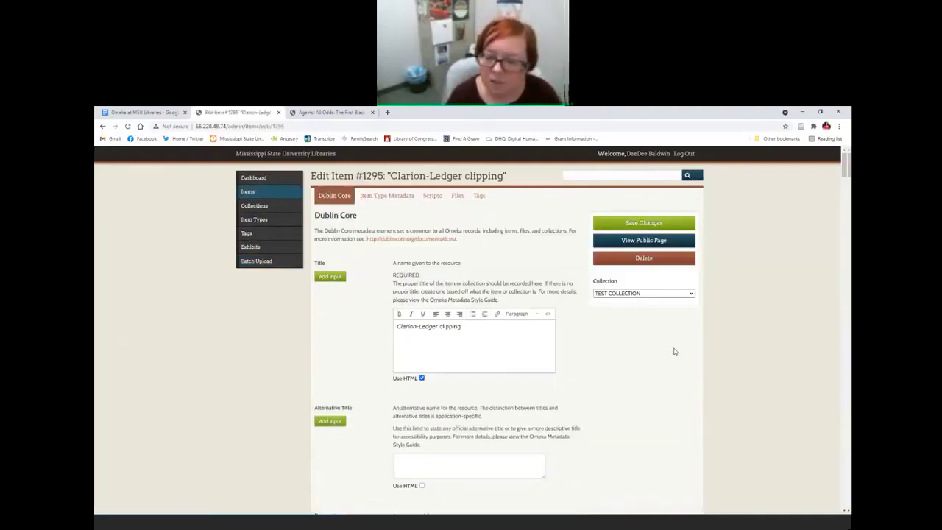
Step: Replace the item's Subject 'Sloths. Wildlife--photographs' with 'Sloths'
scroll(652, 344, "down", 10)
scroll(633, 363, "down", 15)
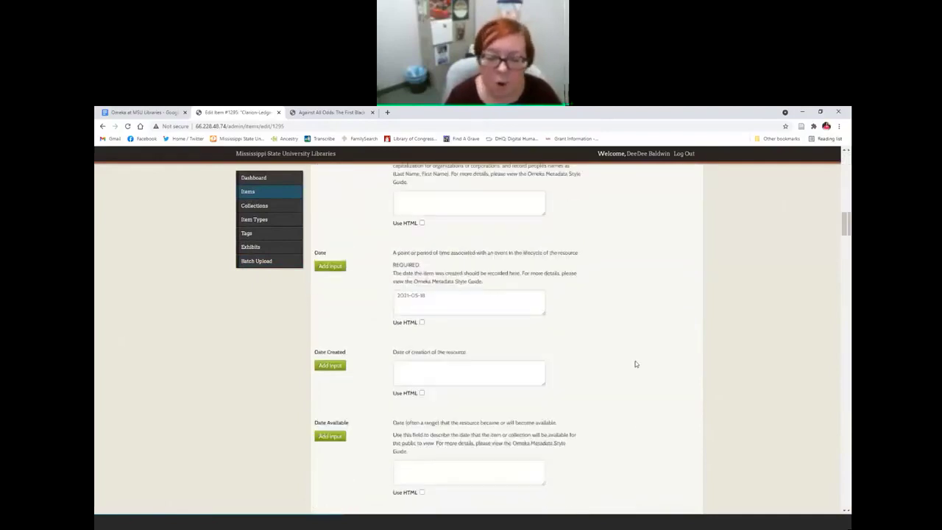
scroll(579, 358, "up", 1)
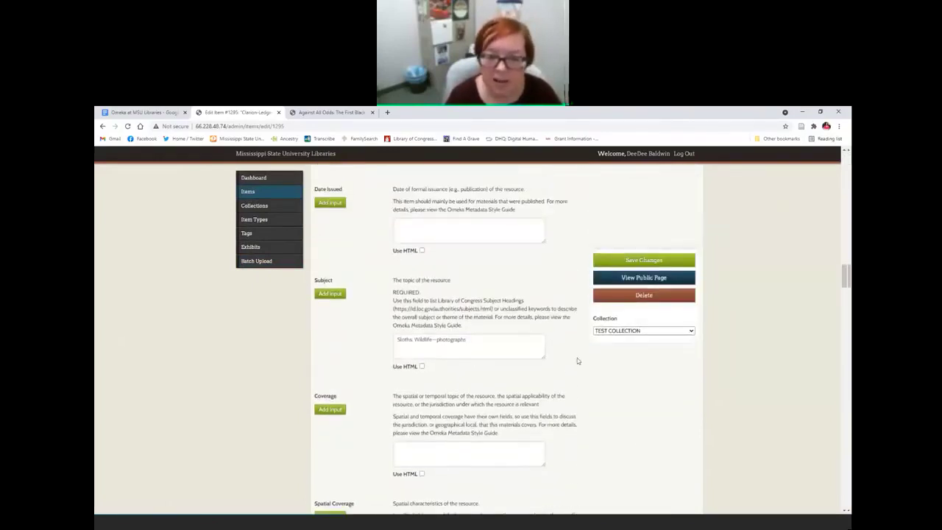
left_click_drag(471, 340, 343, 343)
type("Sloths")
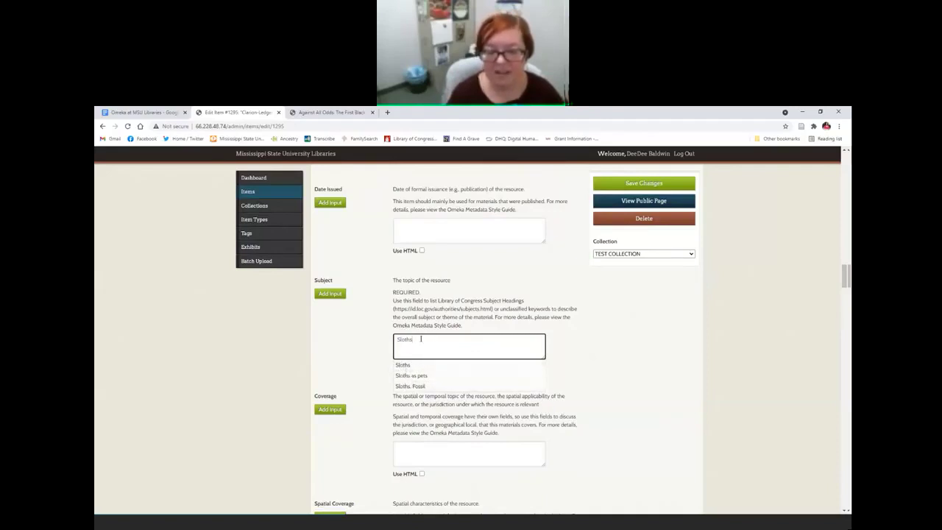
left_click(342, 350)
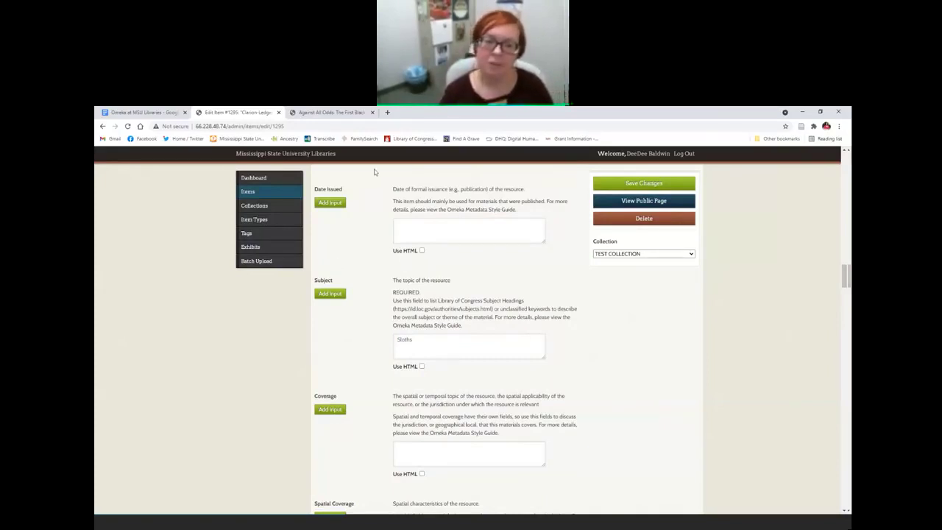
left_click(387, 112)
Step: Search Google for 'omeka plugins' and open the Omeka Classic Plugins directory
type("omeka plugins")
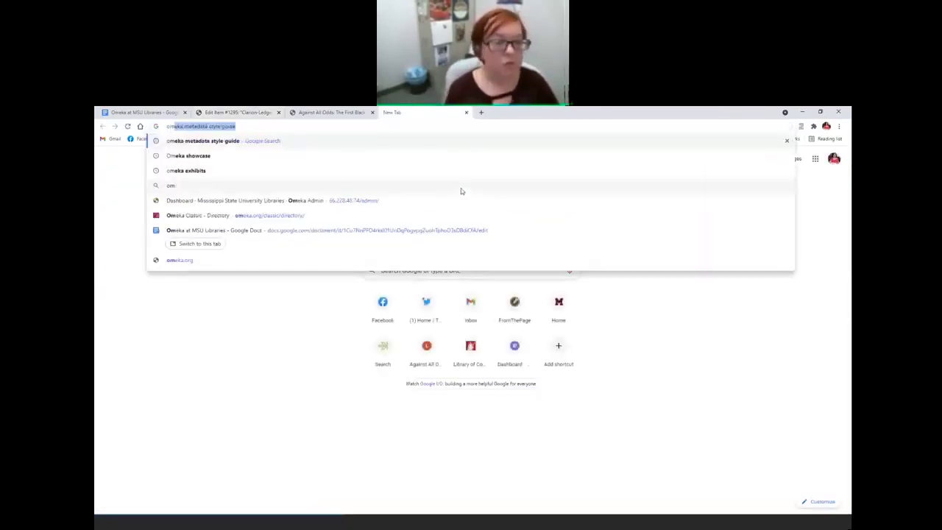
key("Return")
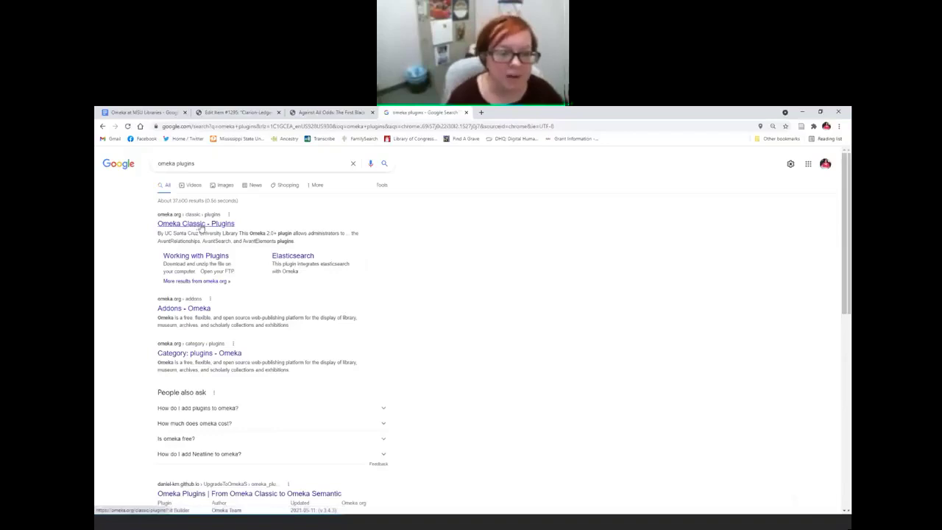
left_click(199, 226)
Step: Look through the plugins list, such as Contribution and CSV Import, then close the tab
scroll(506, 380, "down", 3)
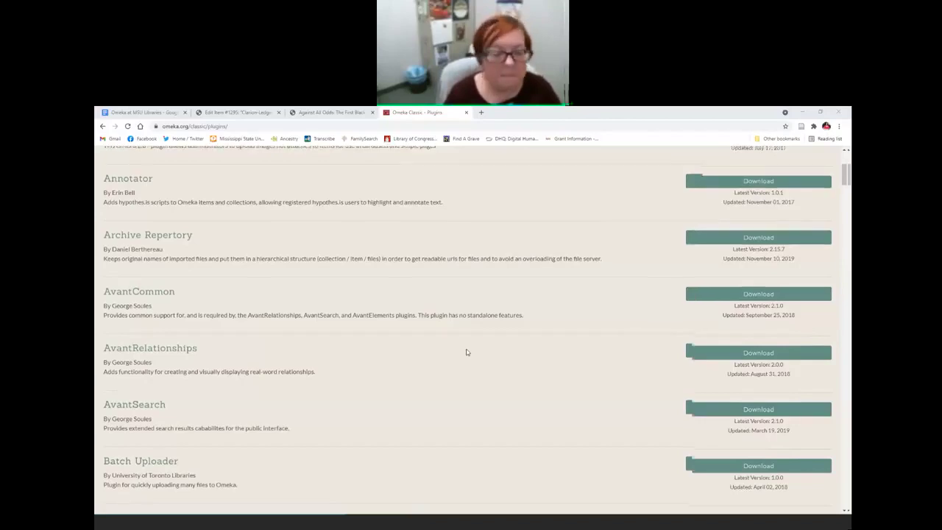
scroll(466, 353, "down", 3)
scroll(466, 353, "down", 2)
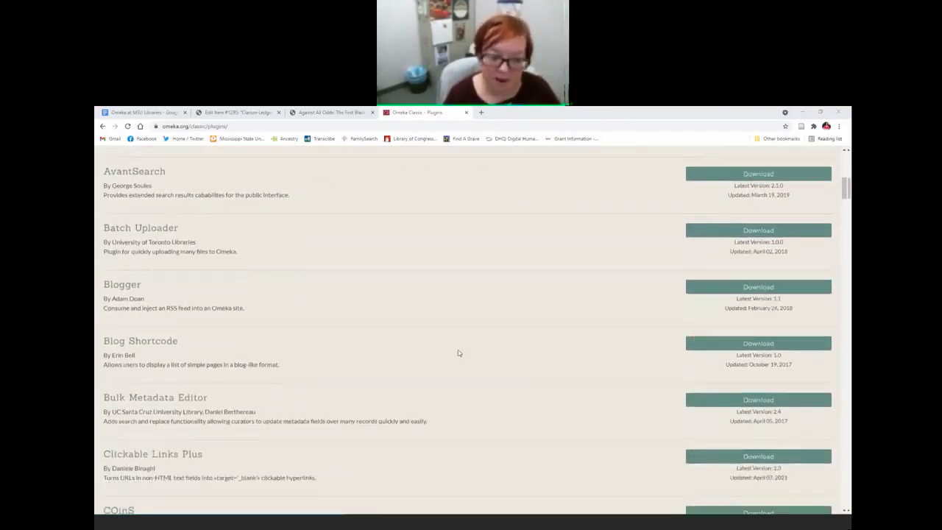
scroll(464, 356, "down", 2)
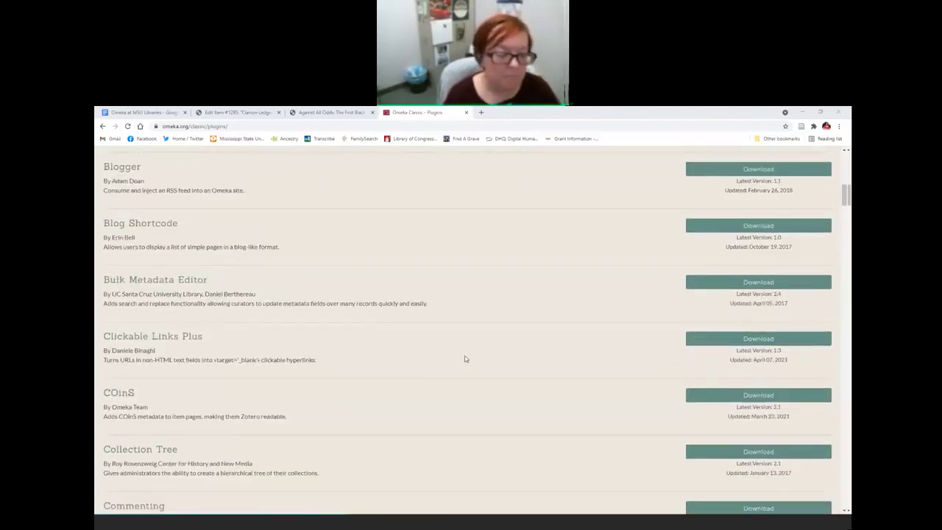
scroll(464, 359, "down", 6)
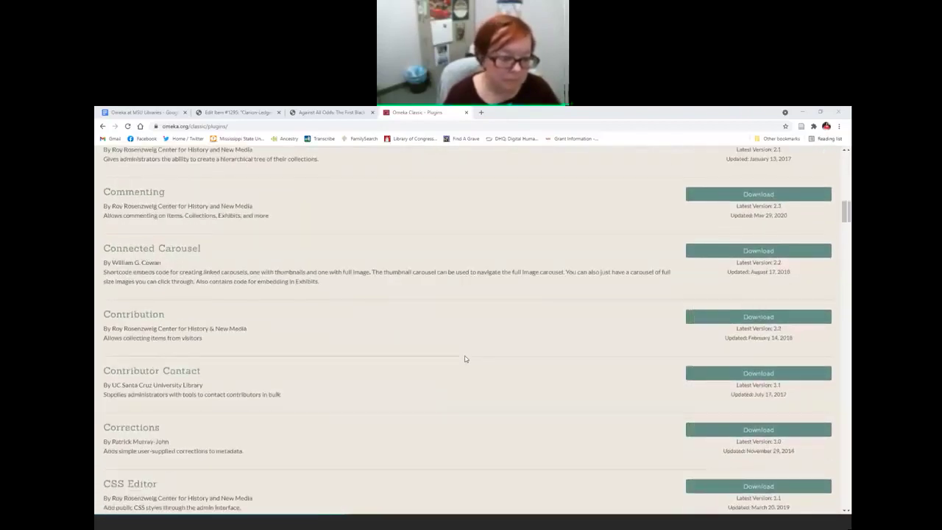
scroll(465, 358, "down", 14)
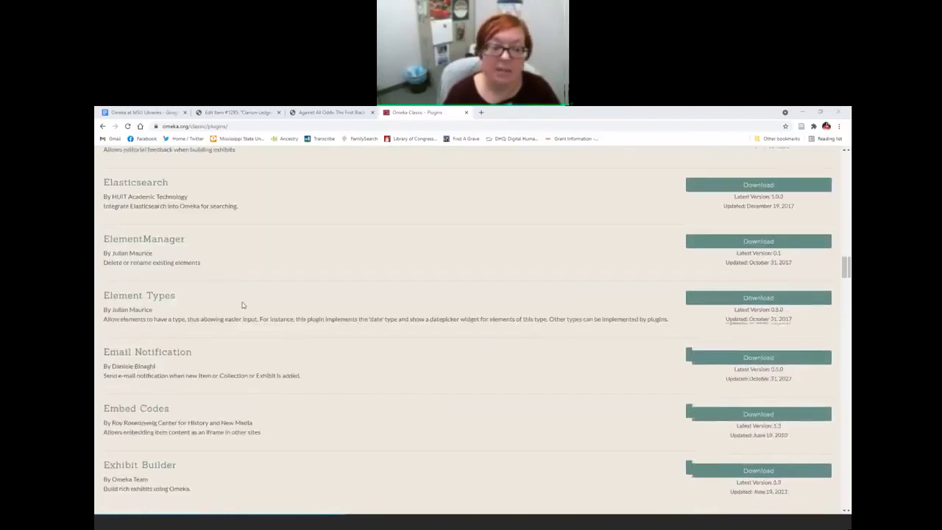
scroll(349, 348, "down", 5)
scroll(349, 348, "up", 4)
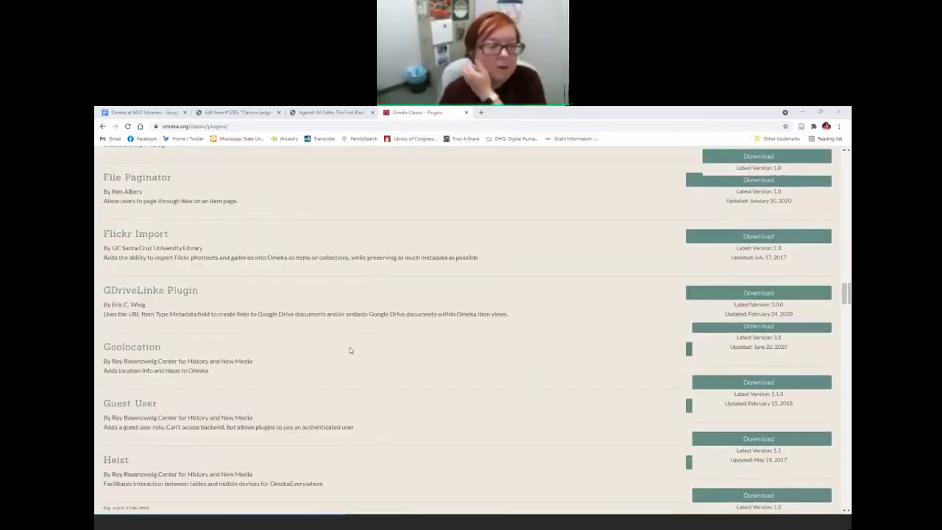
scroll(350, 351, "up", 14)
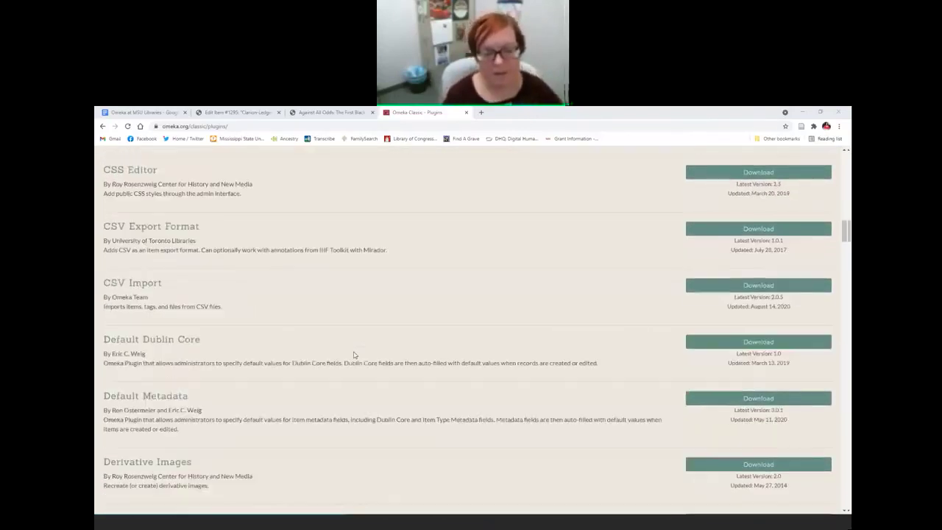
scroll(354, 355, "up", 1)
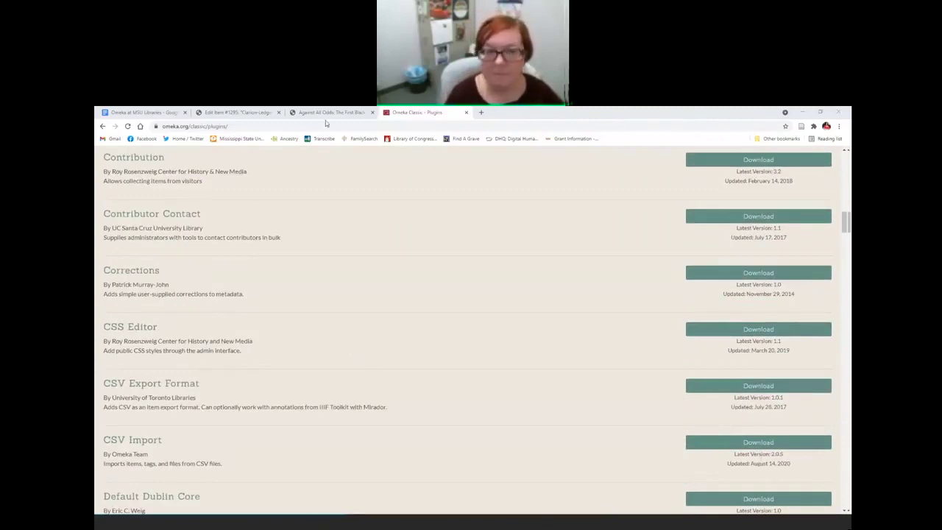
right_click(400, 110)
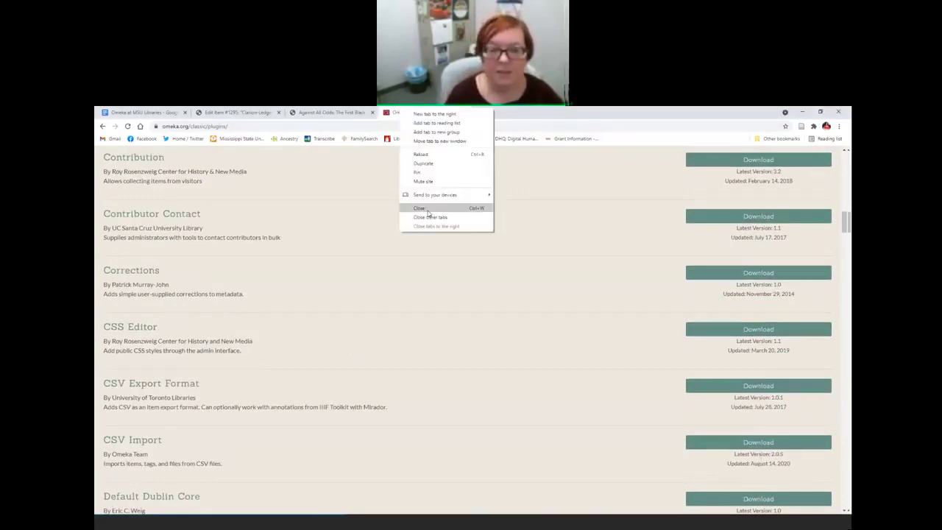
left_click(422, 208)
Step: Open the proposal form and documentation guide linked in the Omeka at MSU Libraries document
left_click(141, 112)
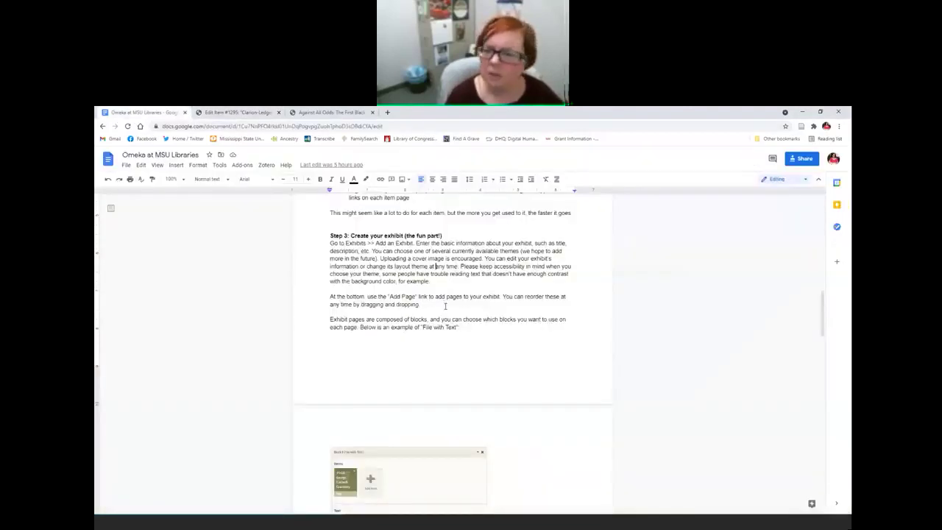
scroll(444, 306, "up", 15)
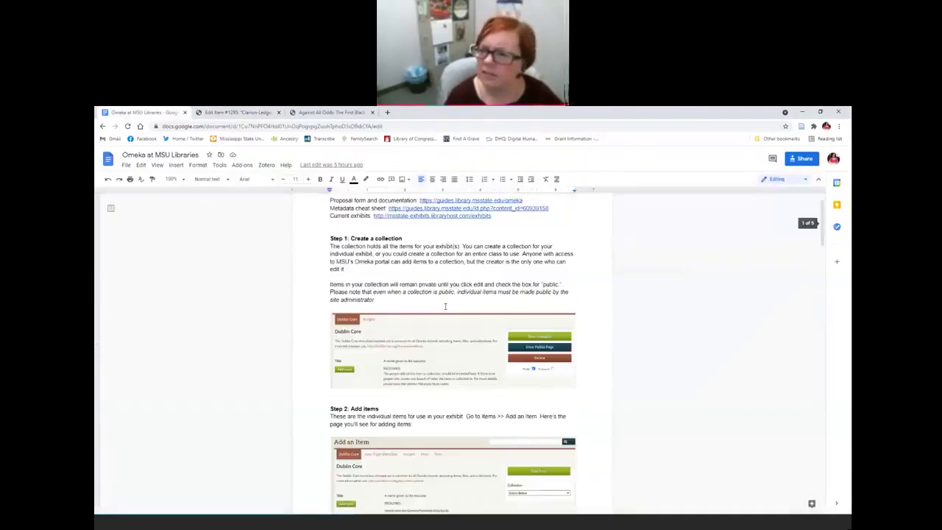
left_click(447, 239)
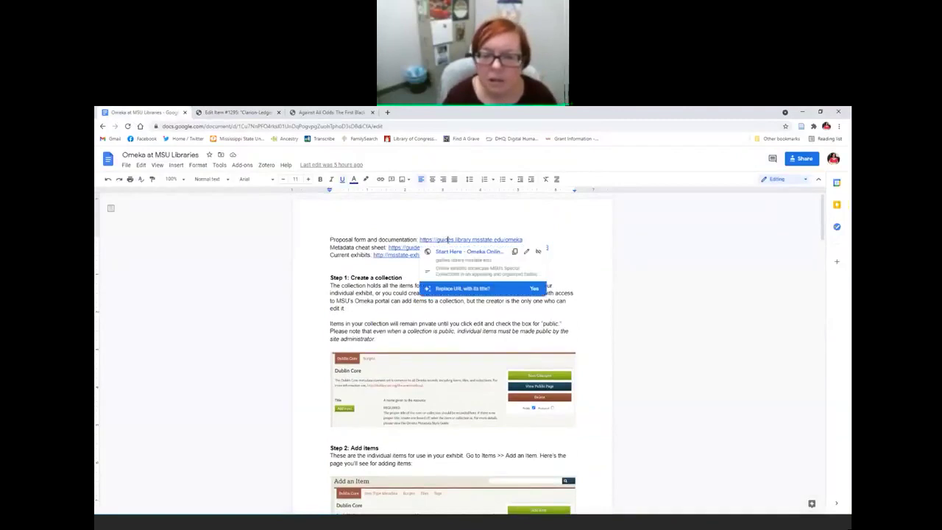
left_click(457, 254)
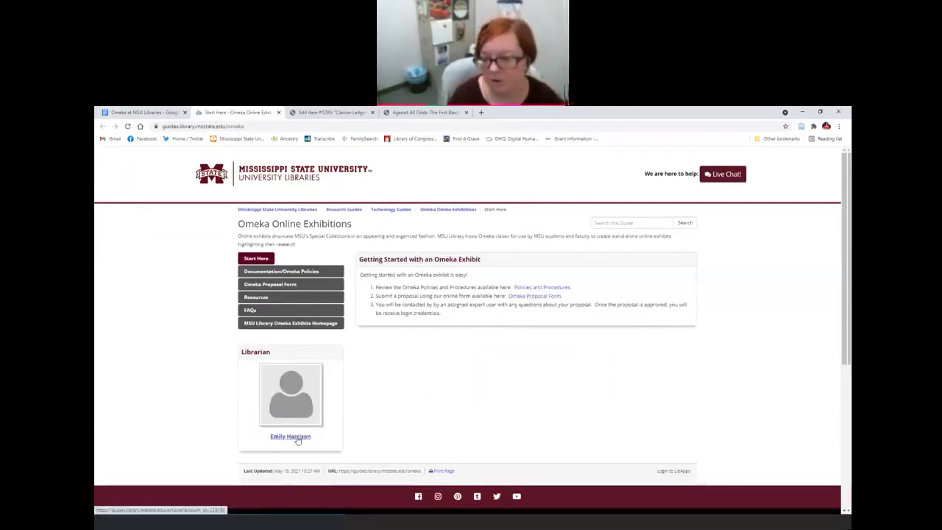
Step: Select the site administrator's e-mail address in the document, then go to the Start Here guide page
left_click(144, 112)
scroll(561, 324, "down", 15)
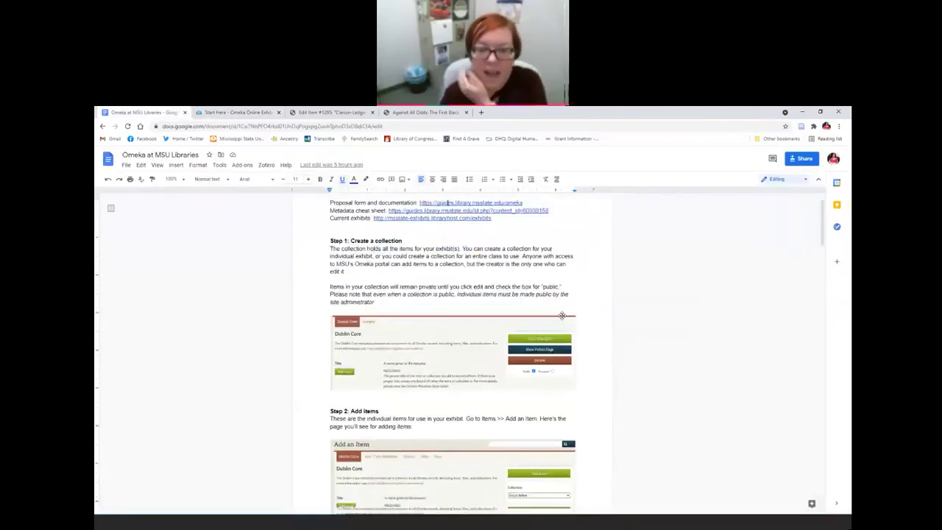
scroll(561, 324, "down", 12)
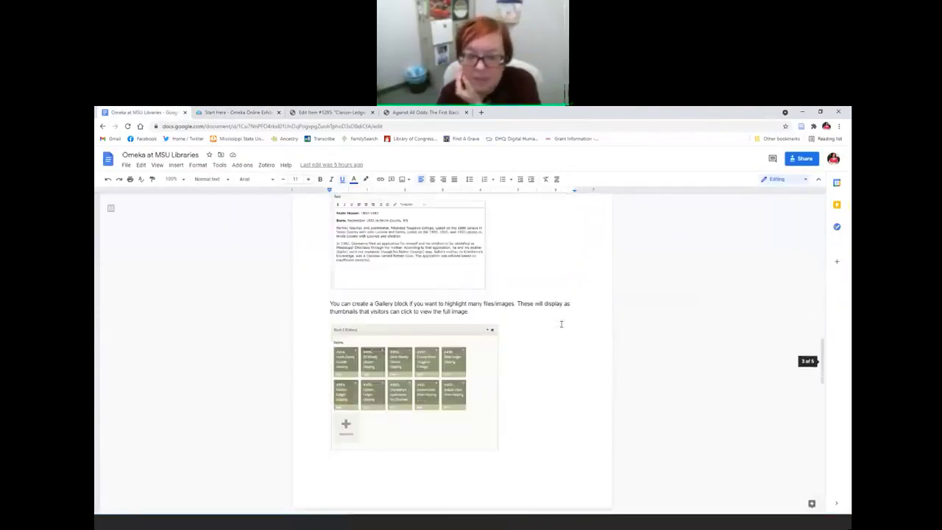
scroll(561, 324, "down", 5)
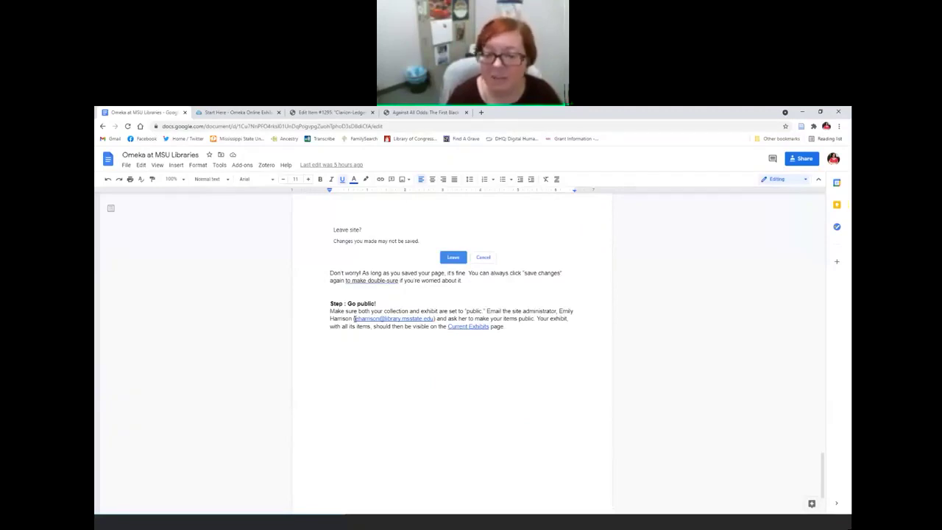
left_click_drag(354, 319, 434, 320)
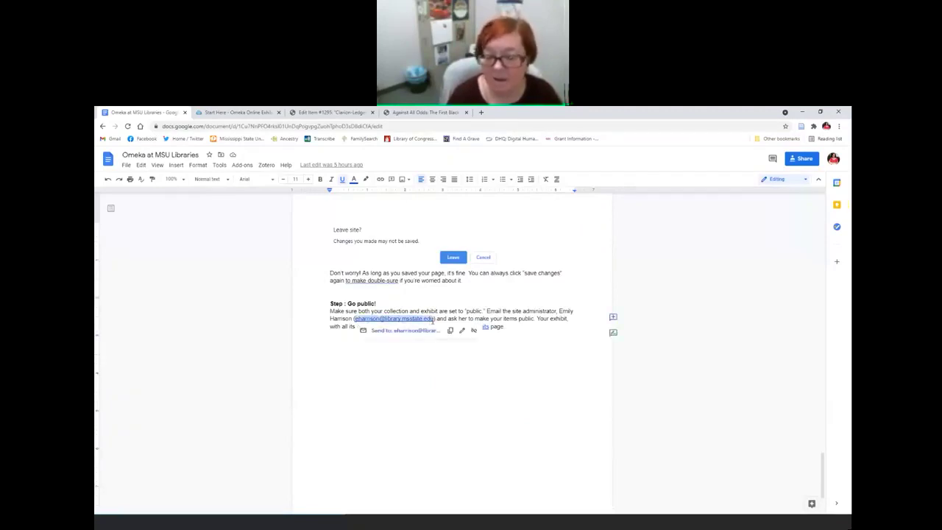
left_click(456, 313)
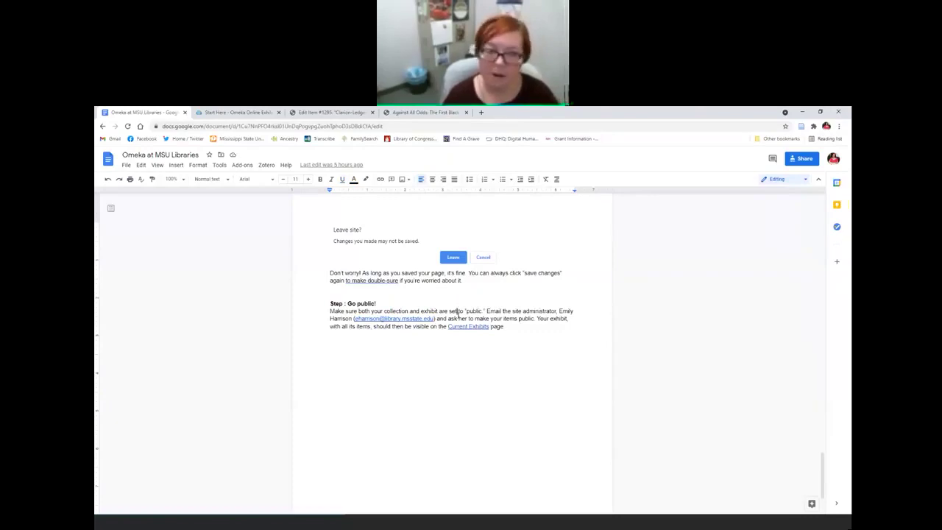
left_click(237, 112)
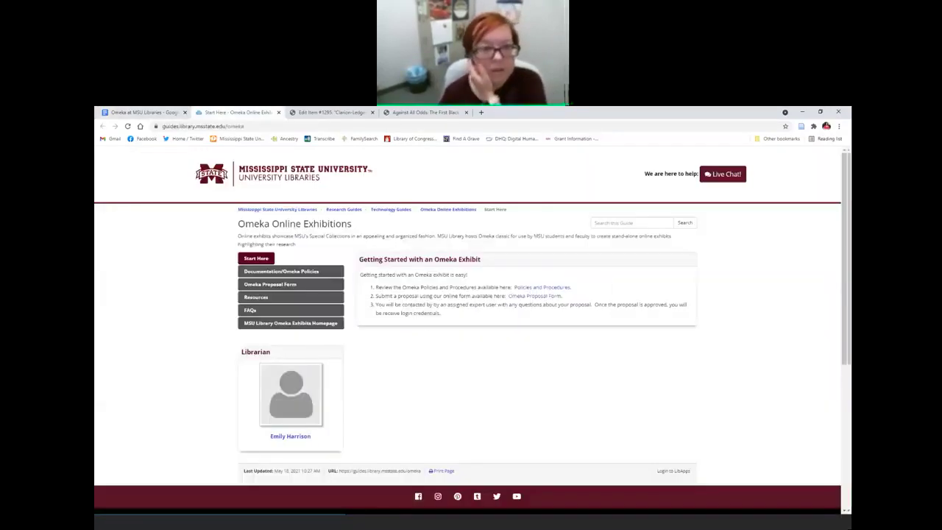
Step: Abandon the unsaved item edit and go to the Browse Items list of 1280 items
left_click(328, 111)
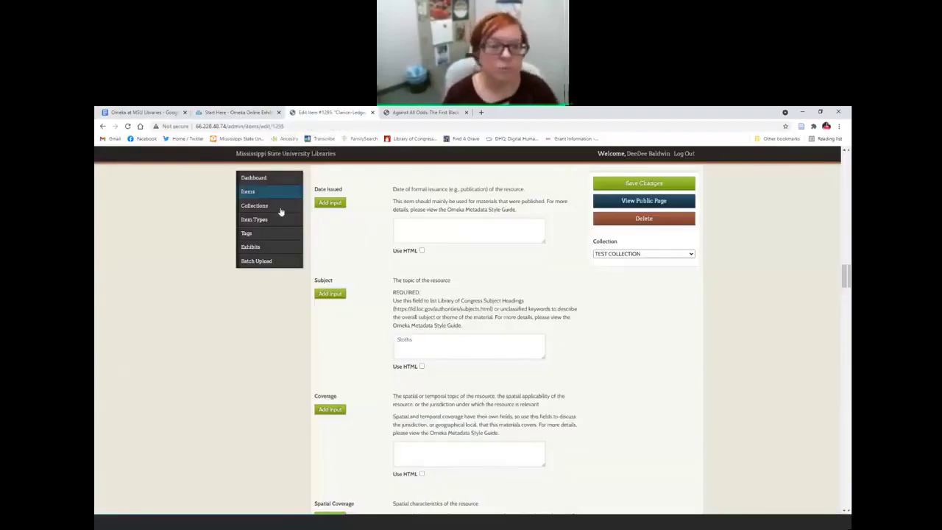
left_click(248, 192)
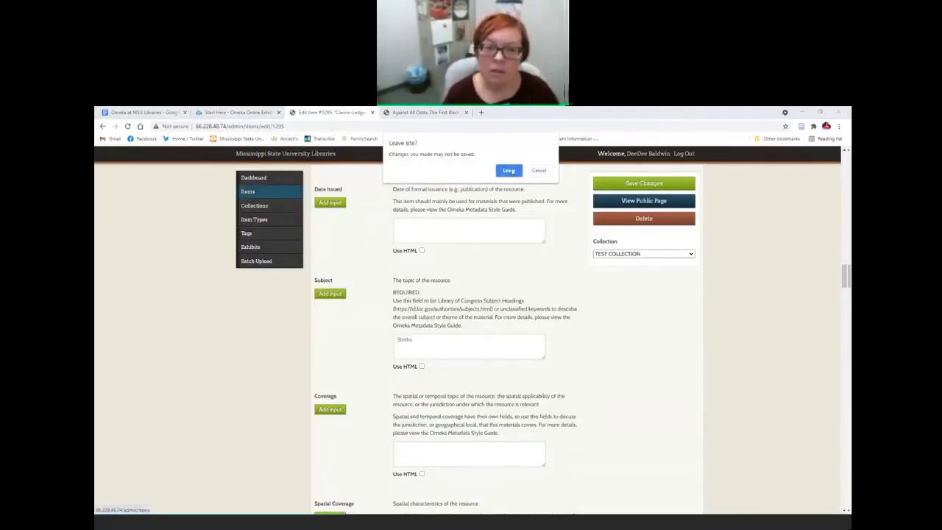
left_click(510, 169)
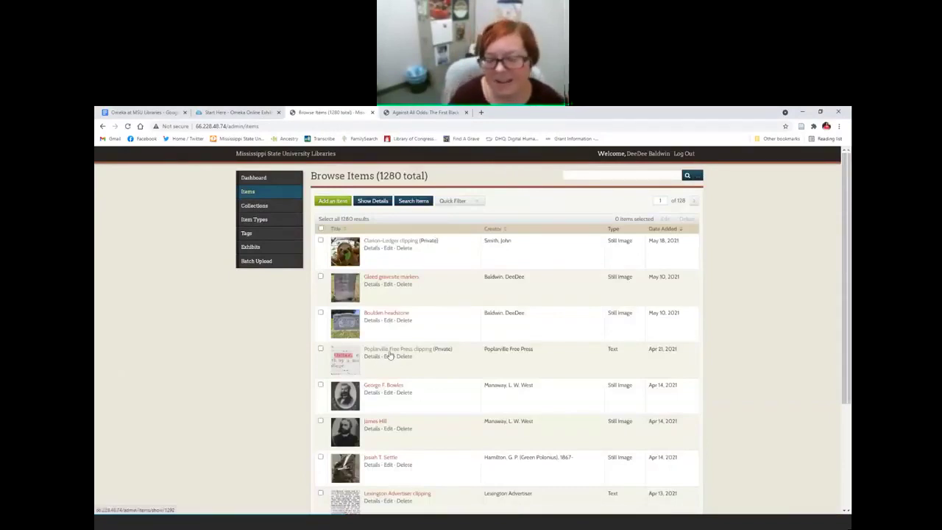
Step: Highlight the Poplarville clipping's Private status, then return to the Google Docs guide with Ctrl+1
left_click_drag(452, 349, 435, 352)
left_click(442, 350)
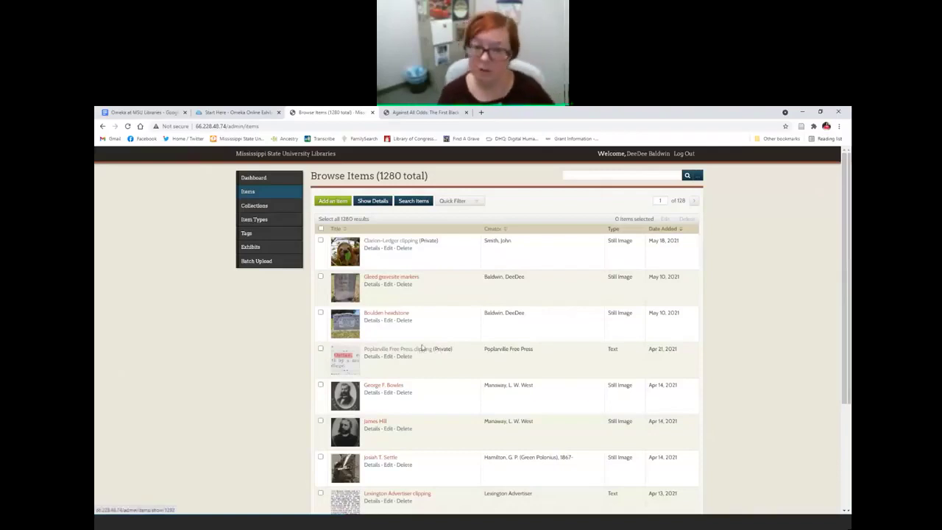
key("ctrl+1")
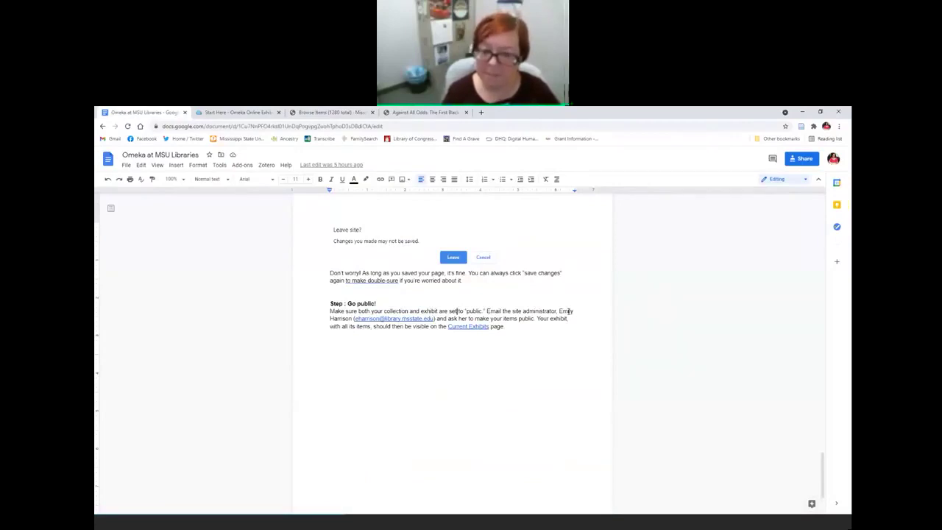
Step: Open the guide's Current Exhibits link in a new tab, then go back to the Google Docs guide
left_click(477, 326)
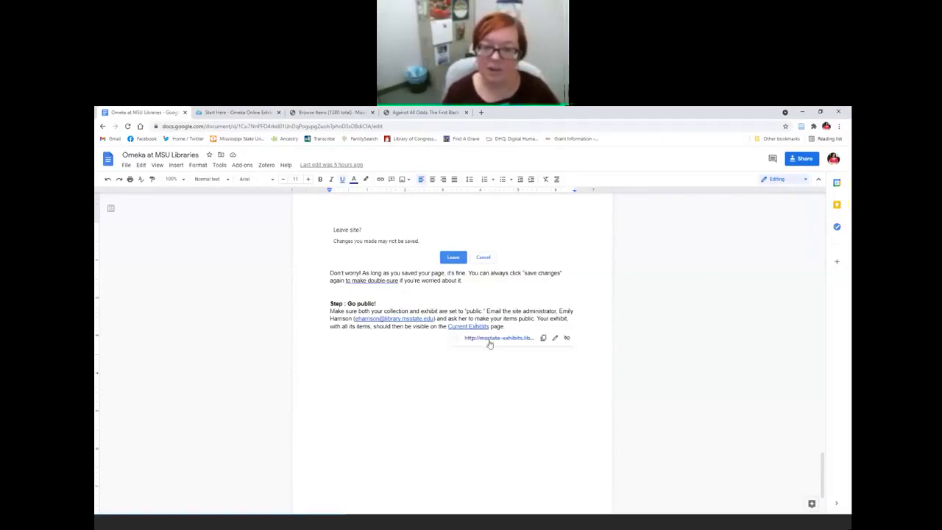
left_click(488, 338)
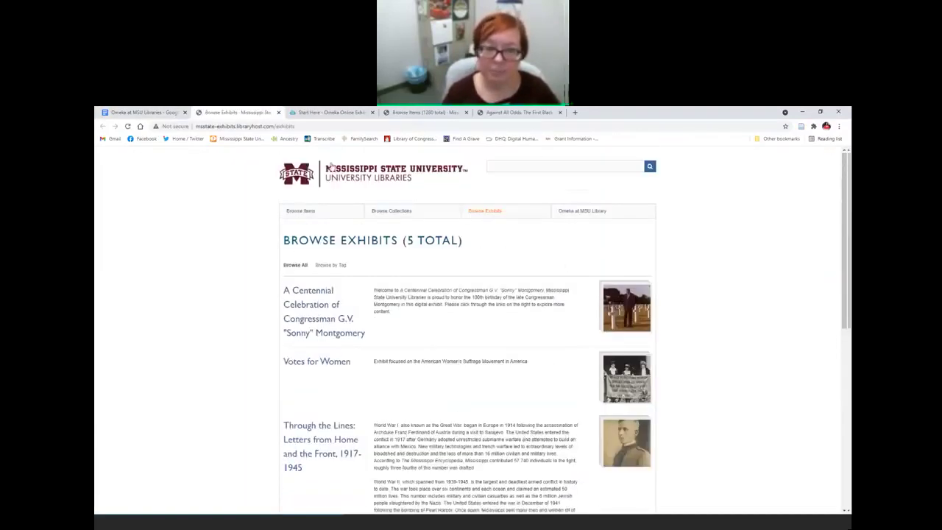
left_click(136, 112)
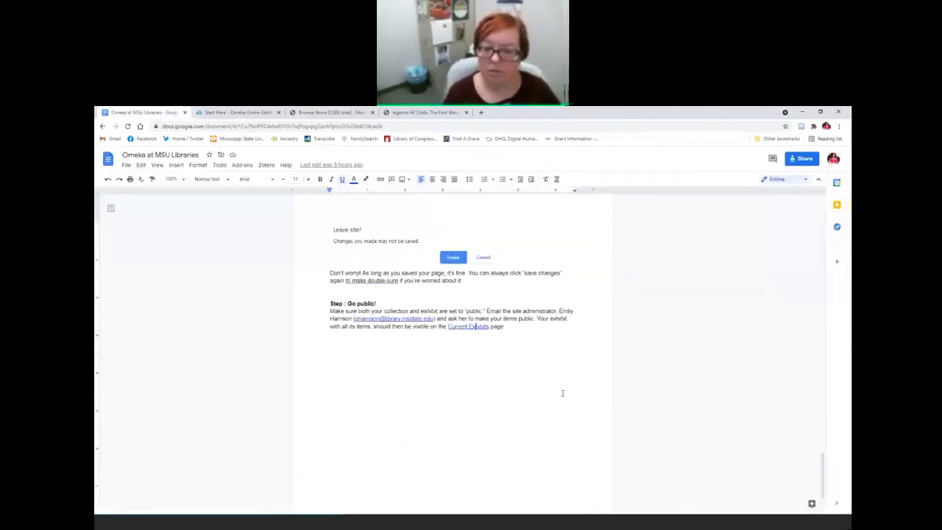
Step: Scroll up the guide, then view and close the Start Here guide tab
scroll(563, 393, "up", 5)
scroll(562, 393, "up", 3)
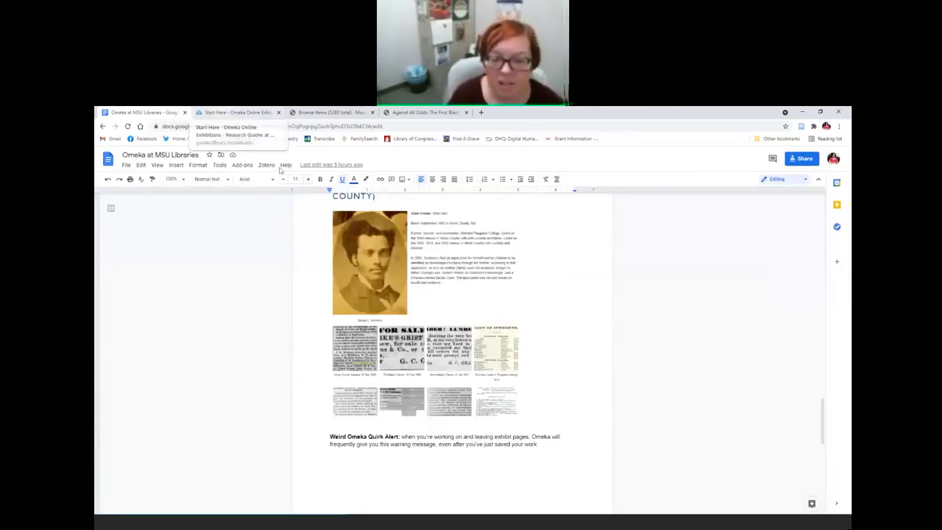
left_click(230, 113)
left_click(278, 112)
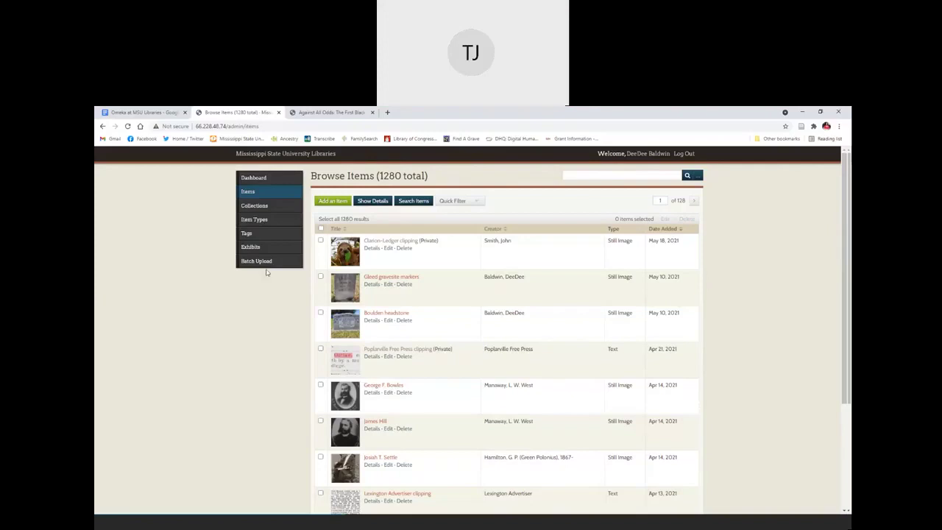
Step: From Exhibits, view the public Bully's Bards exhibit and its Hannah V. Warren page, then return
left_click(250, 247)
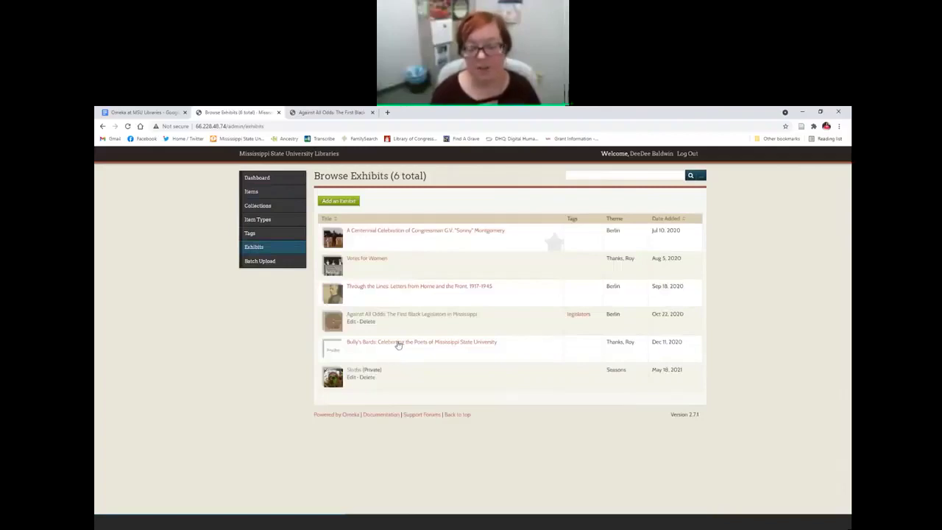
left_click(397, 345)
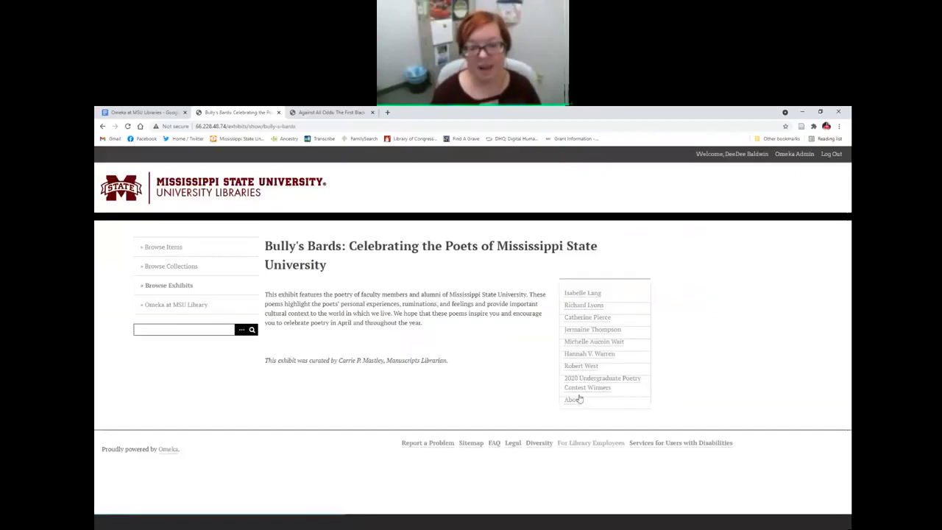
left_click(589, 354)
scroll(564, 359, "down", 5)
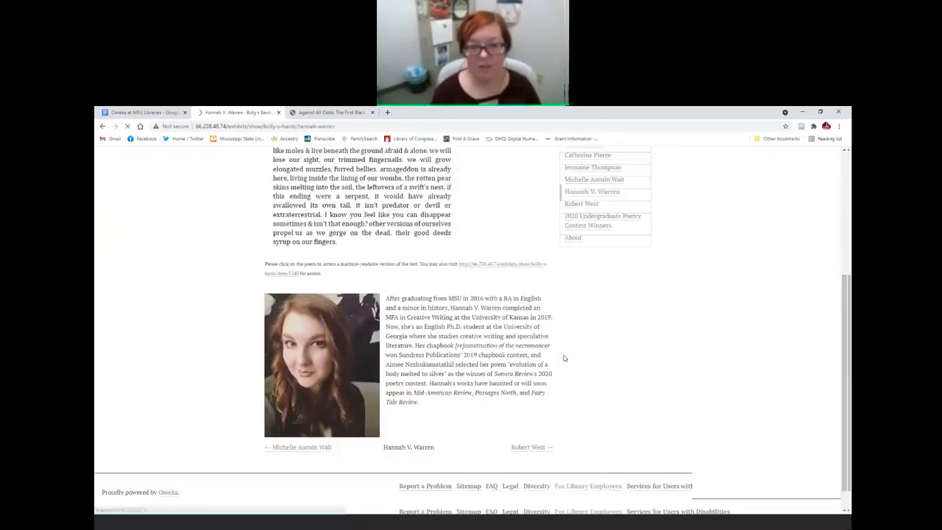
left_click(102, 127)
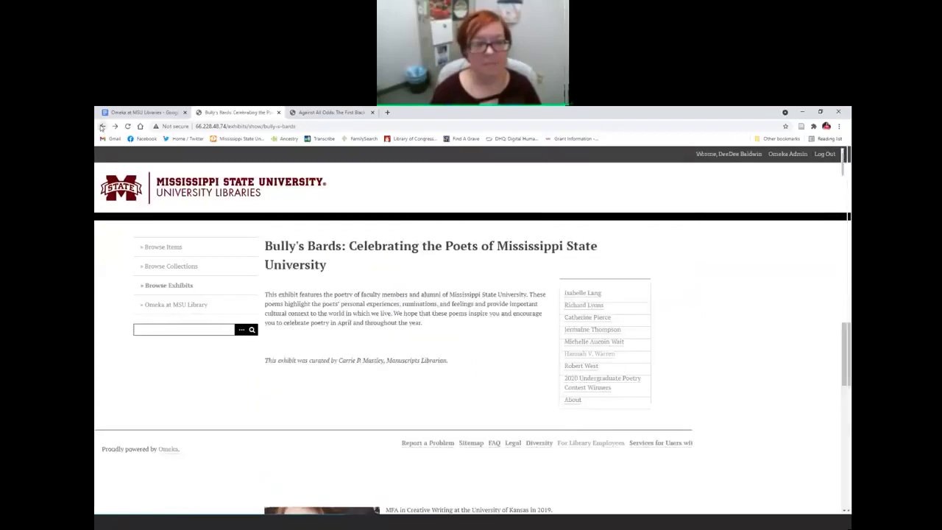
left_click(102, 126)
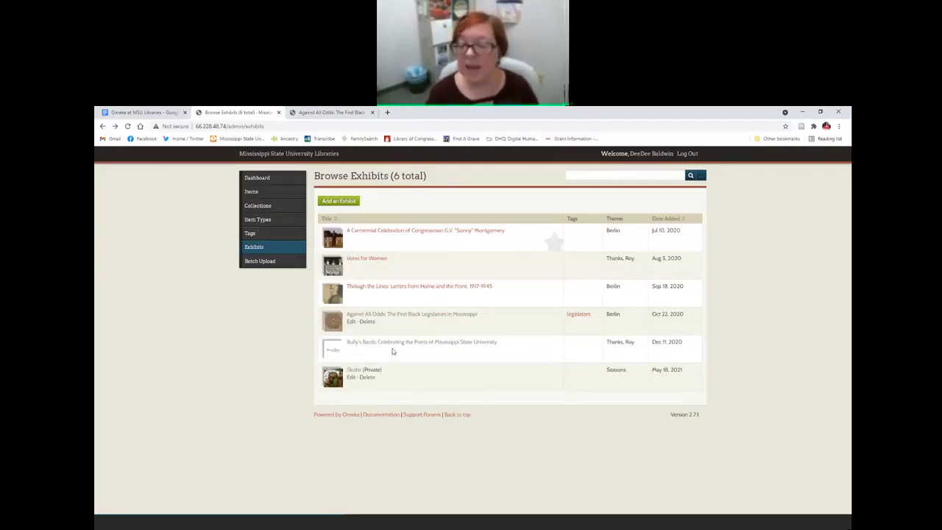
left_click(332, 113)
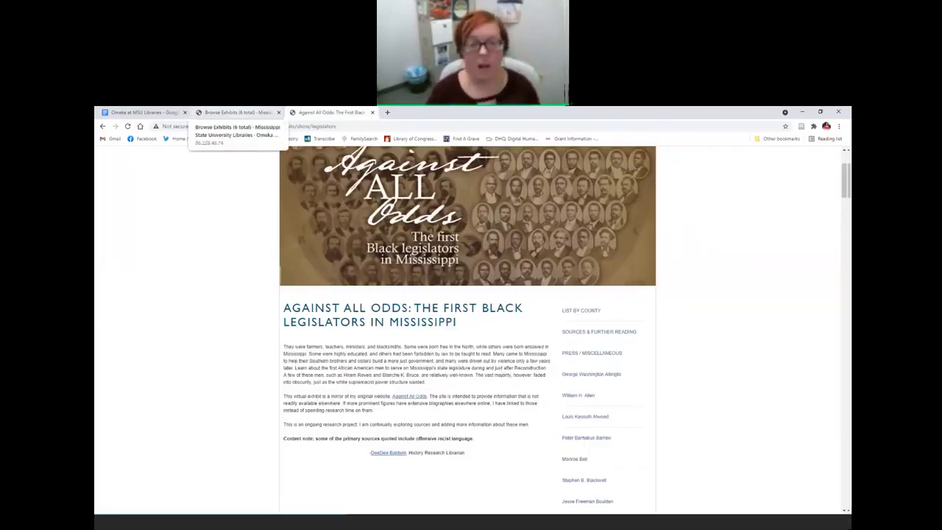
left_click(245, 112)
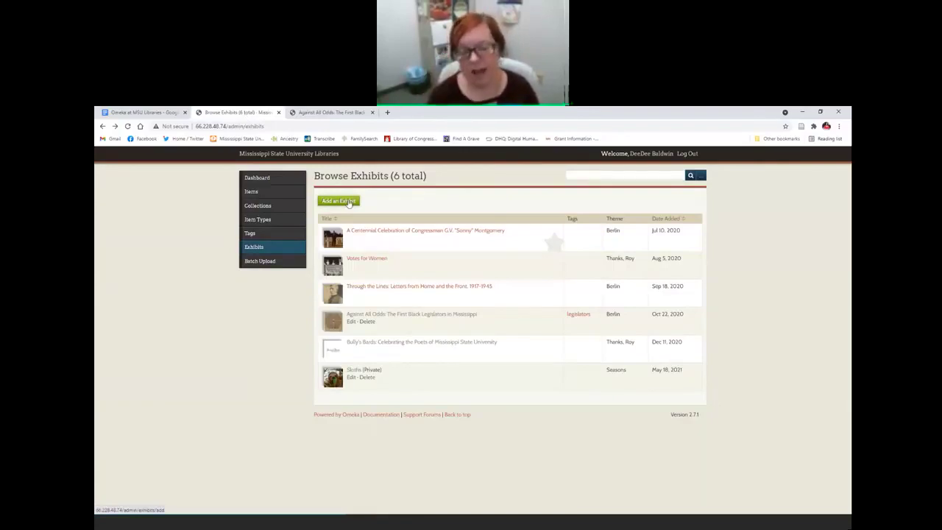
Step: Edit Against All Odds and drag the George Washington Chavis (Warren County) page to the top level
left_click(350, 323)
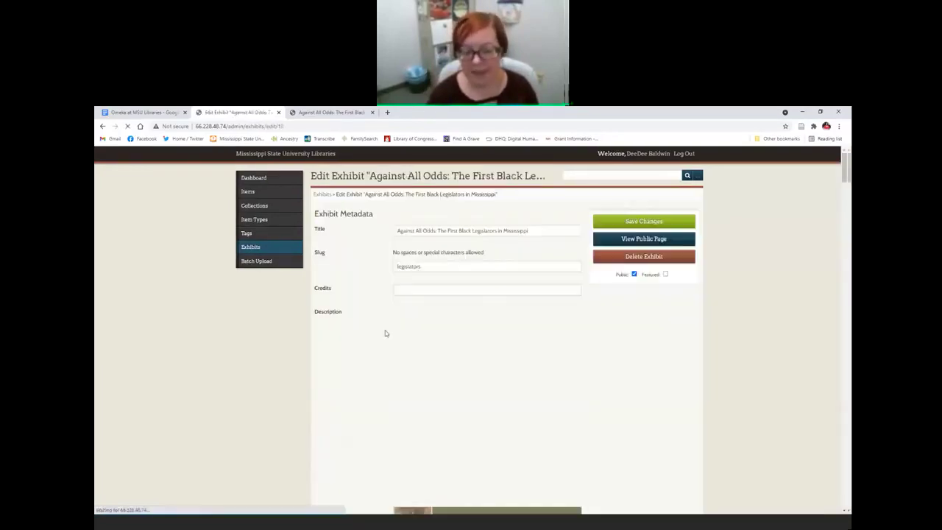
scroll(629, 385, "down", 10)
scroll(631, 383, "down", 5)
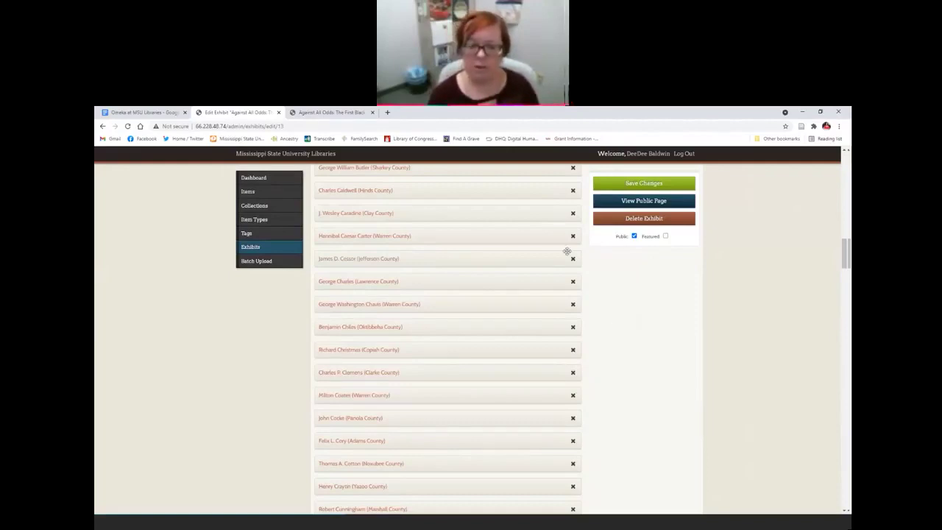
left_click_drag(344, 306, 366, 307)
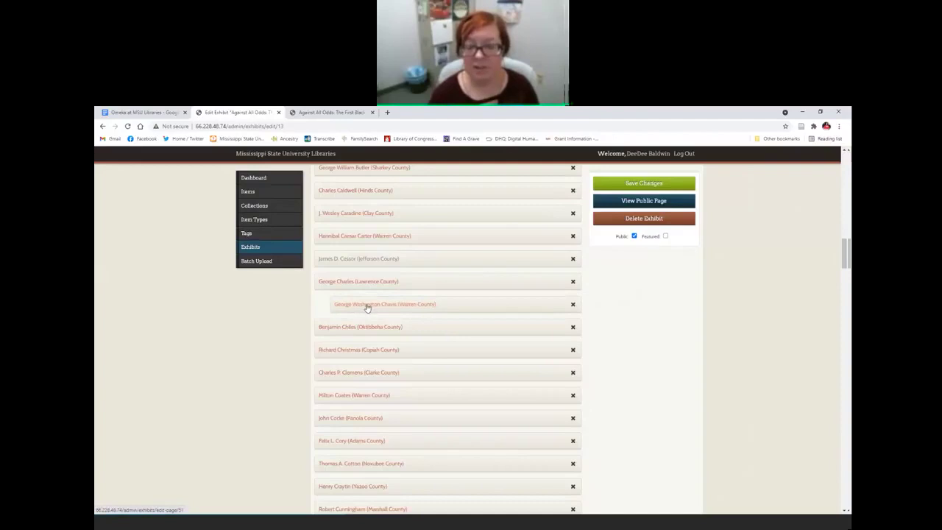
left_click_drag(367, 308, 420, 307)
scroll(439, 311, "up", 2)
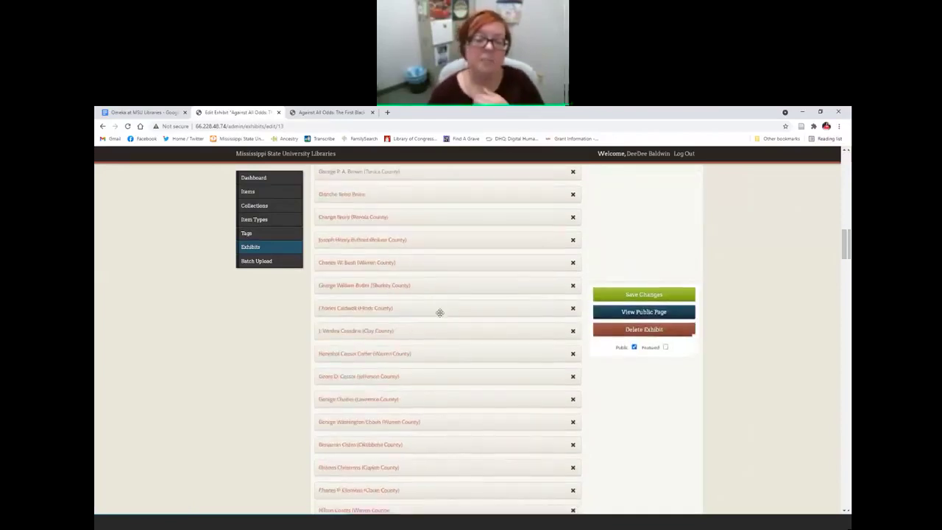
scroll(439, 316, "up", 7)
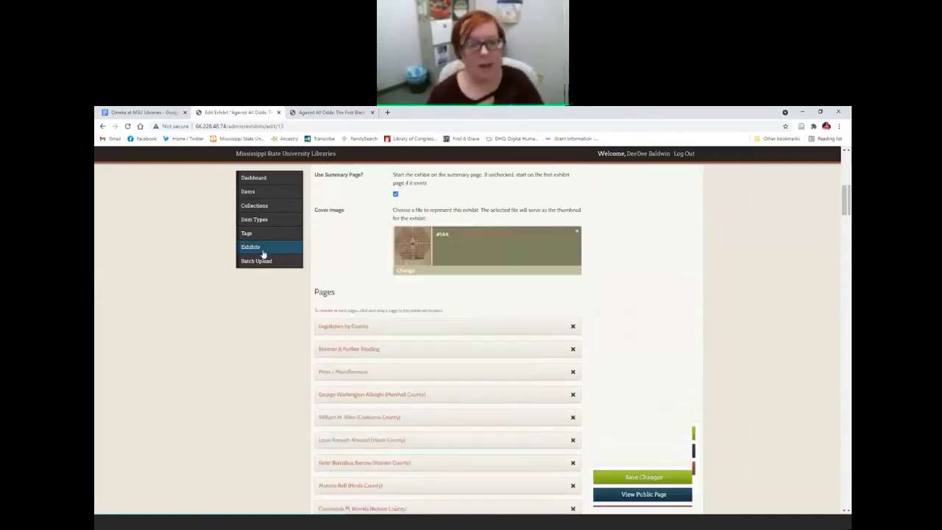
Step: Leave the exhibit editor, glance at the public Against All Odds exhibit, and return to Browse Exhibits
left_click(507, 170)
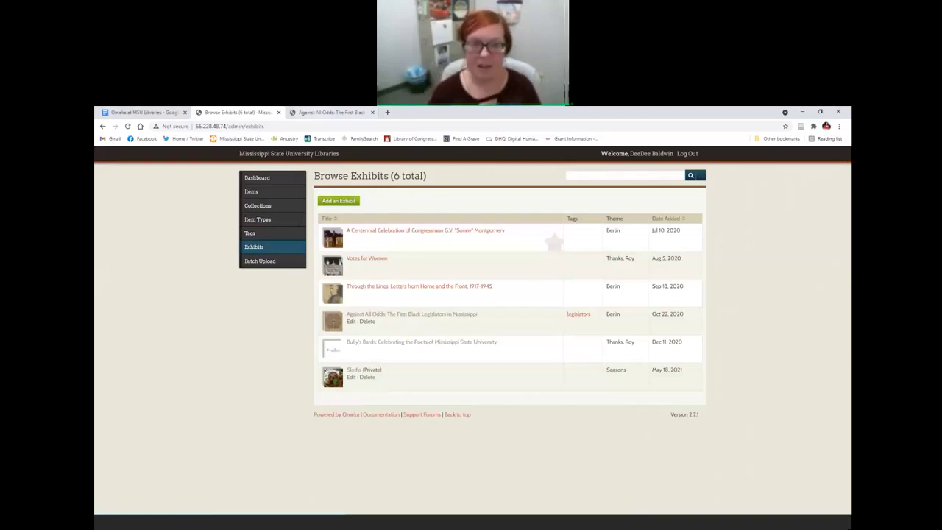
left_click(330, 112)
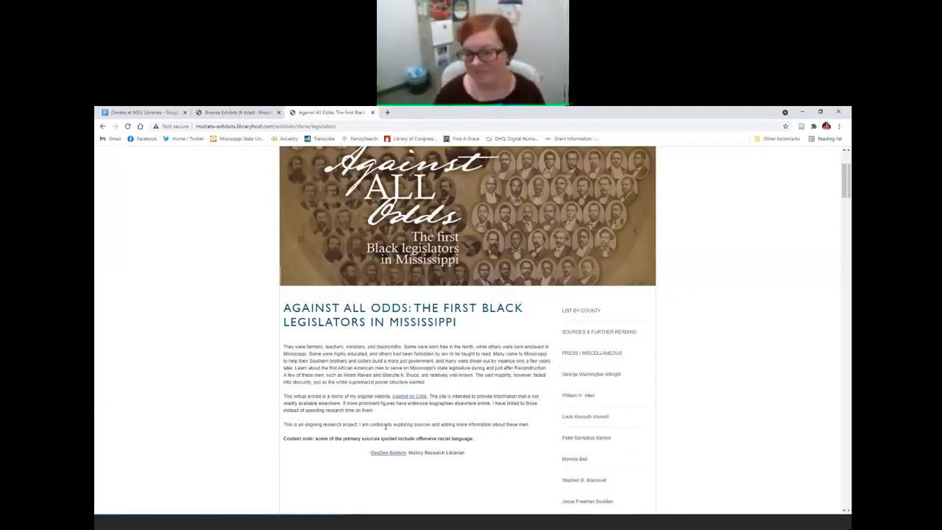
left_click(242, 113)
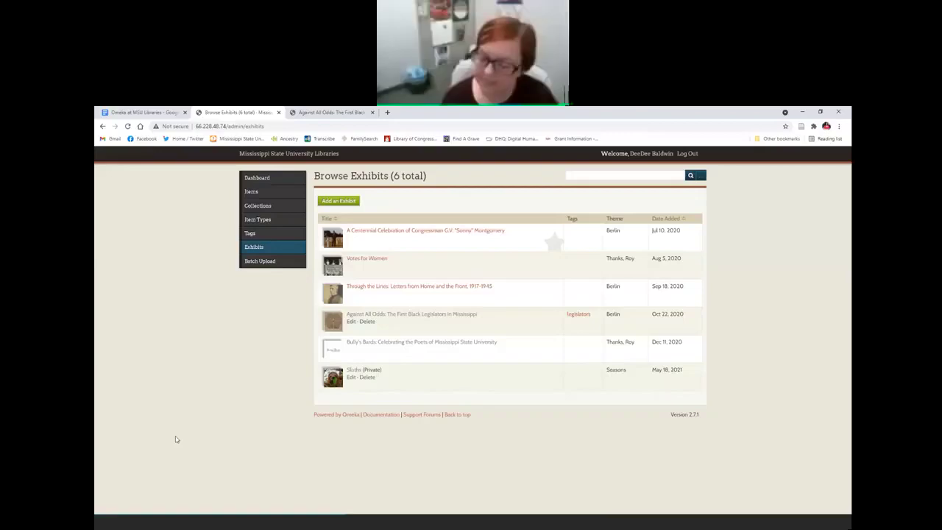
Step: Reopen the Against All Odds editor after checking the Google Docs guide, and scroll to its pages
left_click(352, 322)
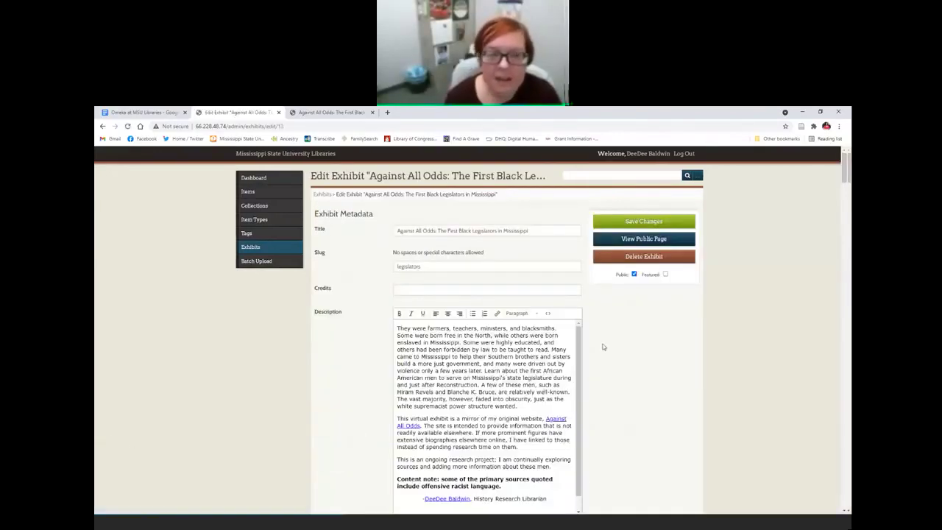
key("ctrl+shift+Tab")
scroll(575, 388, "down", 1)
scroll(575, 387, "down", 3)
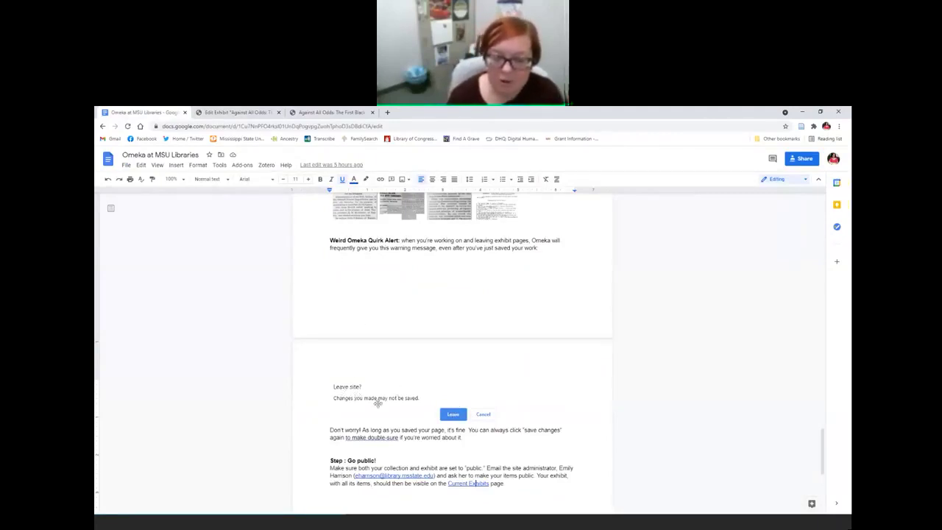
left_click(236, 112)
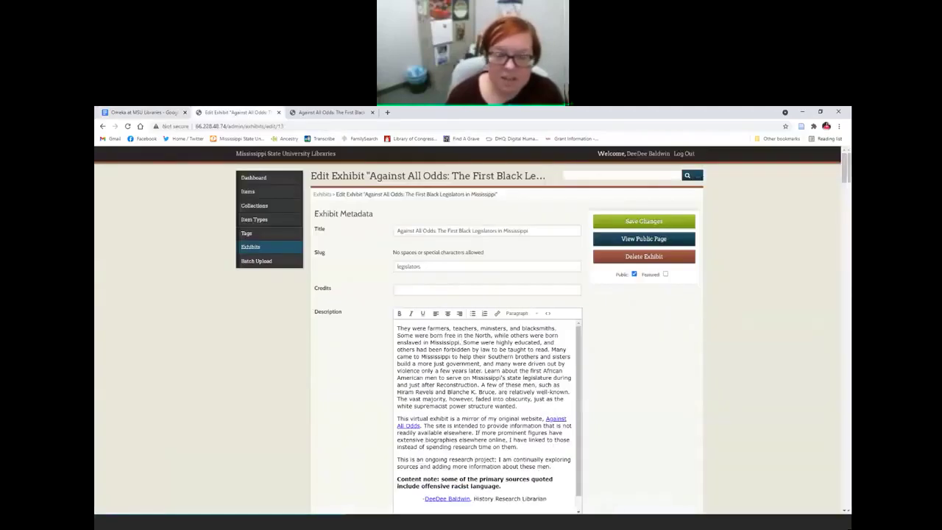
scroll(337, 368, "down", 15)
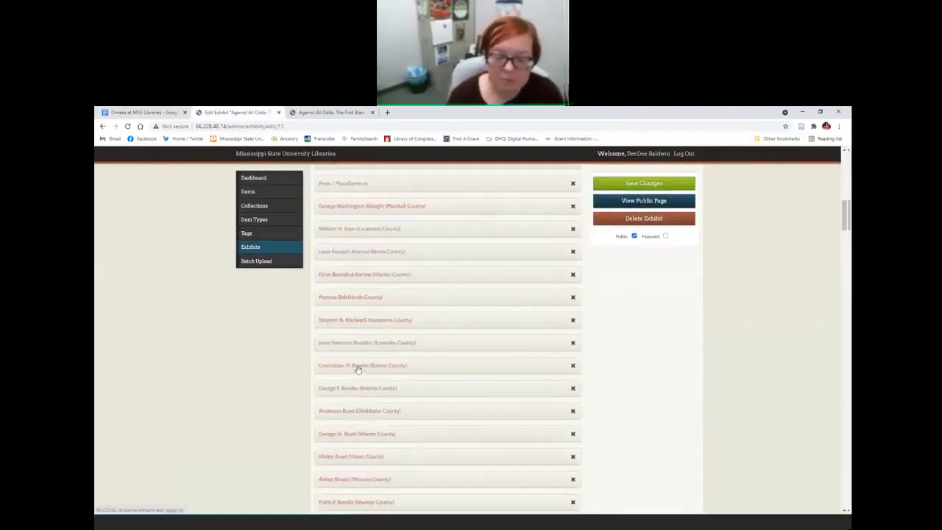
Step: Cancel the leave warning on the Bowles page, then open the George W. Boyd (Warren County) page
left_click(355, 367)
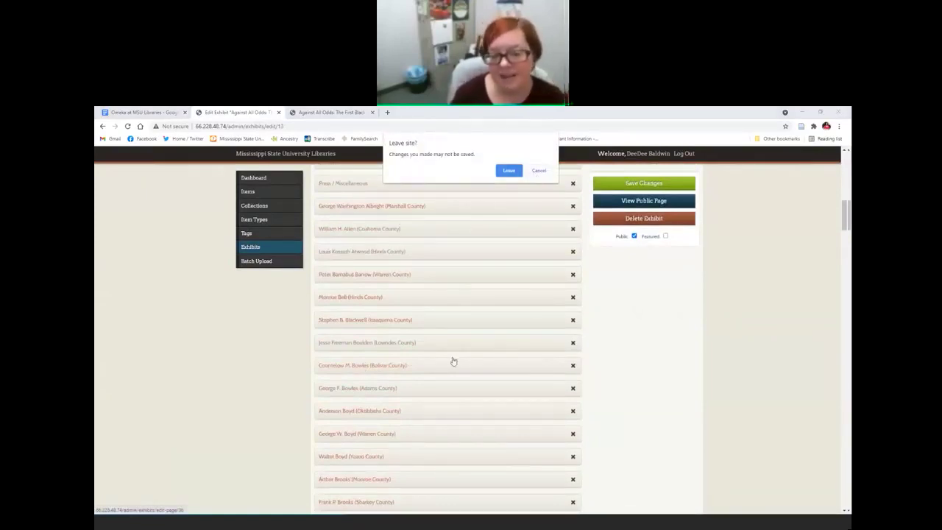
left_click(539, 173)
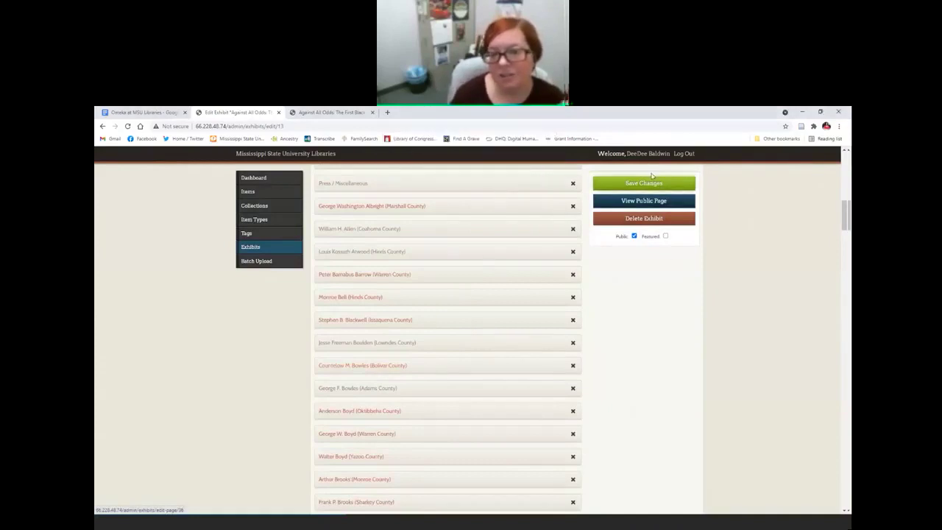
scroll(611, 374, "down", 10)
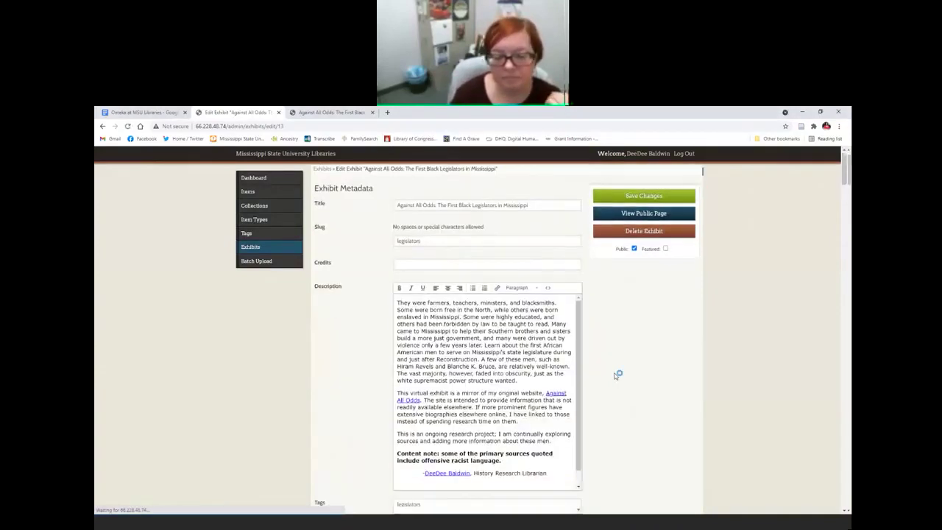
left_click(335, 395)
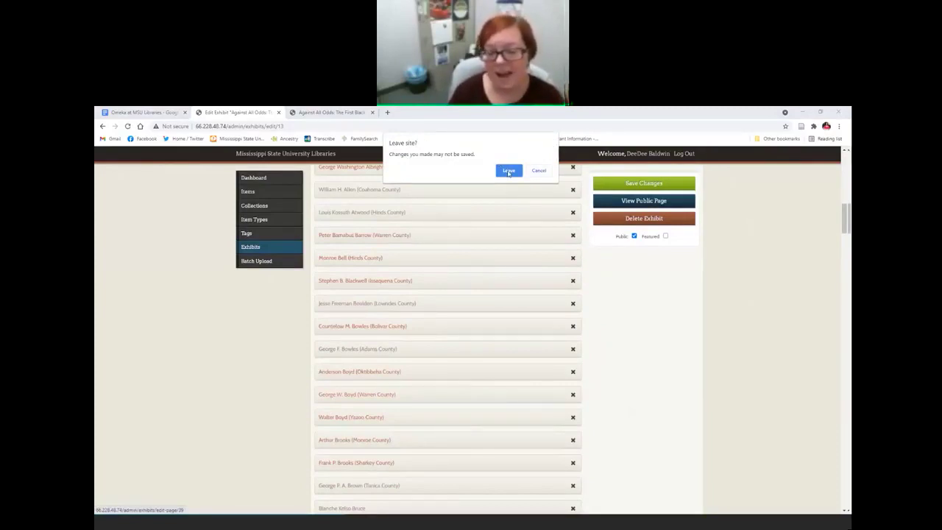
Step: Save the George W. Boyd (Warren County) page and highlight the saved-successfully message
left_click(509, 170)
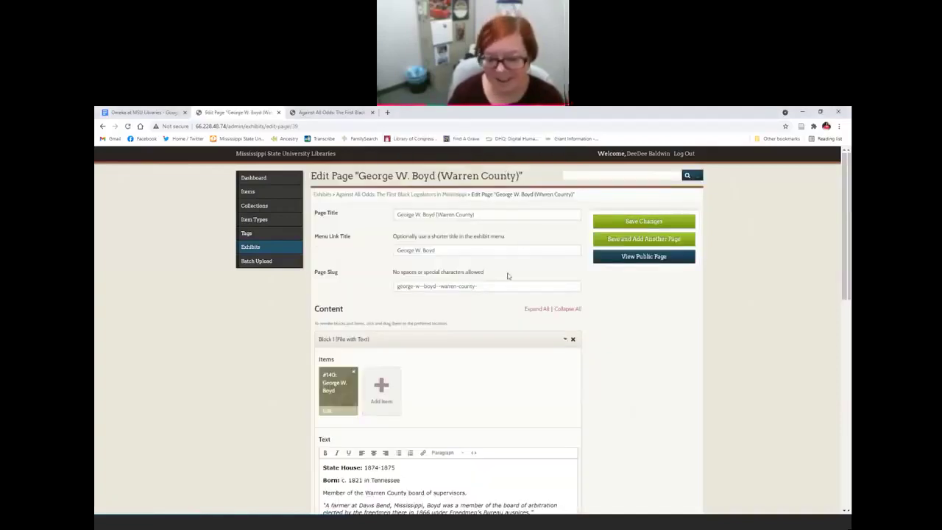
scroll(507, 276, "down", 3)
scroll(508, 276, "up", 3)
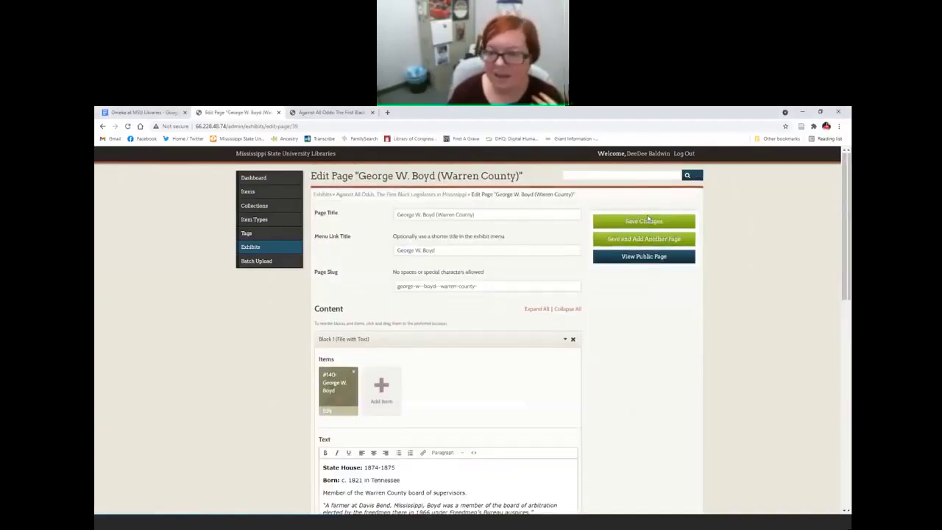
left_click(648, 220)
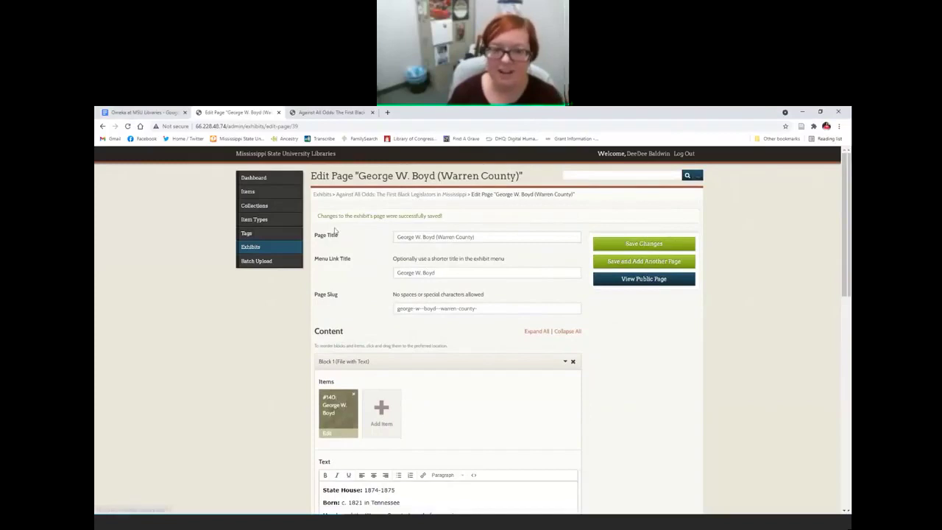
left_click(373, 195)
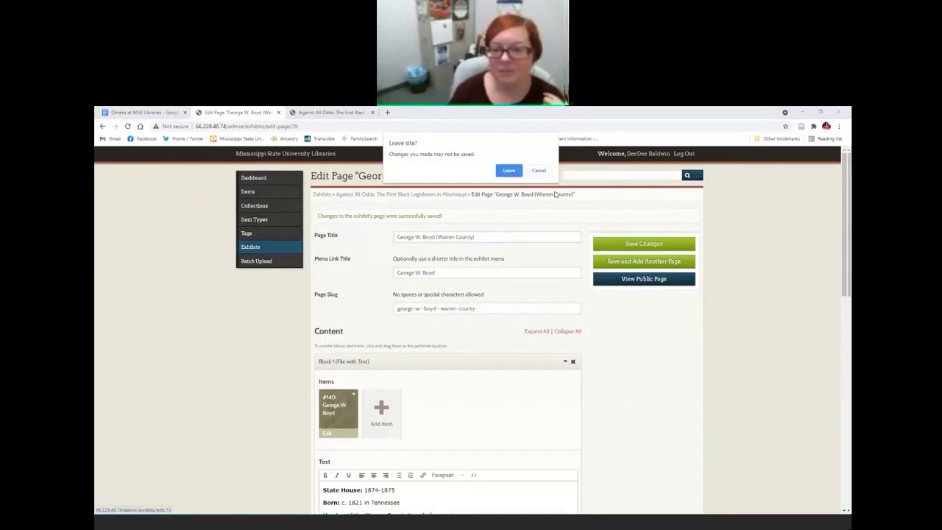
left_click(539, 171)
left_click(654, 244)
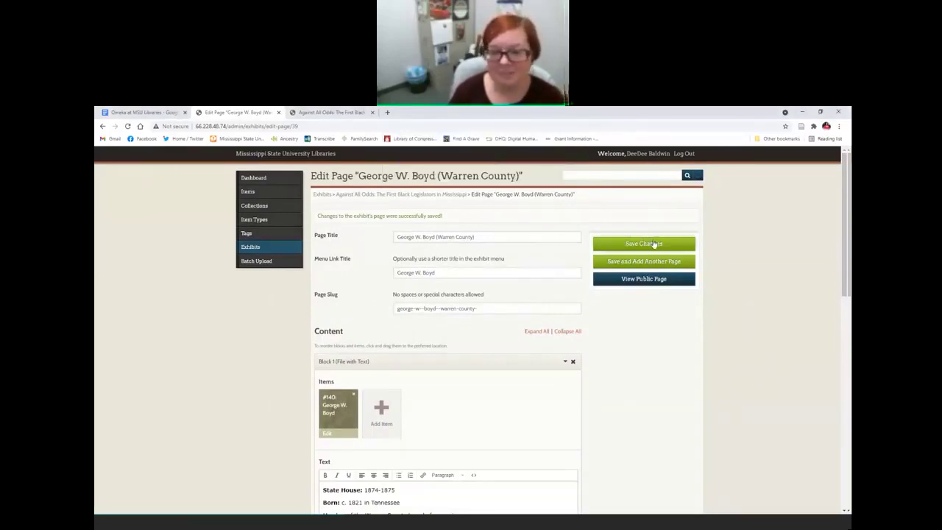
left_click_drag(317, 216, 435, 219)
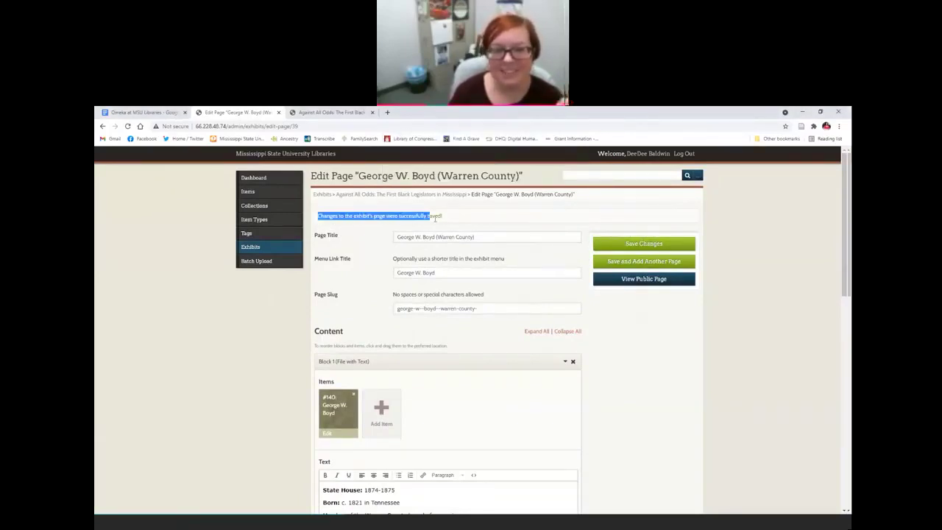
Step: Return to the Against All Odds edit form, leaving the page, then switch to the guide
left_click(430, 219)
left_click(429, 193)
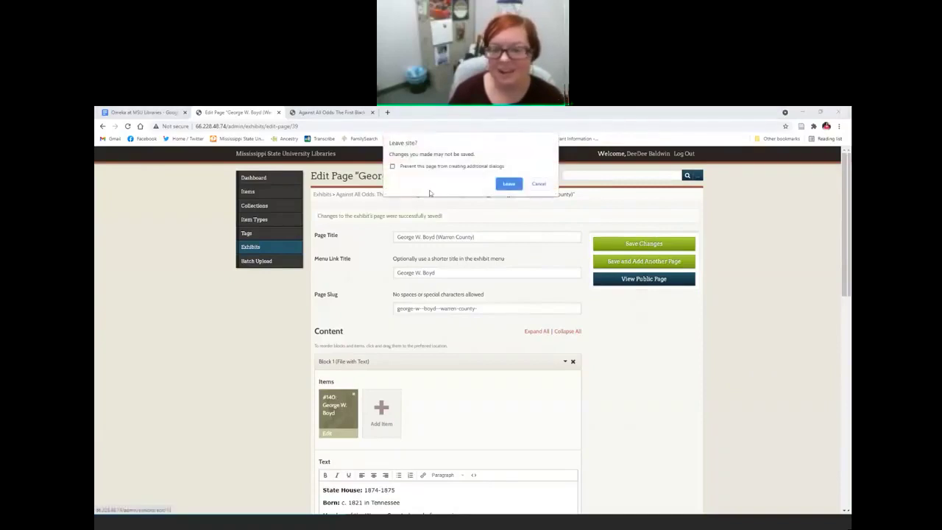
left_click(508, 184)
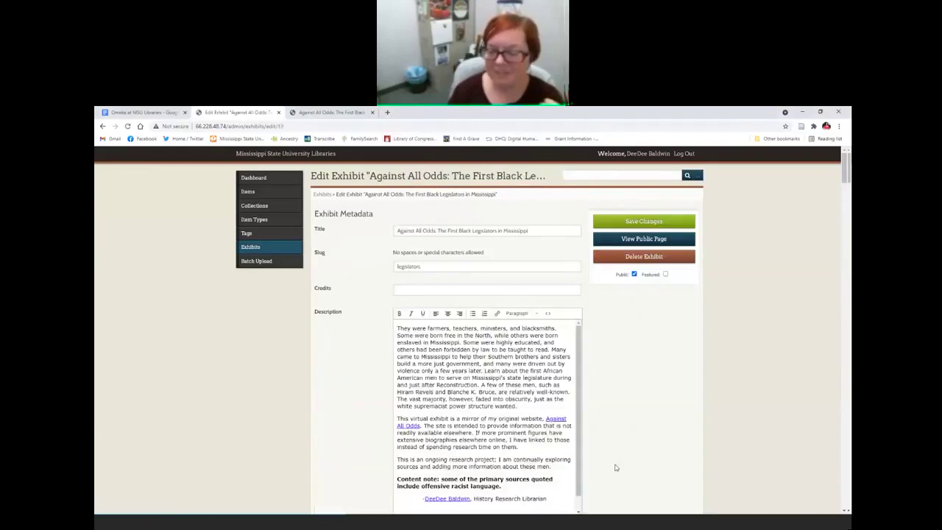
scroll(629, 447, "down", 2)
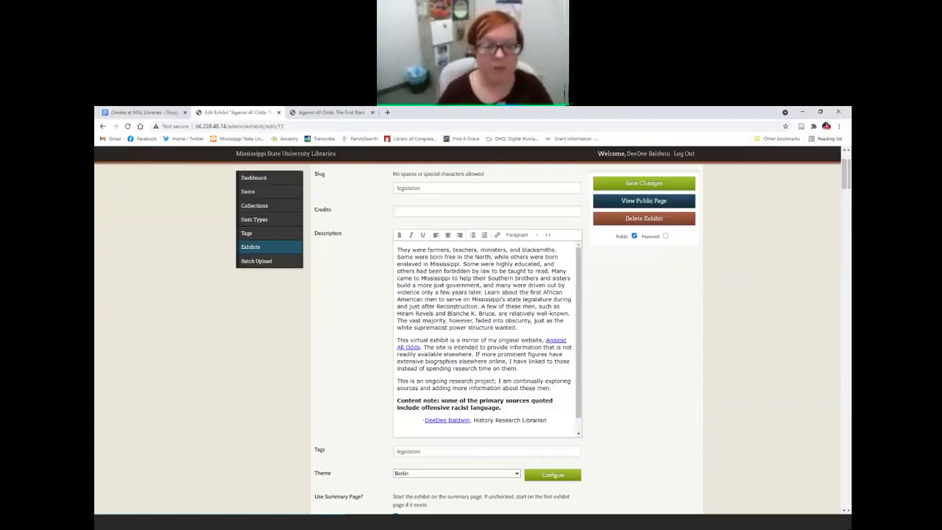
left_click(145, 112)
Step: Scroll through the Omeka at MSU Libraries guide and highlight the metadata contact's e-mail address
scroll(541, 357, "down", 2)
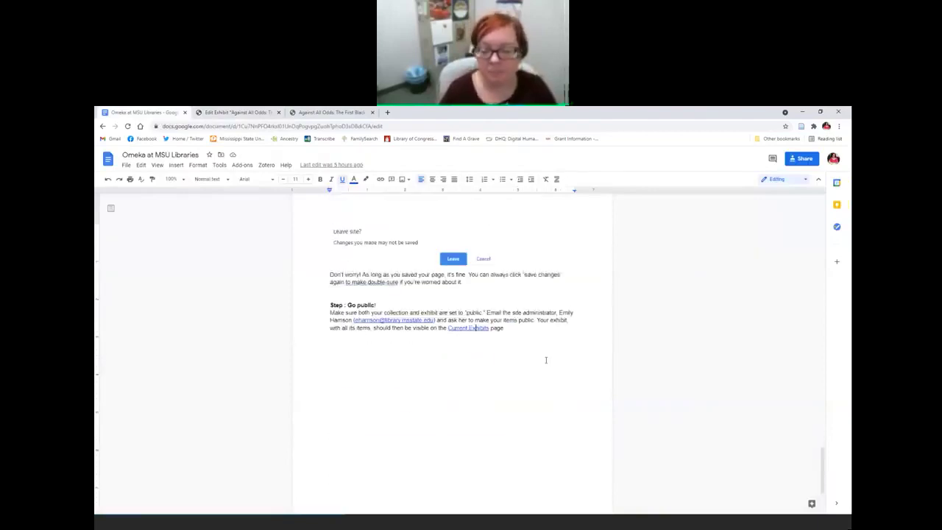
scroll(545, 358, "up", 3)
scroll(441, 372, "down", 3)
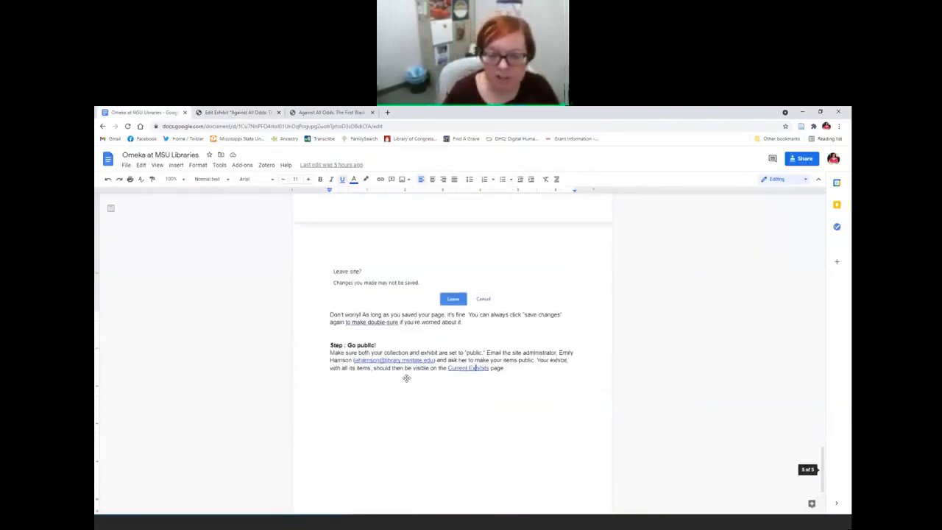
scroll(406, 378, "up", 10)
scroll(406, 378, "up", 10)
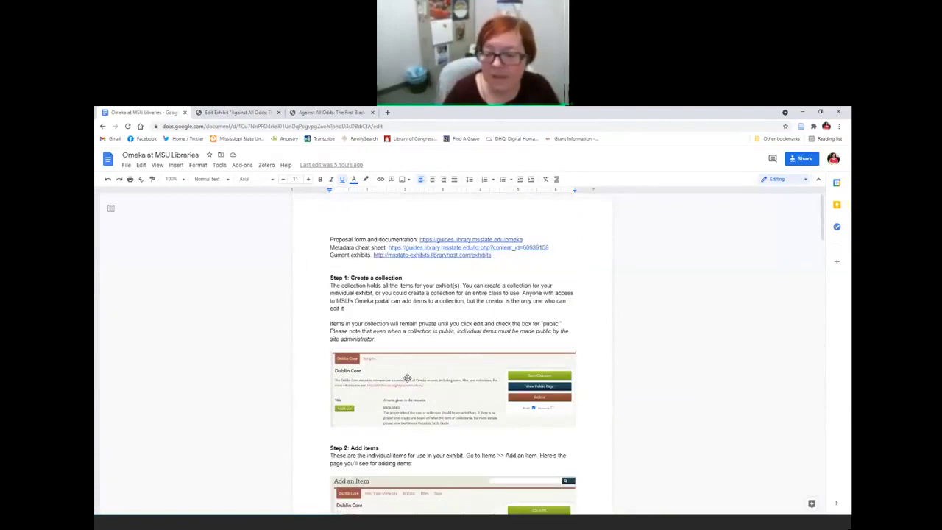
scroll(406, 377, "down", 8)
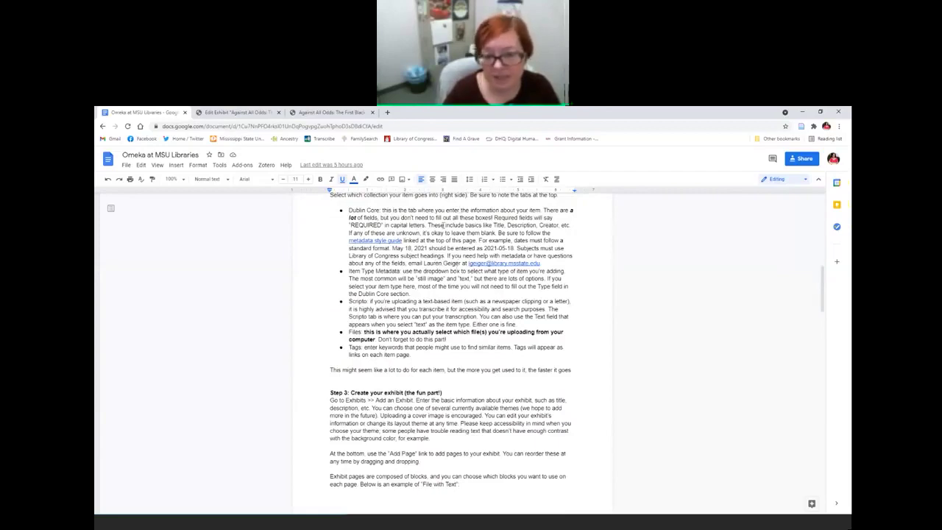
left_click_drag(462, 263, 541, 263)
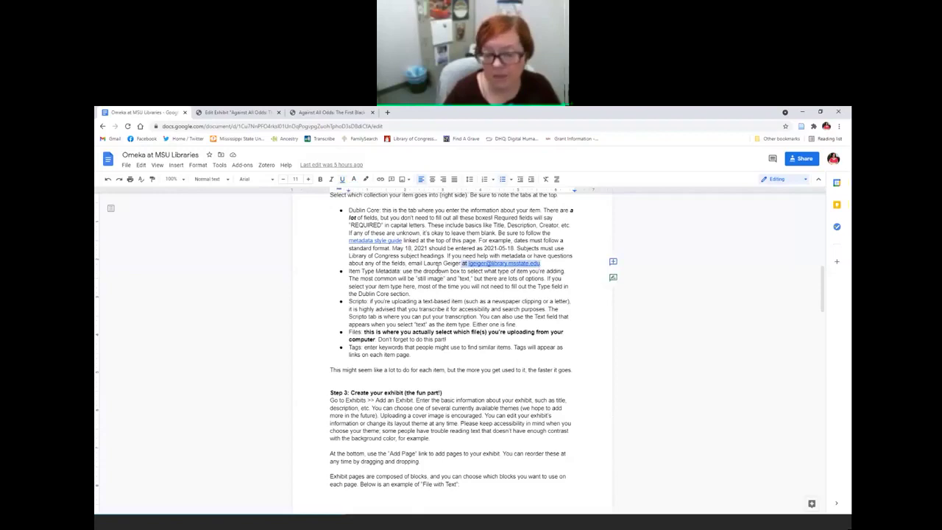
left_click(439, 263)
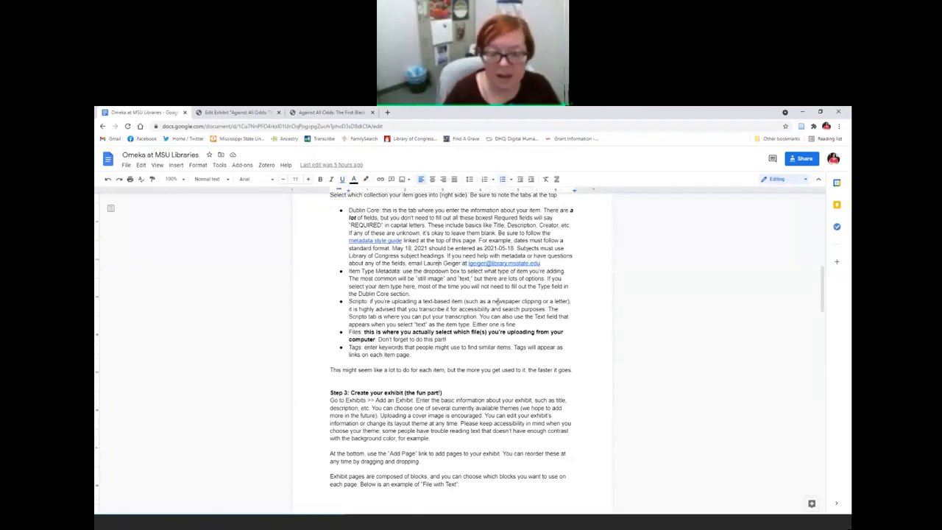
Step: Highlight the administrator's e-mail address, then scroll back to the guide's beginning
scroll(497, 302, "down", 15)
scroll(497, 303, "down", 5)
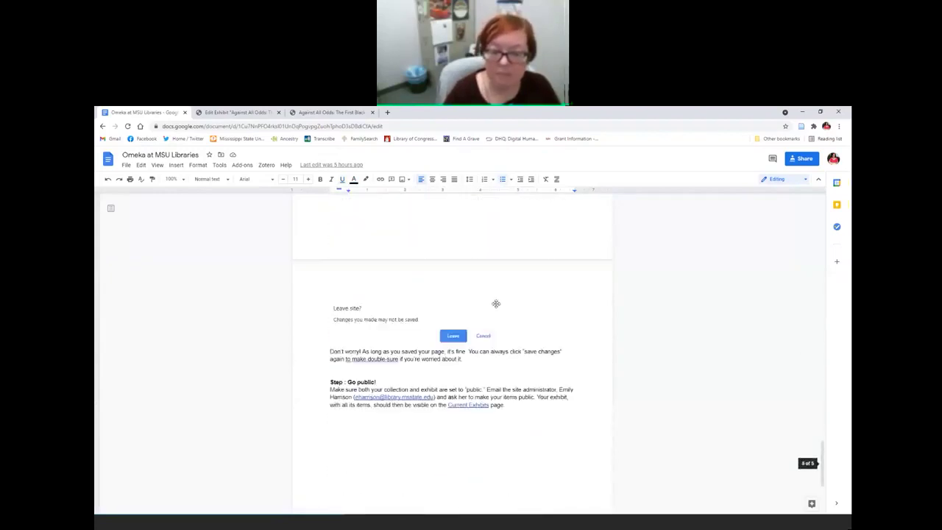
left_click_drag(343, 357, 438, 358)
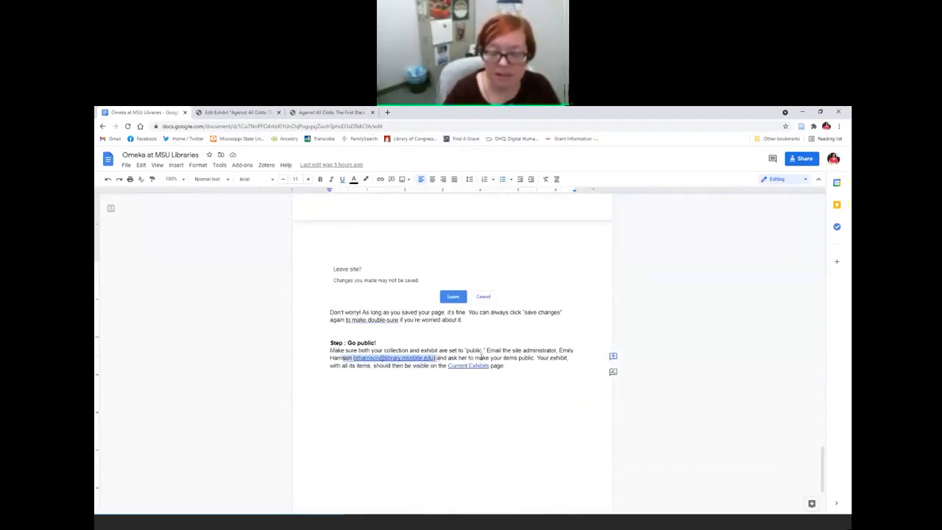
left_click(483, 357)
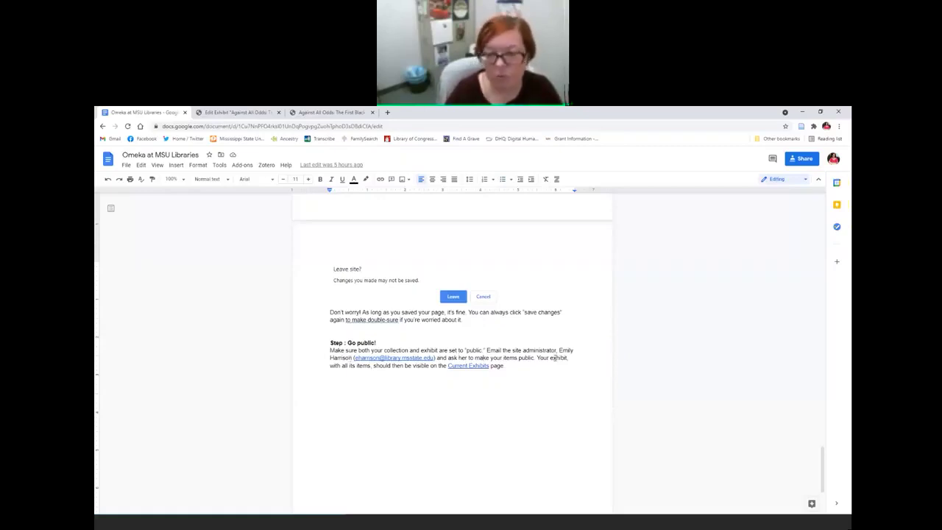
scroll(556, 357, "up", 15)
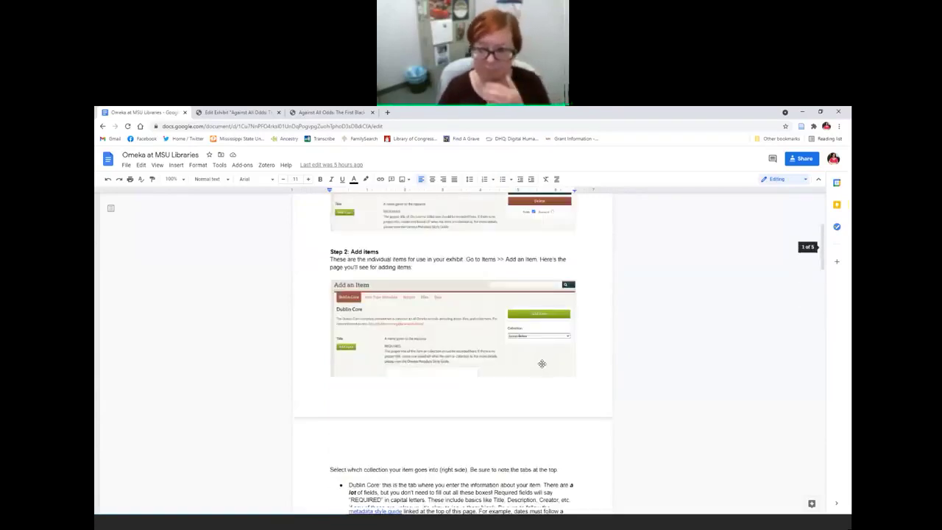
scroll(541, 364, "up", 3)
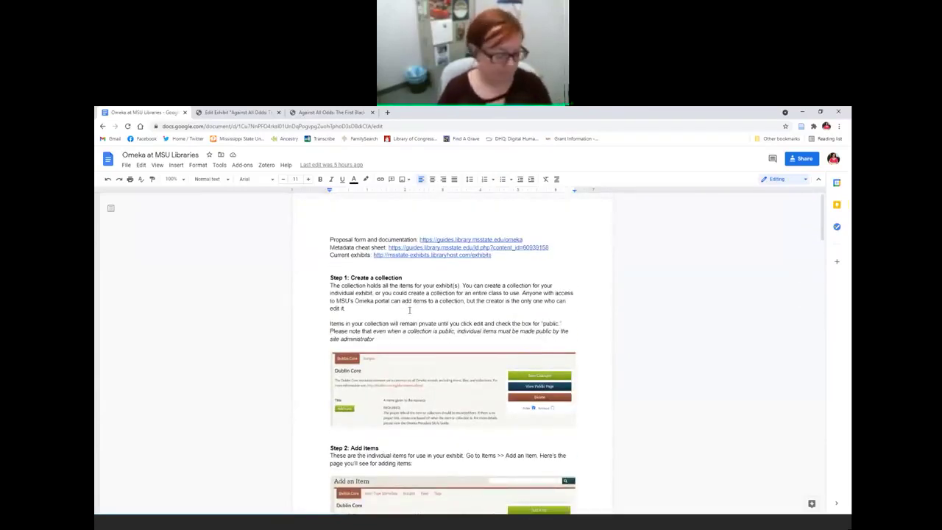